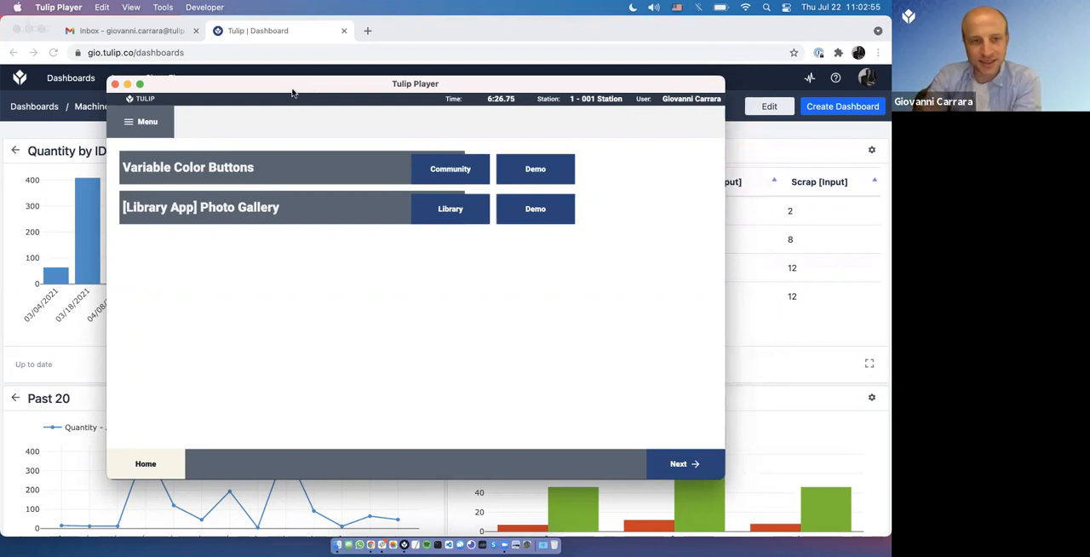
Step: Open the community post about Variable Color Buttons and return to Tulip Player
left_click(438, 173)
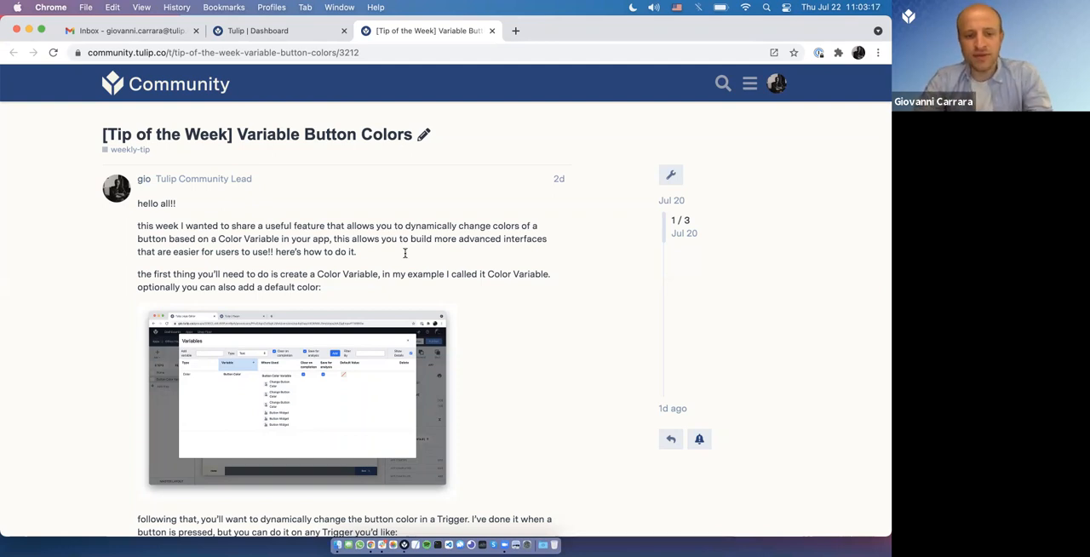
key("super+Tab")
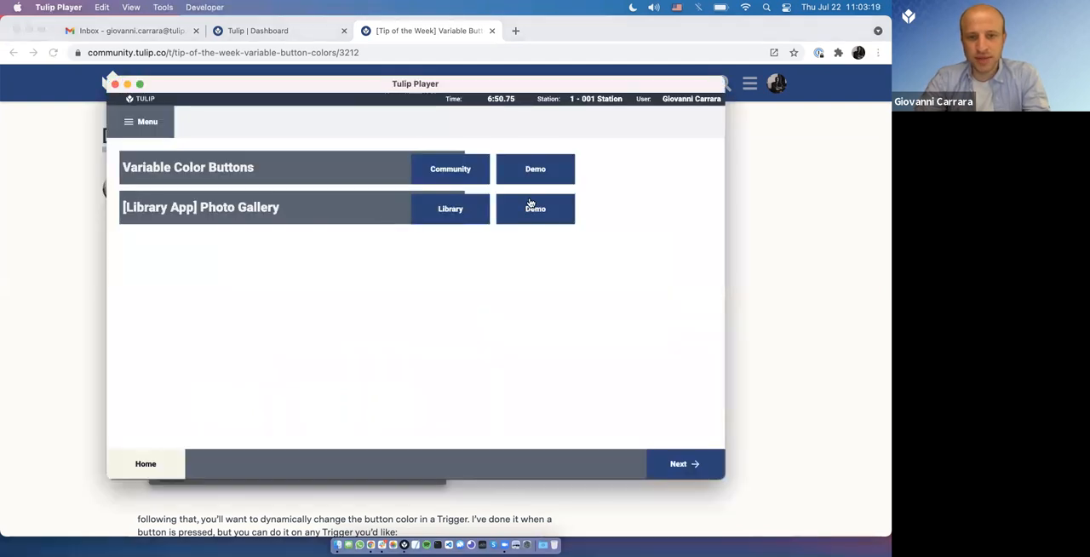
Step: Launch the Variable Color Buttons demo and switch the button color repeatedly between red, yellow and green, ending on green
left_click(535, 175)
left_click(226, 190)
left_click(233, 214)
left_click(231, 260)
left_click(234, 224)
left_click(232, 193)
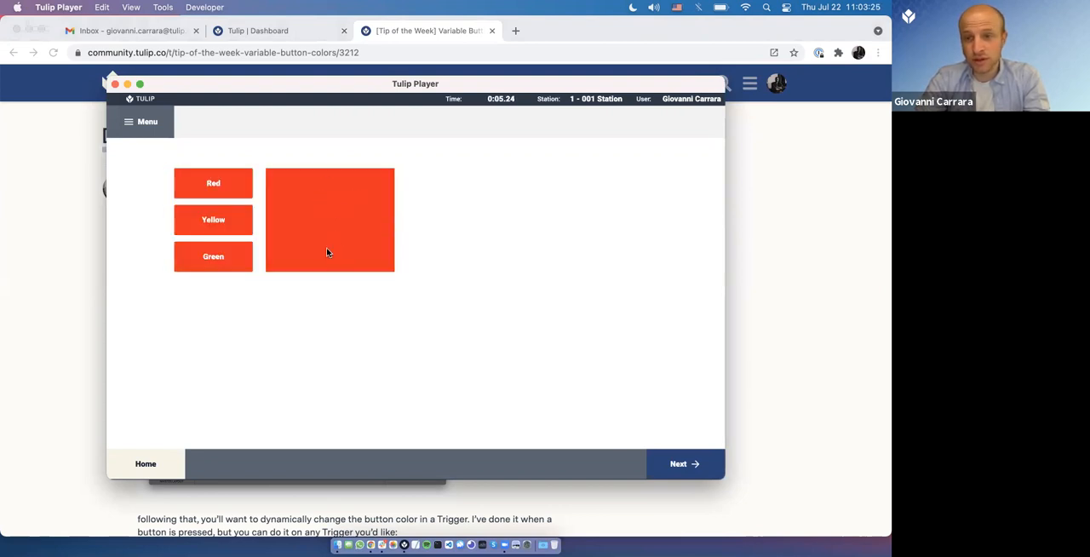
left_click(215, 227)
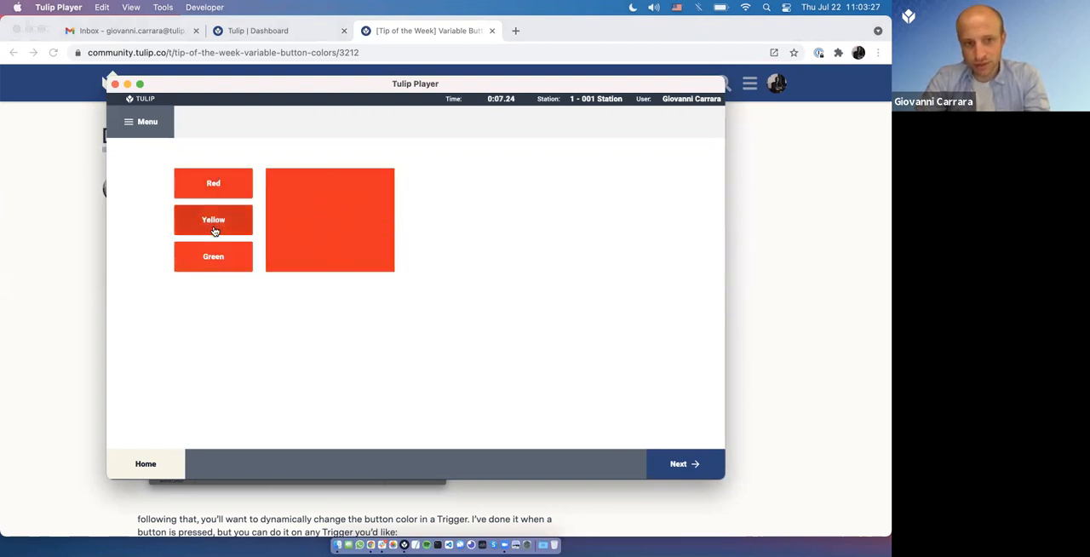
left_click(220, 269)
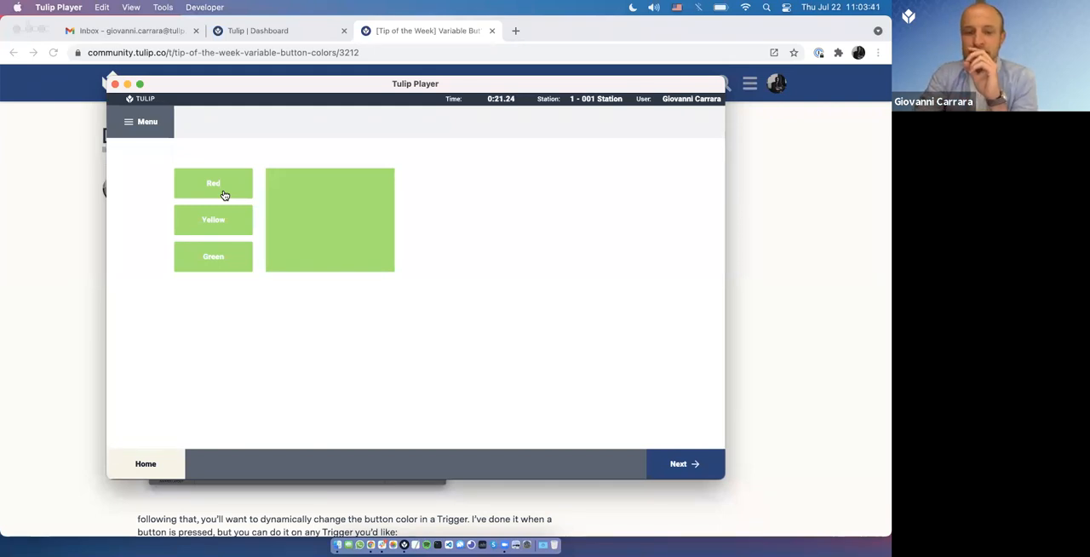
Step: Switch to Chrome, search the Tulip apps for 19jul and open Office Hours 19JUL2021 at its Button Color Variable step
left_click(55, 240)
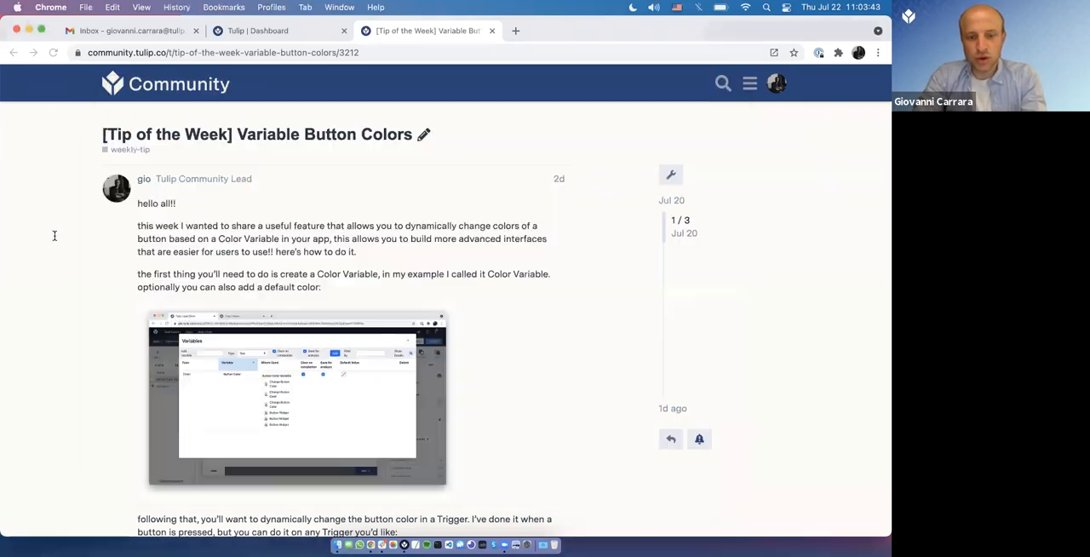
left_click(289, 34)
left_click(127, 100)
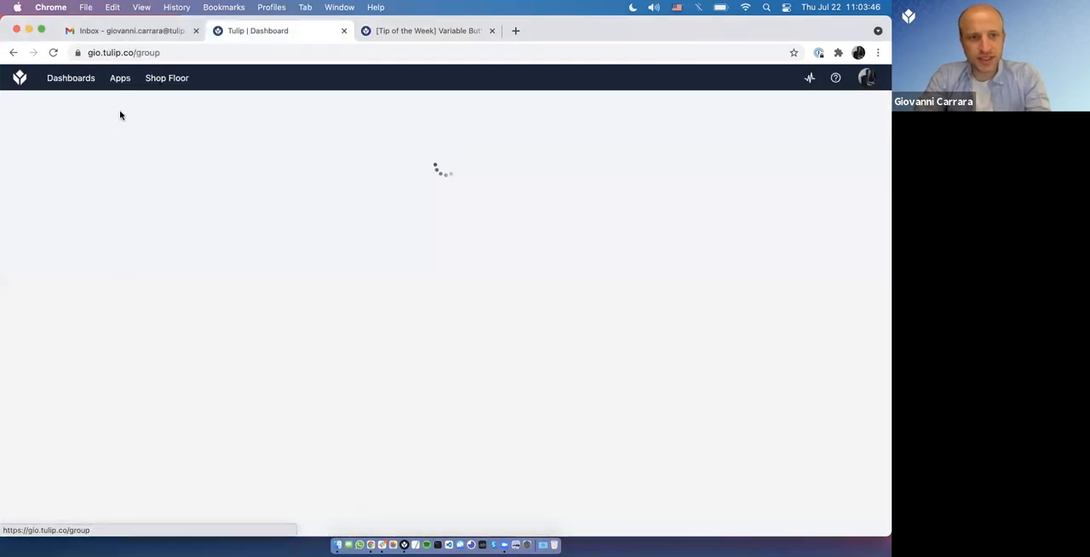
left_click(85, 134)
type("1")
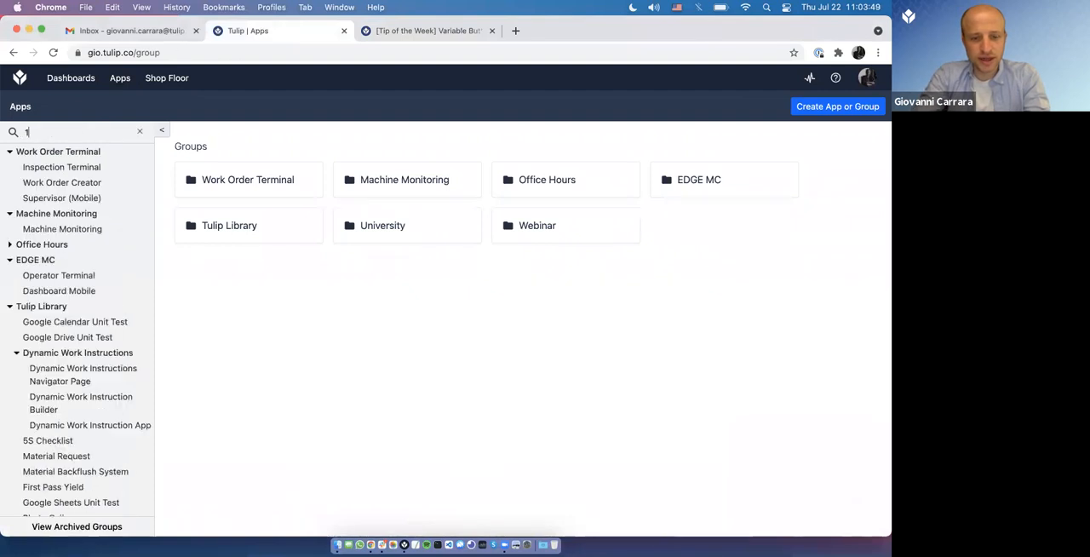
type("9jul")
left_click(68, 167)
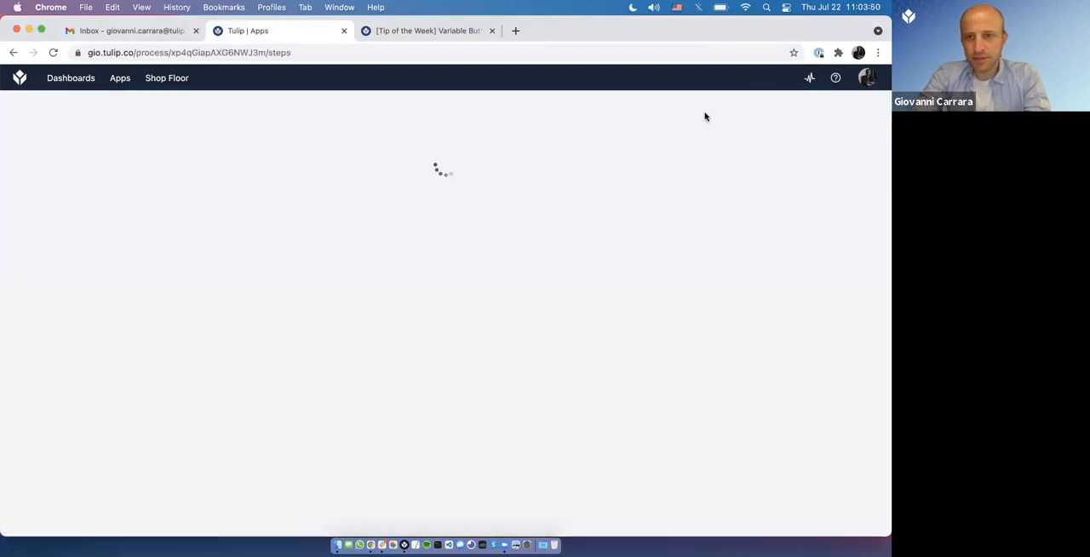
left_click(250, 312)
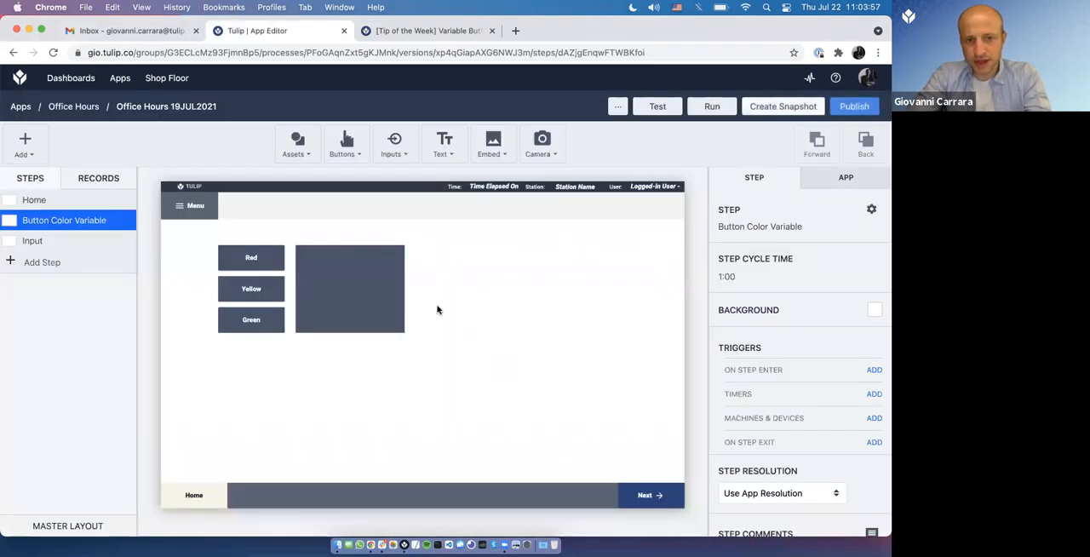
Step: Review the Red button's Change Button Color trigger, including its action type and storage location, and save the trigger
left_click(269, 269)
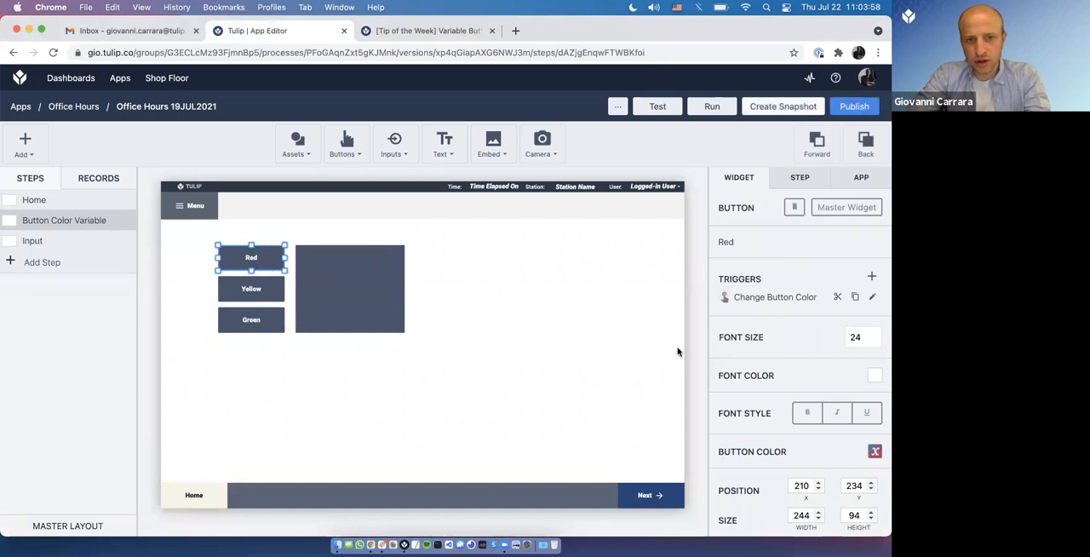
left_click(872, 297)
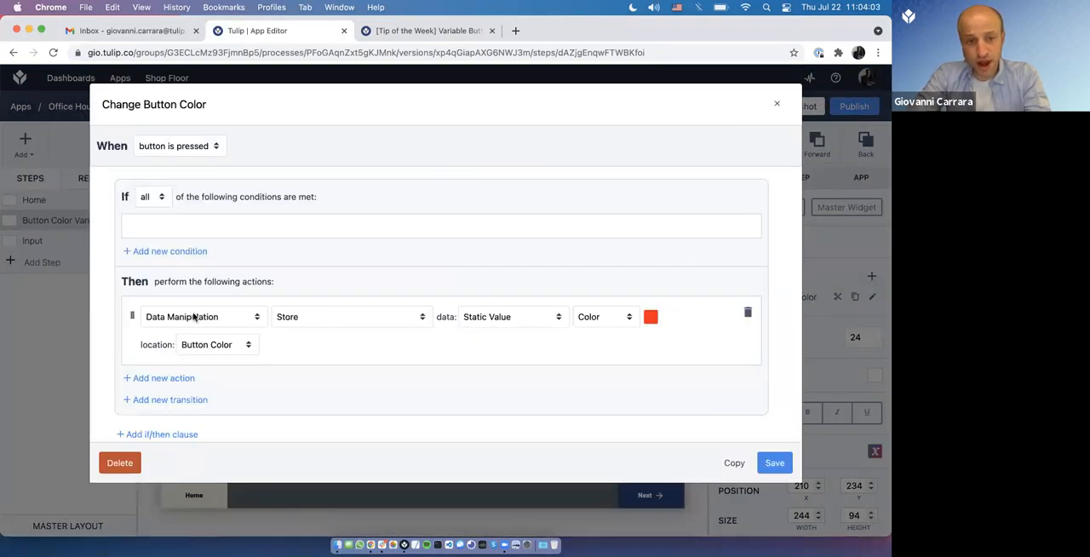
left_click(236, 319)
left_click(331, 341)
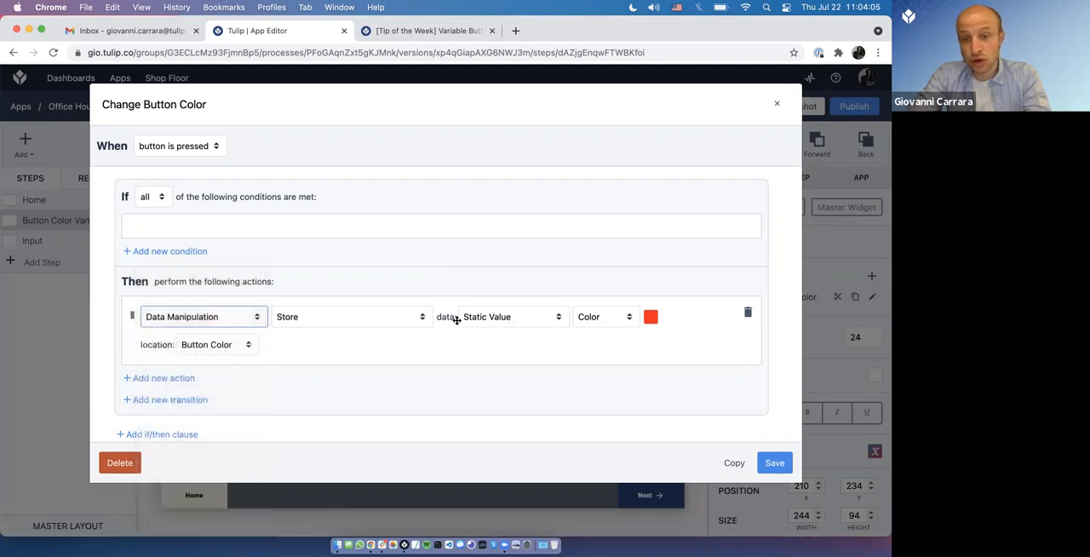
left_click(206, 347)
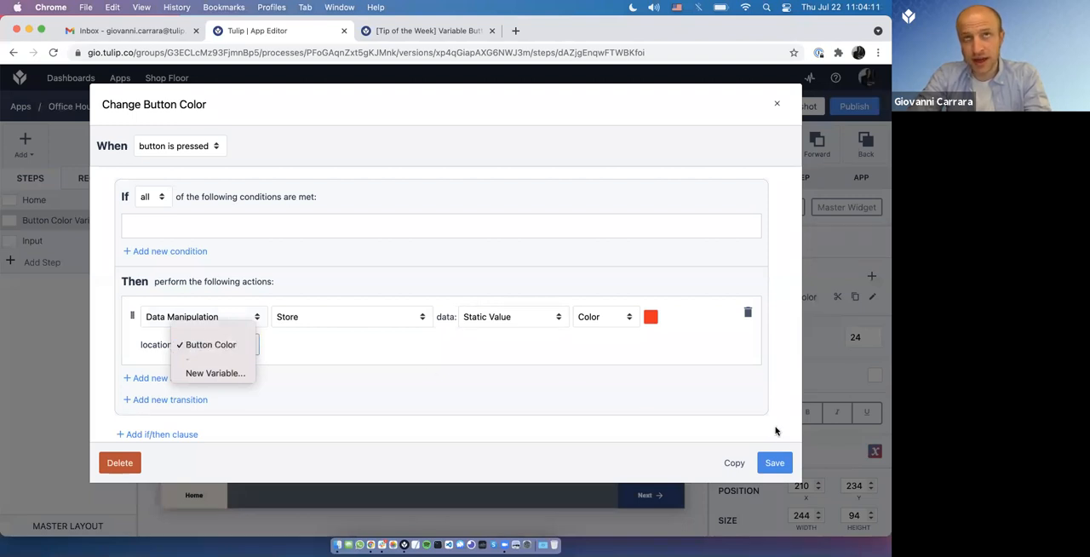
left_click(780, 467)
left_click(782, 465)
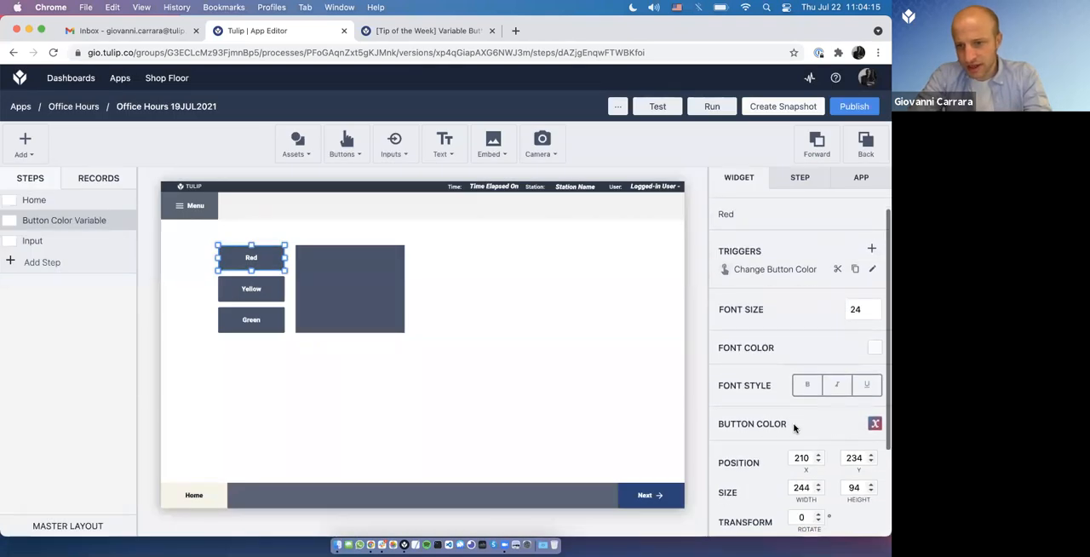
Step: Inspect the Red button's color setting, comparing the fixed color palette with the Button Color variable option
left_click(875, 423)
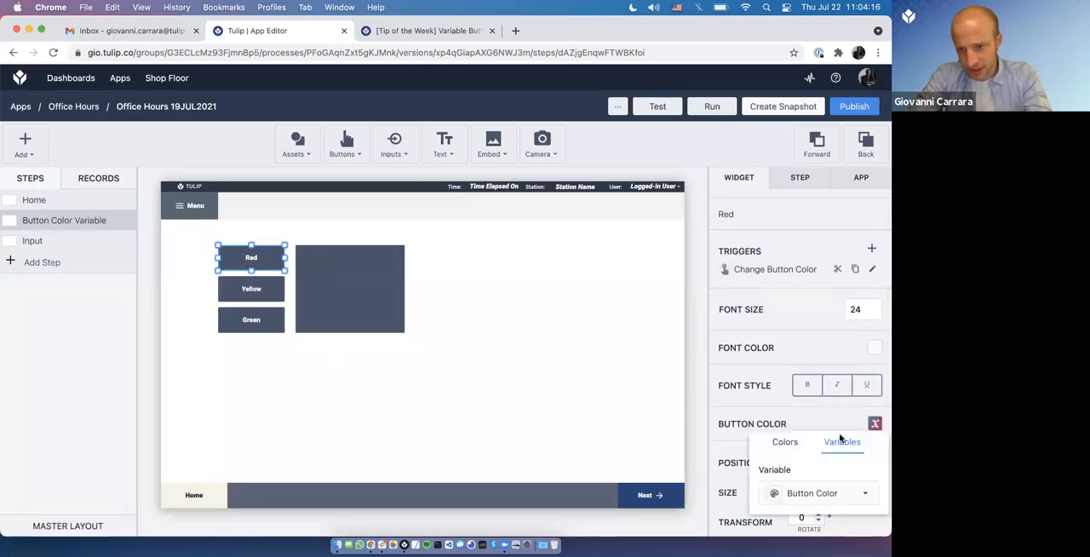
left_click(792, 446)
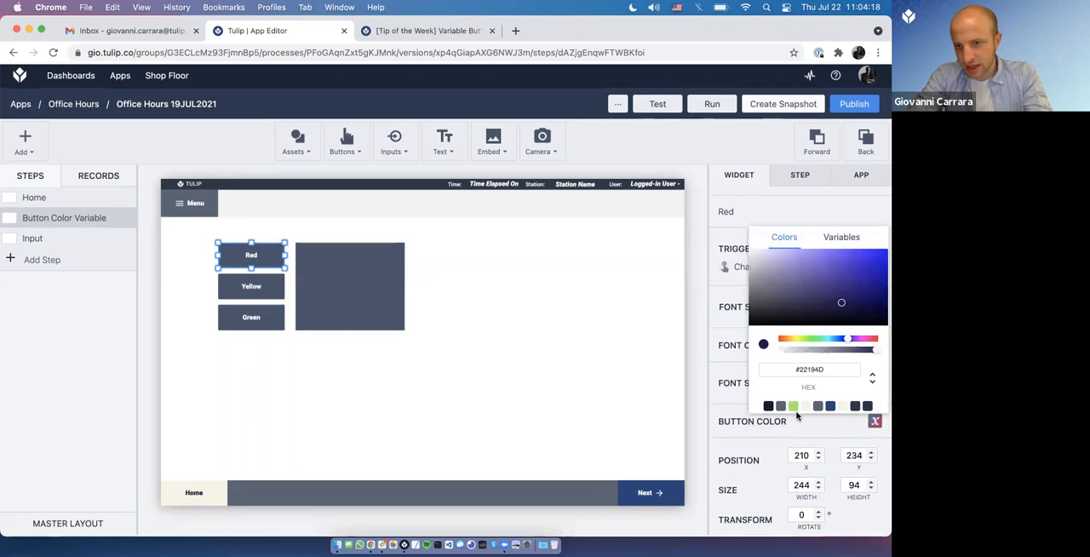
left_click(841, 236)
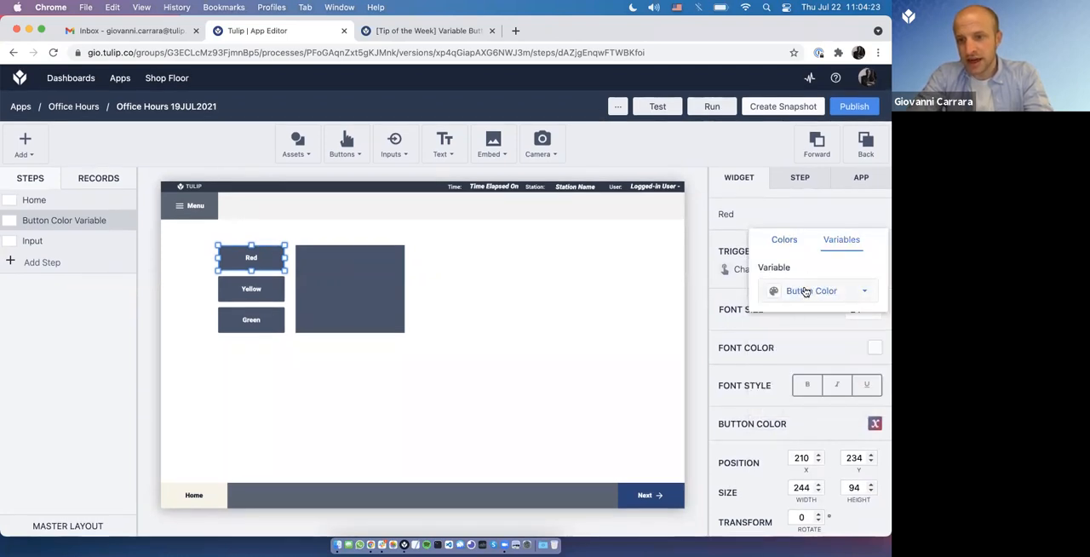
left_click(779, 333)
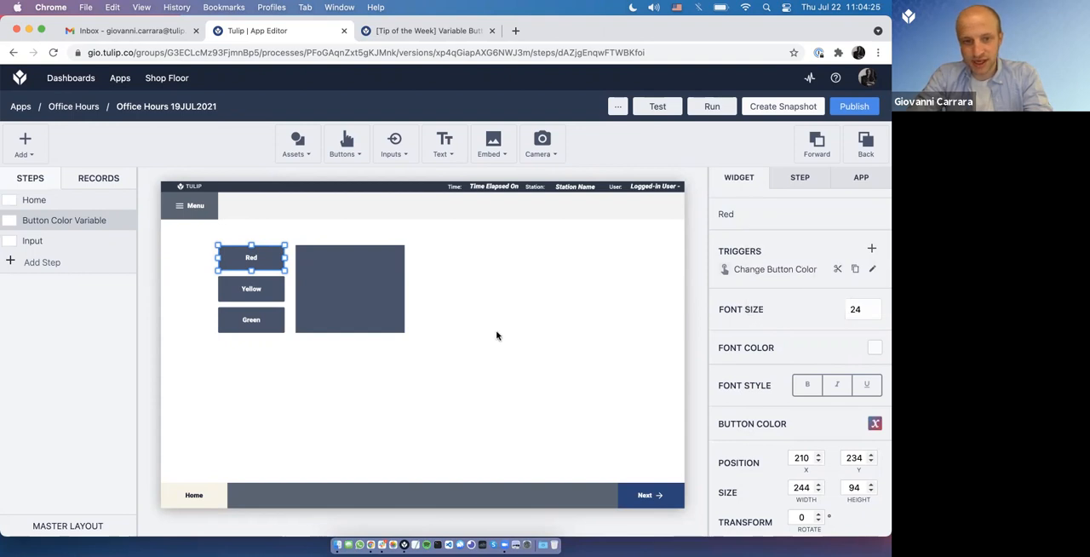
Step: Deselect the Red button, switch to Tulip Player and cycle the demo's color through yellow, green and red, ending on green
left_click(496, 335)
key("super+Tab")
left_click(202, 225)
left_click(202, 256)
left_click(201, 224)
left_click(204, 194)
left_click(203, 223)
left_click(204, 257)
left_click(205, 222)
left_click(209, 191)
left_click(208, 223)
left_click(208, 259)
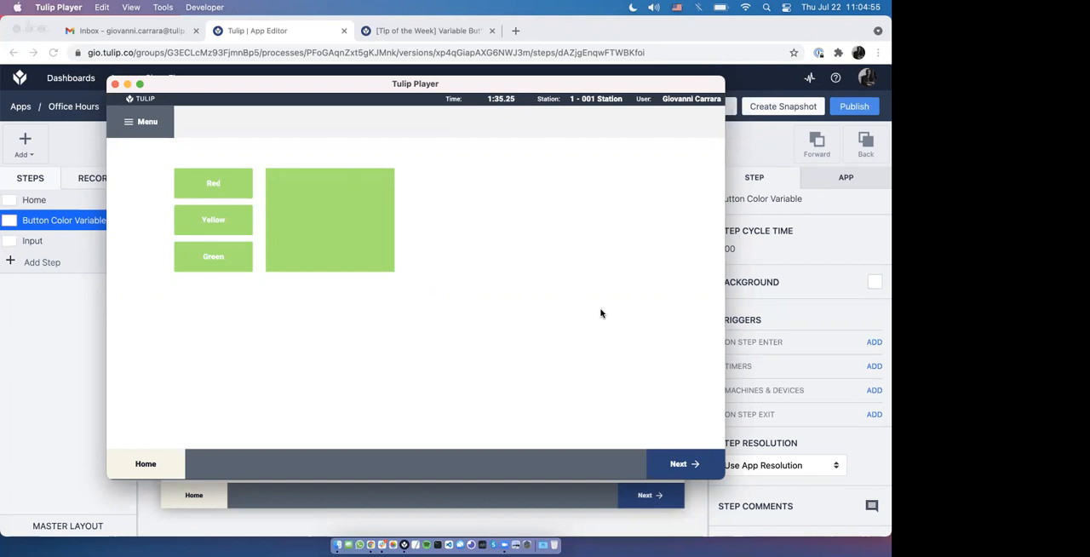
Step: Advance the app to the Input step, enter 123 in the input field and save it with Guardar
left_click(661, 460)
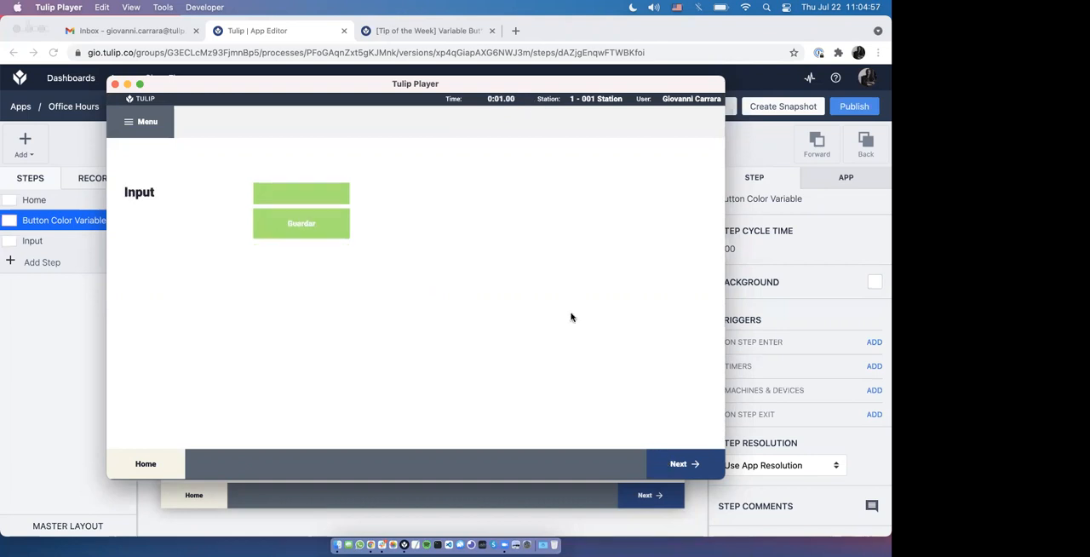
type("123")
left_click(302, 235)
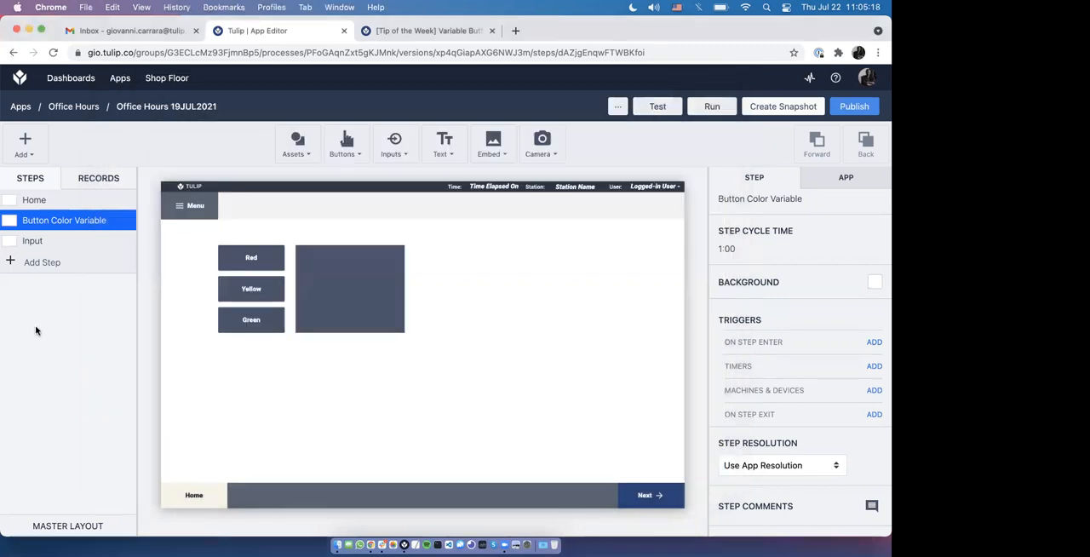
Step: Open the Tulip Library in a new Chrome tab, search for safety cross and view the Safety Cross app's preview
key("super+t")
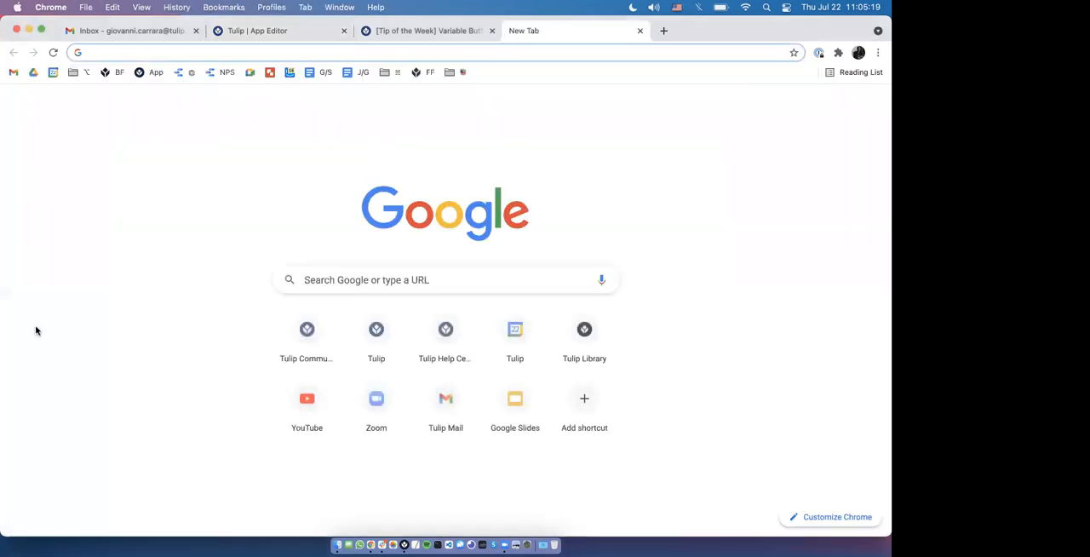
left_click(450, 74)
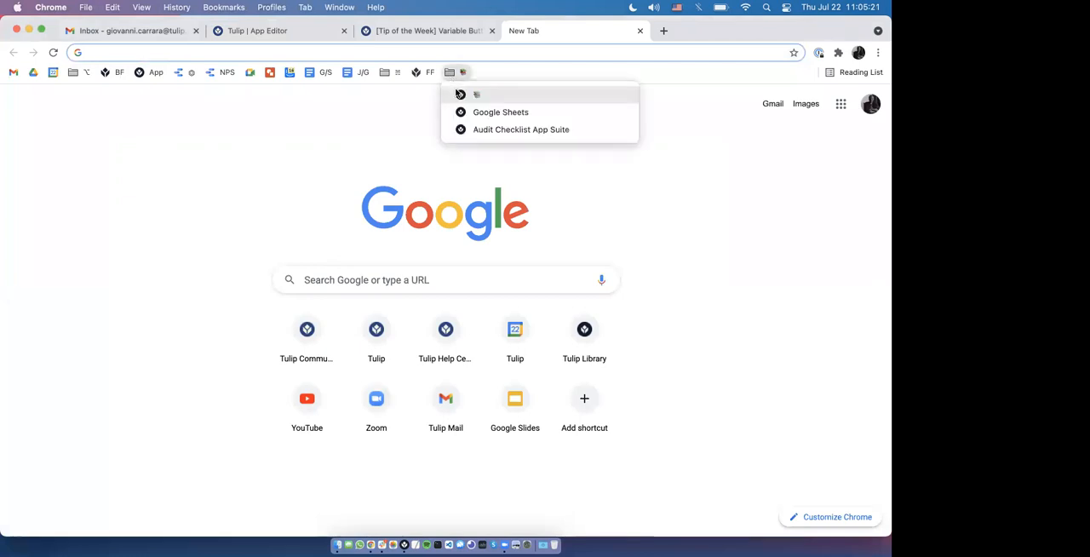
left_click(455, 92)
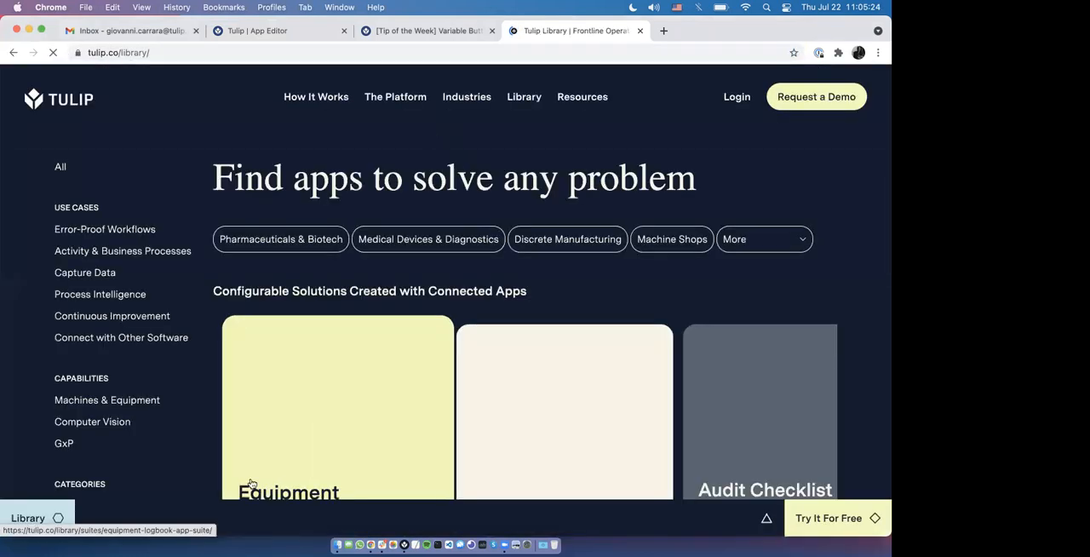
left_click(224, 517)
type("safety cross")
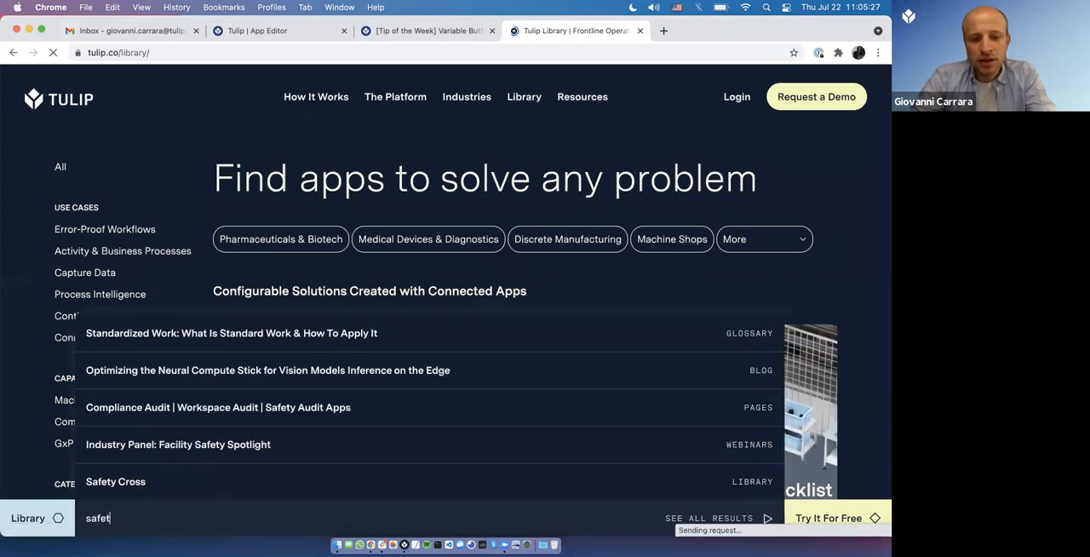
left_click(221, 487)
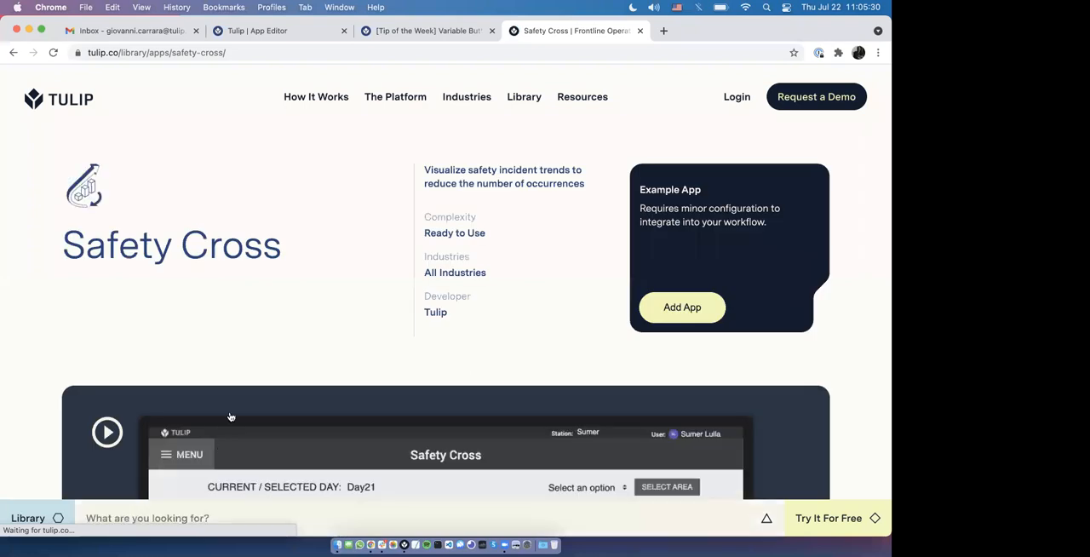
scroll(91, 374, "down", 5)
scroll(91, 374, "down", 2)
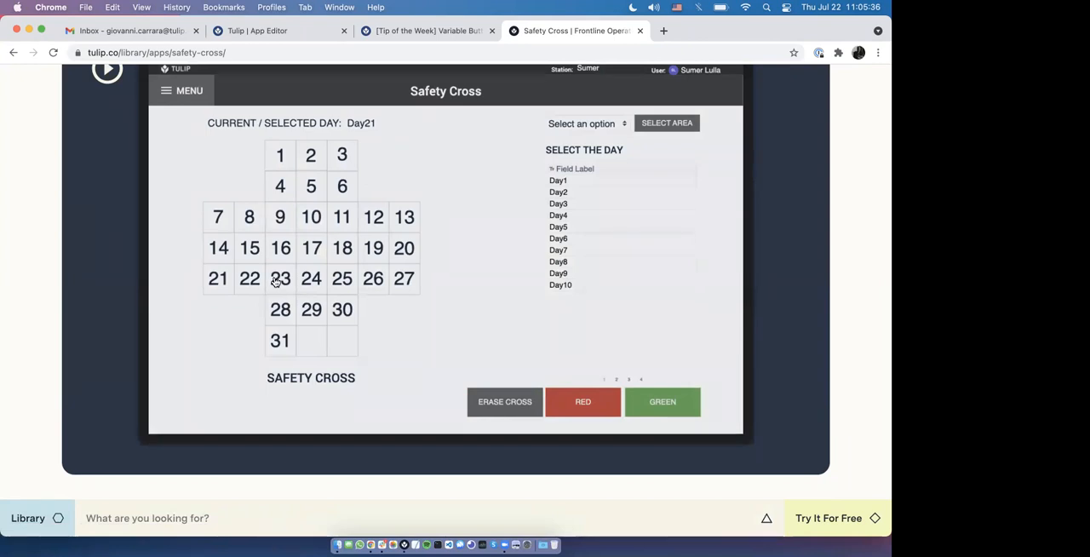
scroll(275, 282, "up", 1)
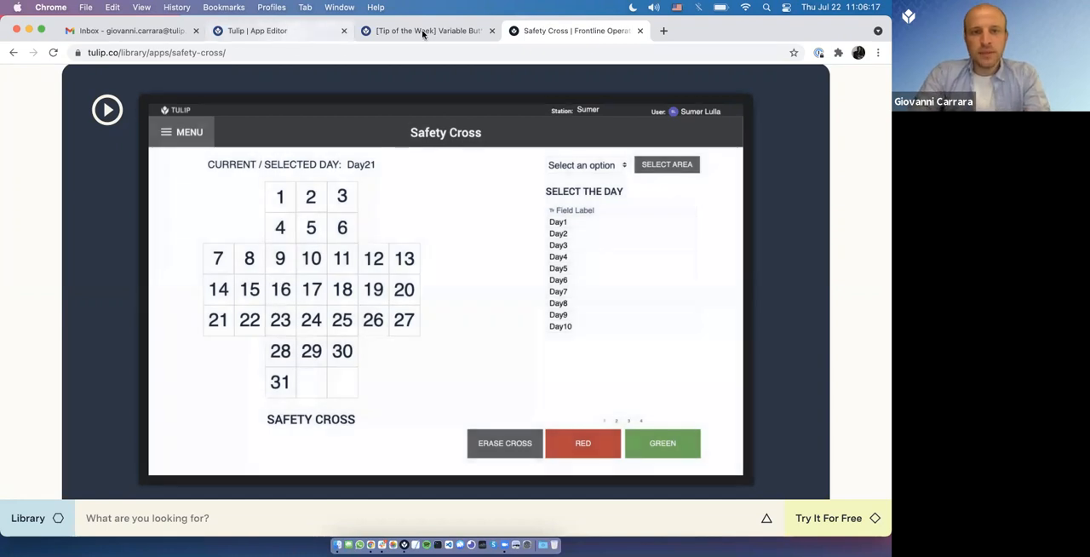
Step: Close the community post and Safety Cross pages in Chrome, keeping the App Editor open, and switch to Tulip Player
left_click(290, 31)
left_click(492, 31)
left_click(492, 32)
key("super+Tab")
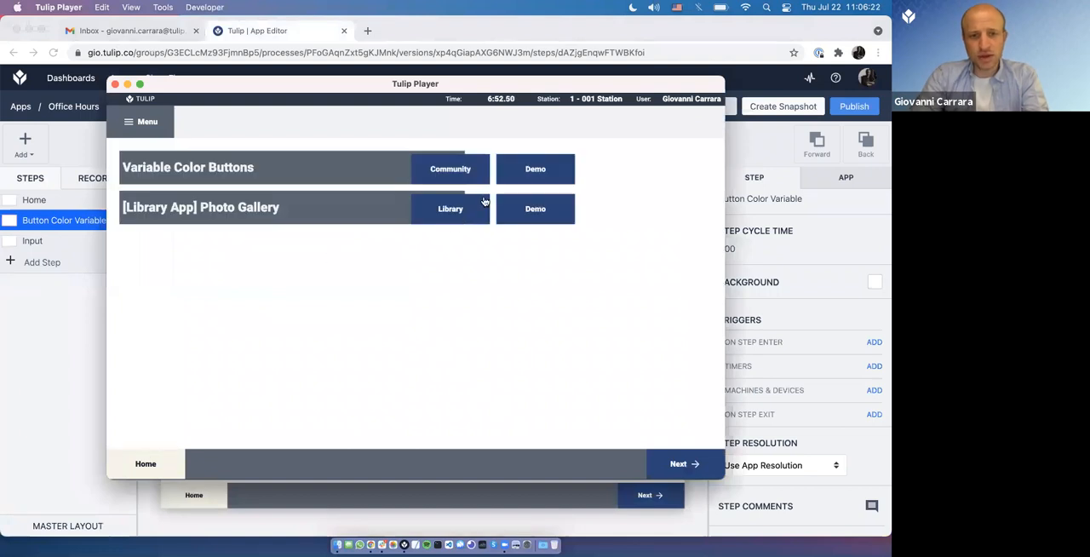
Step: Open the Photo Gallery library page from the player and view the app's description and preview
left_click(450, 208)
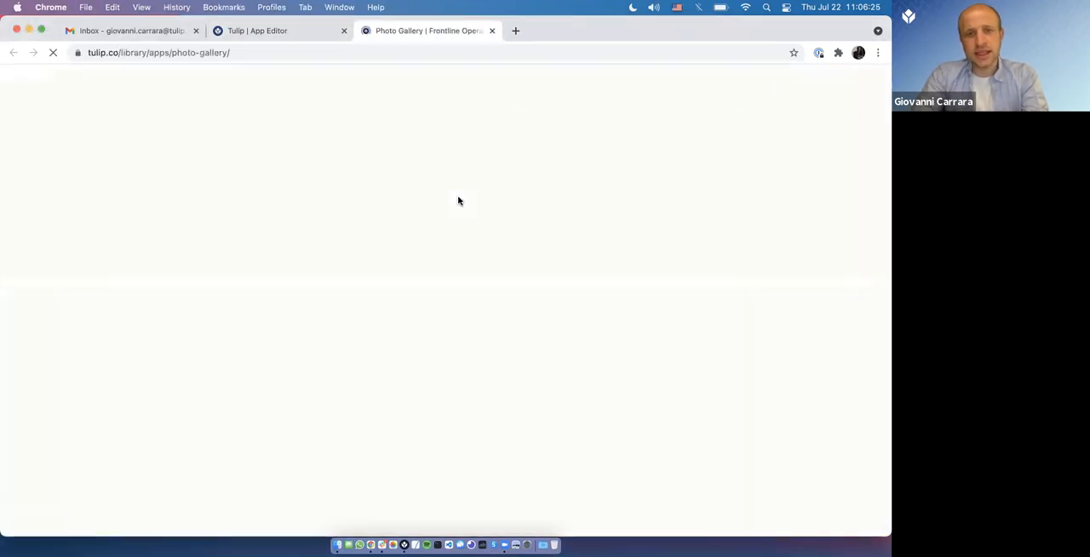
scroll(458, 196, "down", 5)
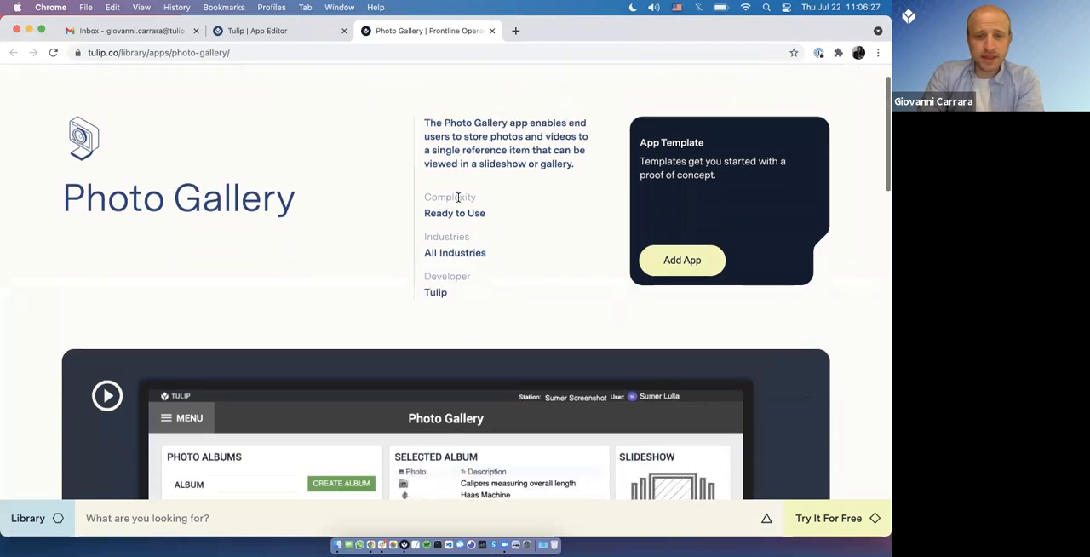
scroll(457, 200, "down", 1)
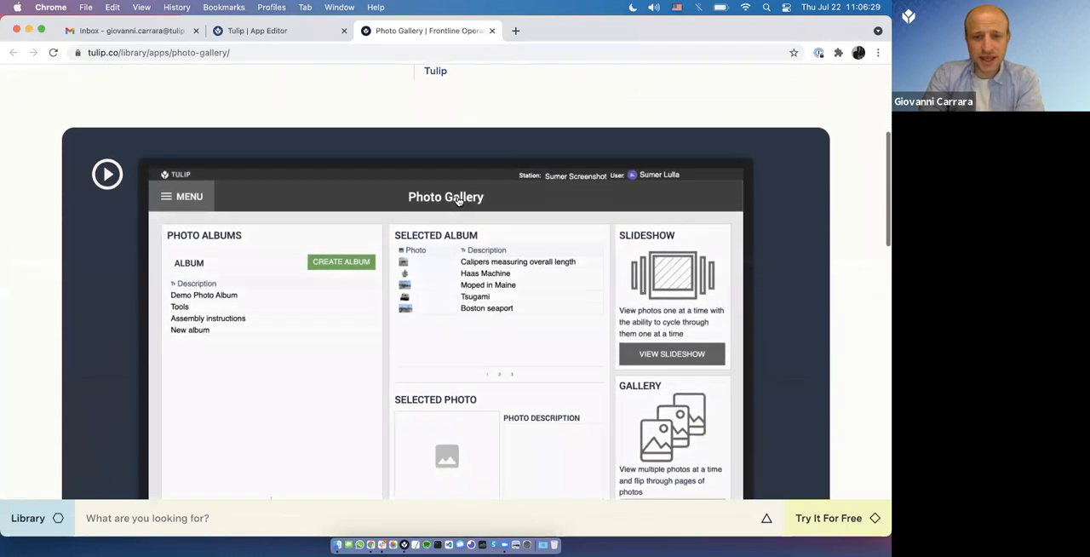
scroll(272, 240, "down", 2)
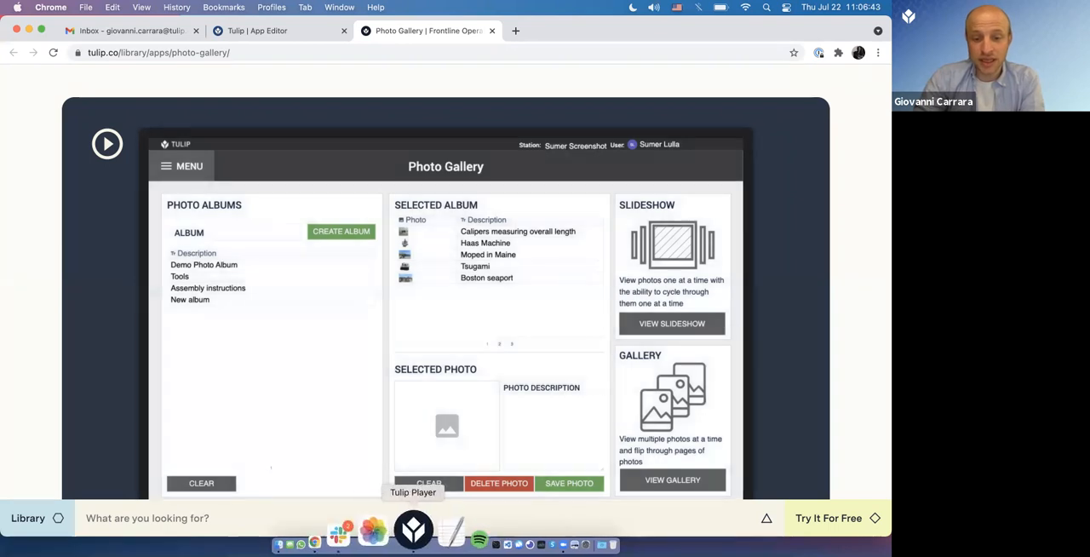
Step: Switch back to Tulip Player and launch the Photo Gallery demo
left_click(407, 530)
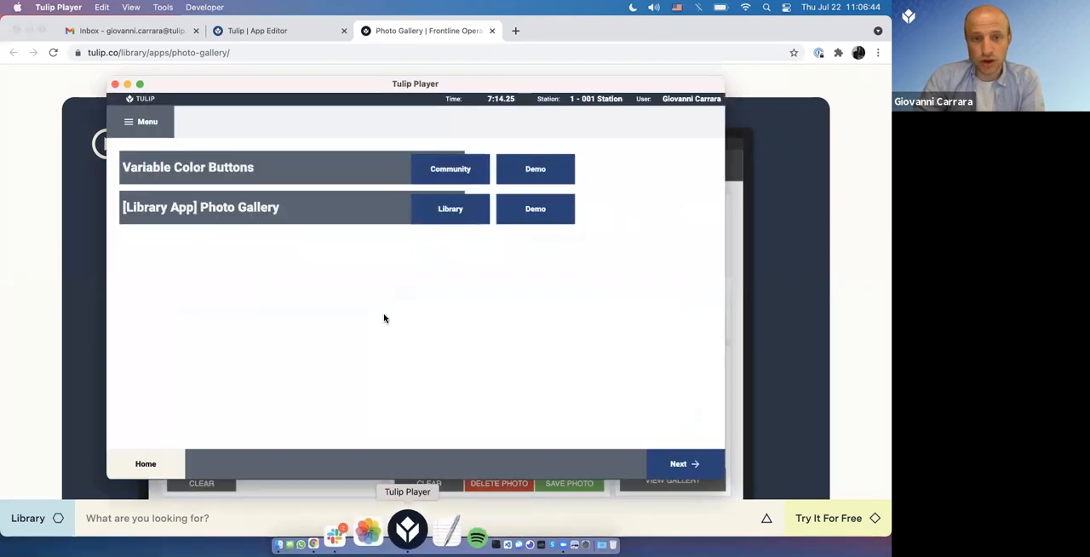
left_click(517, 214)
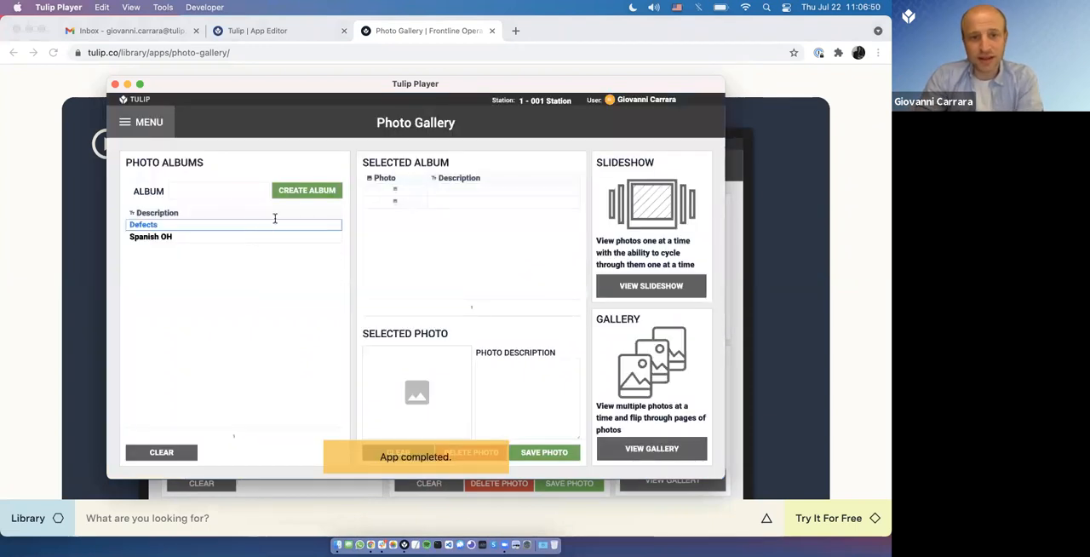
Step: Create a photo album named EST OH, capture a photo with the camera and save it to that album
type("EST OH")
left_click(273, 189)
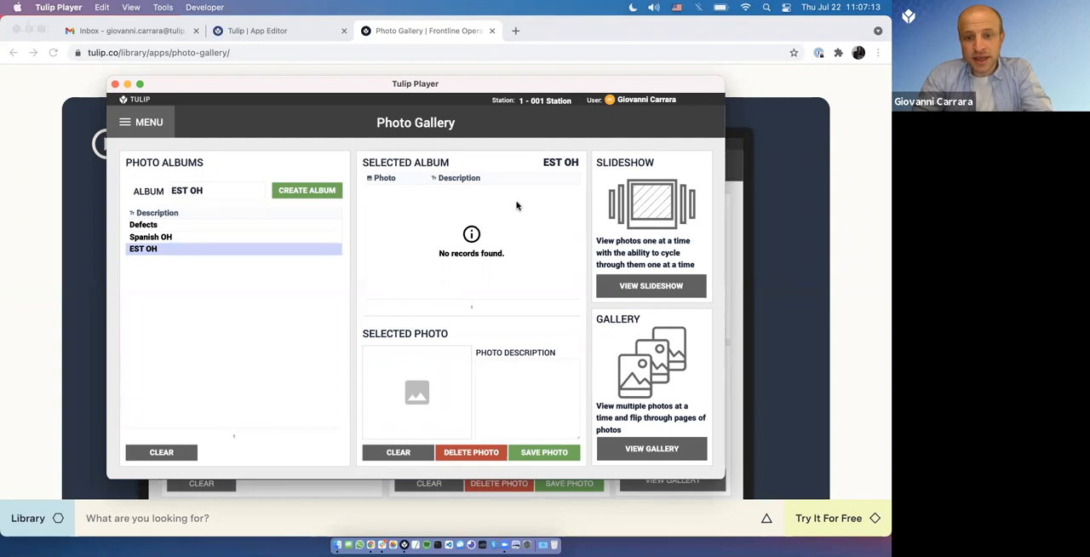
left_click(431, 423)
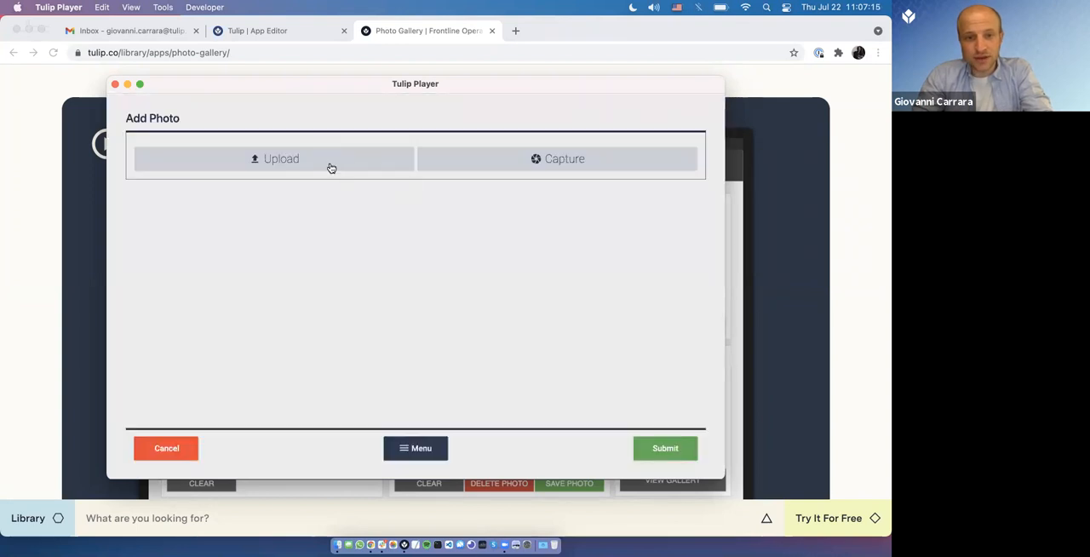
left_click(501, 162)
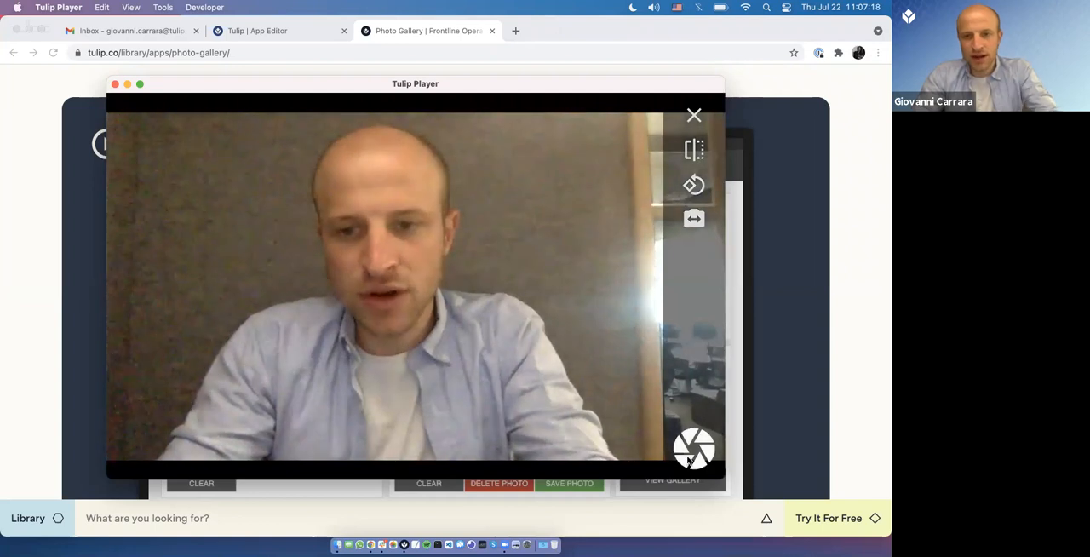
left_click(692, 453)
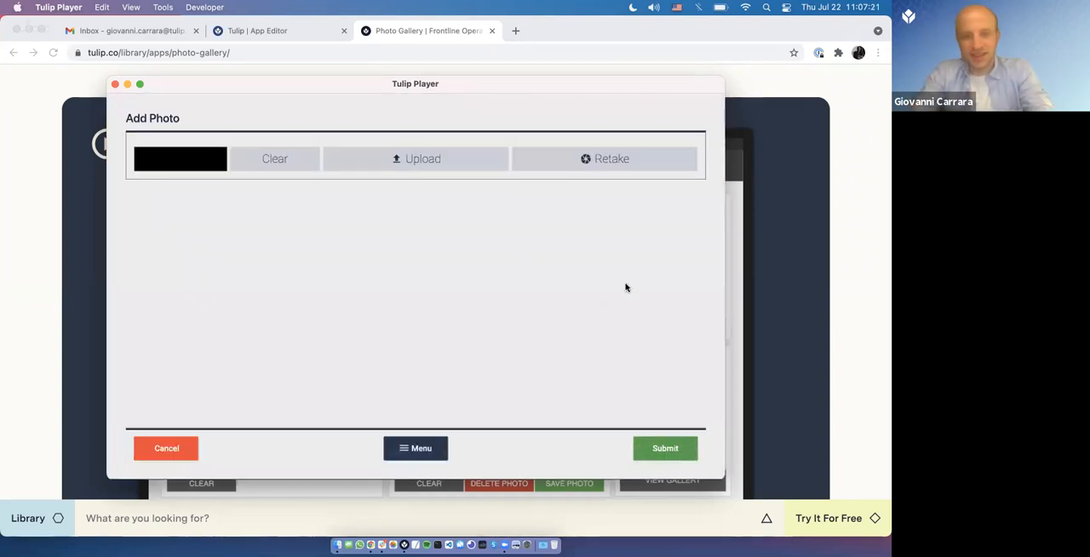
left_click(656, 445)
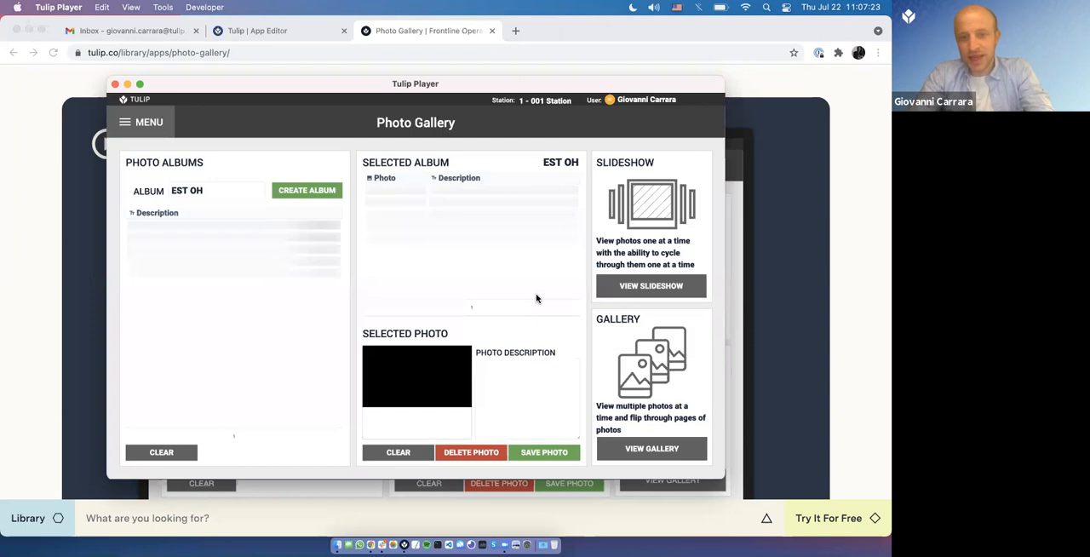
left_click(542, 454)
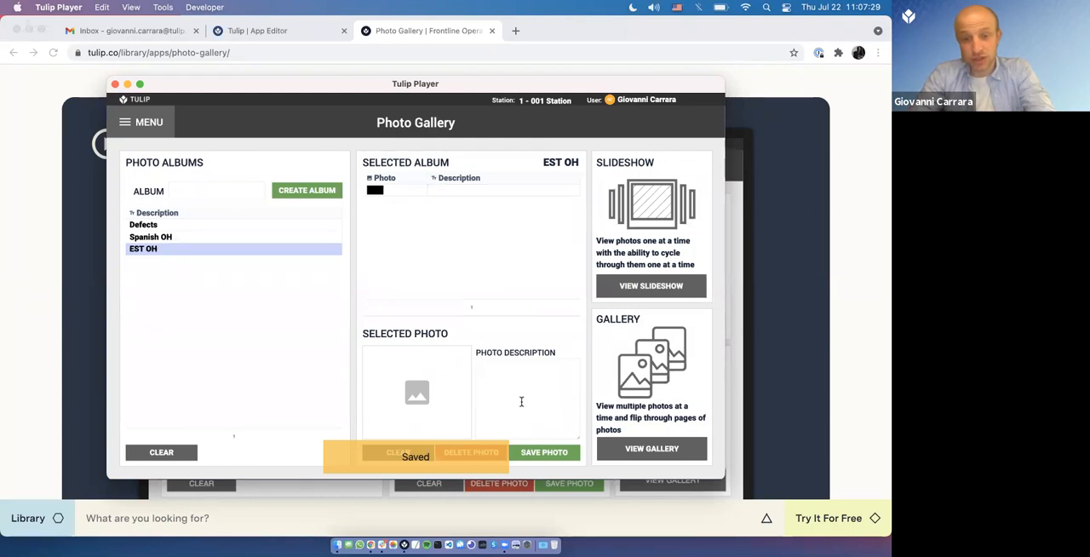
Step: Capture a second photo with the description 123 and save it to the EST OH album
left_click(521, 401)
type("123")
left_click(552, 453)
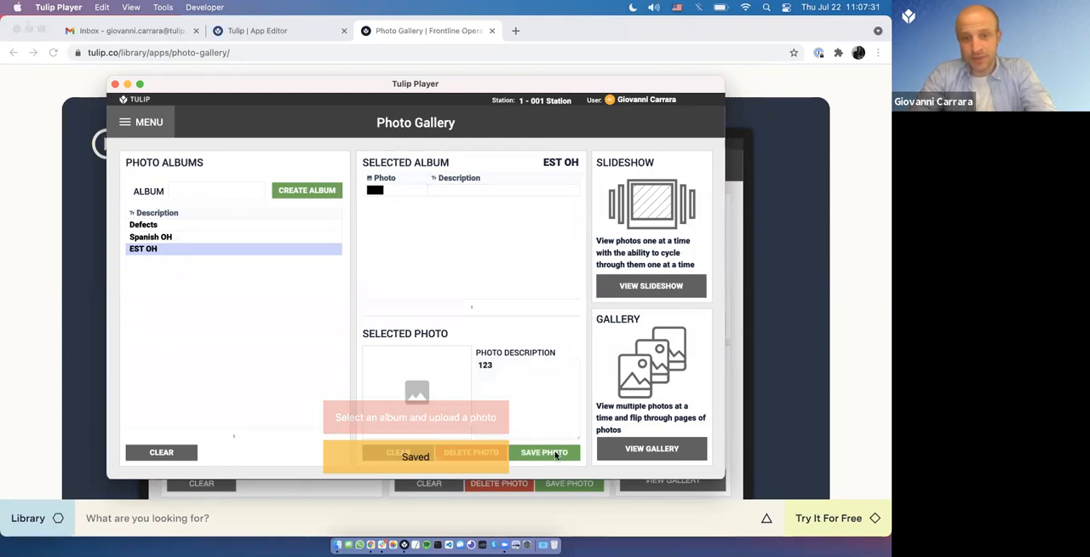
left_click(440, 378)
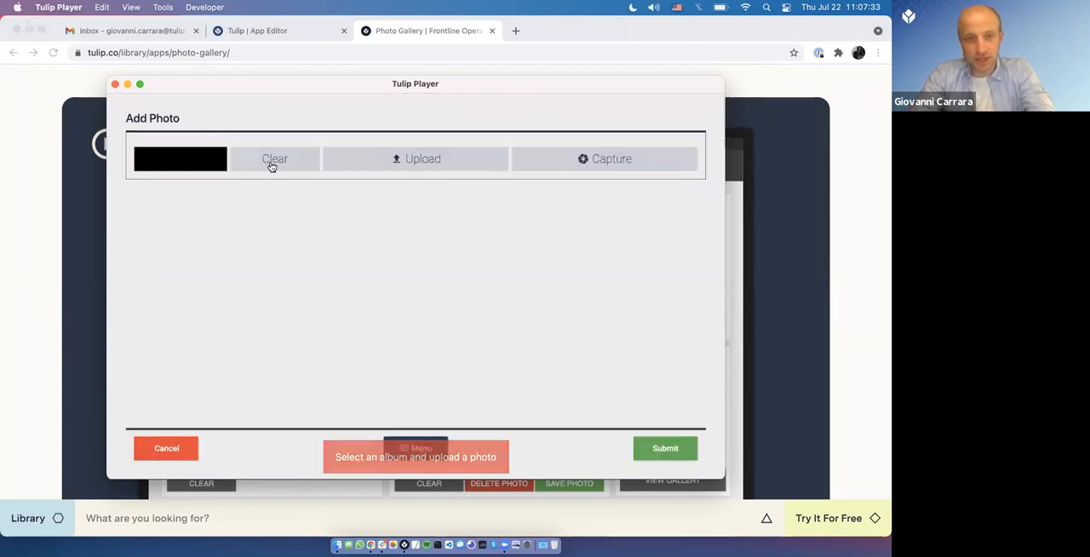
left_click(555, 152)
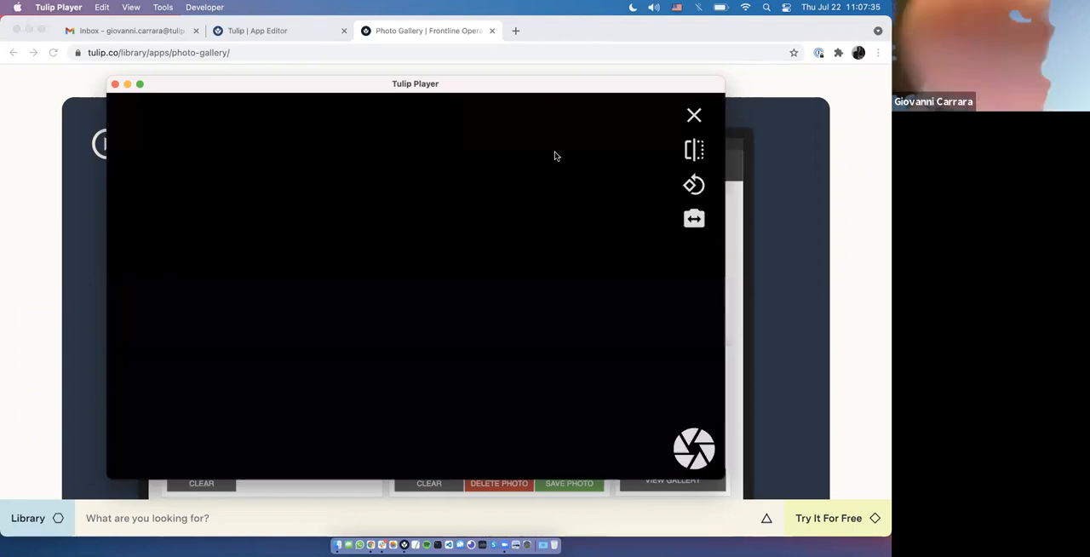
left_click(694, 447)
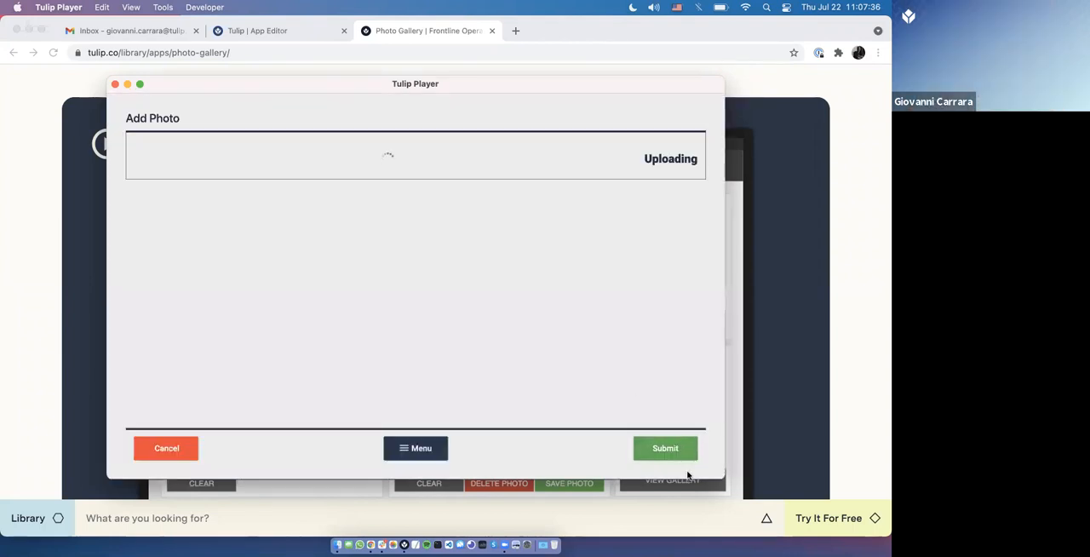
left_click(669, 453)
left_click(540, 455)
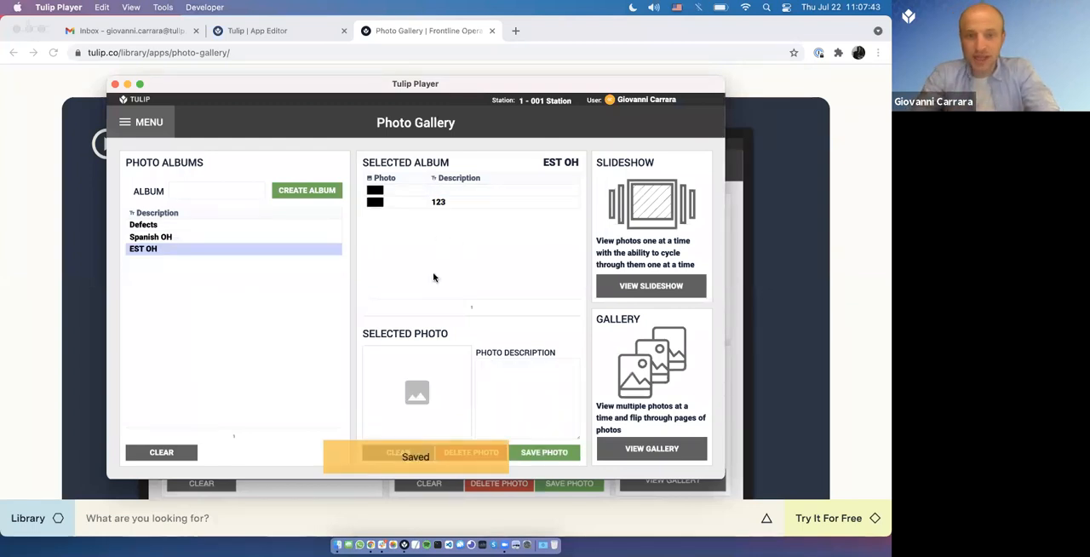
Step: View the EST OH album's photos as a slideshow and in the gallery, and return to the album page
left_click(639, 286)
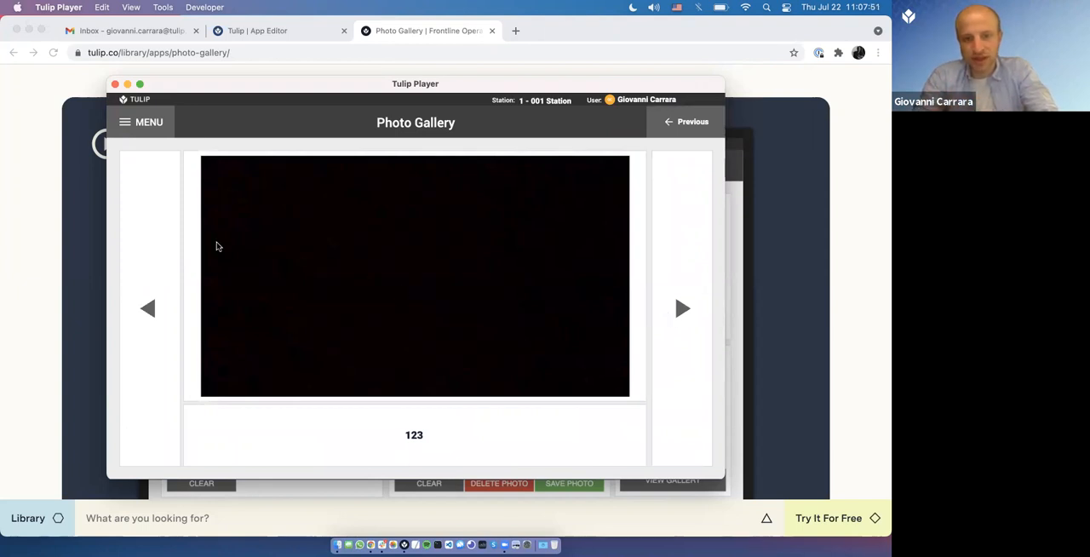
left_click_drag(404, 436, 456, 439)
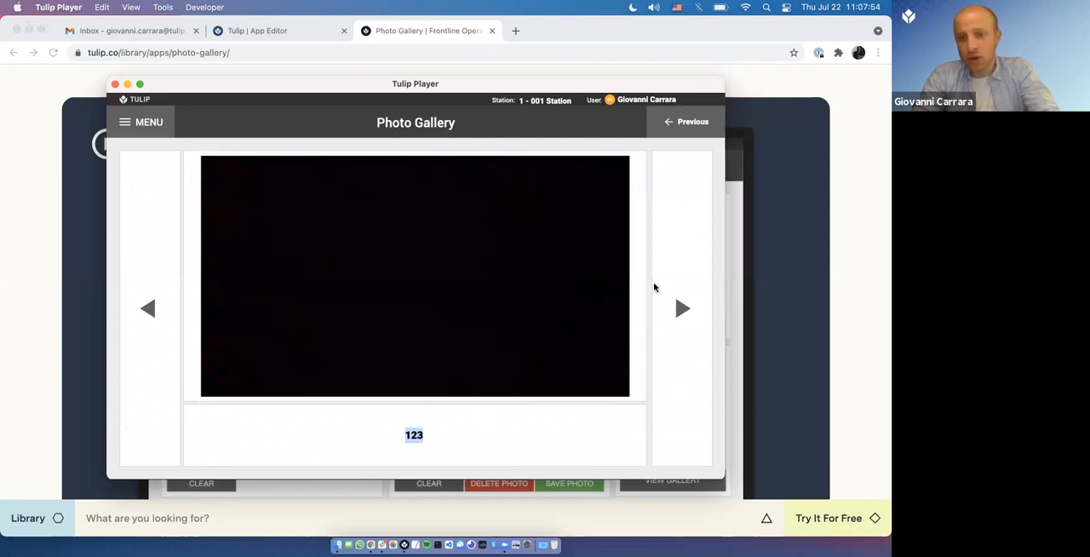
left_click(665, 448)
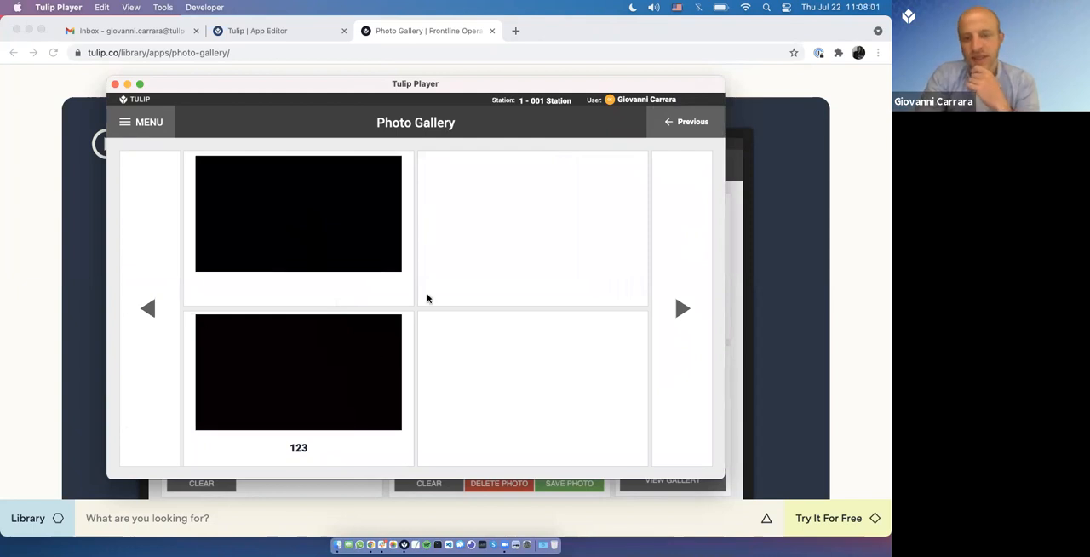
left_click(668, 135)
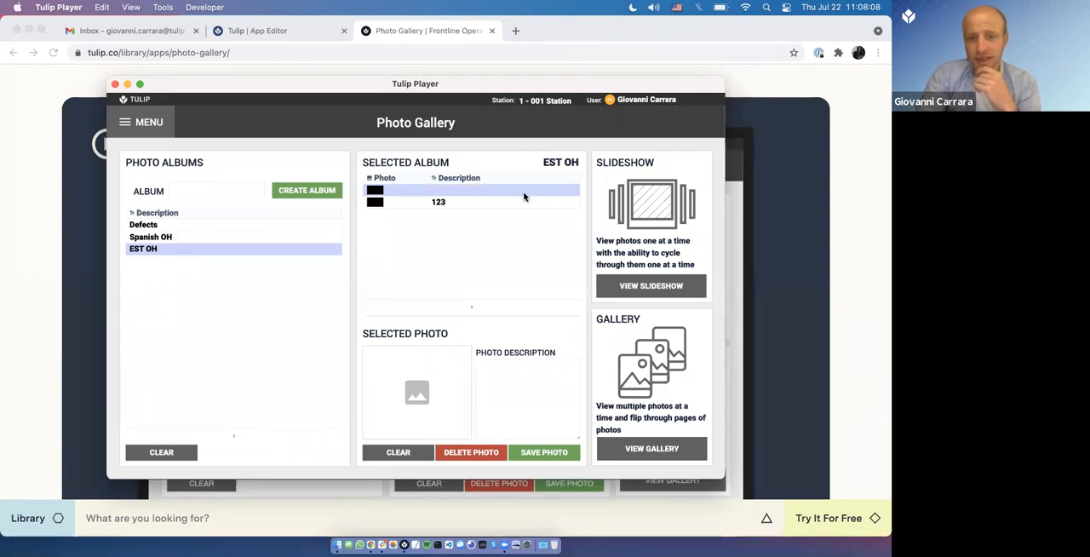
Step: Switch to Chrome, find the Photo Gallery app in Tulip, open it in the App Editor and select the Photo Library step's widgets
left_click_drag(430, 87, 395, 62)
left_click(308, 37)
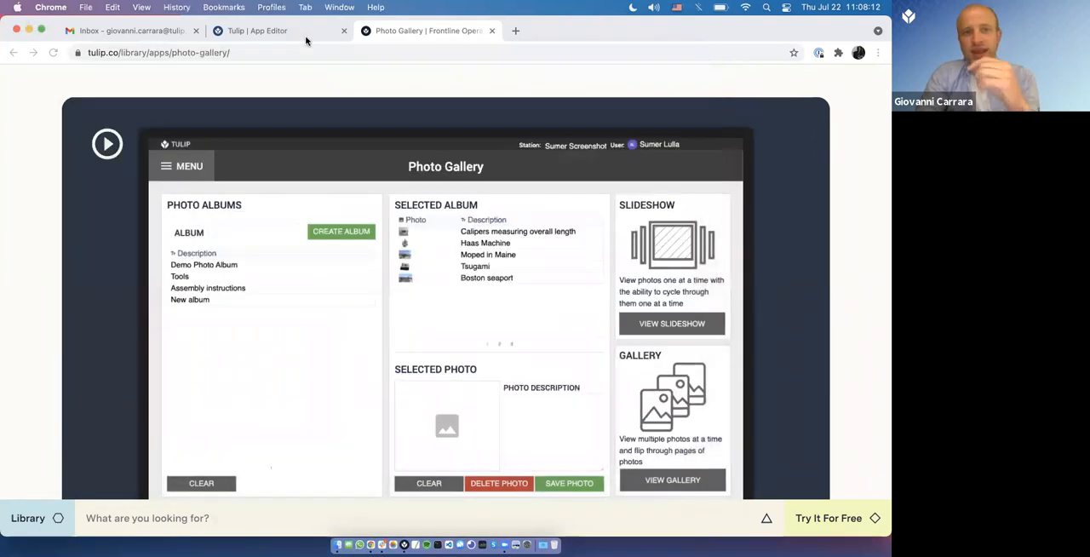
left_click(81, 107)
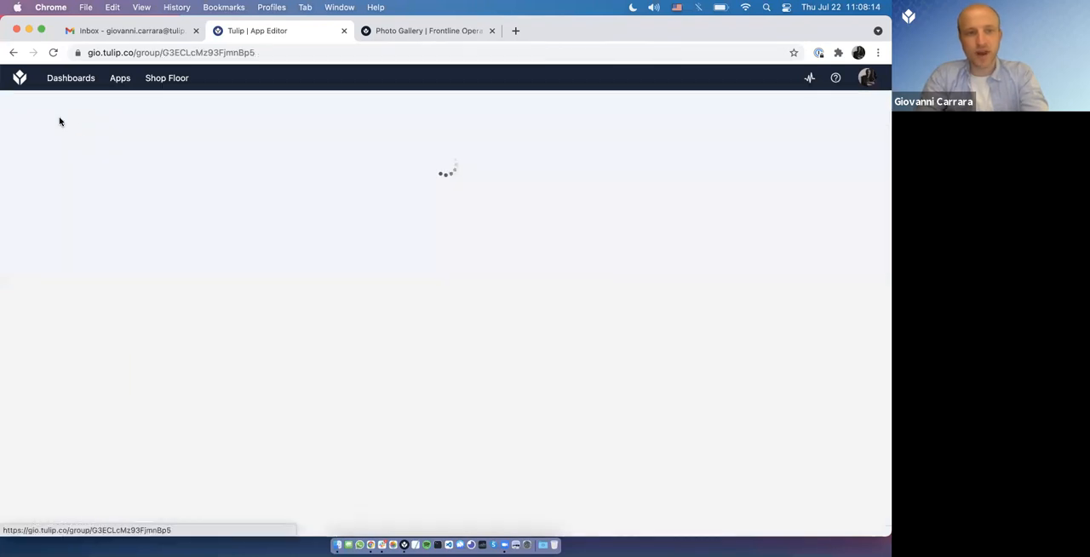
type("photo")
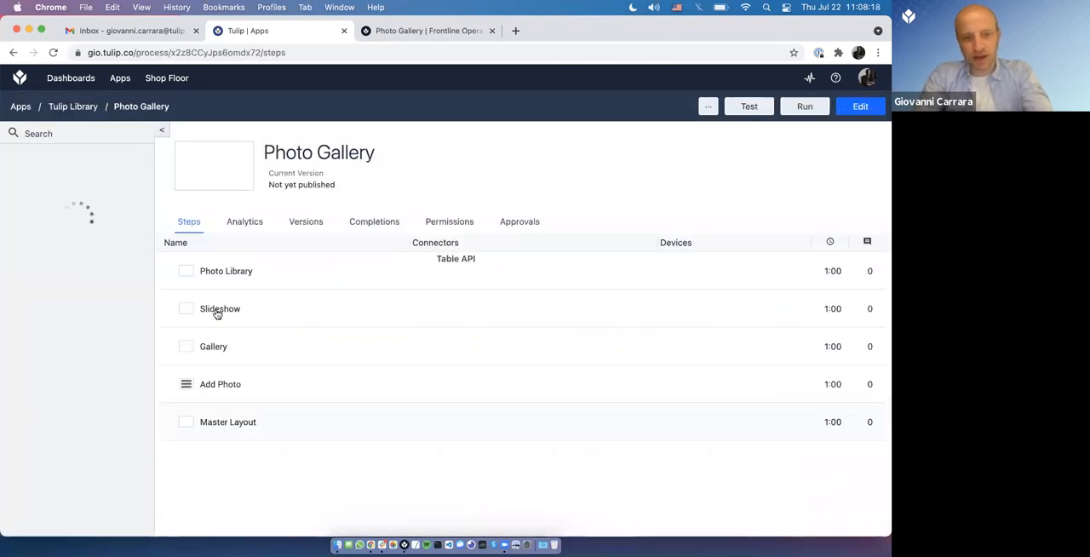
left_click(215, 313)
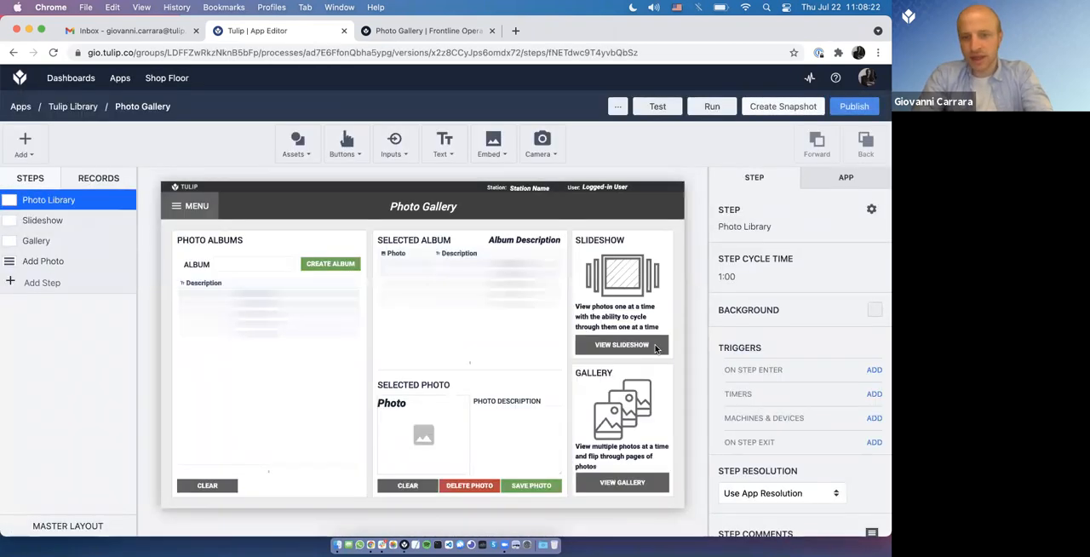
left_click_drag(692, 497, 338, 277)
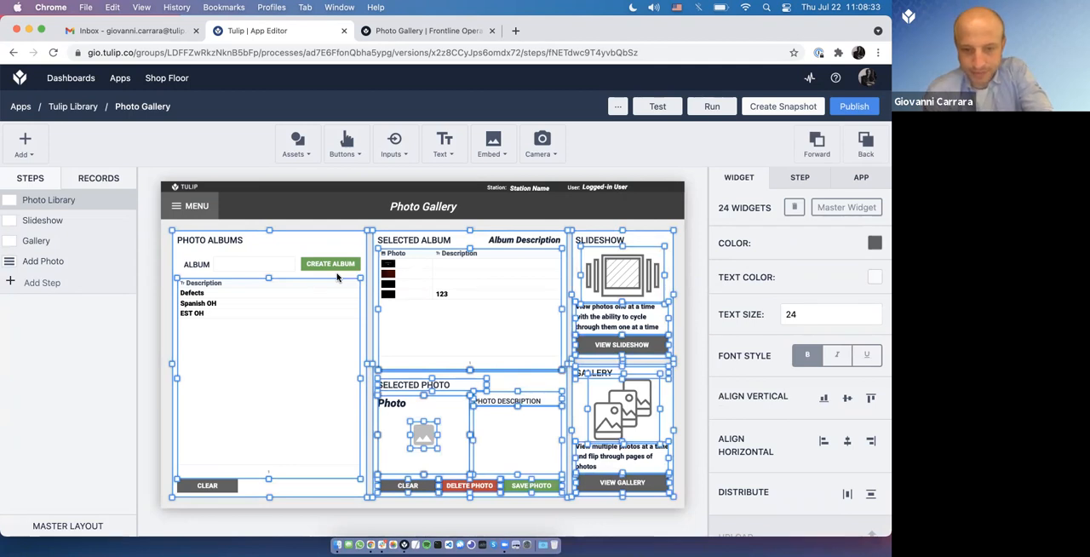
Step: Switch to Tulip Player, change the running app to Office Hours 19JUL2021 and begin it
key("super+Tab")
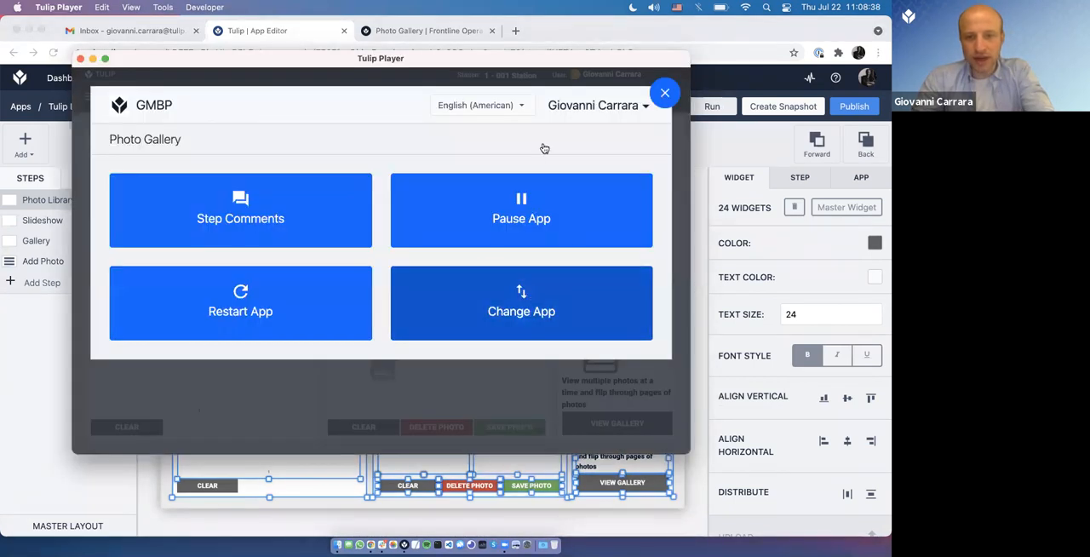
left_click(559, 137)
type("19")
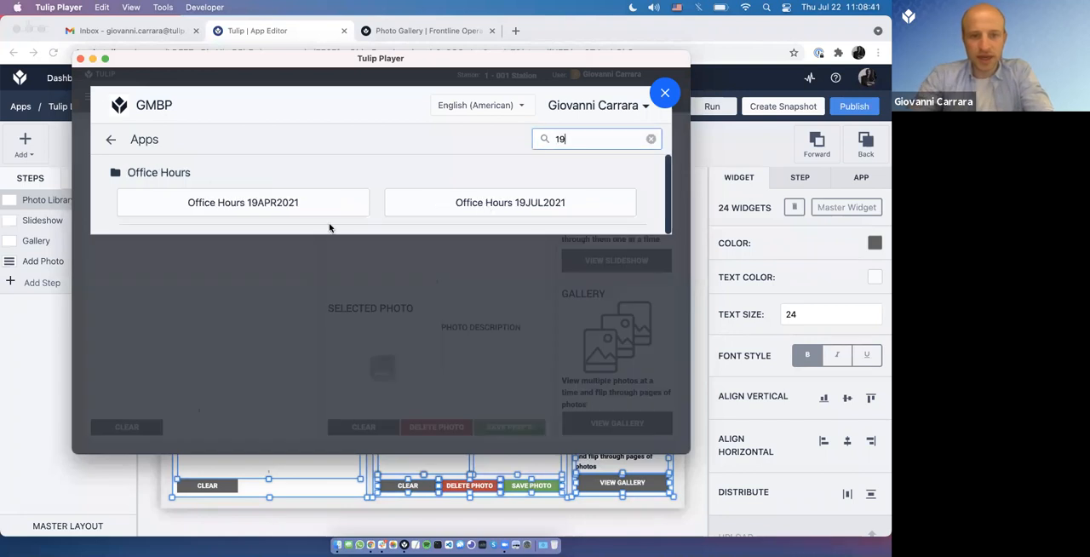
left_click(446, 212)
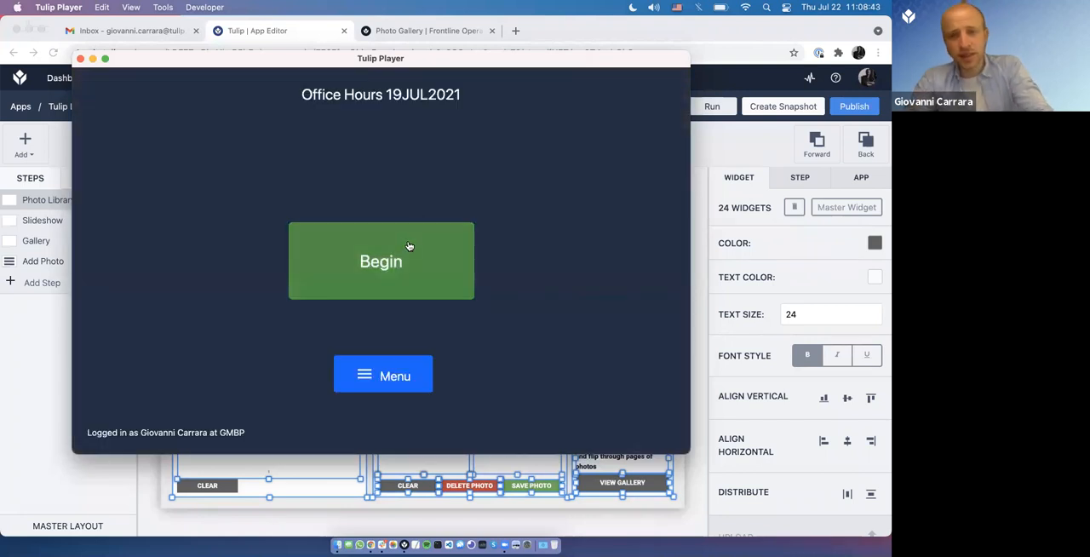
left_click(409, 247)
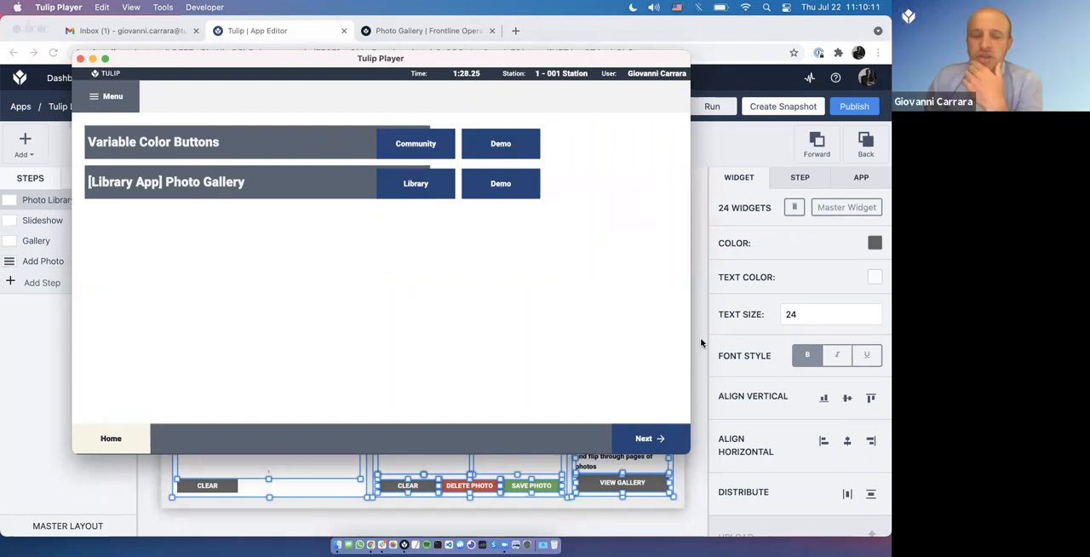
Step: Switch to Chrome, examine the version options for station 3's app assignments on the Shop Floor page, and return to the App Editor
left_click(702, 343)
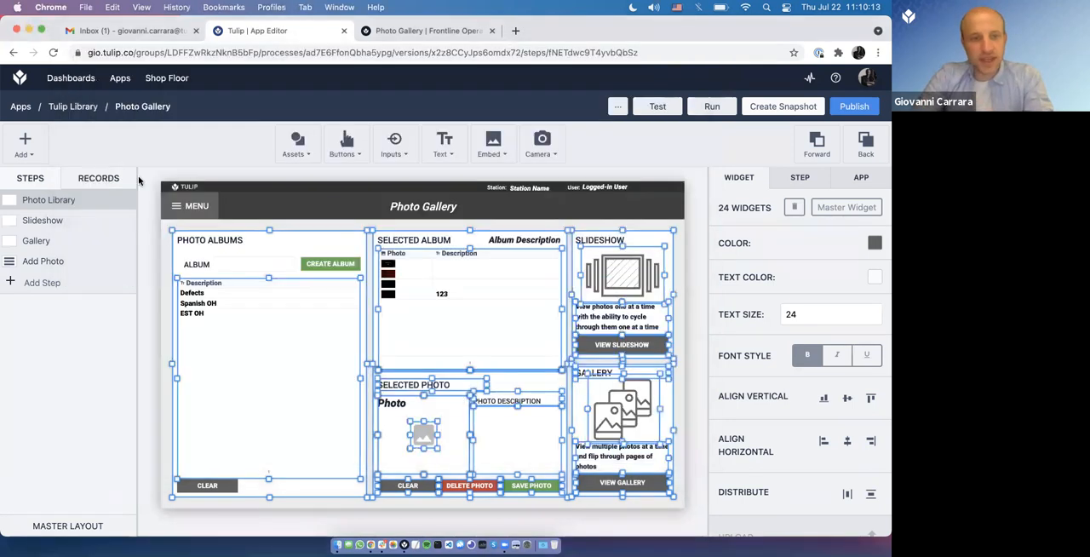
mouse_move(163, 78)
left_click(160, 100)
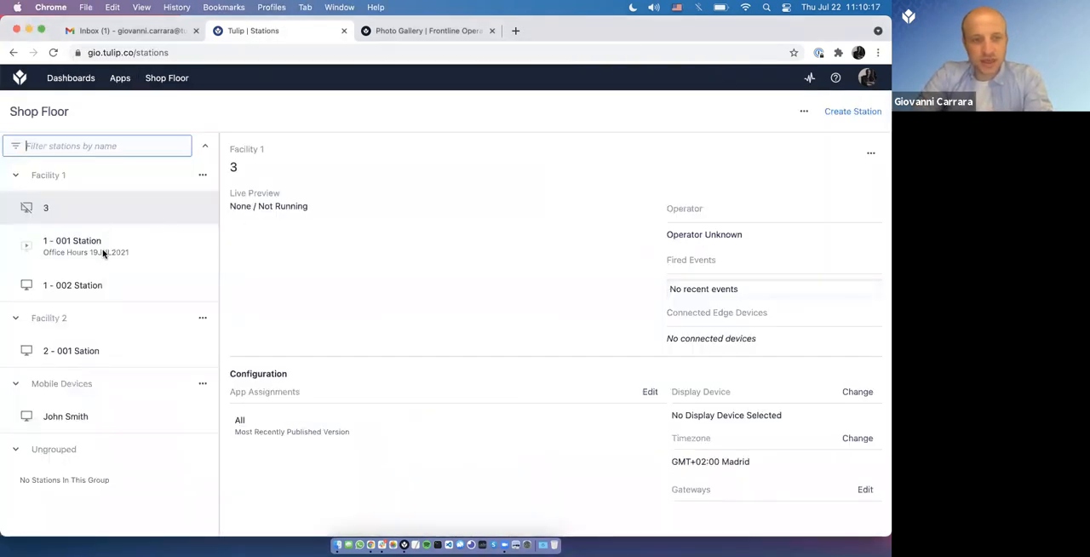
left_click(650, 391)
left_click(349, 457)
left_click(323, 504)
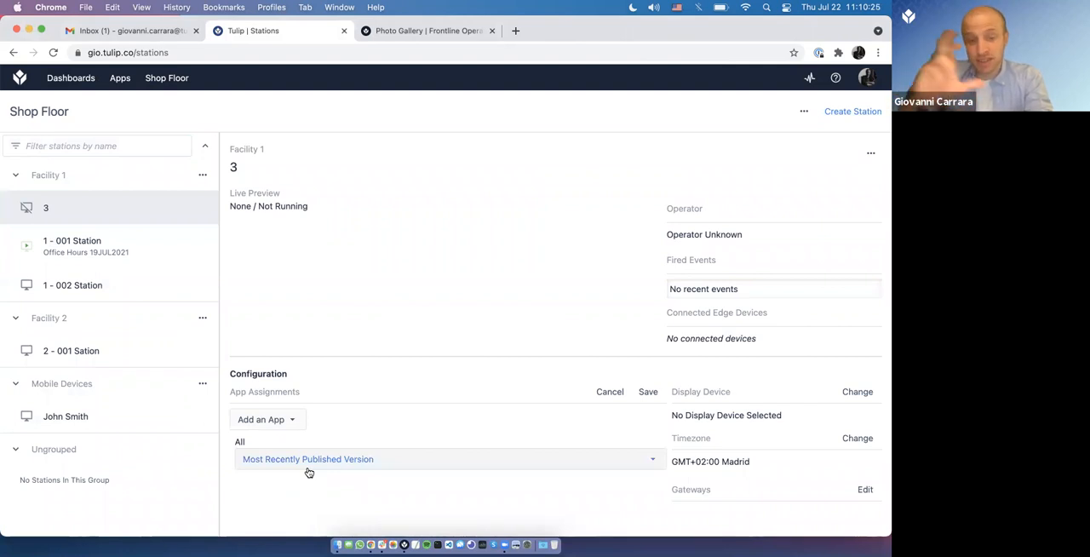
left_click(310, 468)
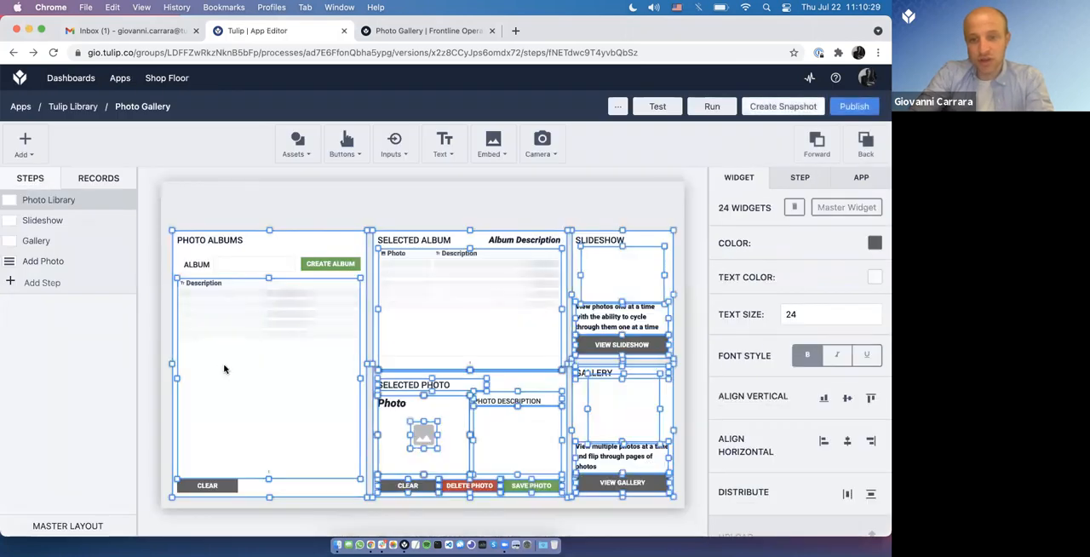
Step: View Photo Gallery's Gallery step, search the apps for 19jul and open the Office Hours 19JUL2021 app page
left_click(85, 241)
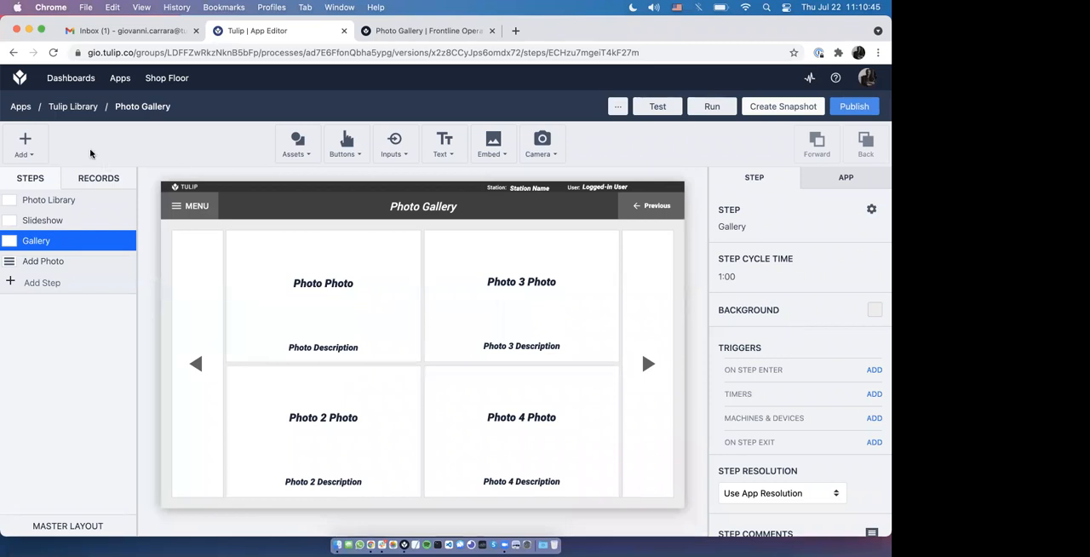
left_click(20, 106)
left_click(80, 134)
type("t9jul")
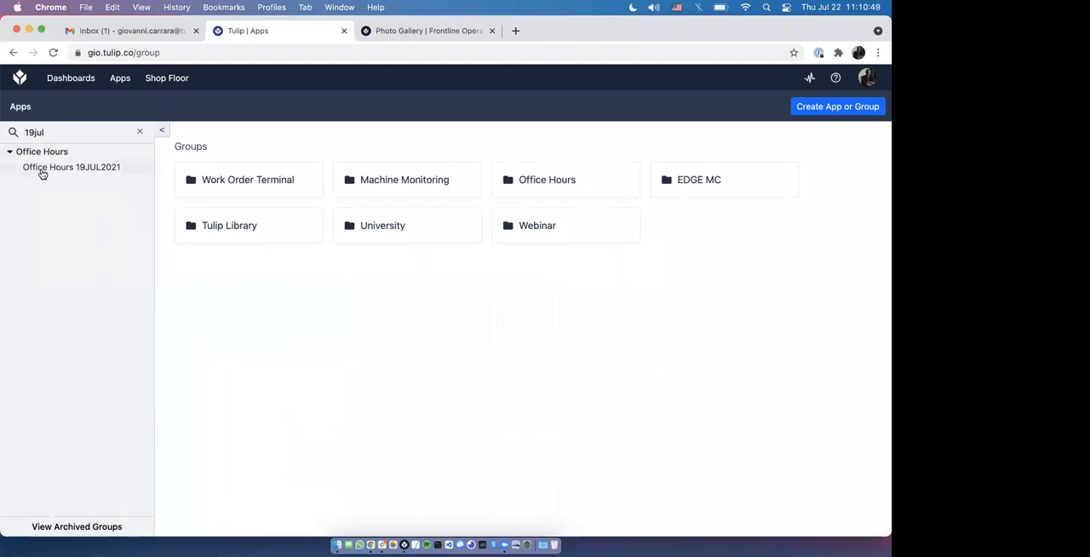
left_click(41, 173)
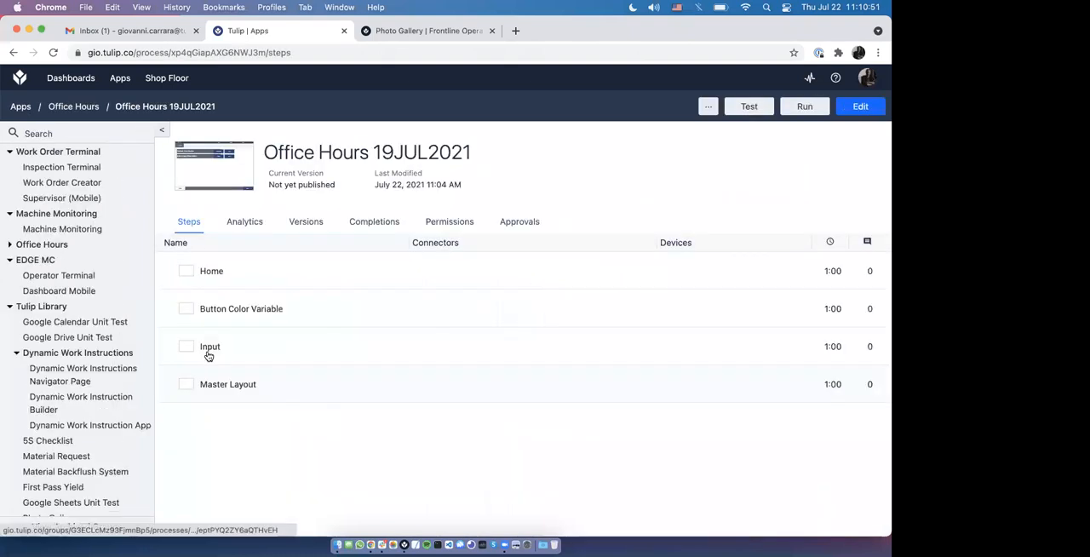
Step: Open the Input step in the App Editor and review its Check Input timer trigger without changing it
left_click(208, 355)
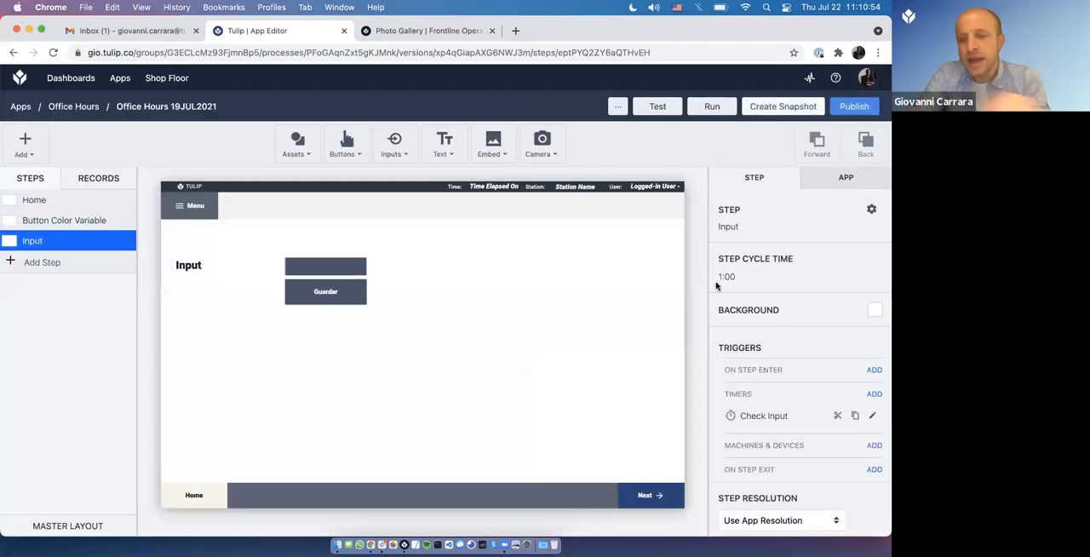
left_click(872, 416)
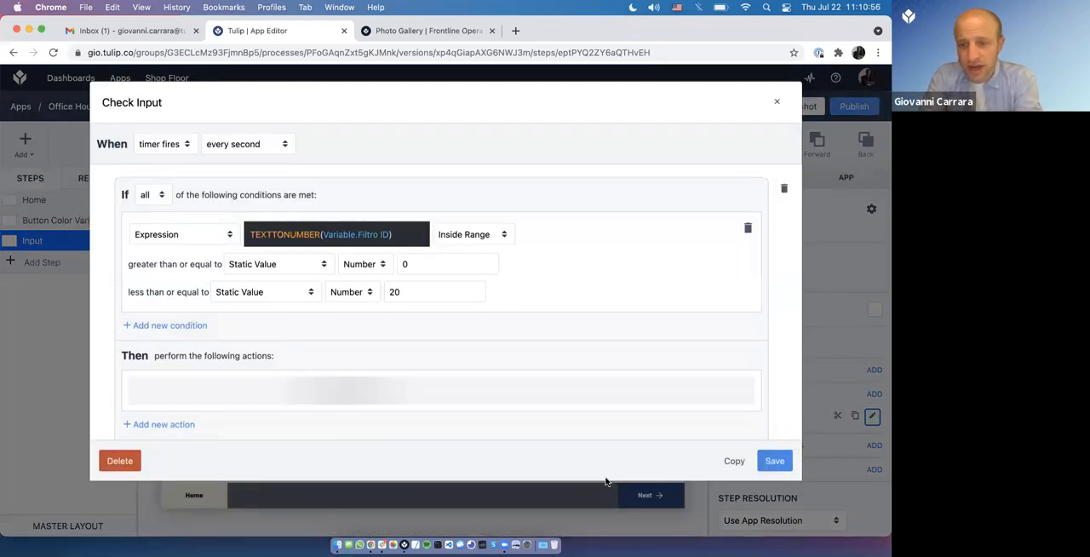
left_click(777, 103)
Step: Add a timer trigger firing every 10 minutes to the Input step and insert a blank action in it
left_click(874, 395)
left_click(236, 150)
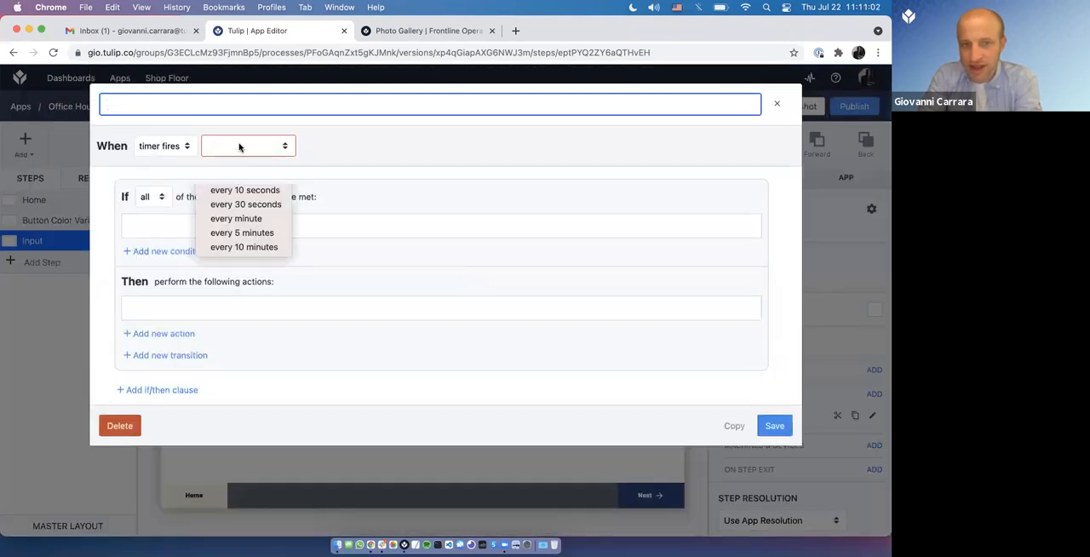
left_click(258, 249)
left_click(136, 333)
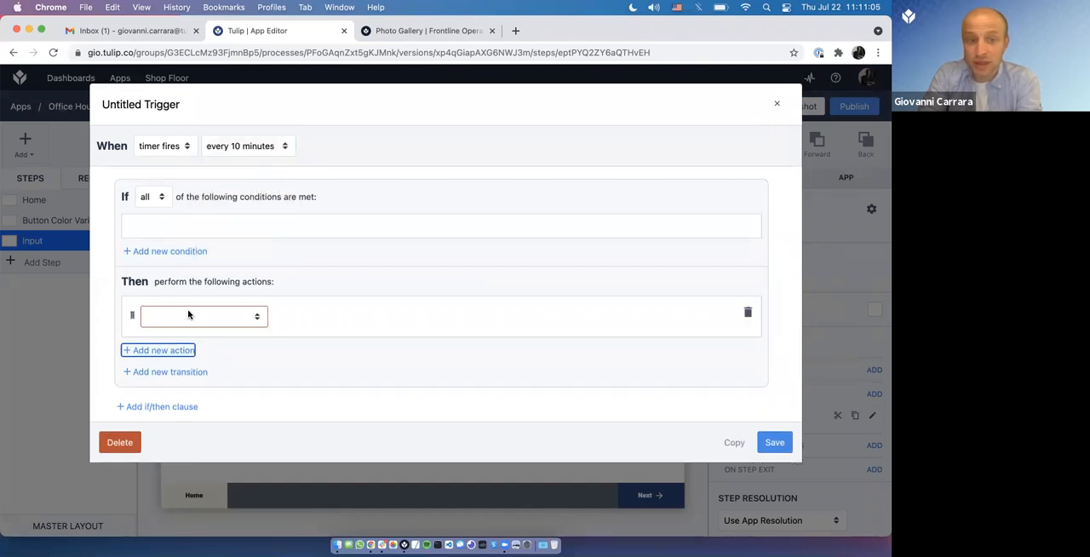
left_click(187, 316)
key("Escape")
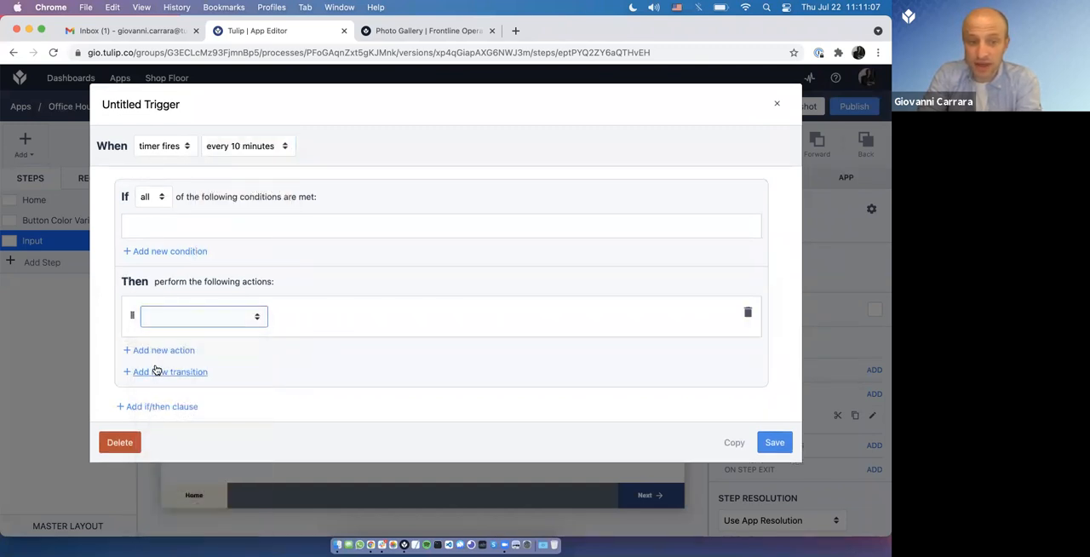
Step: Give the 10-minute trigger a Complete App transition in place of the blank action, and close the trigger without saving
left_click(155, 371)
left_click(205, 368)
left_click(204, 380)
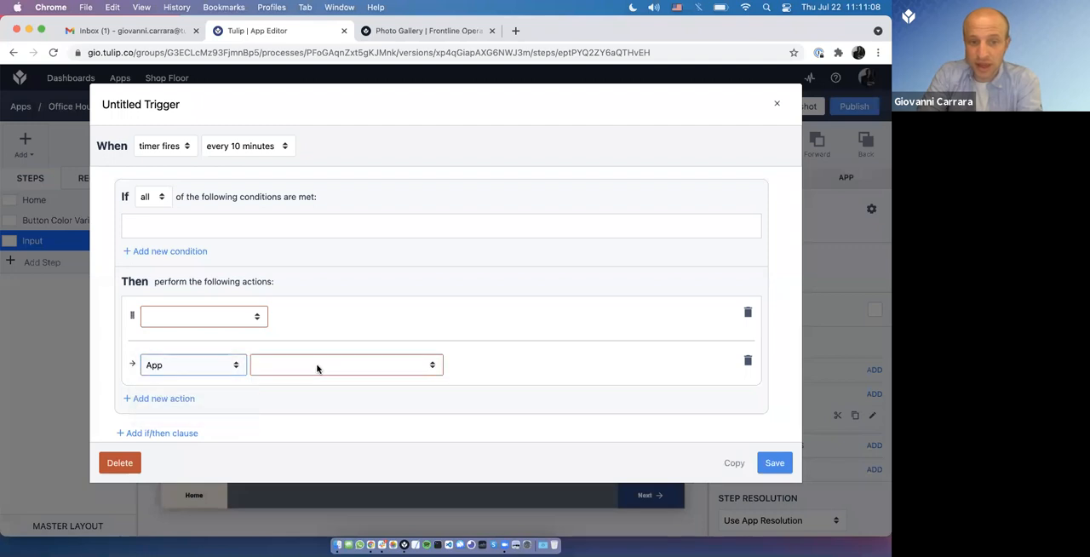
left_click(317, 368)
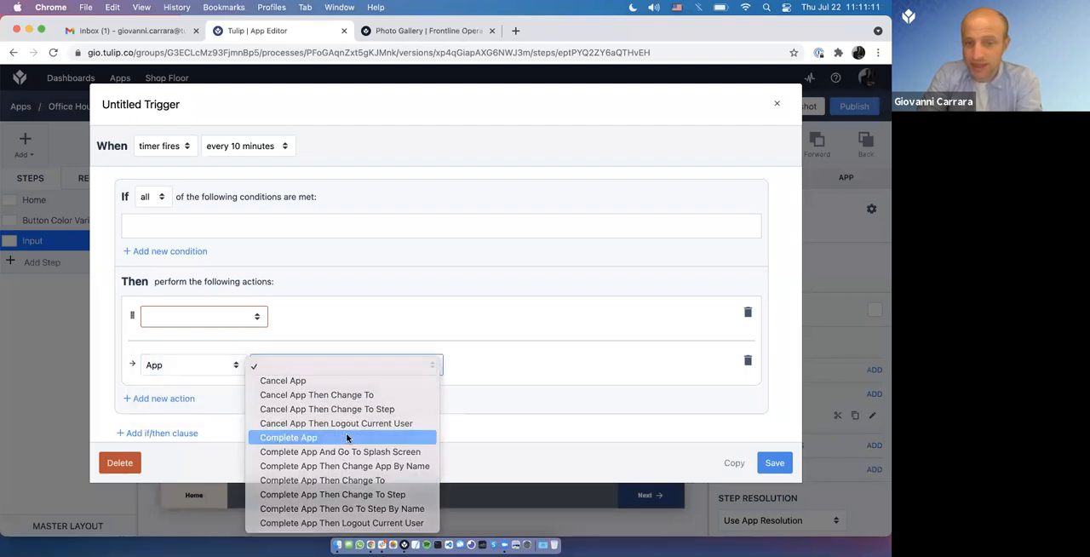
left_click(348, 437)
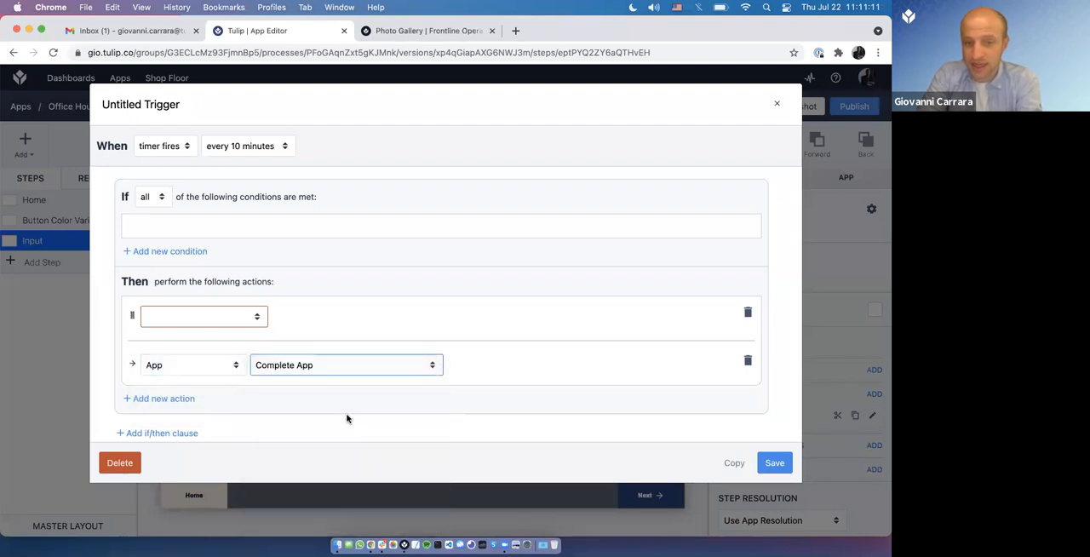
left_click(748, 312)
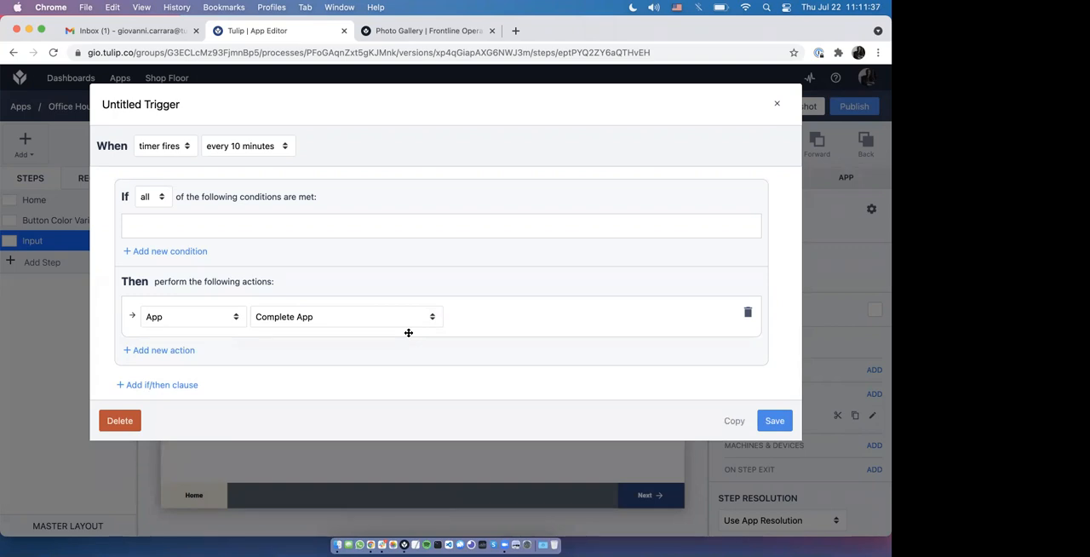
left_click(776, 103)
left_click(569, 189)
Step: View the Machines dashboard, and open the Office Hours 19JUL2021 app page from the Office Hours group
left_click(78, 87)
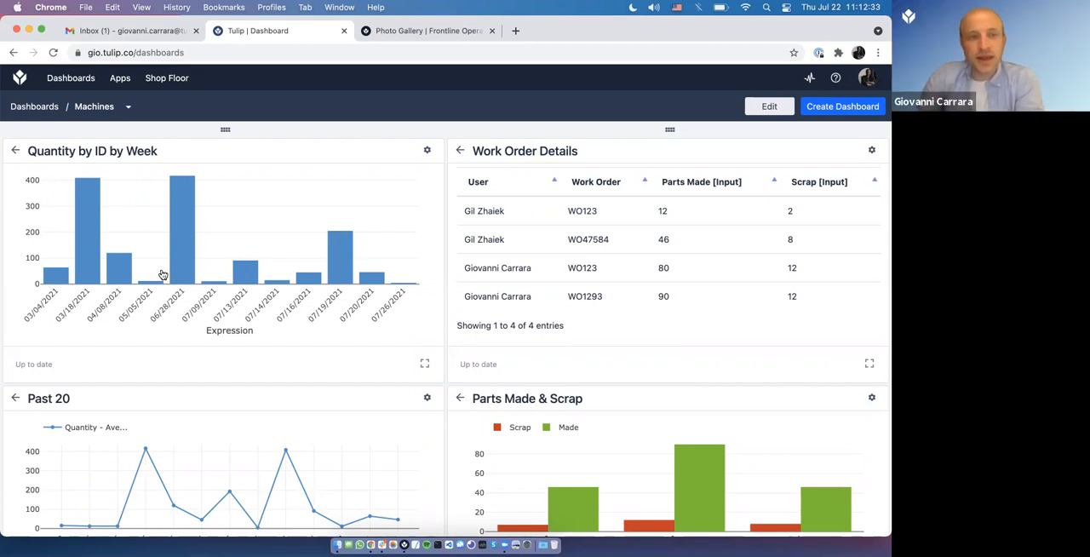
mouse_move(120, 77)
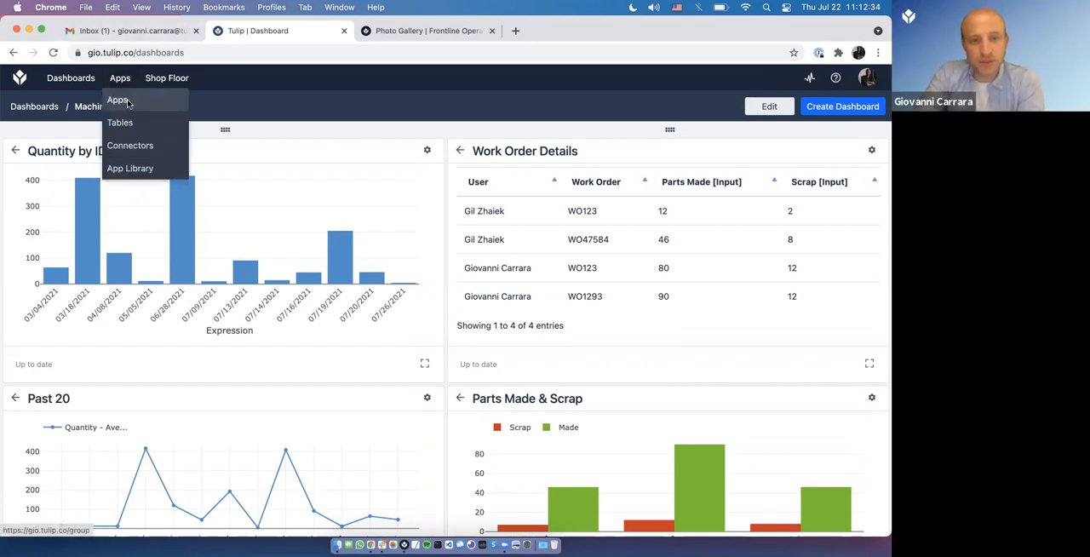
left_click(120, 100)
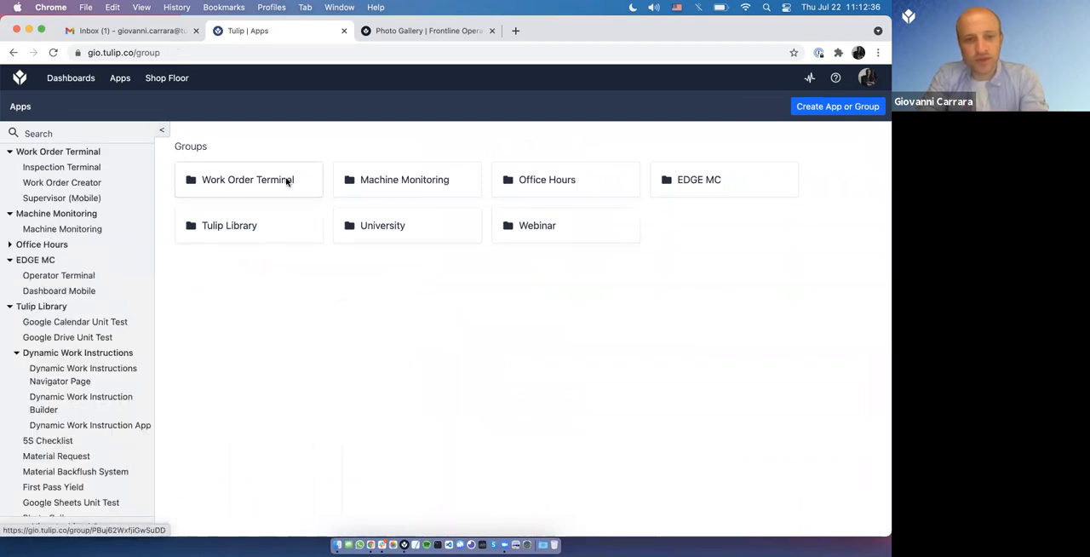
left_click(491, 186)
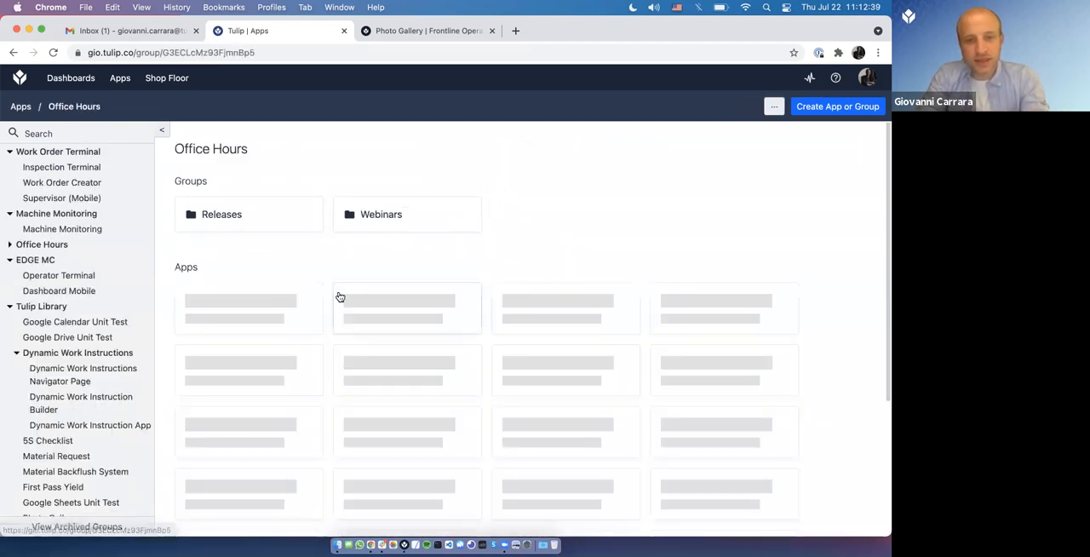
scroll(448, 485, "down", 5)
left_click(448, 484)
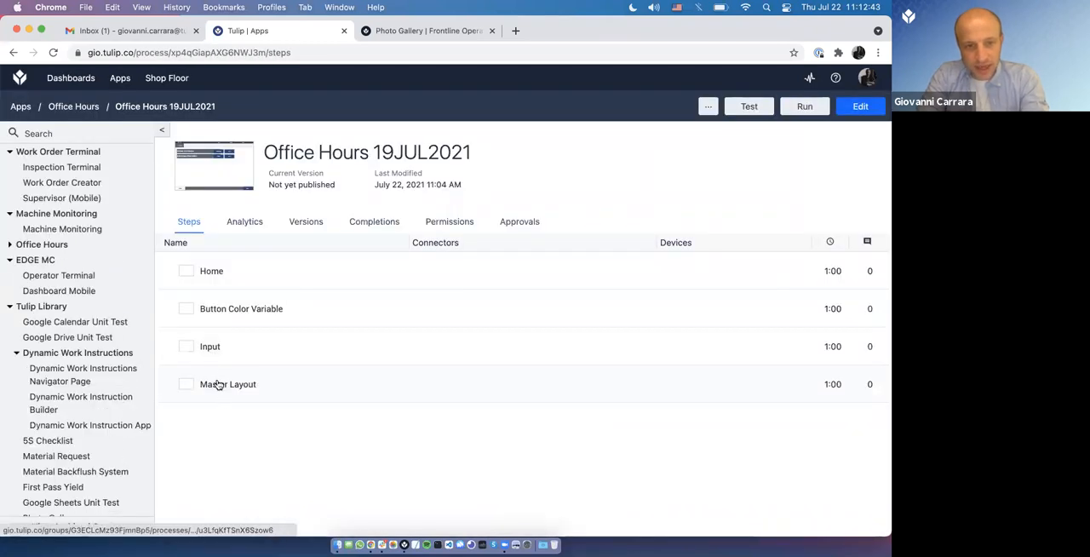
Step: Open Office Hours 19JUL2021 in the App Editor and add a step named Dashboard
left_click(216, 384)
left_click(68, 267)
type("board")
key("Return")
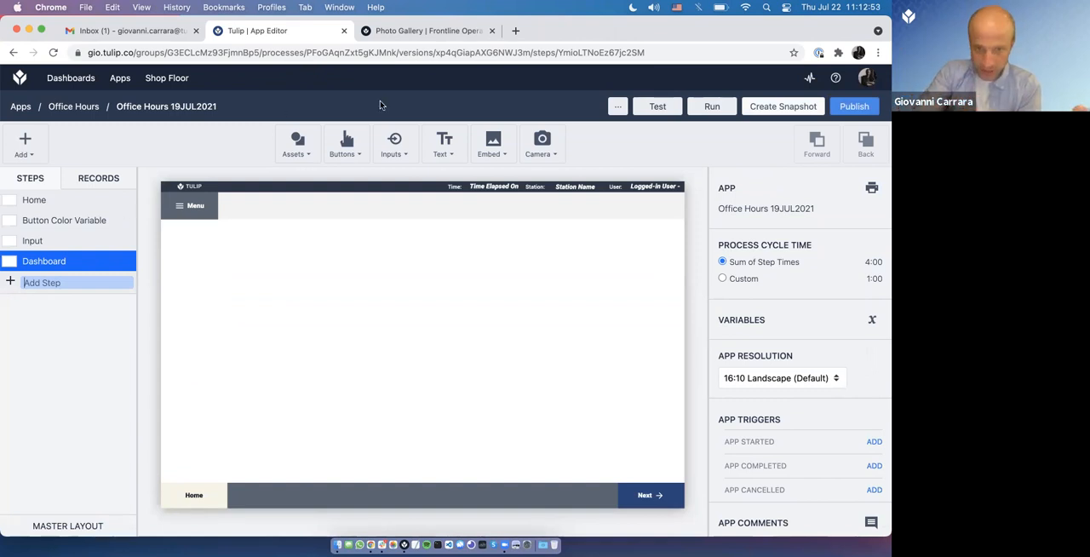
Step: Embed an Analysis widget on the Dashboard step at about X 55, Y 202
left_click(494, 145)
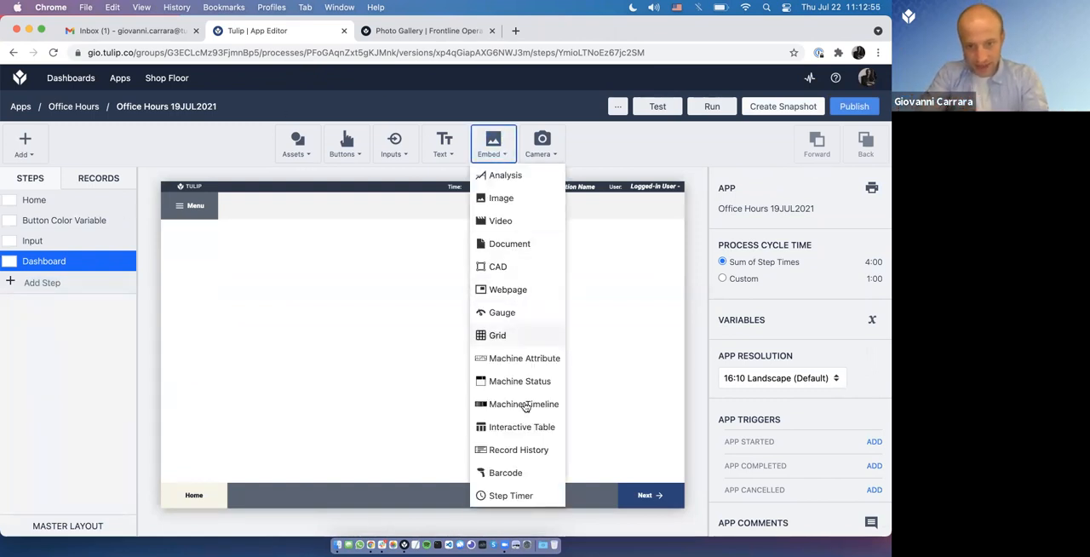
left_click(501, 175)
left_click_drag(485, 361, 265, 269)
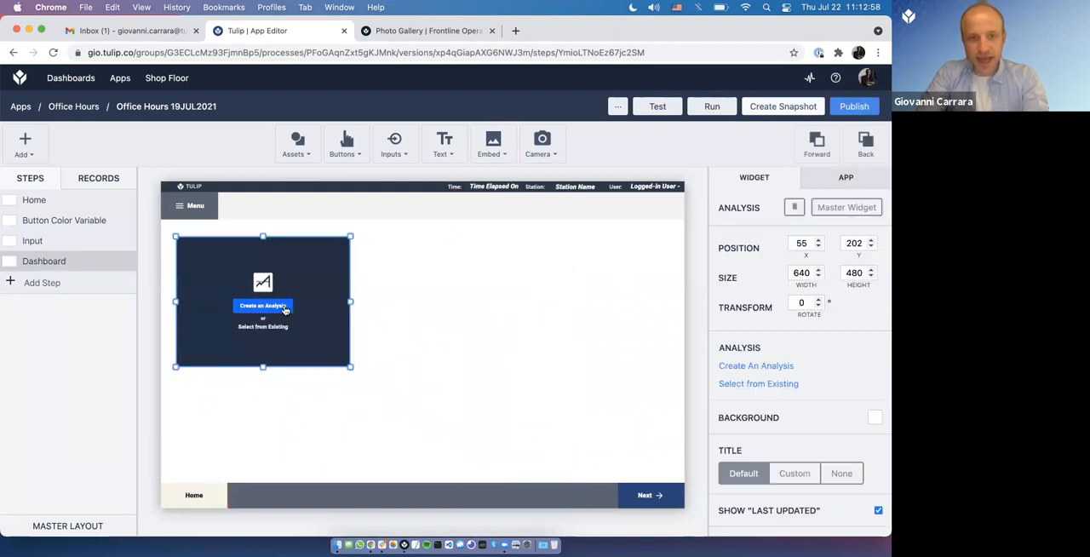
Step: Assign the Work Orders table's existing Quantity by ID by Week analysis to the widget and enlarge it to about 962 by 773
left_click(276, 334)
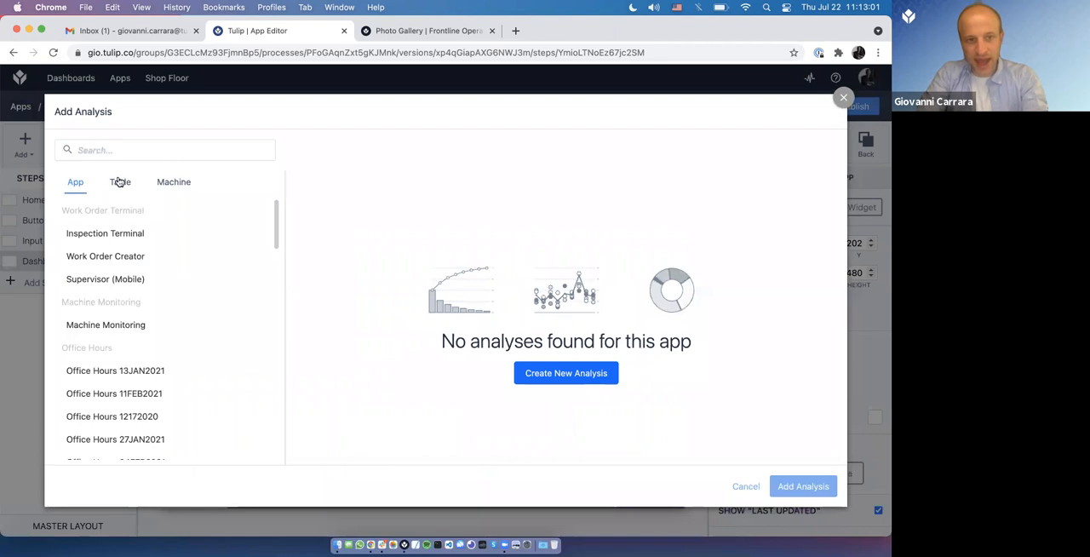
left_click(120, 181)
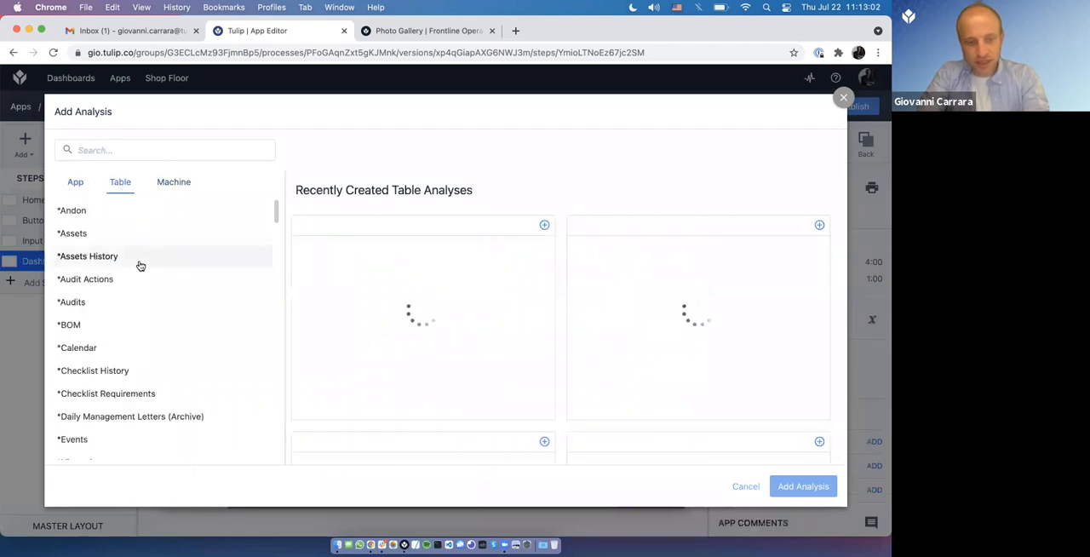
scroll(141, 256, "down", 15)
scroll(141, 323, "down", 12)
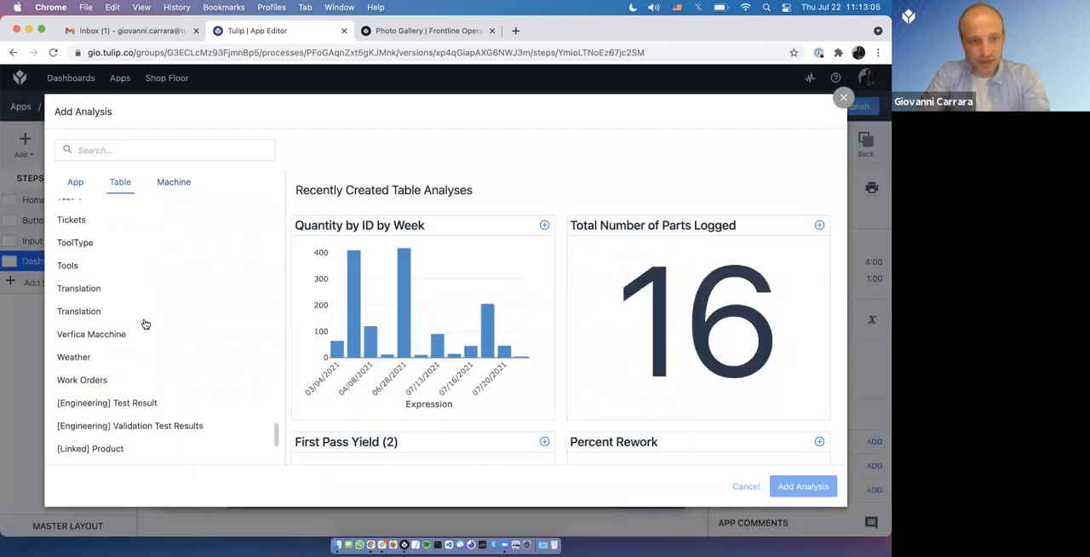
scroll(128, 379, "up", 2)
left_click(126, 384)
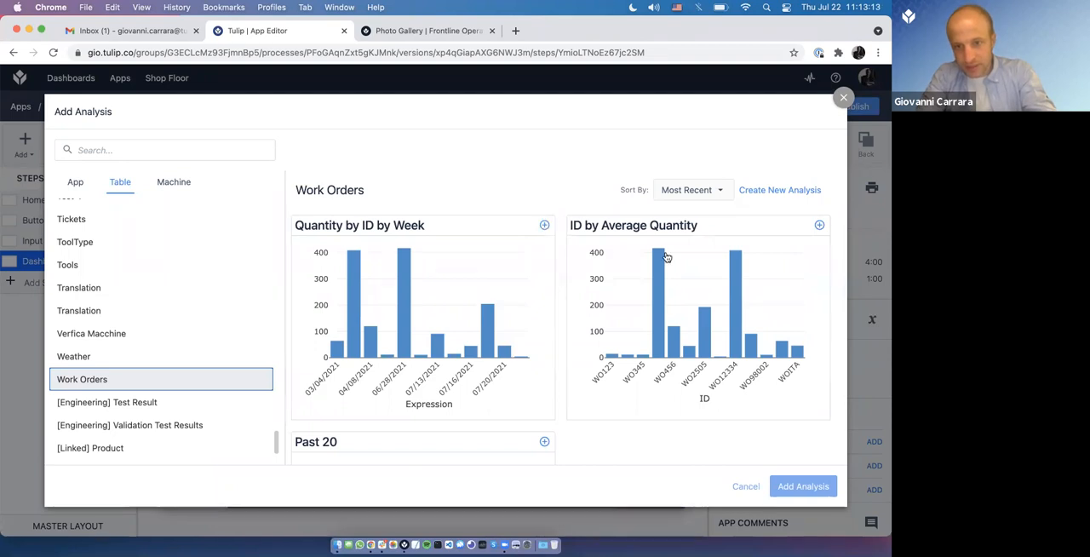
left_click(544, 225)
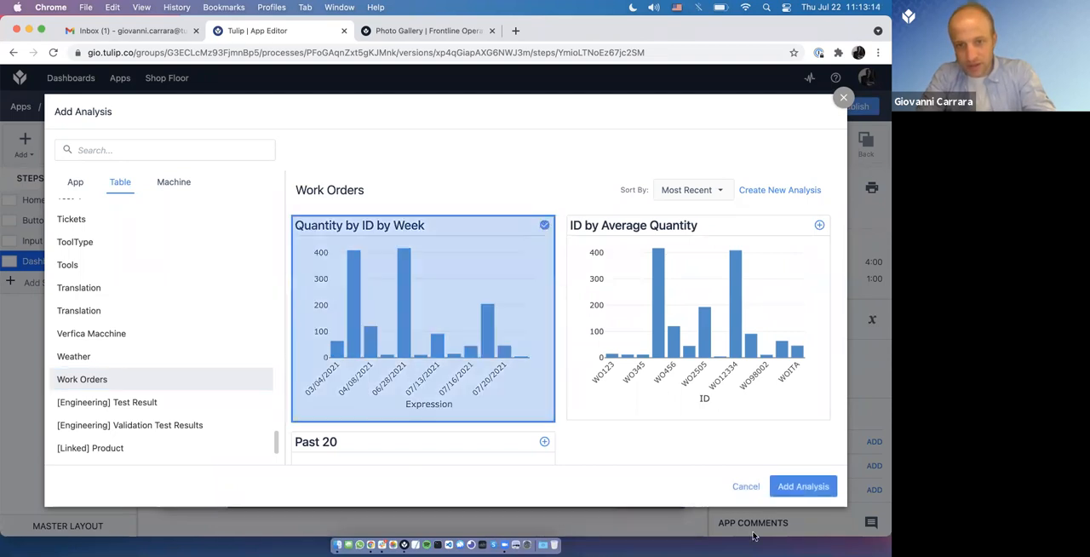
left_click(795, 491)
left_click(335, 349)
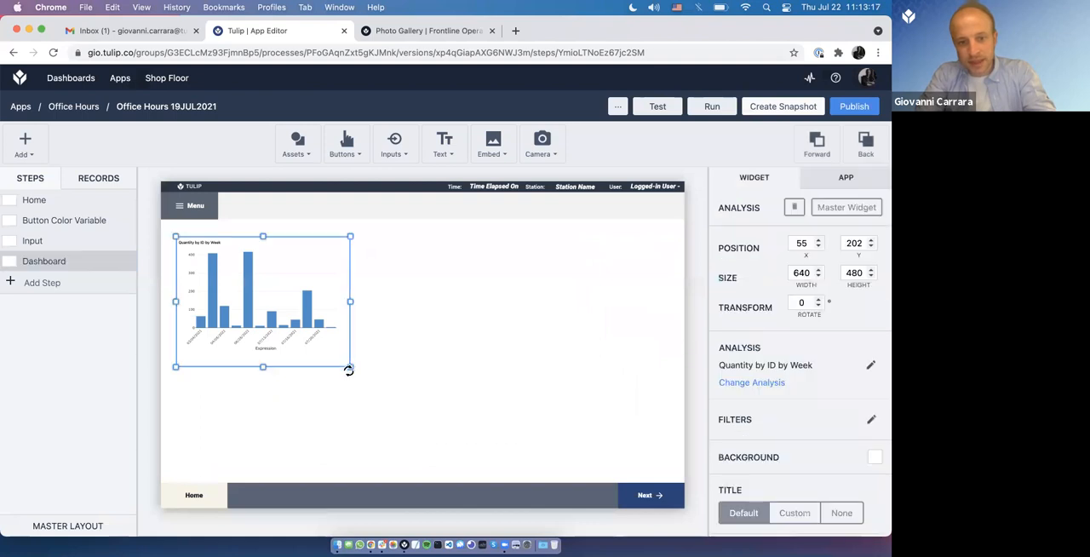
left_click_drag(349, 368, 441, 455)
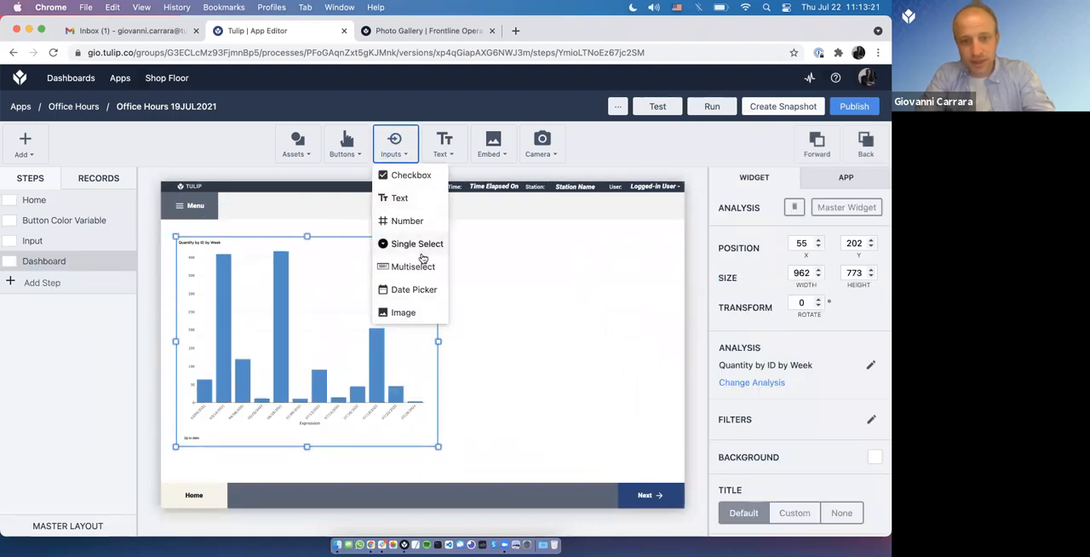
Step: Place a Date Picker input beside the chart and link it to a new variable named Date From
left_click_drag(465, 351, 505, 245)
left_click(774, 326)
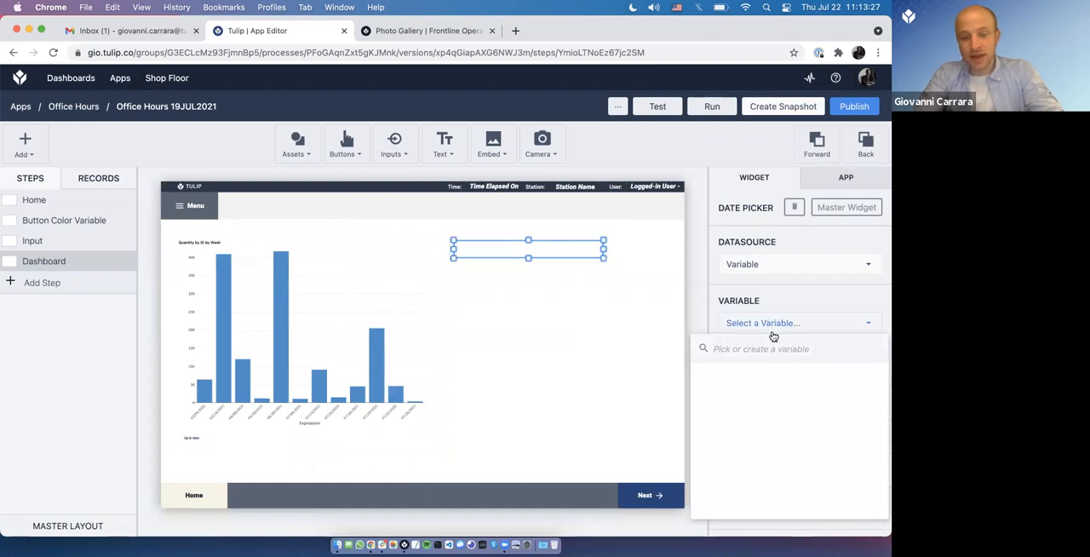
type("Date From")
left_click(748, 376)
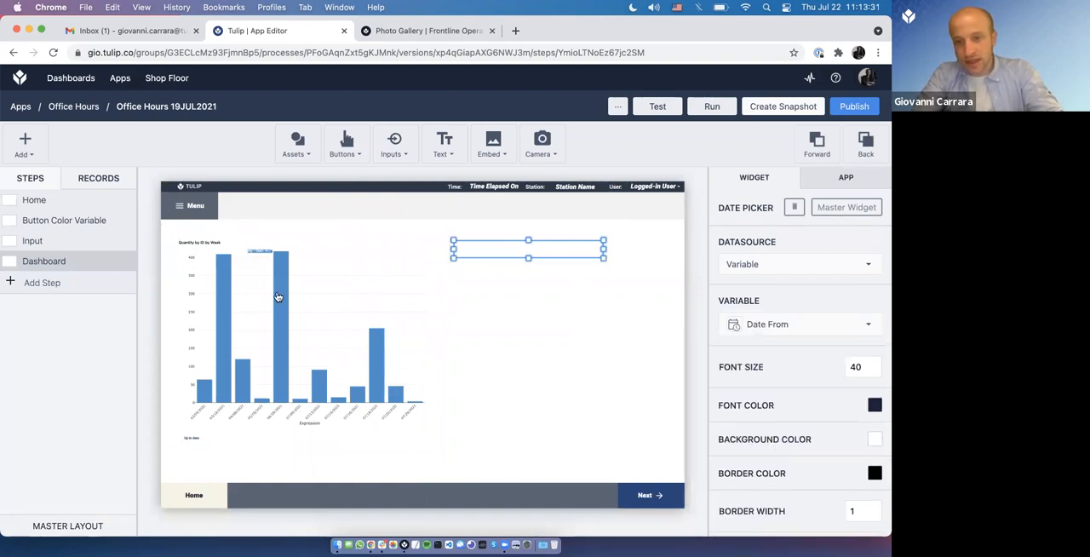
Step: Filter the Quantity by ID by Week analysis to records whose Due Date is Greater Than the Date From variable
left_click(347, 308)
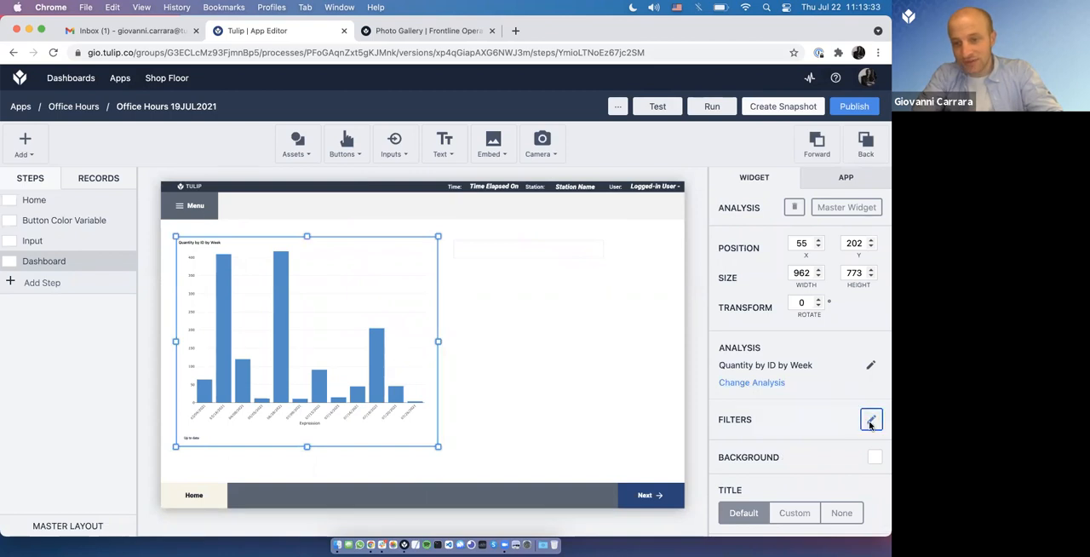
left_click(870, 419)
left_click(252, 265)
left_click(266, 282)
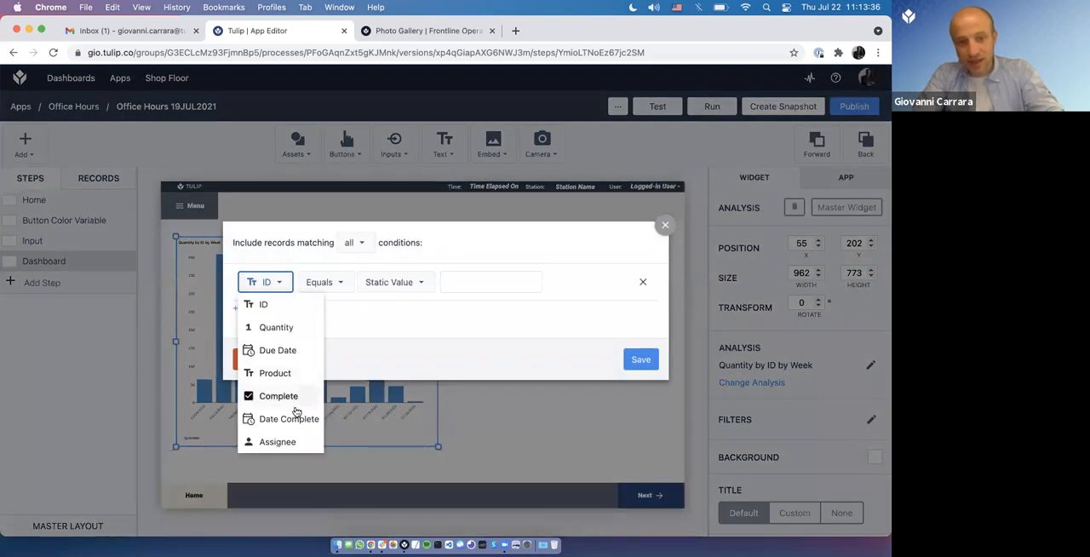
left_click(289, 350)
left_click(340, 282)
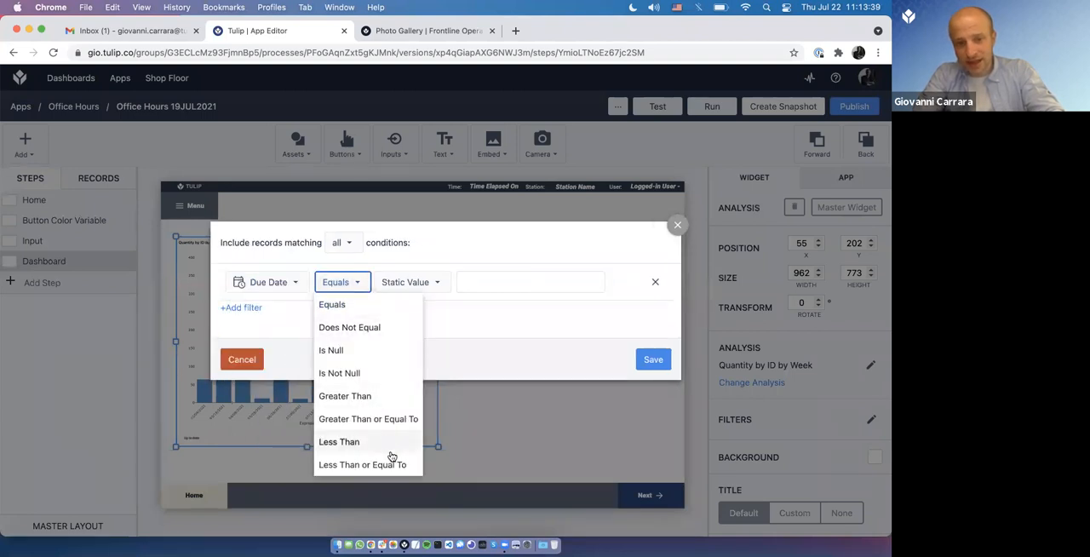
left_click(384, 396)
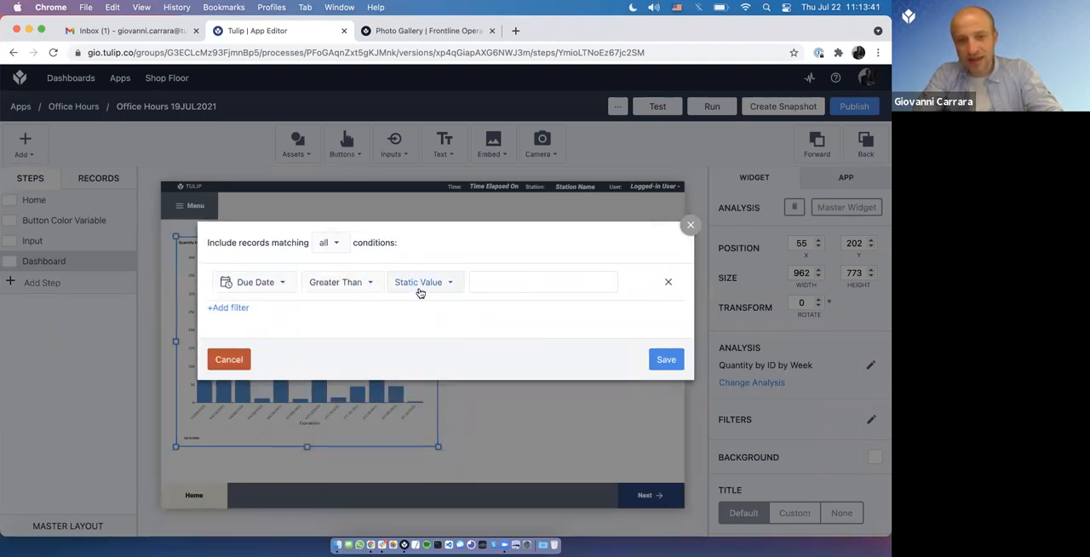
left_click(419, 285)
left_click(408, 305)
left_click(496, 287)
left_click(535, 340)
left_click(641, 361)
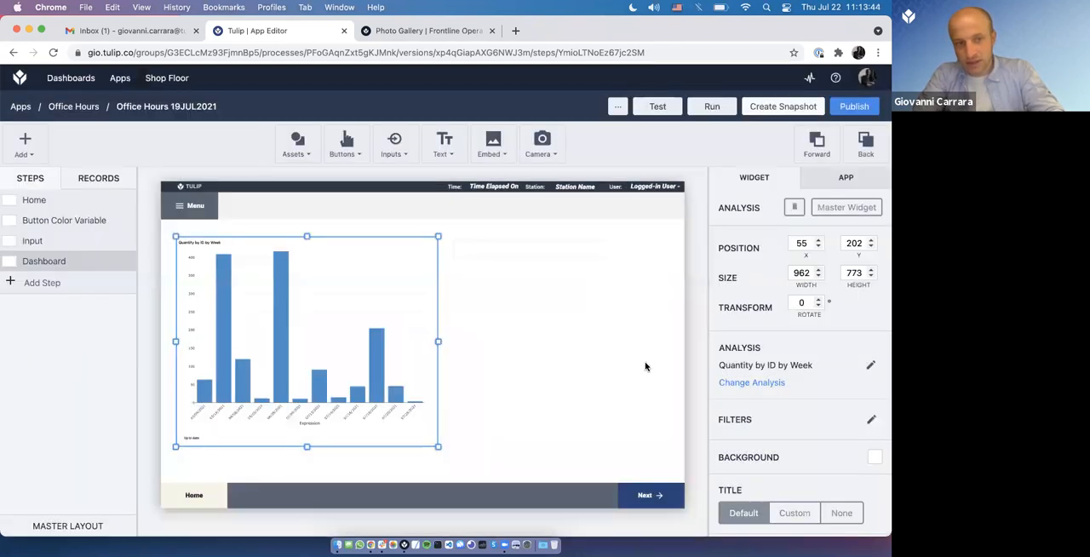
Step: Switch to Tulip Player and advance the app from its Home step to the Dashboard step
key("super+Tab")
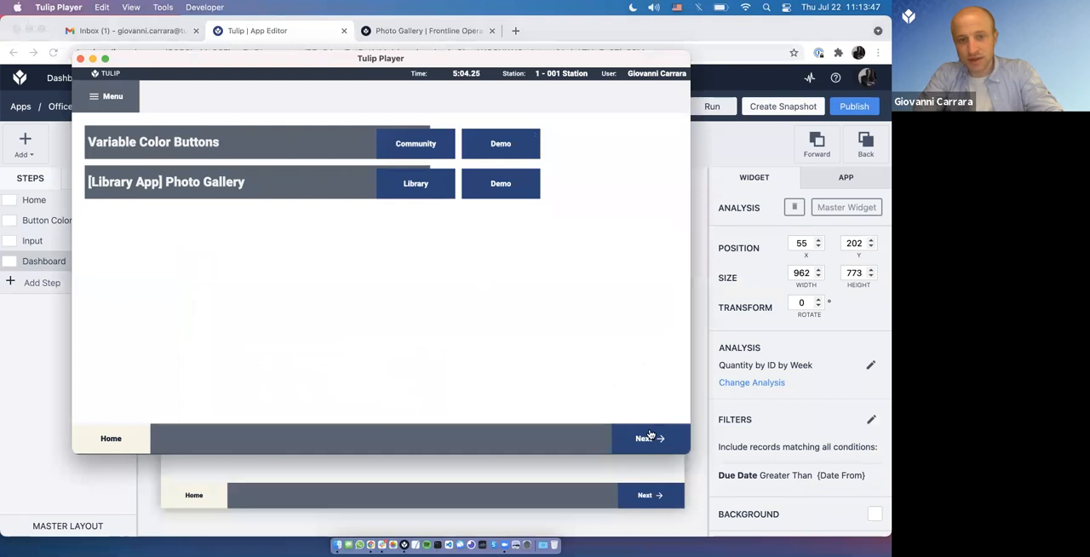
left_click(640, 438)
left_click(640, 438)
left_click(641, 438)
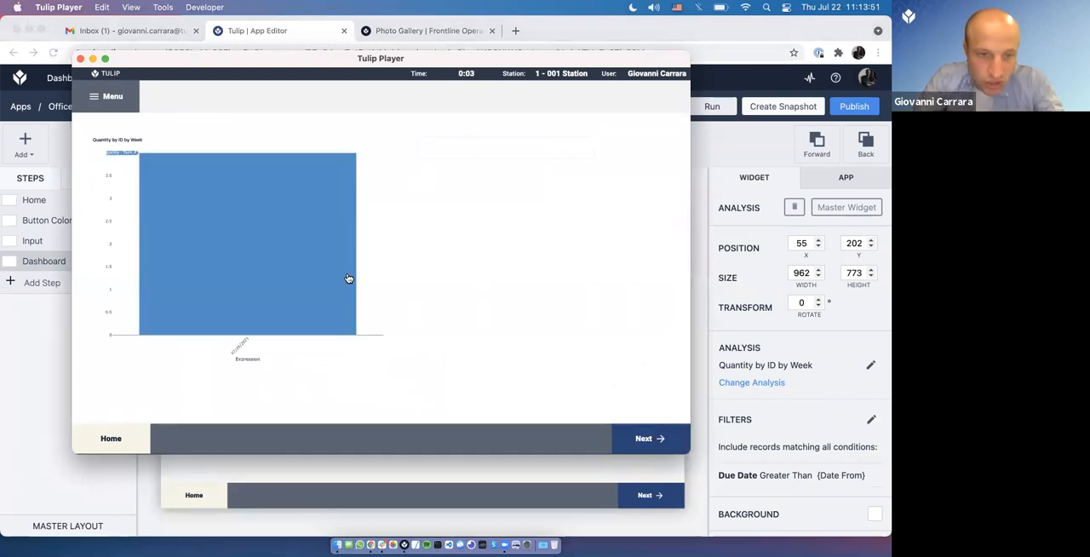
Step: Set the date picker beside the chart to December 28, 2020 to filter the analysis
left_click(464, 152)
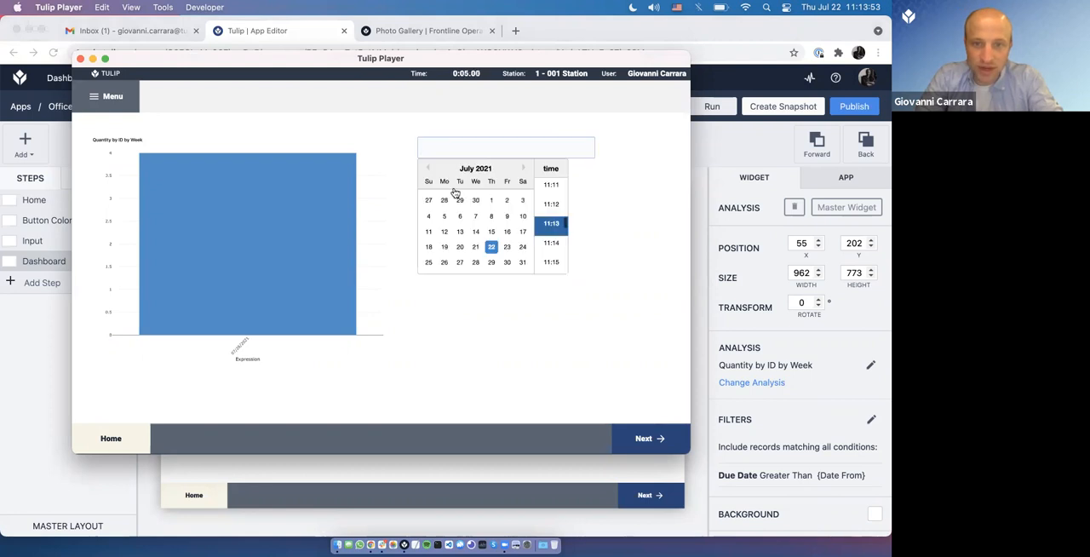
left_click(430, 169)
left_click(430, 169)
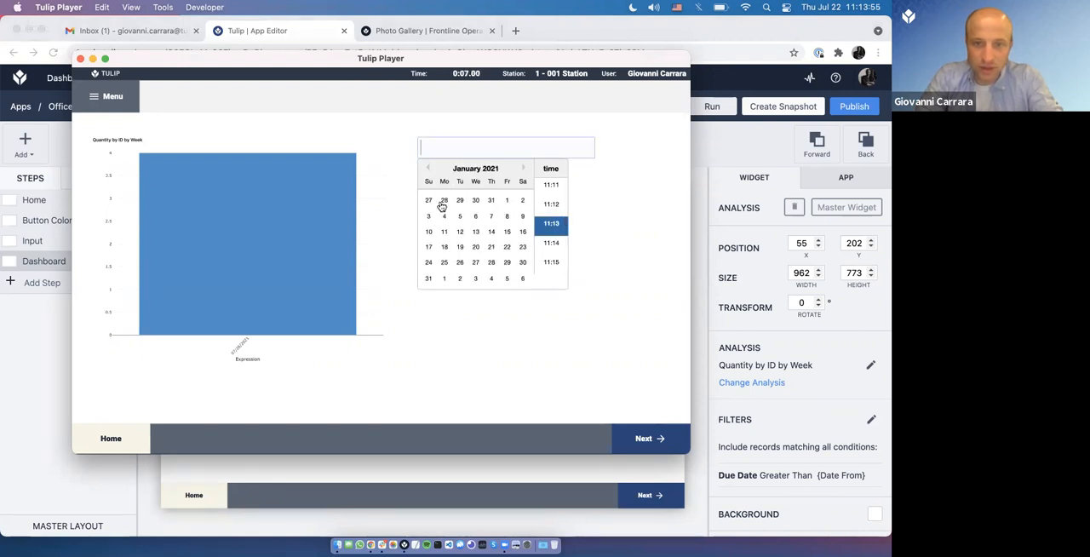
left_click(443, 200)
left_click(252, 311)
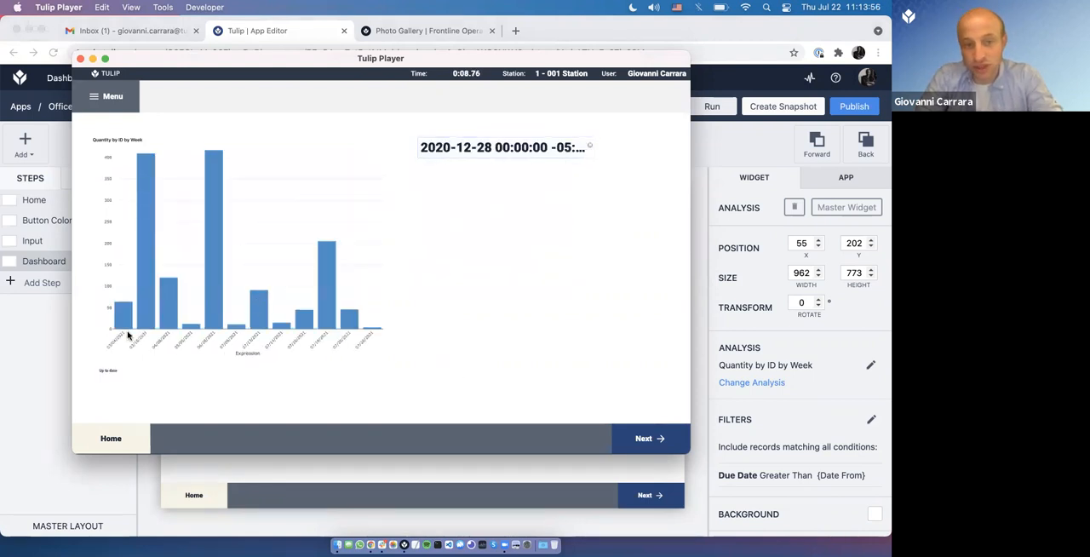
Step: Set the date picker beside the chart to March 11, 2021
left_click(498, 153)
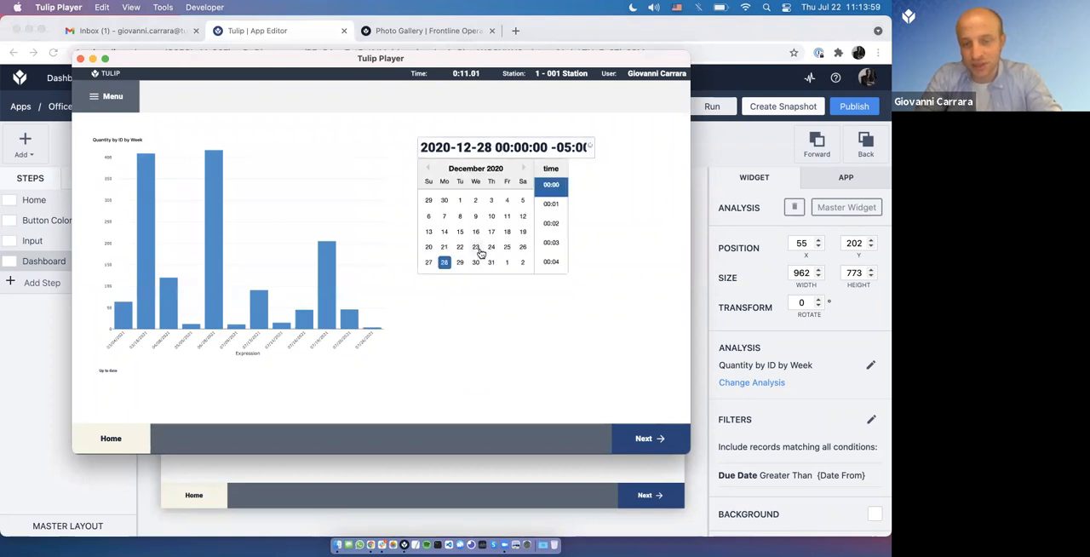
left_click(484, 330)
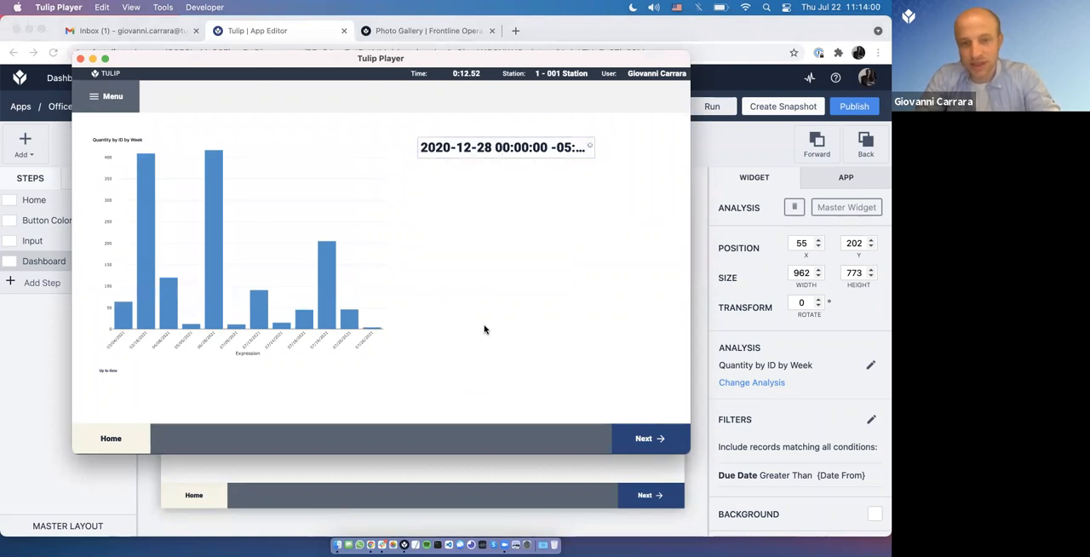
left_click(526, 150)
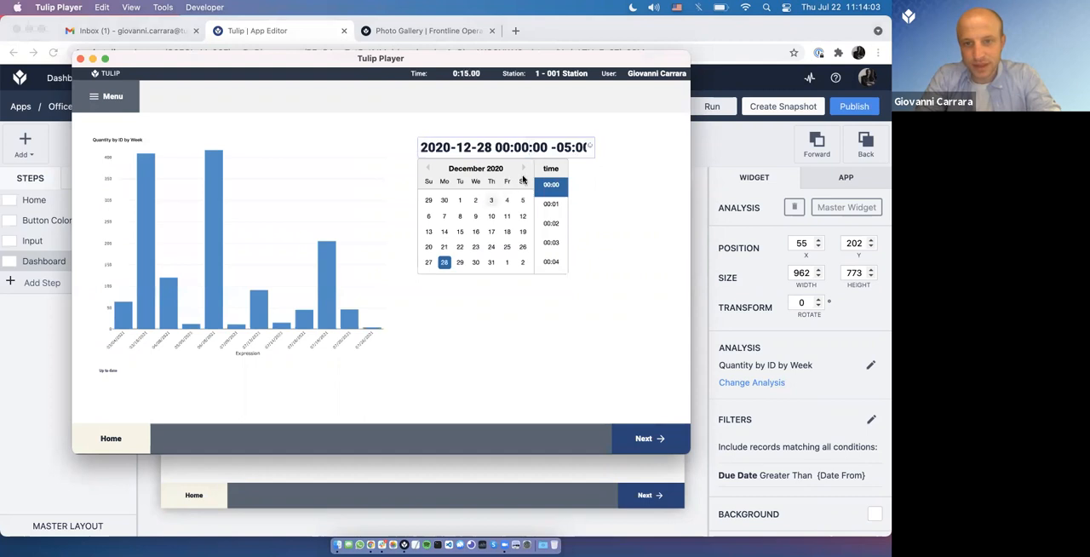
left_click(523, 168)
left_click(523, 168)
left_click(523, 167)
left_click(491, 217)
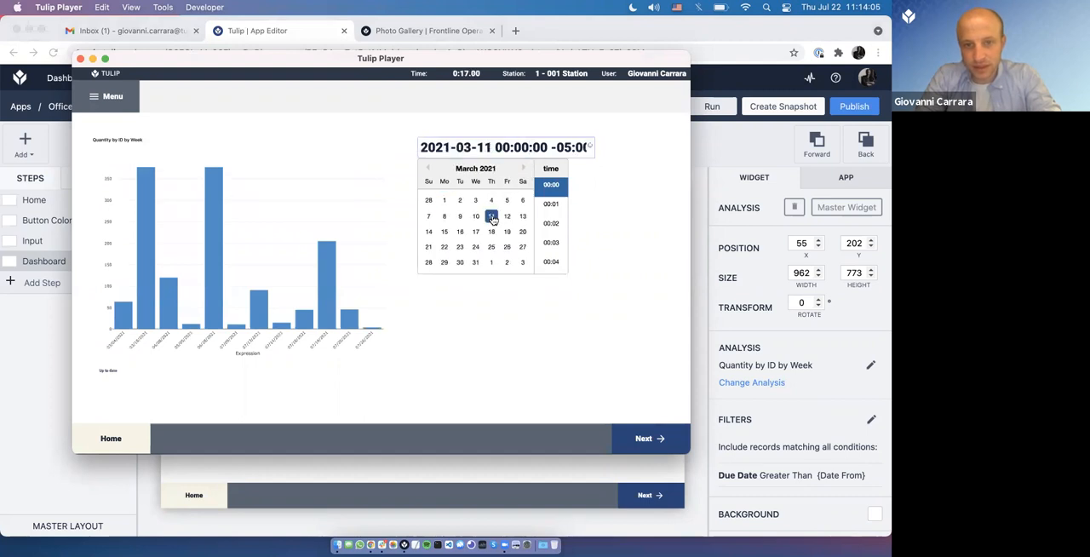
Step: Set the date picker to June 1, 2021, check the filtered chart, and change the date to June 8, 2021
left_click(523, 170)
left_click(522, 169)
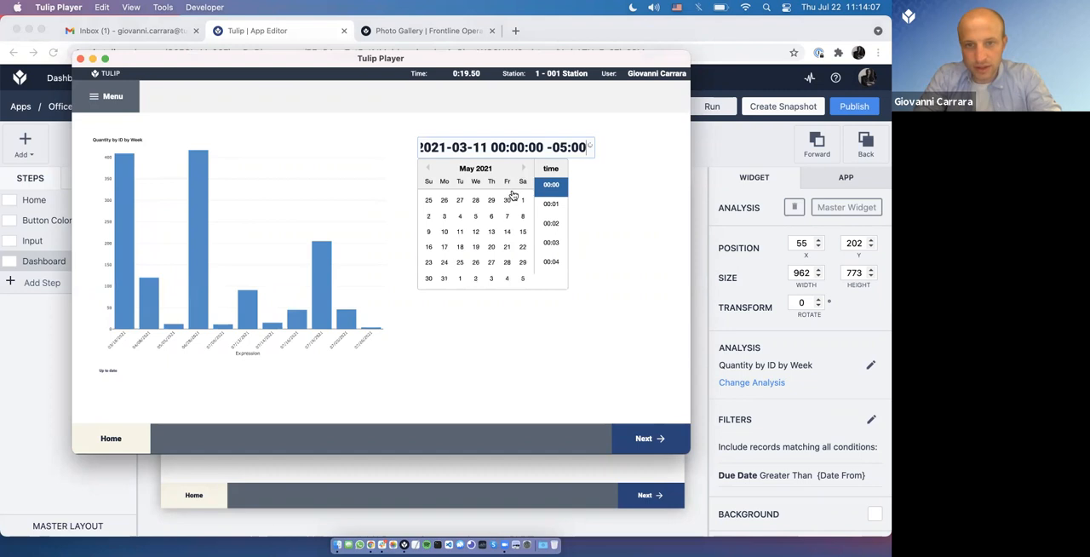
left_click(461, 278)
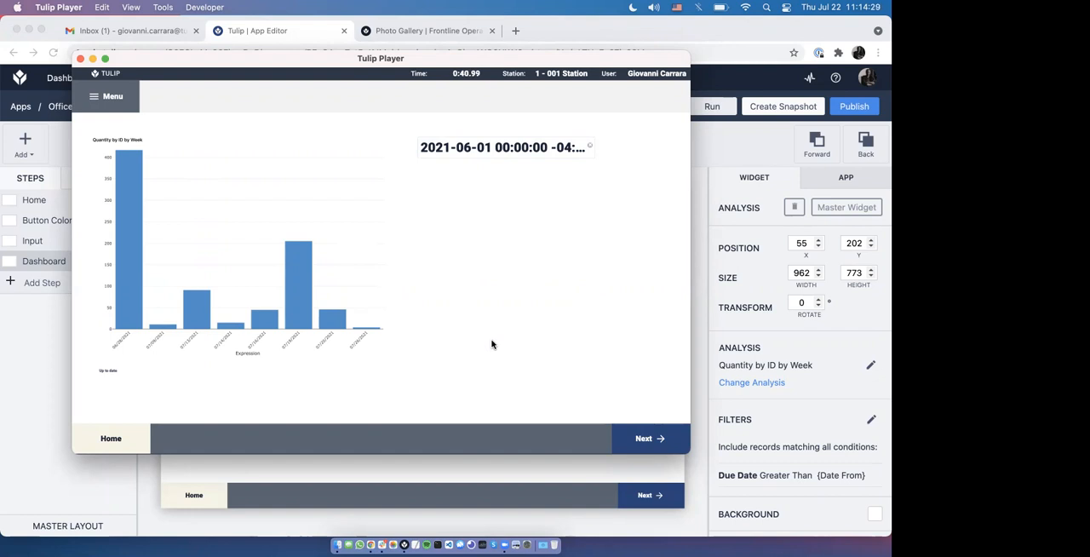
left_click(462, 154)
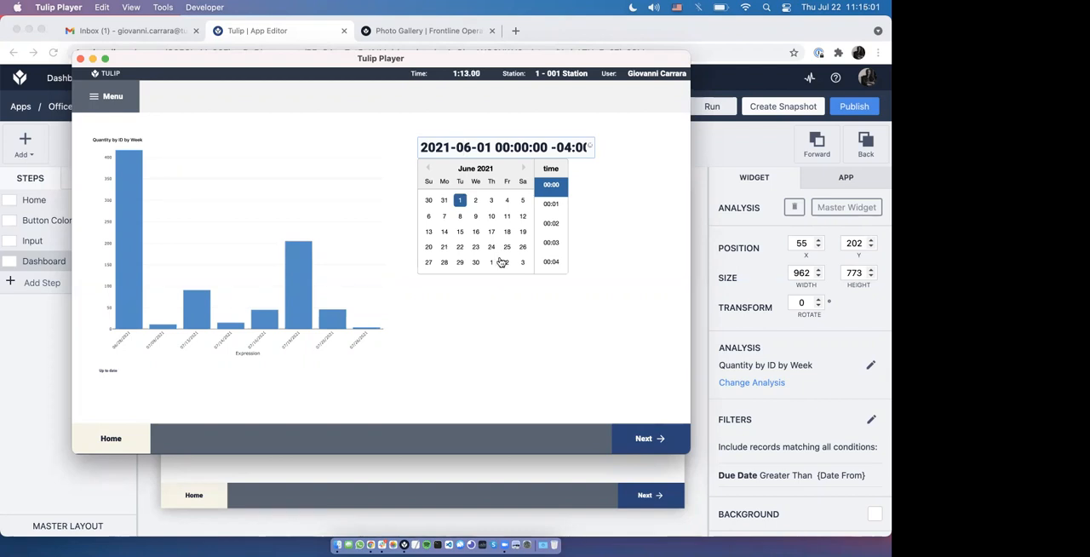
left_click(460, 218)
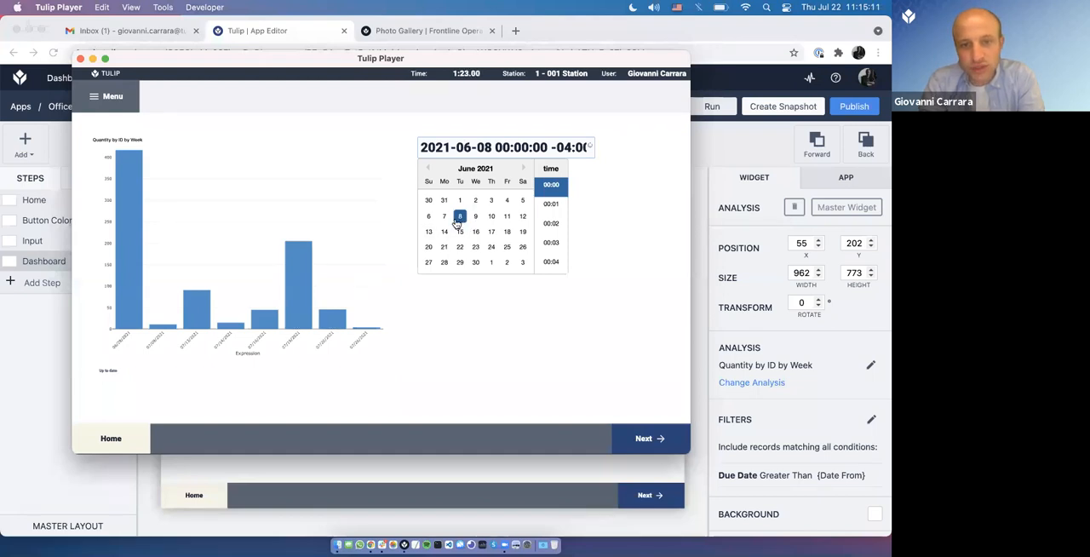
Step: Switch back to the App Editor and draw a button about 545 by 94 directly below the date picker
left_click(692, 349)
left_click(499, 253)
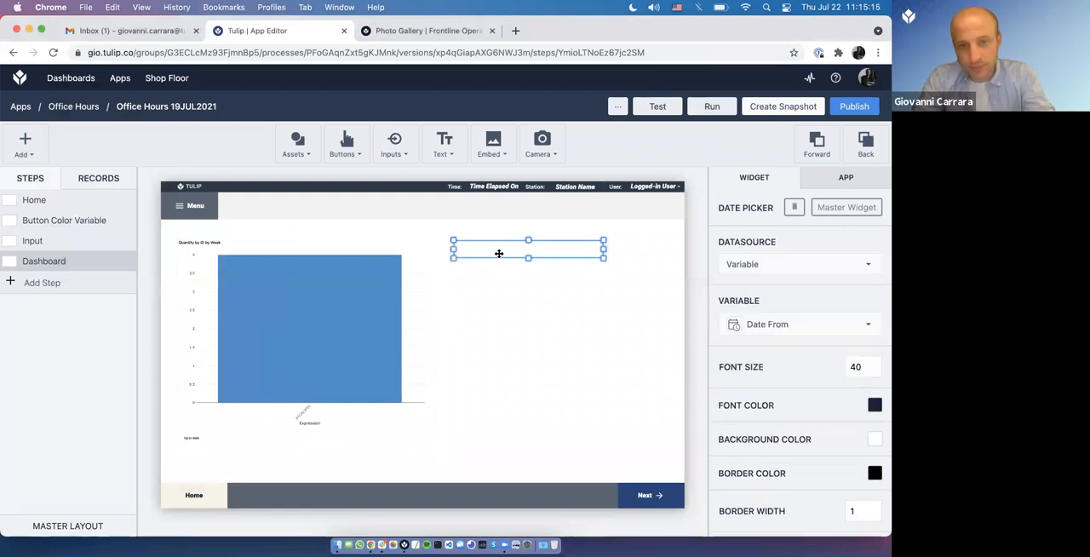
left_click(345, 144)
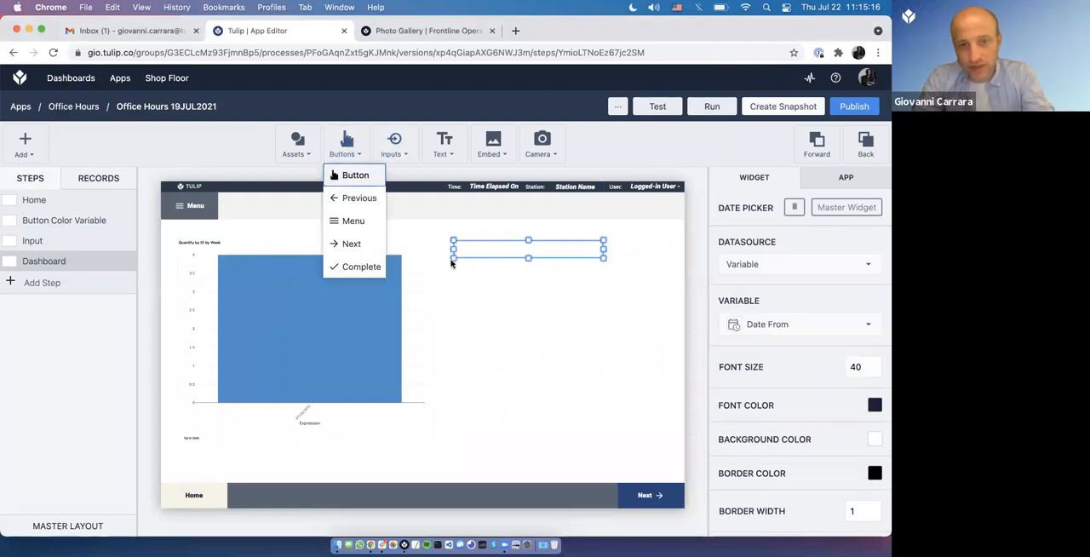
left_click(356, 176)
left_click_drag(449, 342, 604, 277)
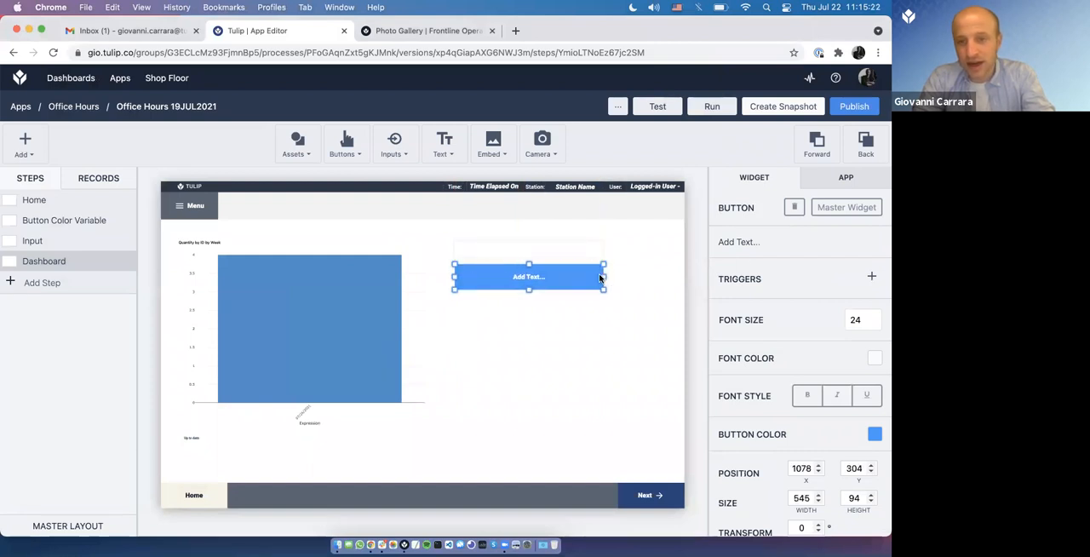
Step: Add a trigger to the new button with a Data Manipulation Store action that takes its data from an Expression
left_click(871, 276)
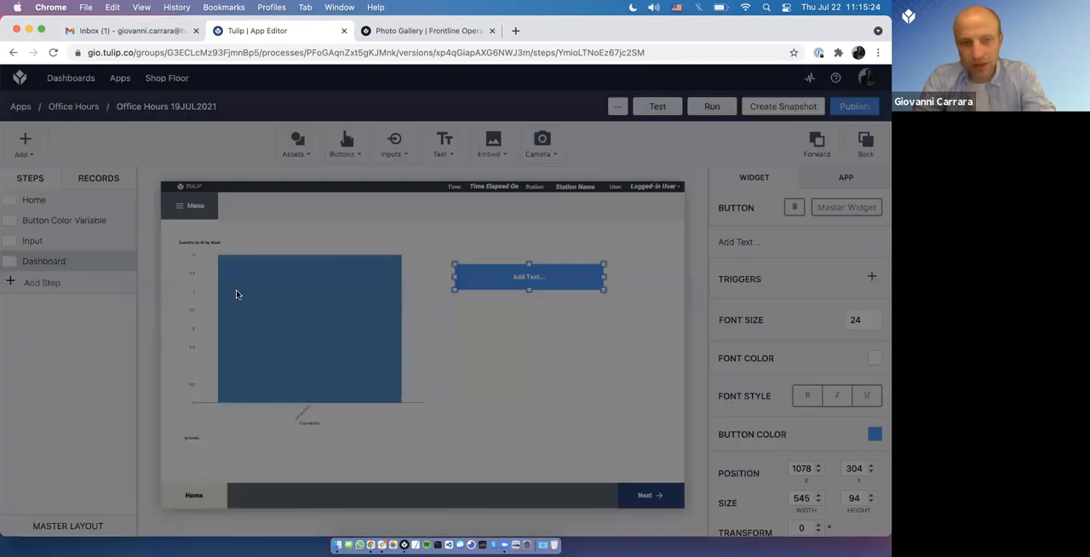
left_click(170, 333)
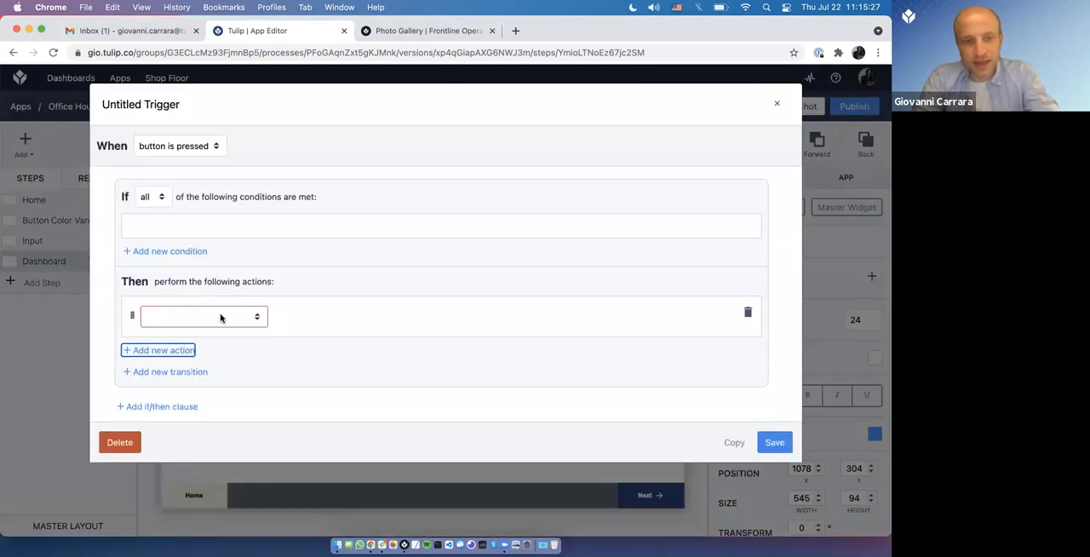
left_click(221, 318)
key("d")
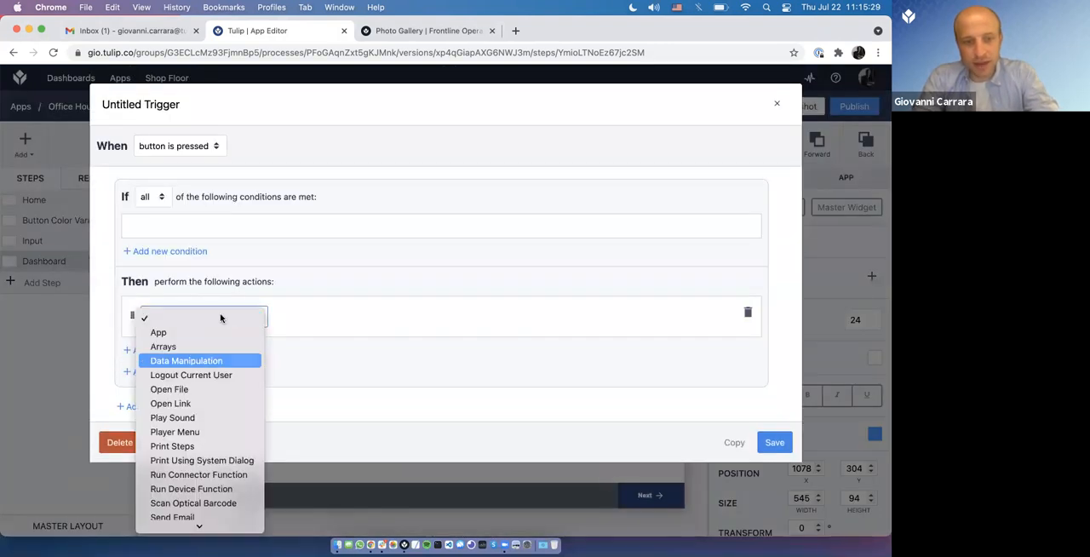
key("Return")
left_click(309, 324)
key("s")
key("s")
key("Return")
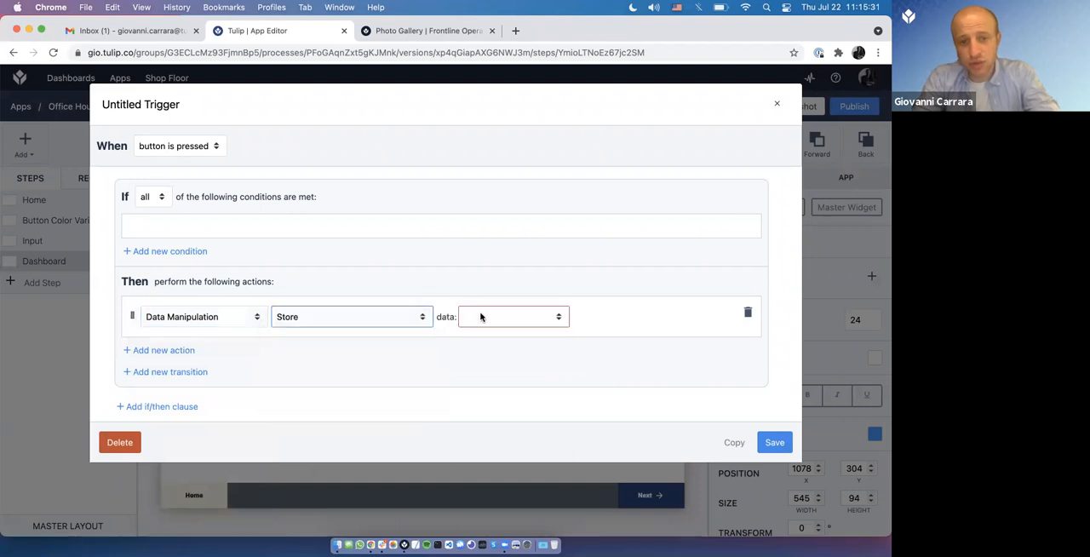
left_click(558, 318)
key("e")
key("Return")
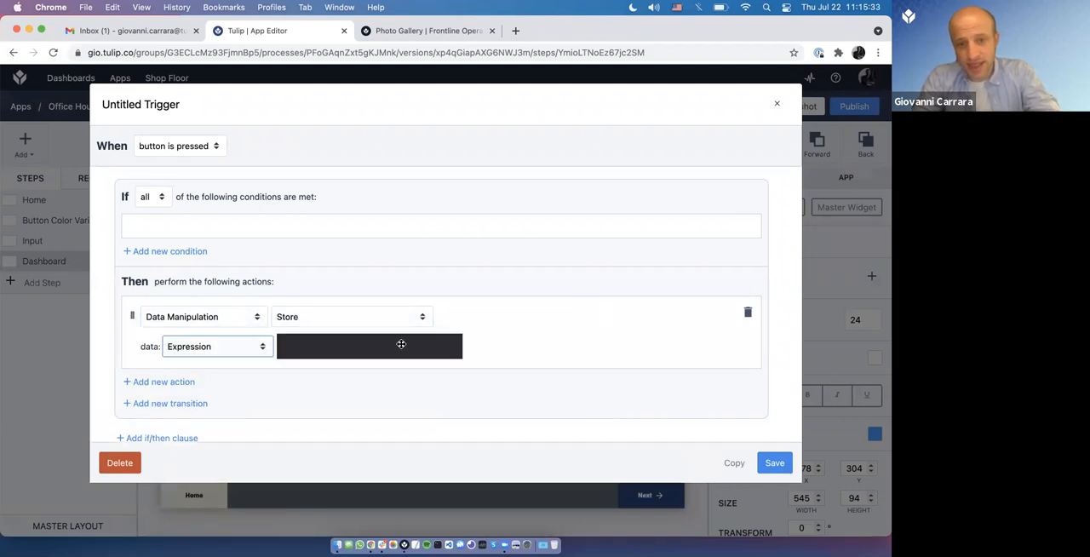
left_click(401, 344)
type("@app")
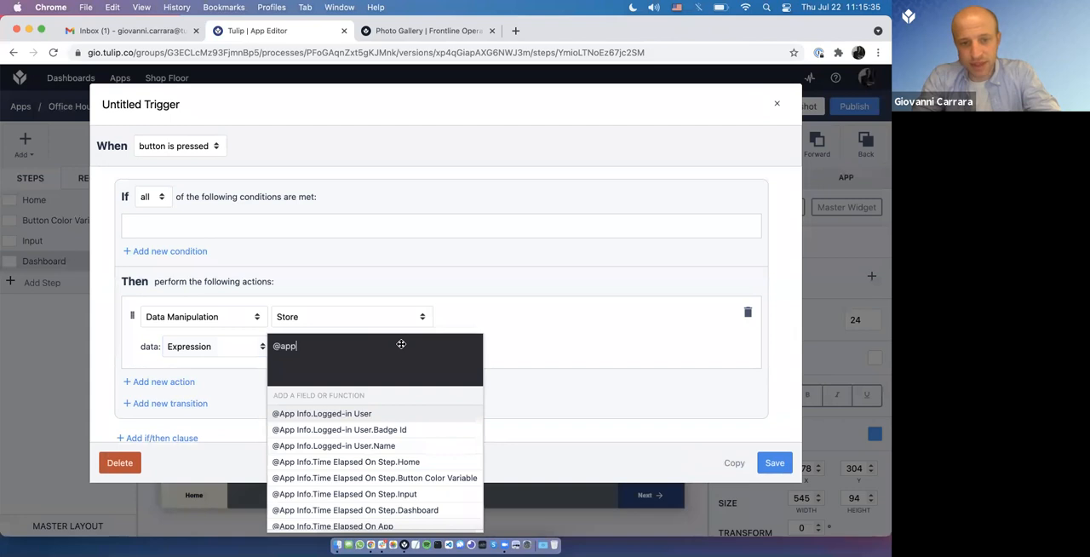
key("BackSpace")
key("BackSpace")
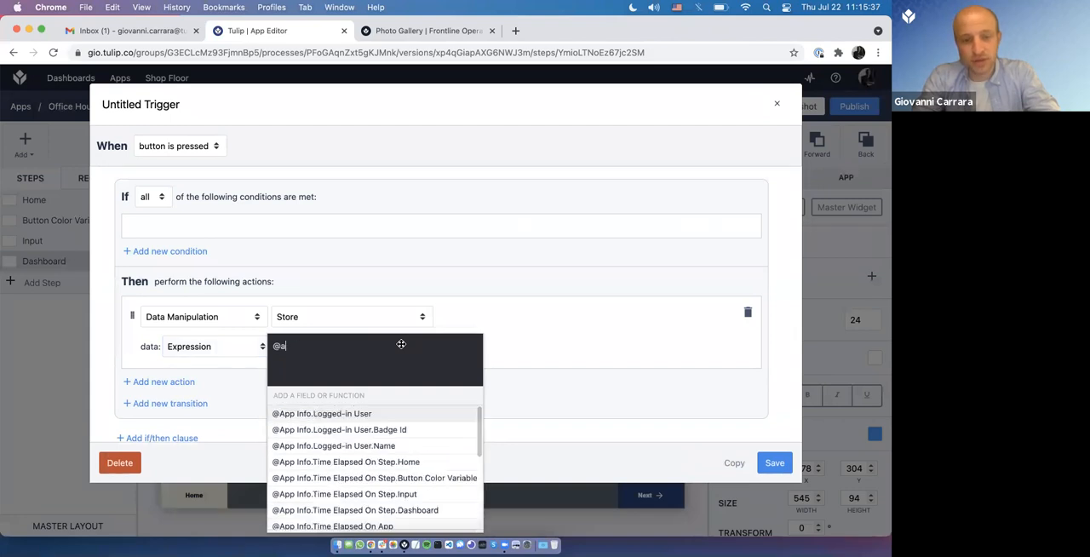
key("BackSpace")
key("BackSpace")
Step: Define the Store action's expression as Variable.Date From + 86400
type("@varia")
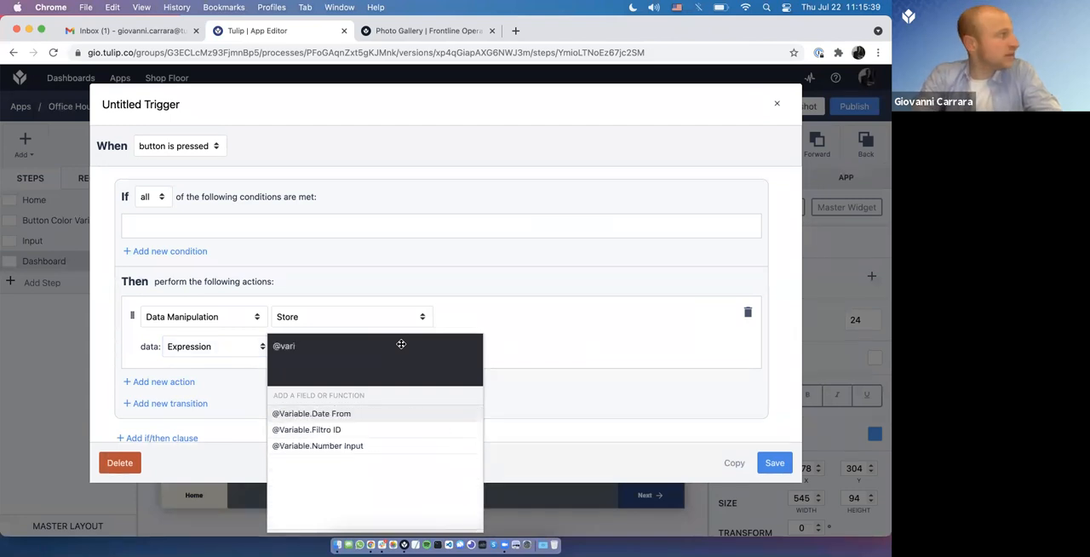
left_click(386, 414)
scroll(385, 414, "down", 5)
scroll(387, 416, "down", 10)
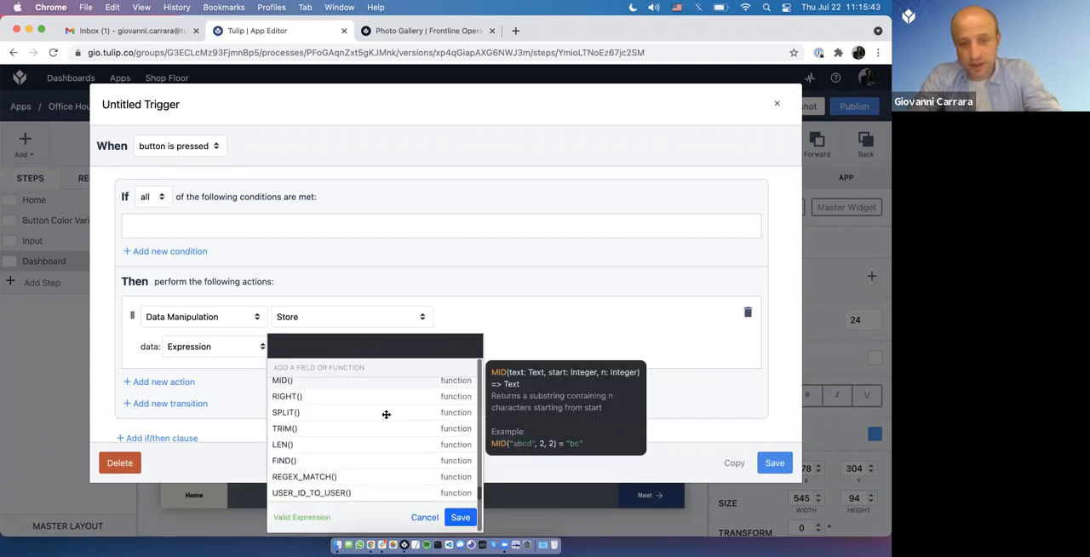
left_click(455, 518)
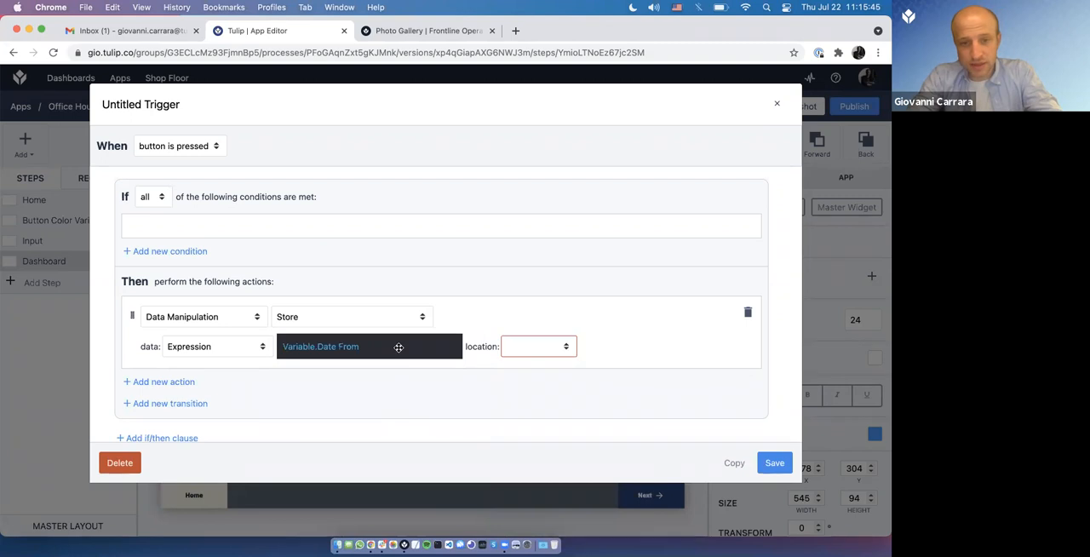
left_click(397, 346)
type("+")
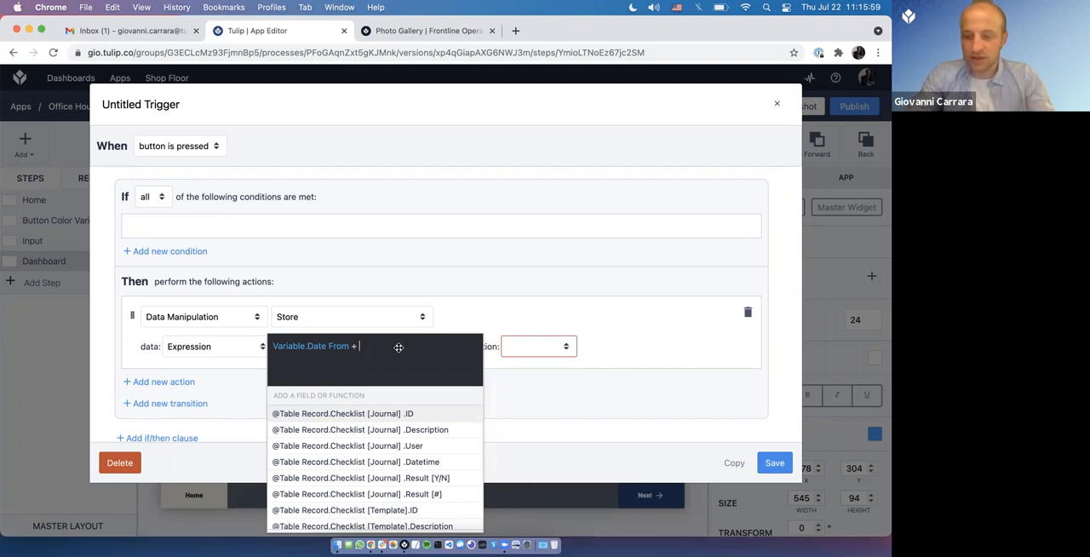
type("86400")
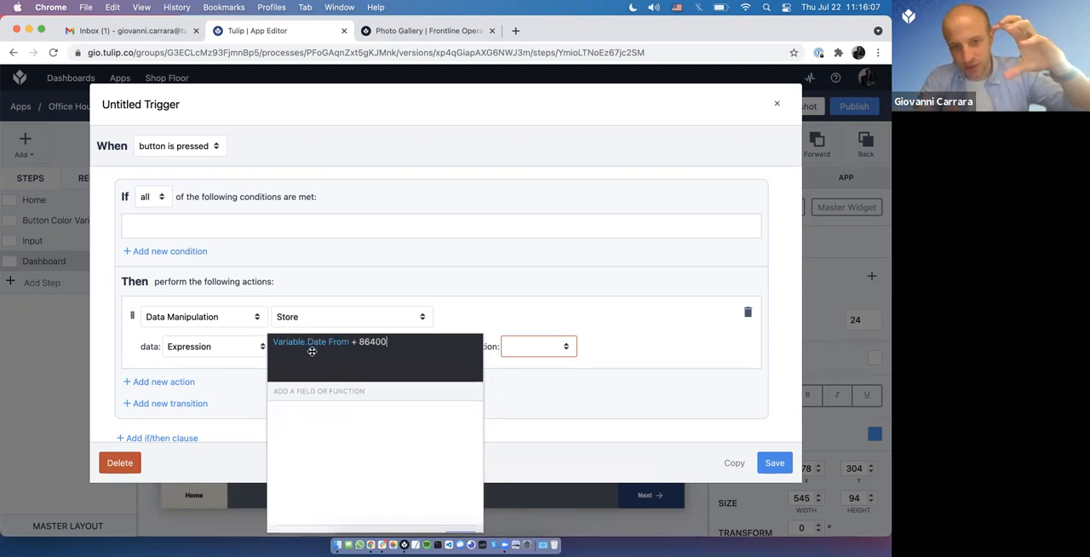
left_click(461, 515)
Step: Store the expression's result in a new variable named Date To and save the trigger
left_click(535, 355)
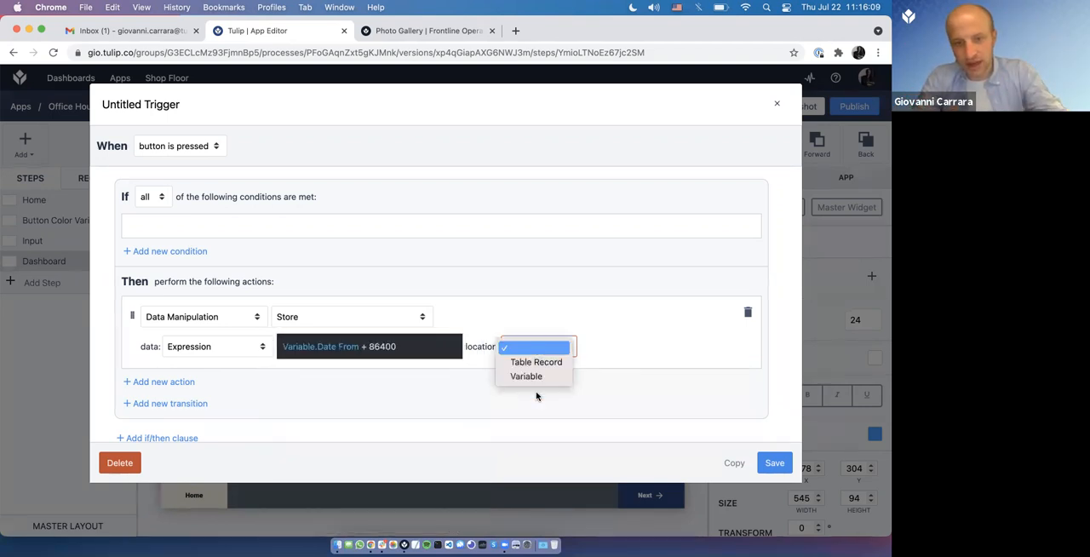
left_click(608, 352)
left_click(608, 352)
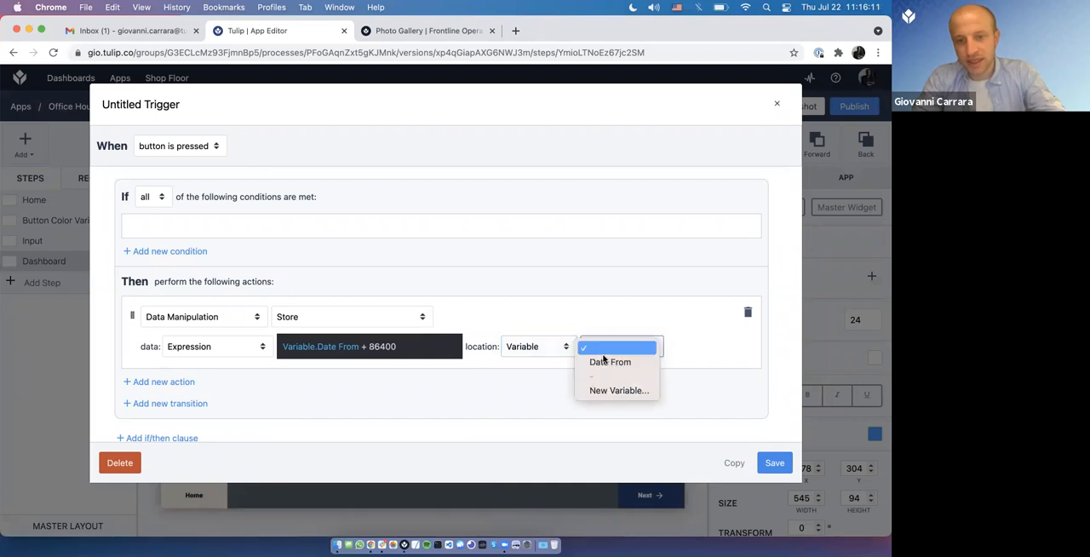
left_click(606, 389)
type("Date To")
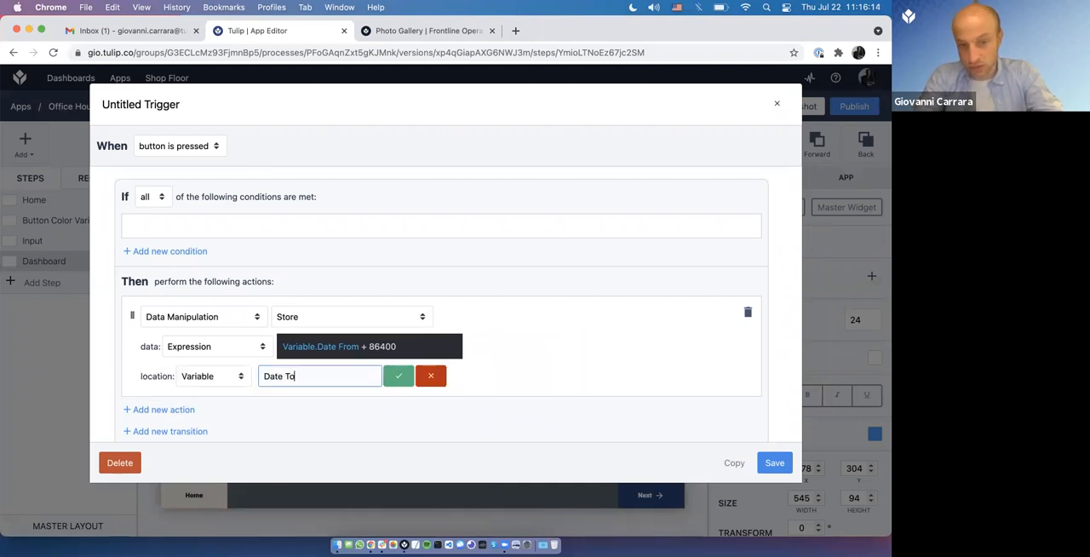
key("Return")
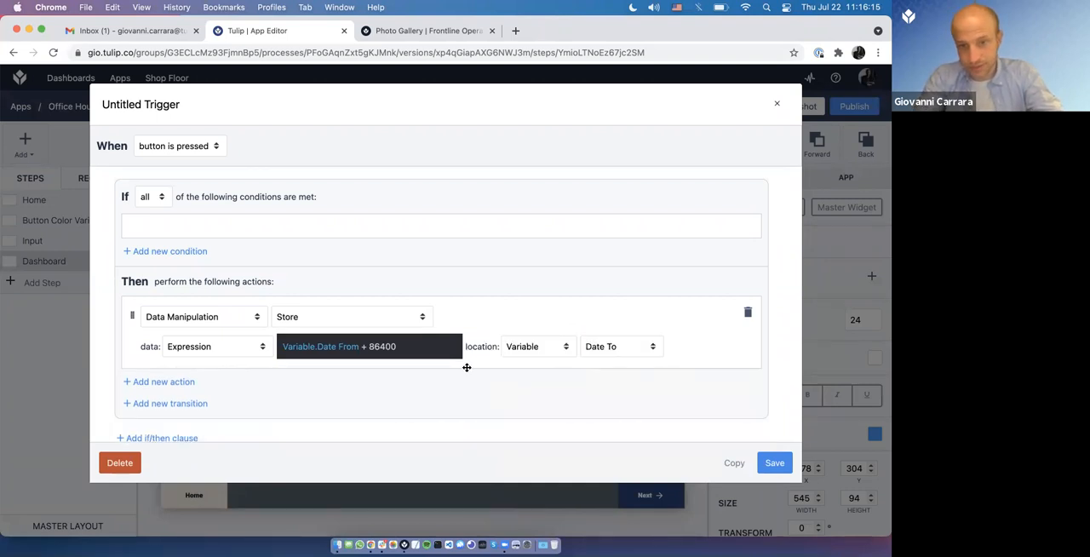
left_click(774, 465)
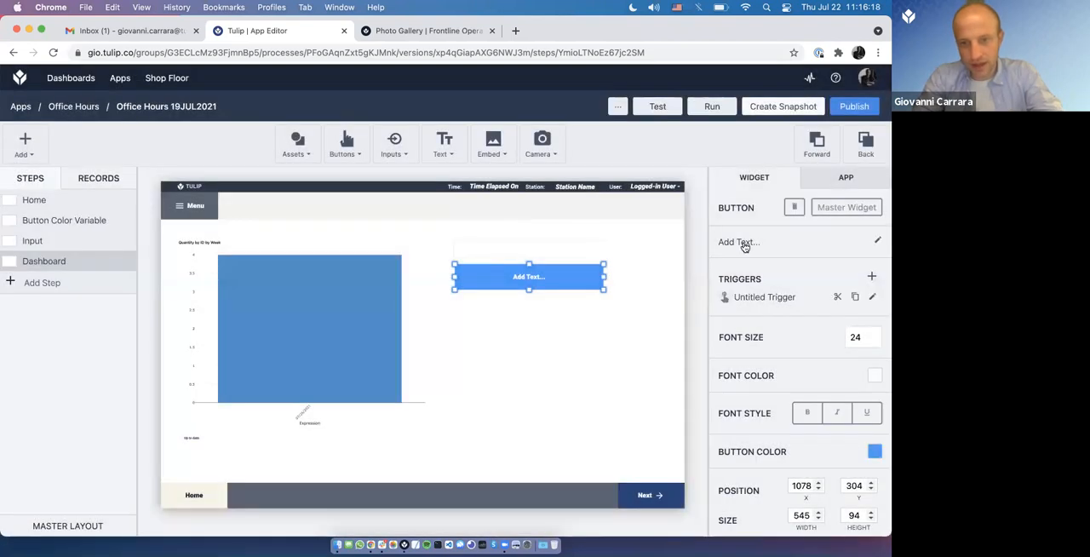
Step: Label the button below the date picker Calculate
left_click(744, 246)
type("Calculate")
key("Return")
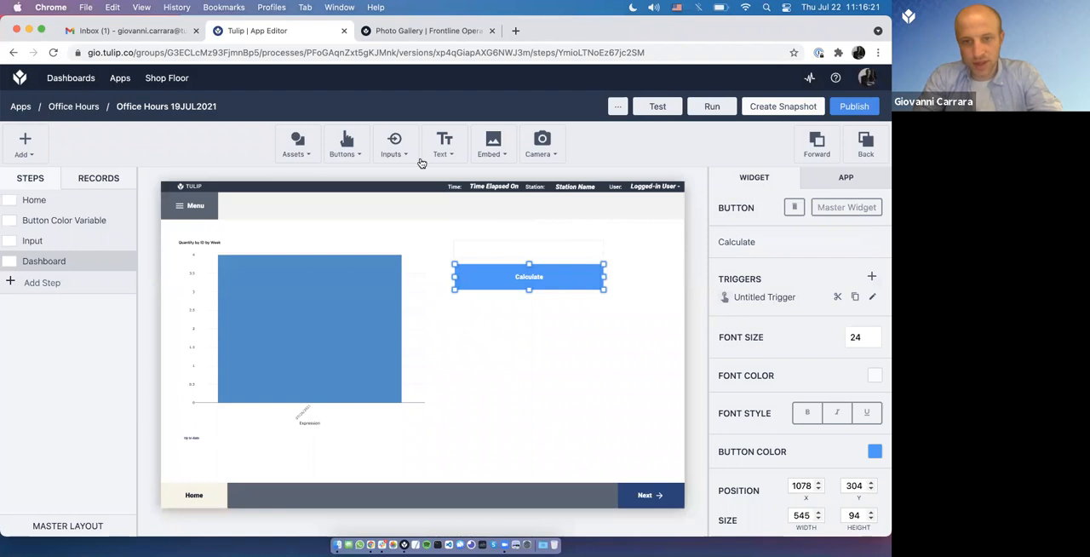
Step: Place a variable text widget below the Calculate button and duplicate it so the two are stacked
left_click_drag(500, 333, 599, 328)
key("super+c")
key("super+v")
Step: Link the lower variable text widget to Date To and the upper one to Date From
left_click(761, 322)
type("to")
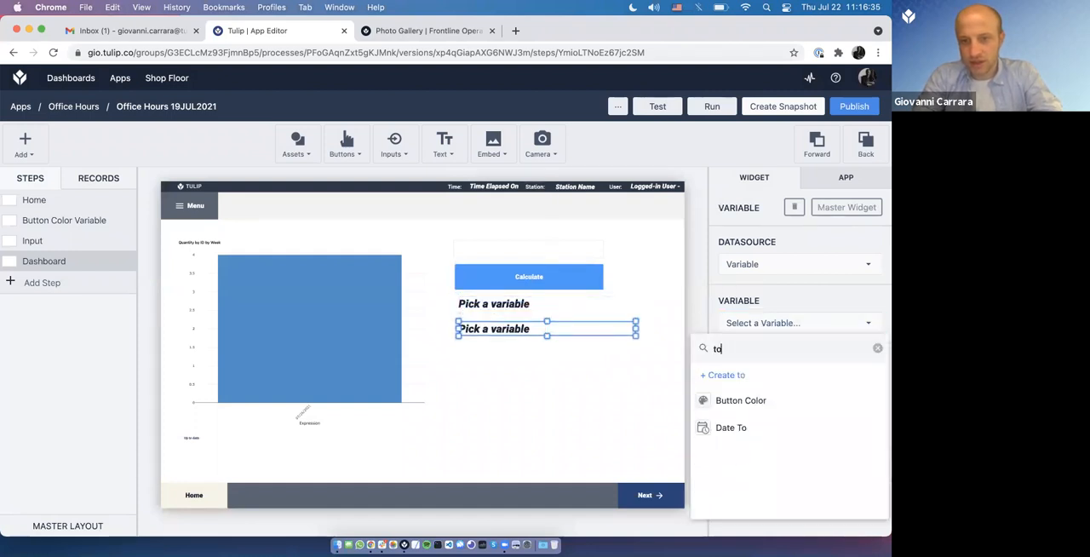
left_click(732, 426)
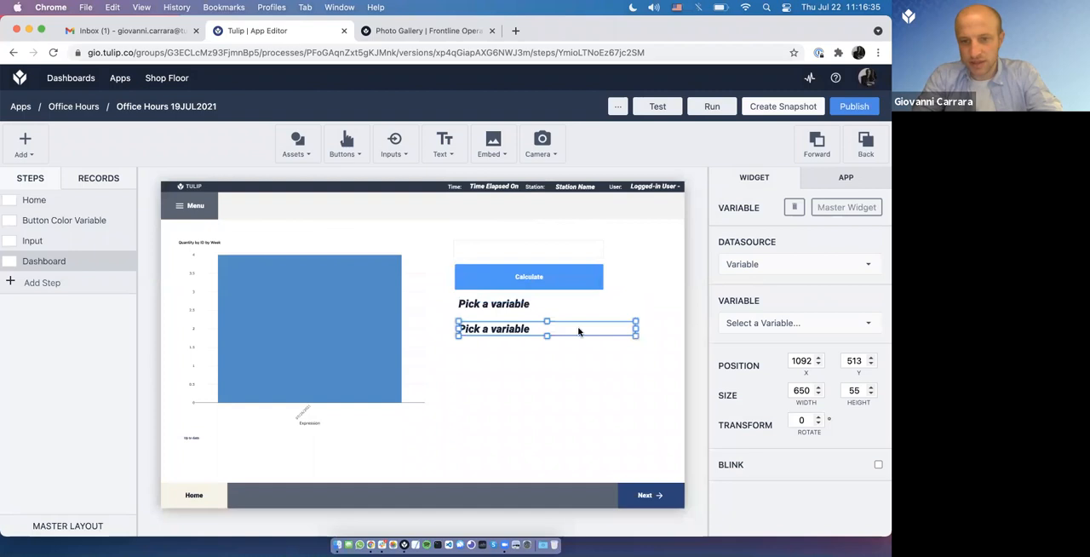
left_click(783, 324)
type("from")
left_click(751, 397)
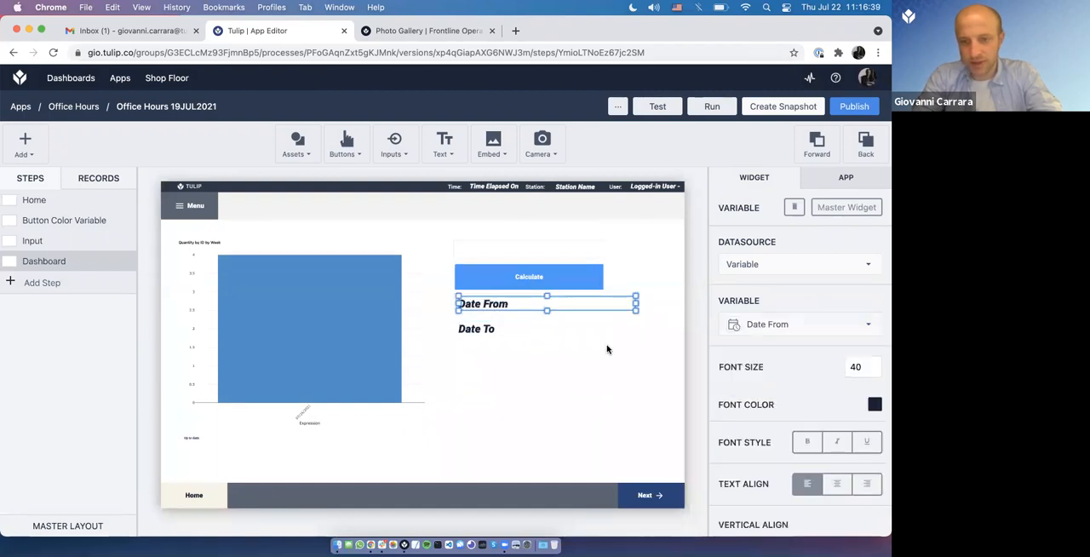
Step: Switch to Tulip Player, reselect June 8, 2021 in the date picker, and calculate the Date To value
key("super+Tab")
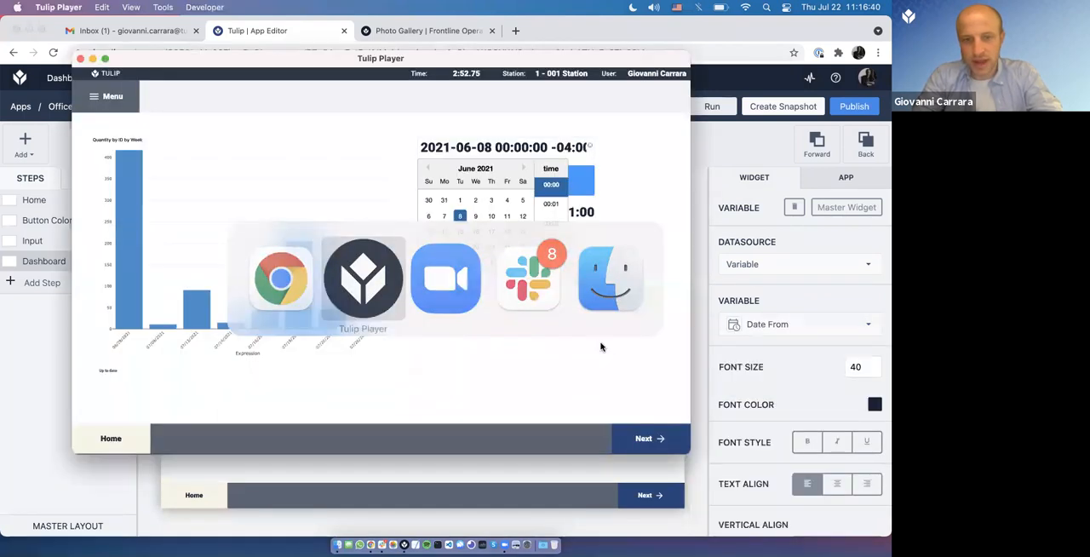
left_click(649, 195)
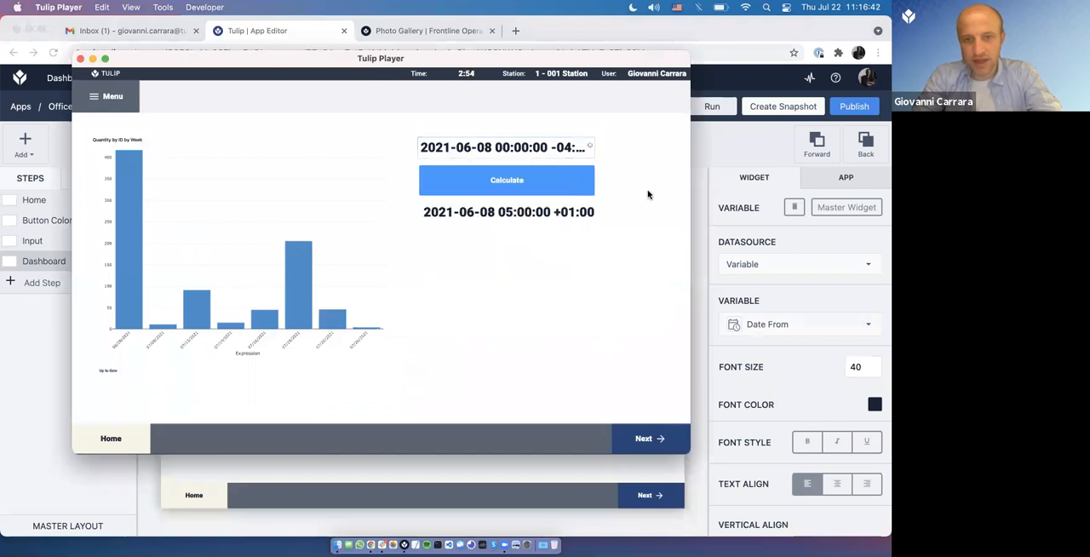
left_click(479, 147)
left_click(465, 220)
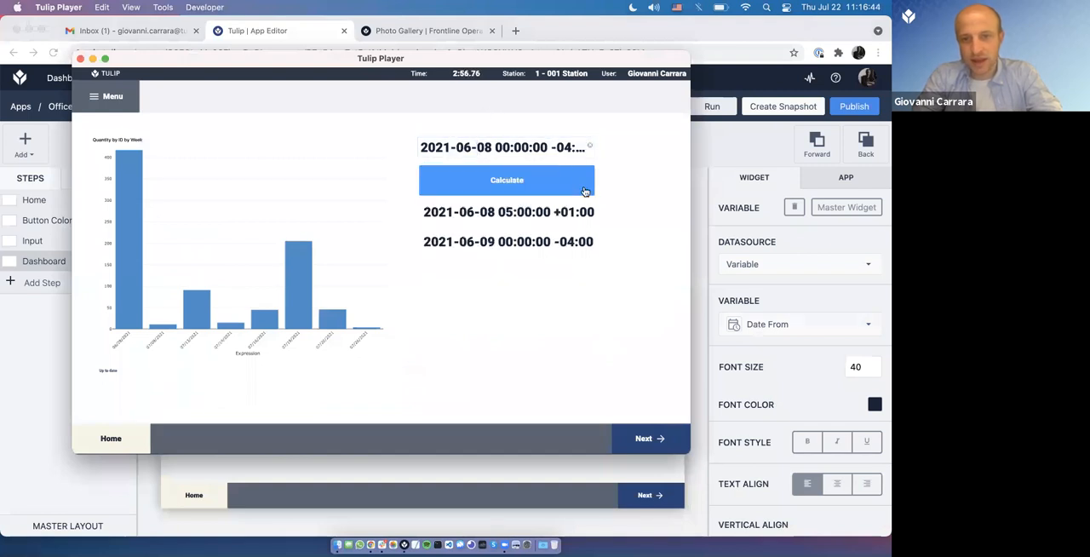
Step: Compare the Date From and Date To values in Tulip Player and recheck the 00:00 time in the date picker
left_click(469, 212)
left_click(479, 246)
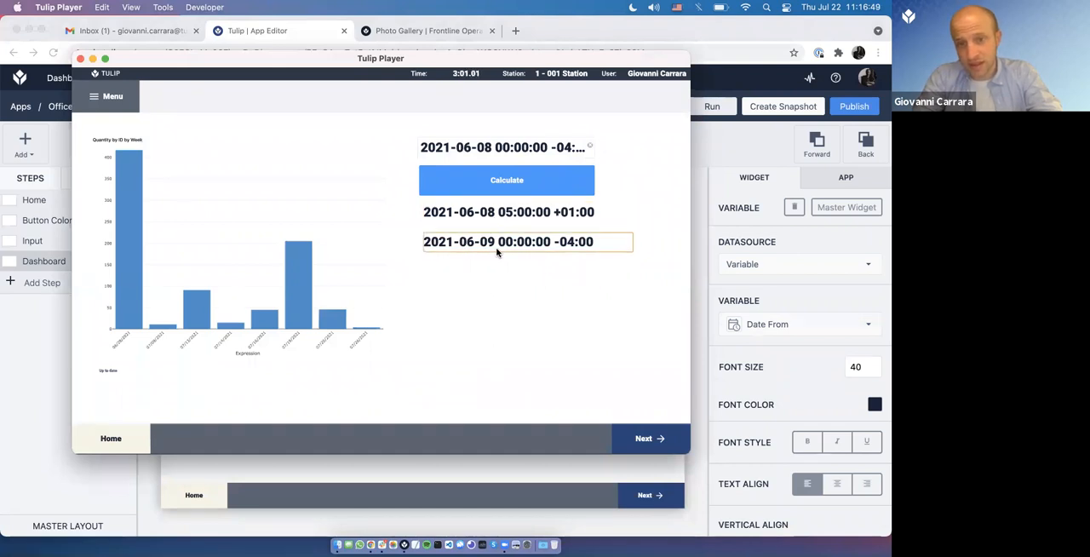
left_click(517, 140)
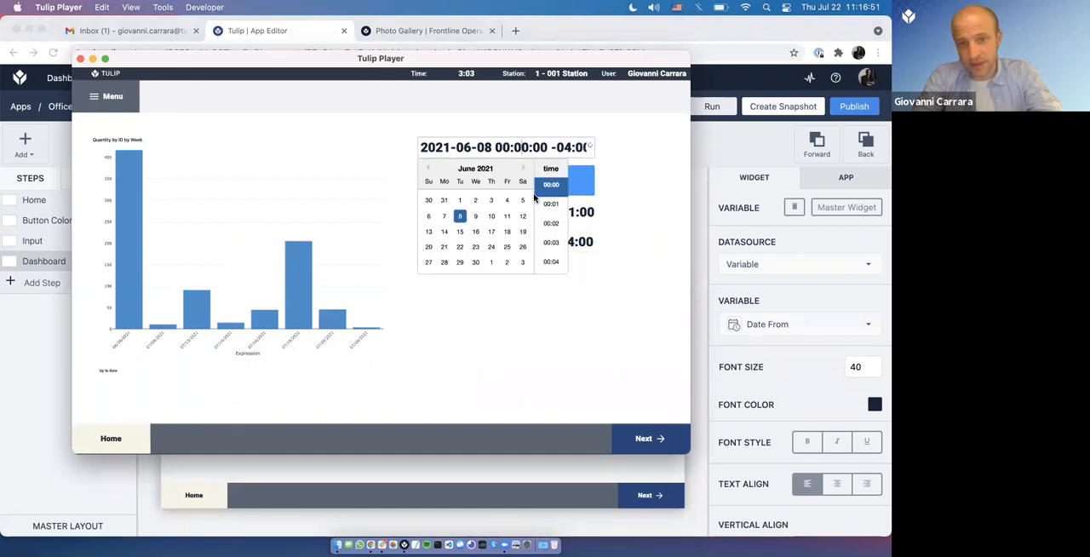
left_click(551, 186)
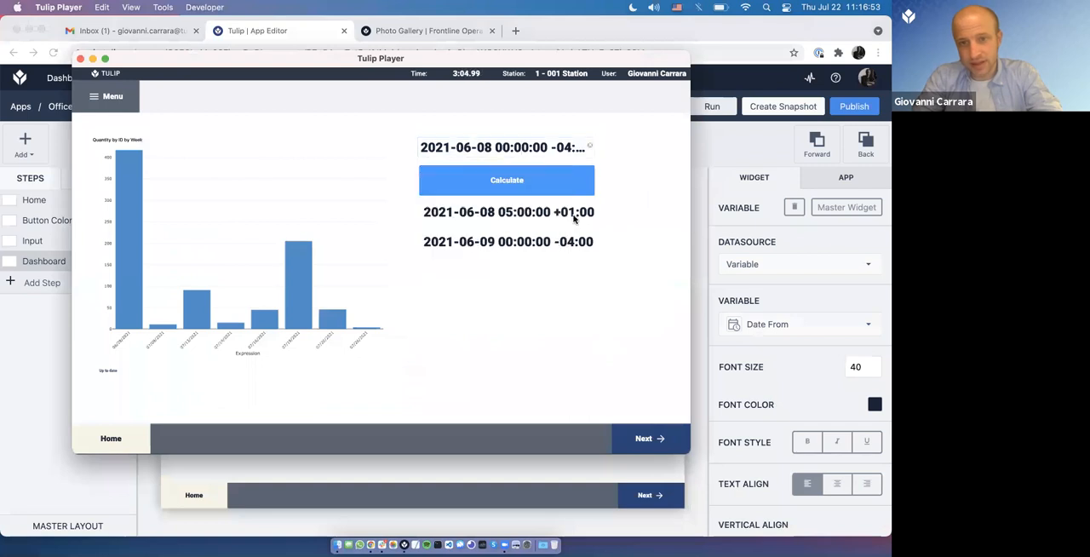
left_click(494, 219)
left_click(592, 243)
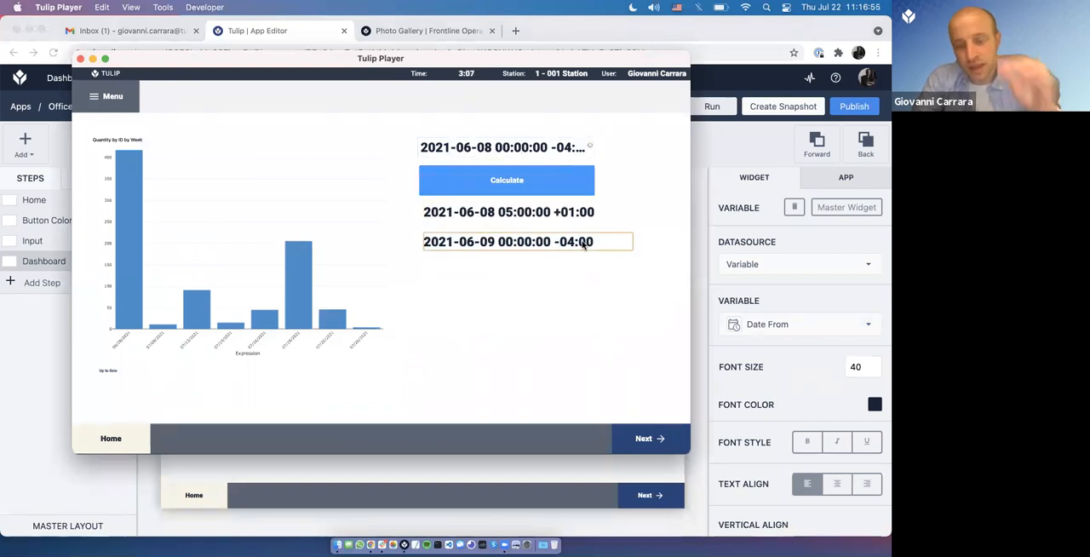
Step: Return to the App Editor and add a second filter on Due Date to the Quantity by ID by Week analysis
left_click(553, 487)
left_click(316, 356)
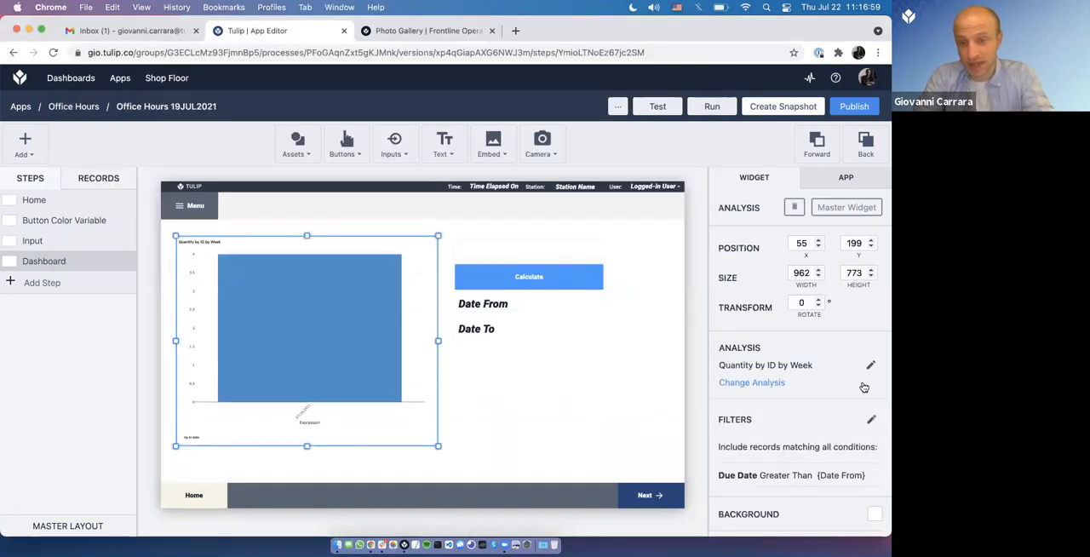
left_click(869, 422)
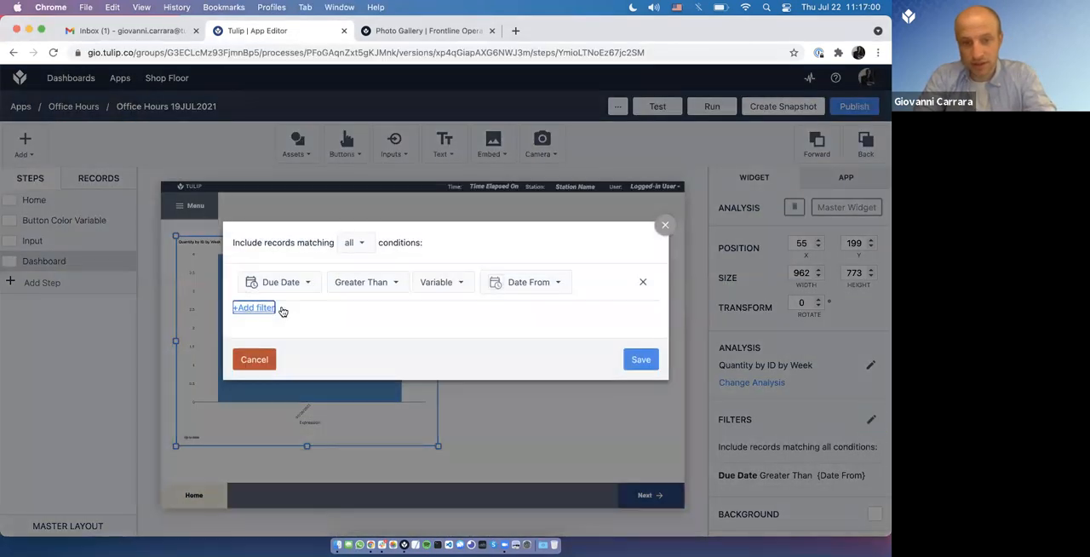
left_click(272, 308)
left_click(286, 310)
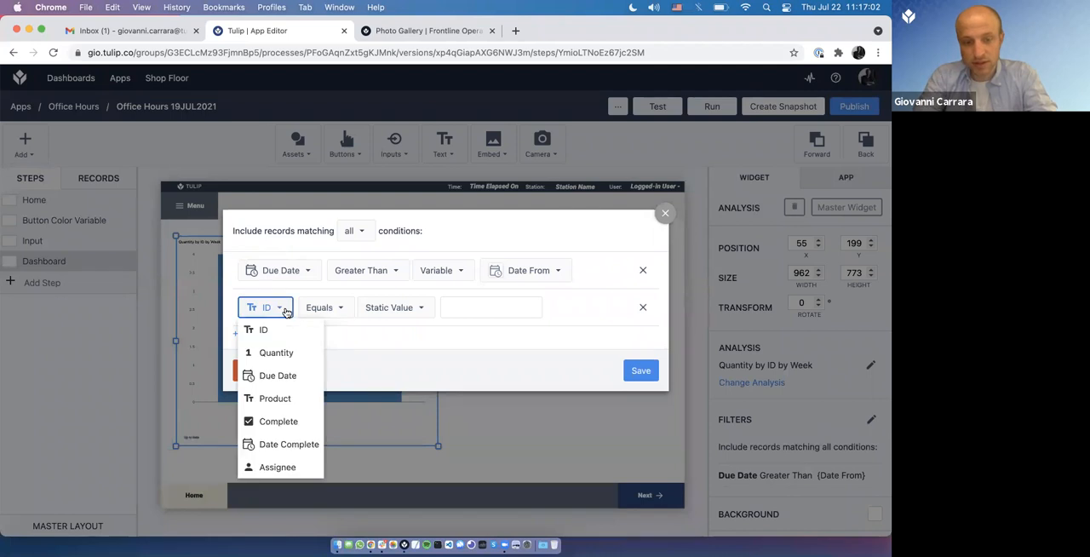
left_click(287, 378)
Step: Set the new Due Date filter to Less Than the variable Date To and save the filters
left_click(359, 305)
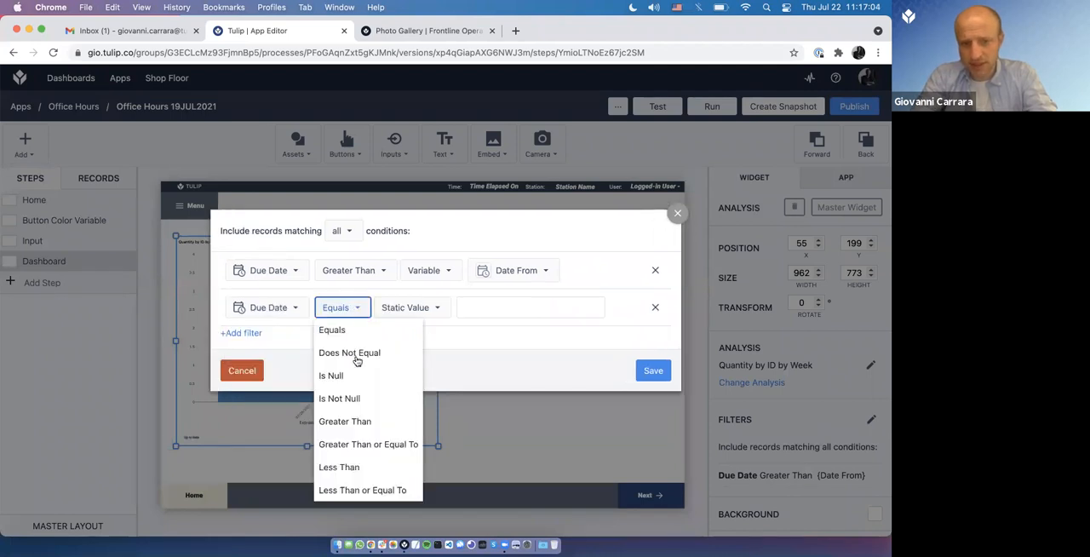
left_click(376, 466)
left_click(437, 307)
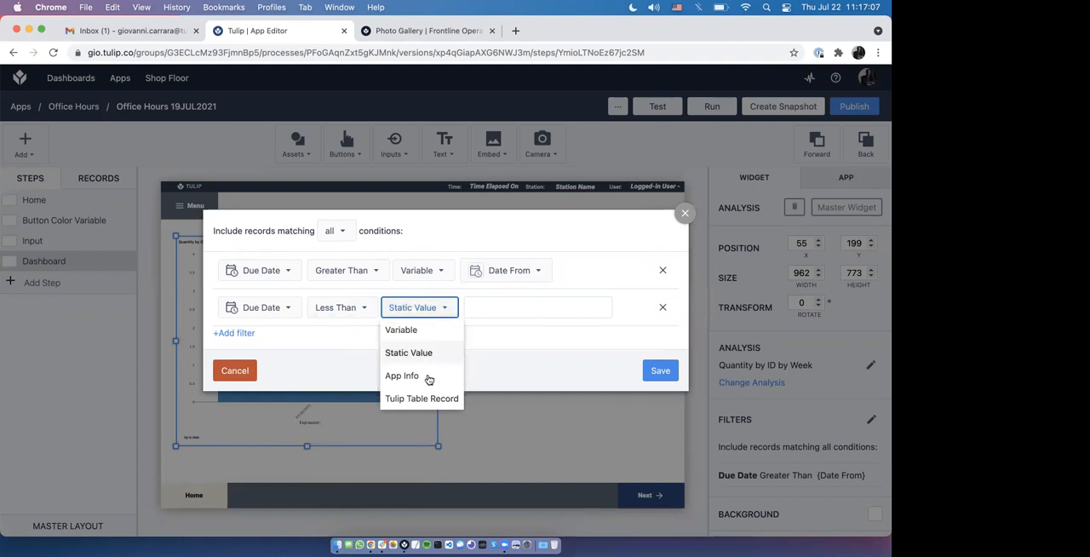
left_click(401, 330)
left_click(550, 309)
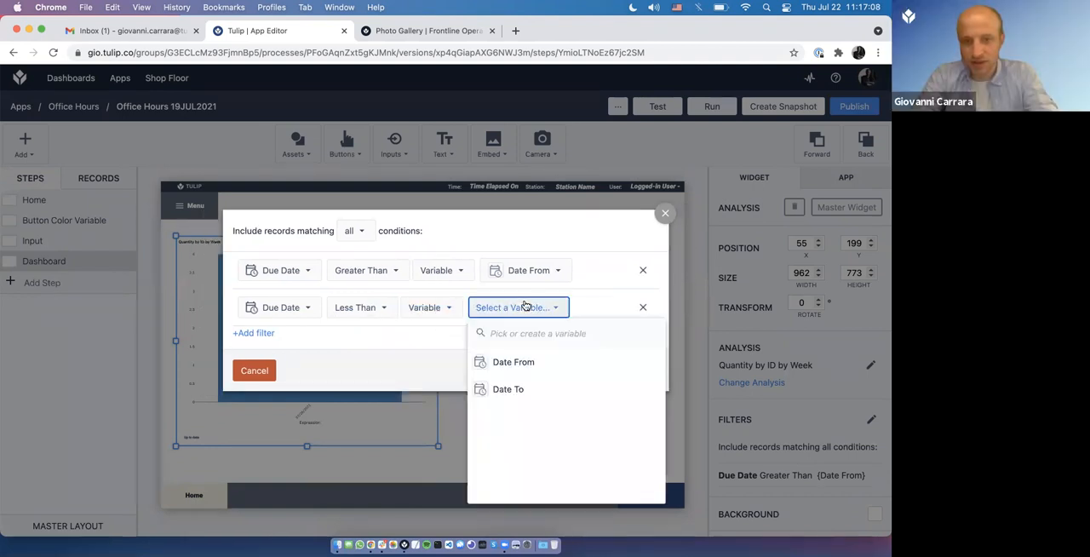
left_click(503, 390)
left_click(645, 375)
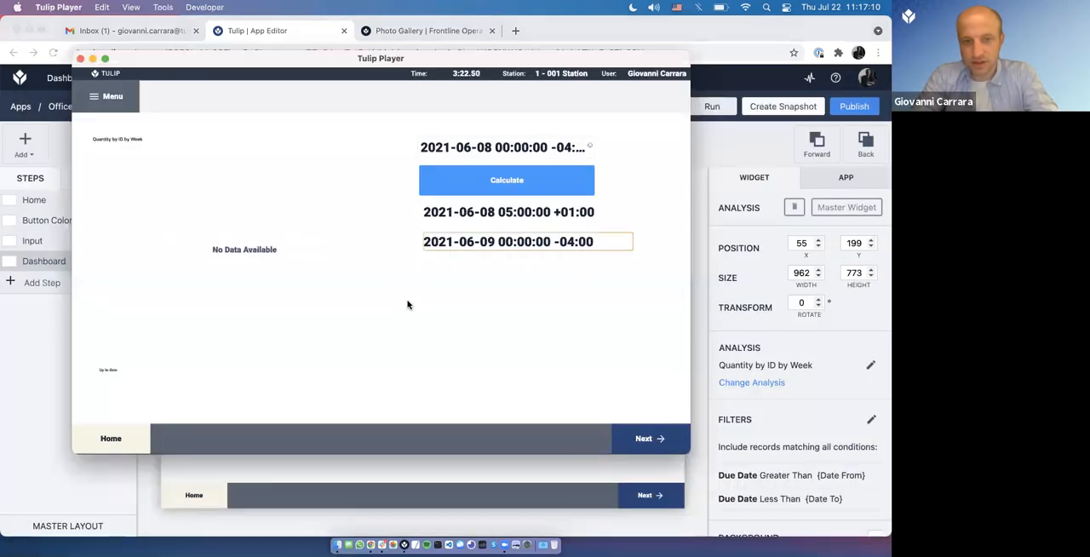
Step: Test the filtered chart in Tulip Player by calculating with June 24, June 14 and May 31, 2021
left_click(479, 153)
left_click(491, 248)
left_click(586, 180)
left_click(525, 148)
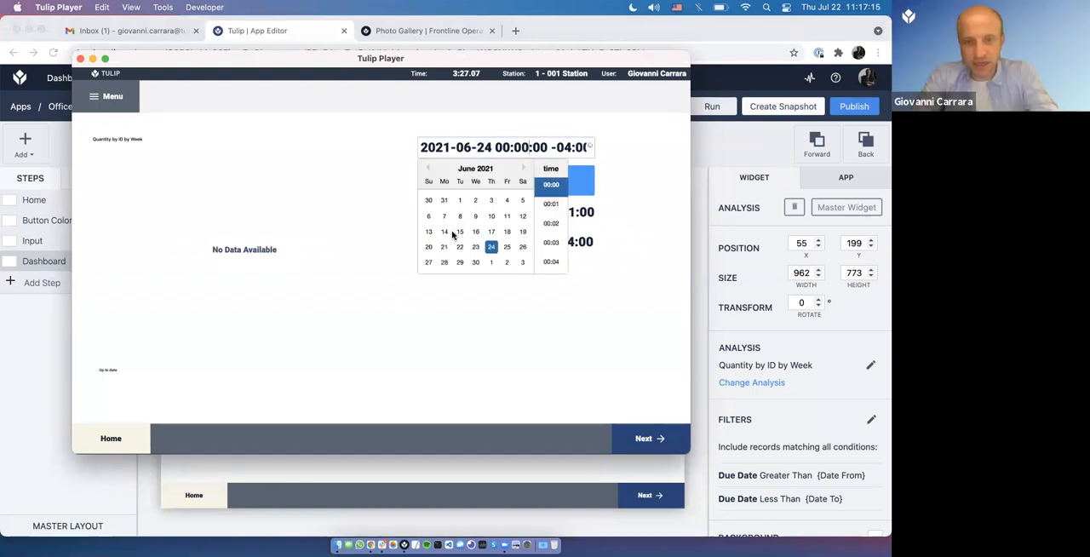
left_click(585, 191)
left_click(473, 146)
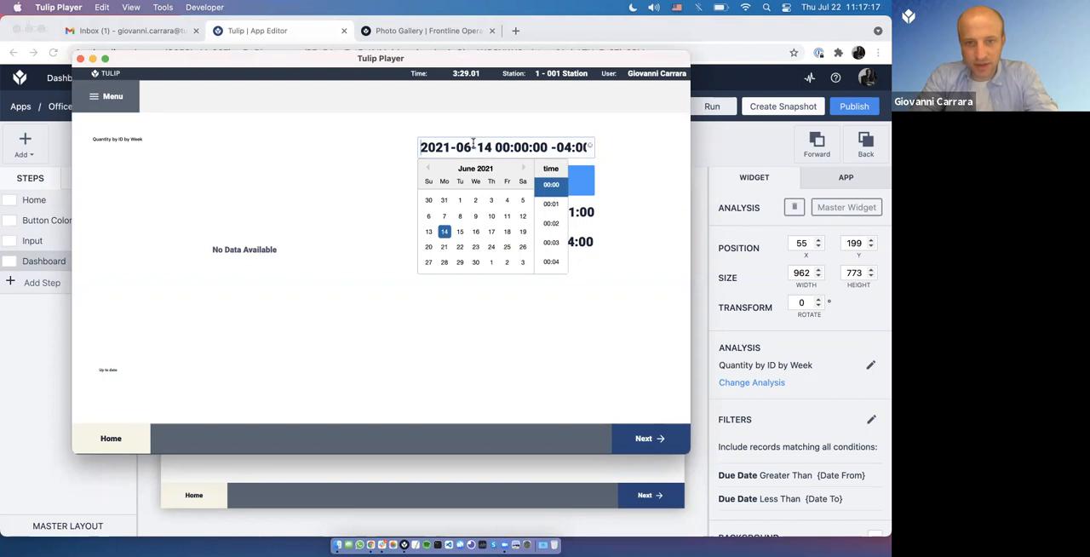
left_click(443, 201)
left_click(586, 180)
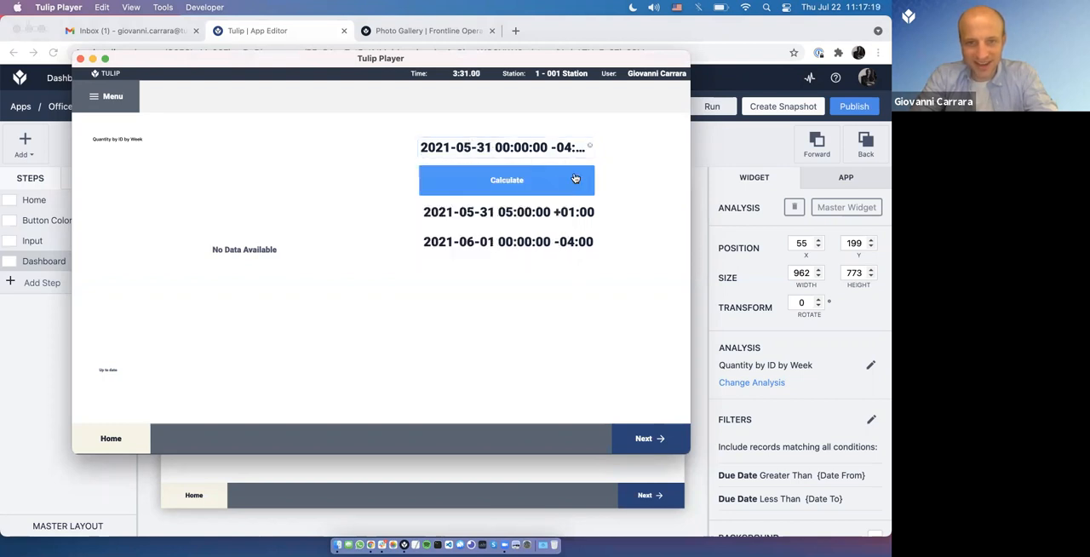
left_click(514, 146)
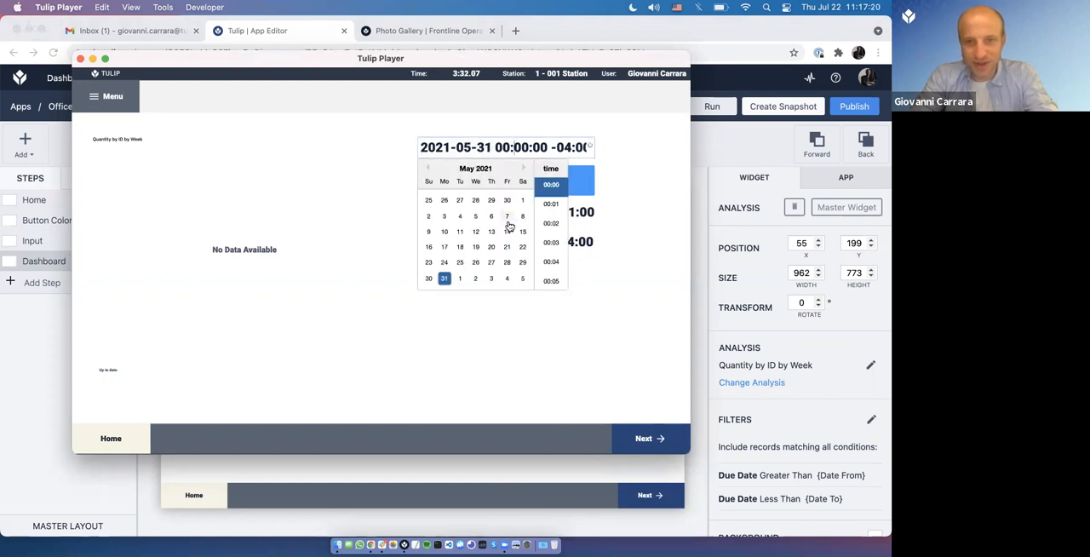
left_click(603, 200)
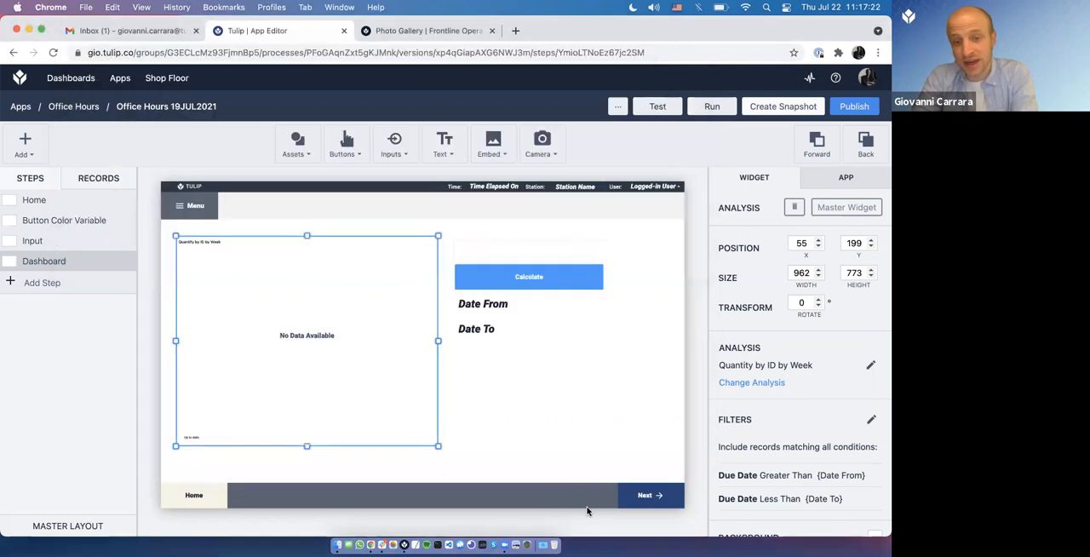
Step: Return to the App Editor, review the Calculate button's trigger expression and close the trigger without changes
left_click(587, 511)
left_click(525, 275)
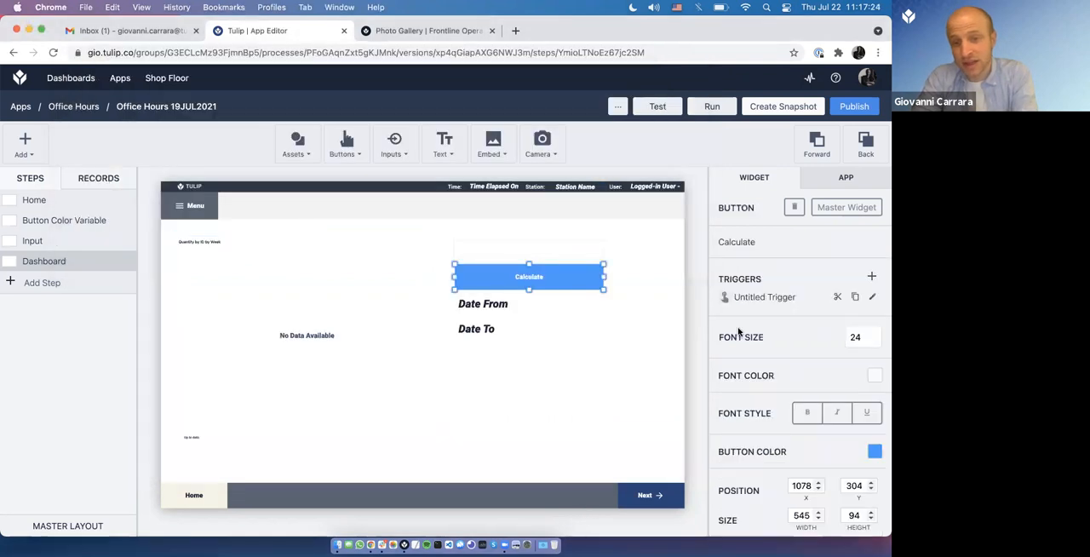
left_click(872, 297)
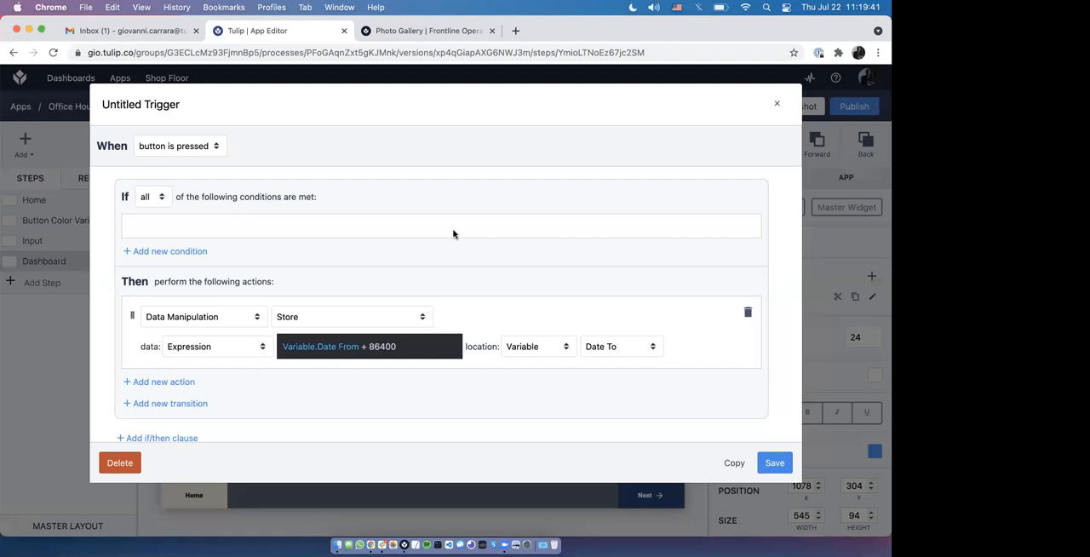
left_click(776, 105)
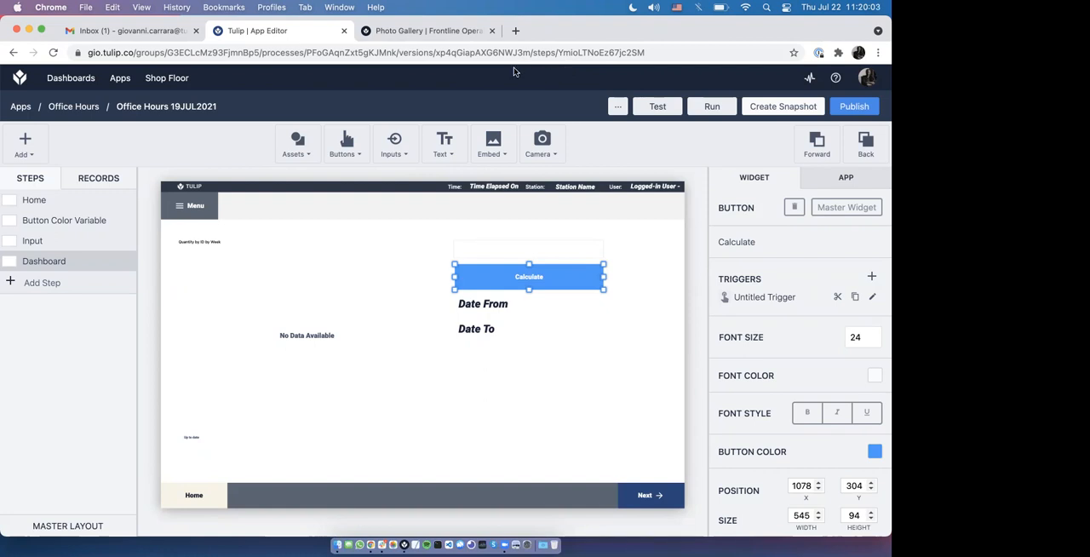
Step: Add a new app step named Demo
left_click(48, 282)
type("Demo")
key("Return")
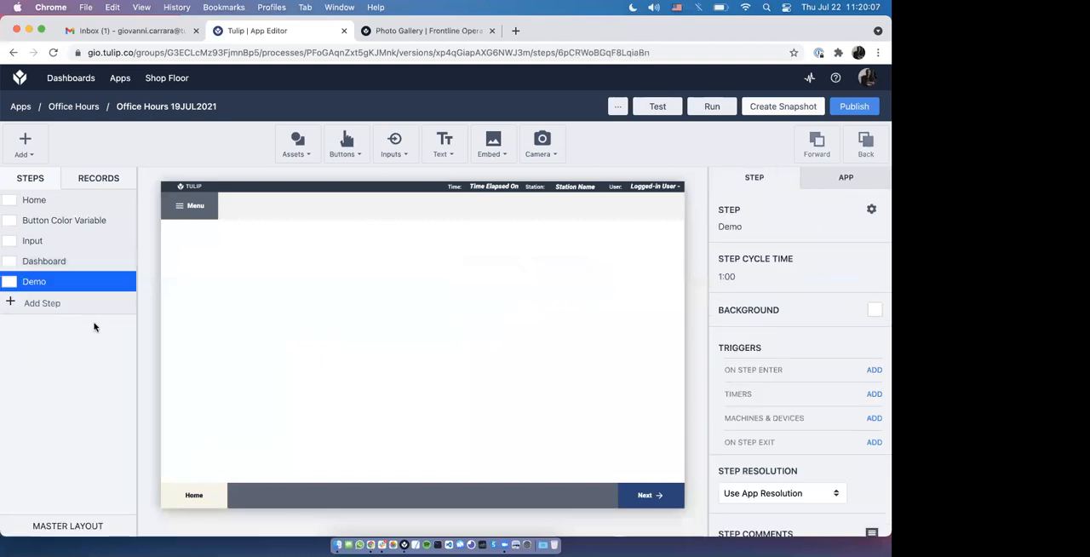
Step: Embed an interactive table in the Demo step and enlarge it to about 1437 by 532
left_click(492, 146)
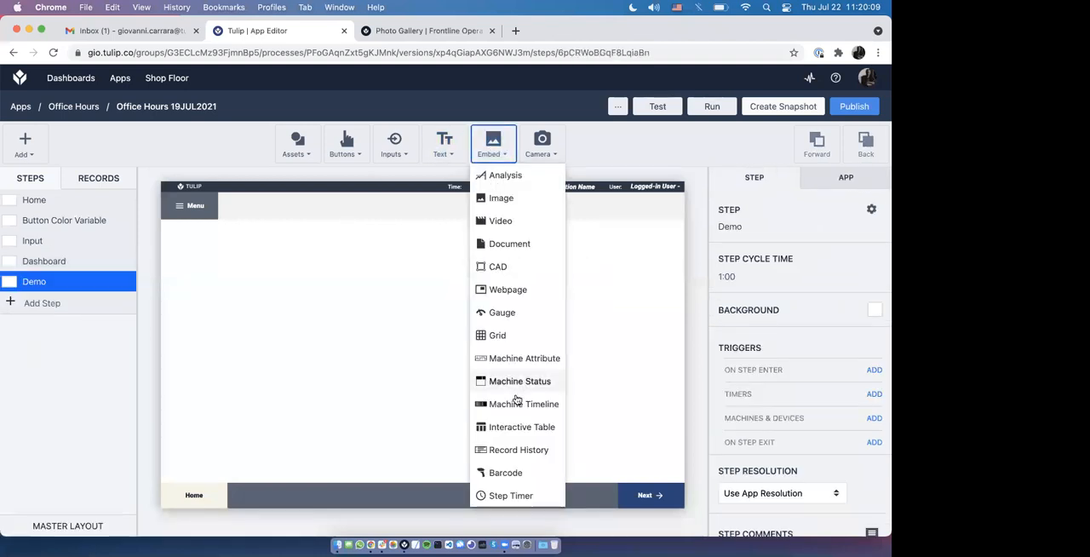
left_click(517, 426)
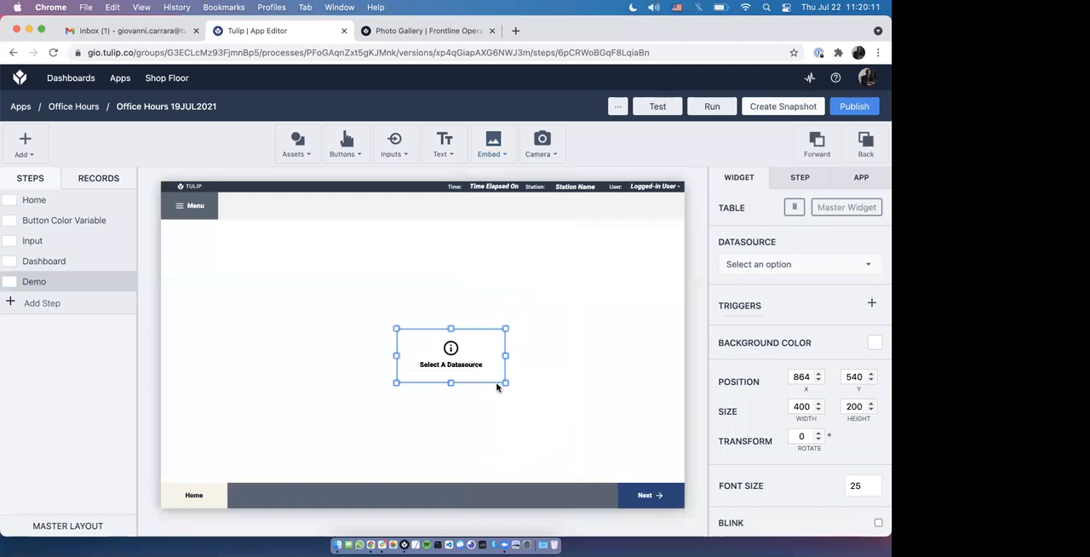
left_click_drag(490, 383, 575, 415)
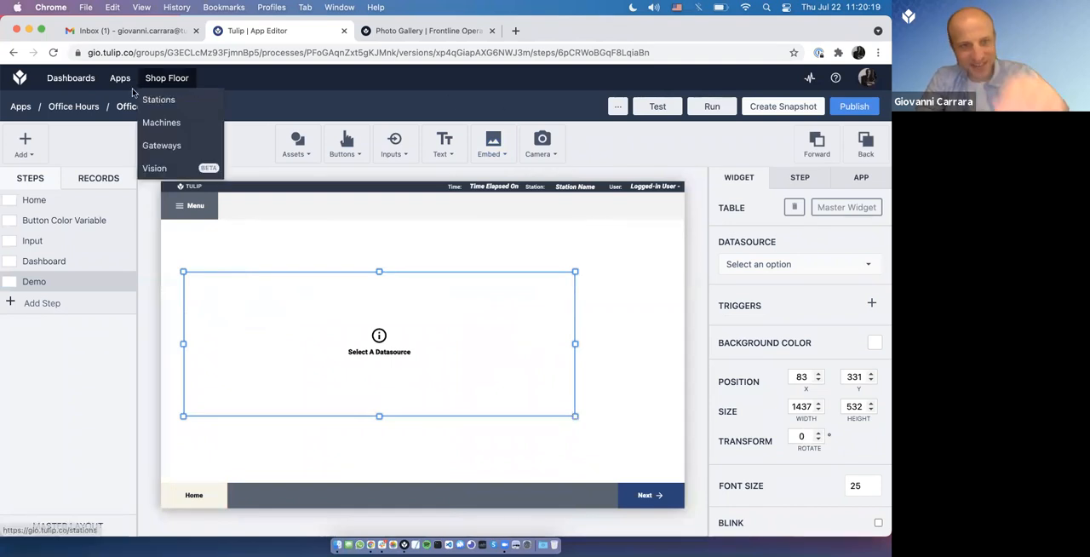
Step: Open the Tables page in a new browser tab and create a table named Categories
mouse_move(130, 79)
left_click(136, 121, "super")
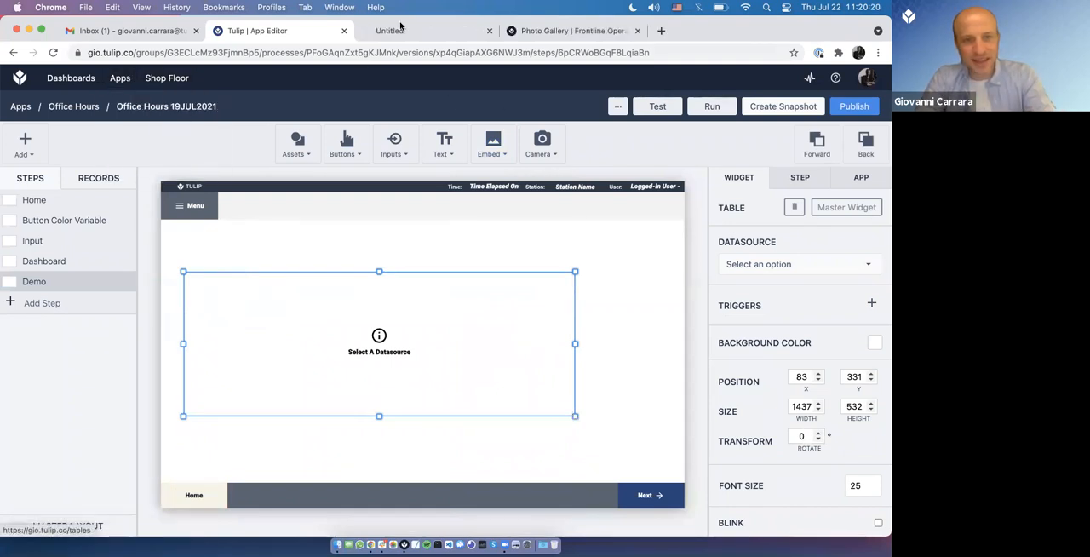
left_click(399, 35)
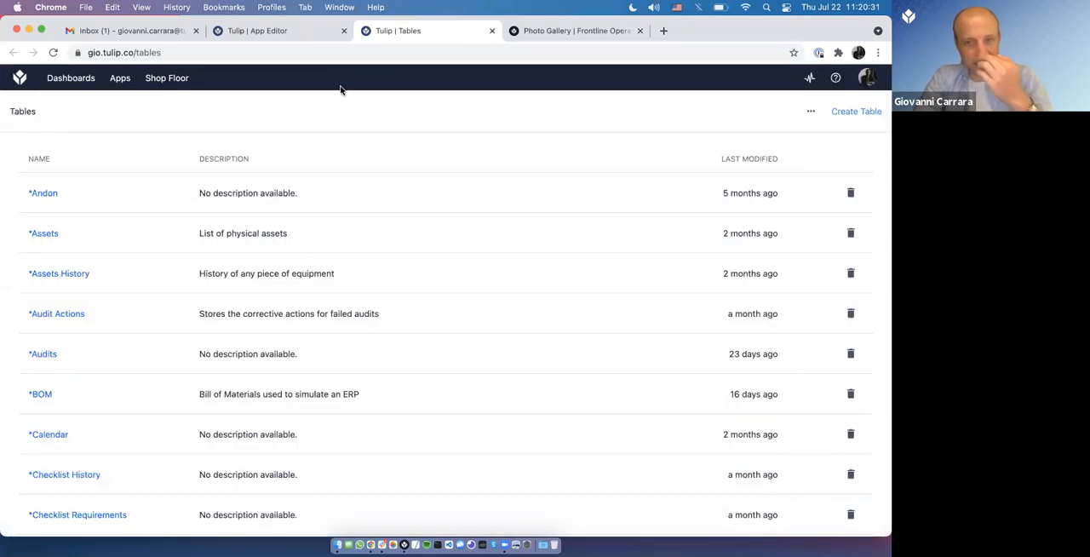
left_click(858, 113)
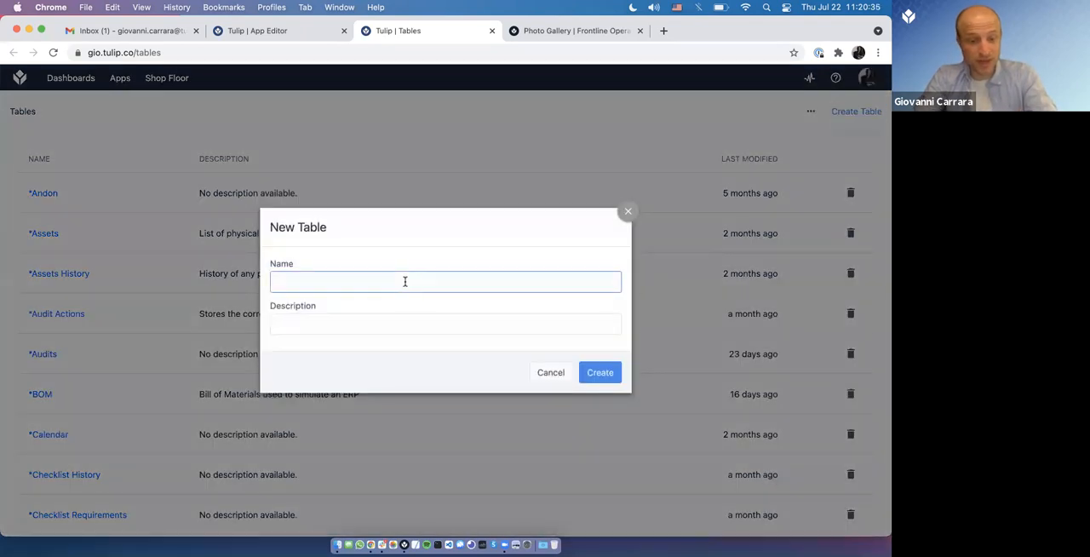
type("Categories")
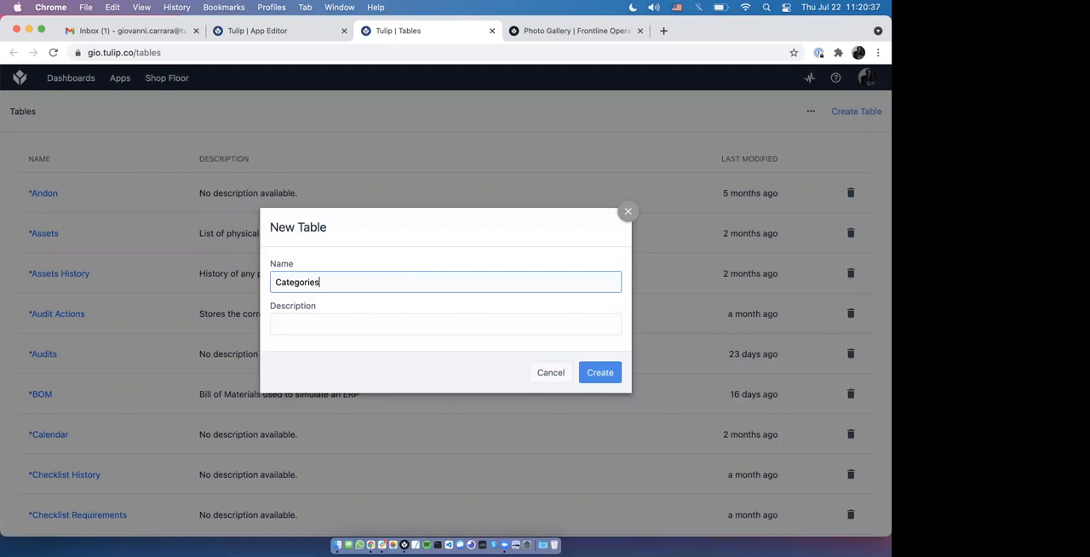
left_click(601, 366)
Step: Search the tables page for "categori" and open the Categories table
key("super+f")
type("ca")
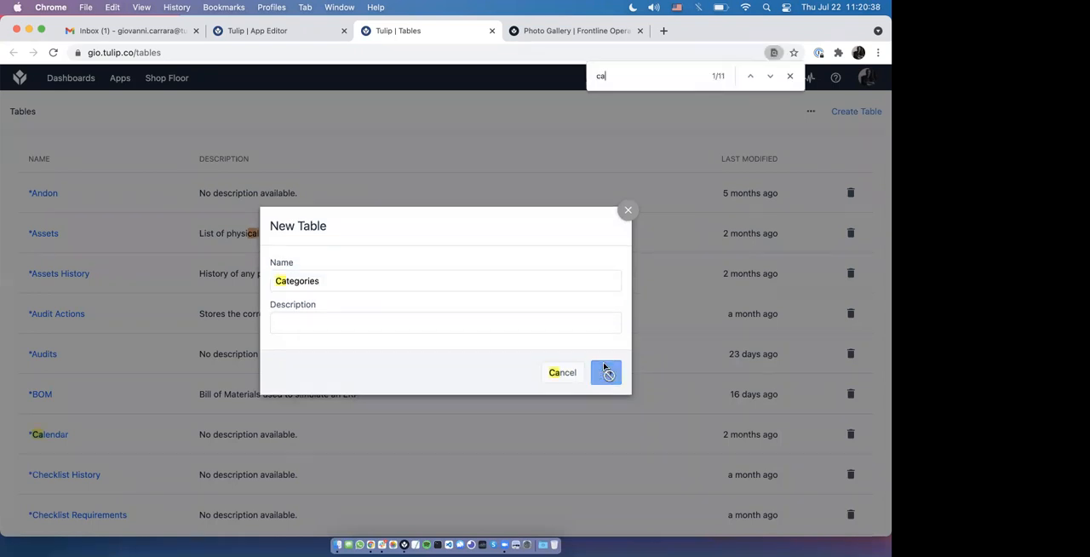
type("tegori")
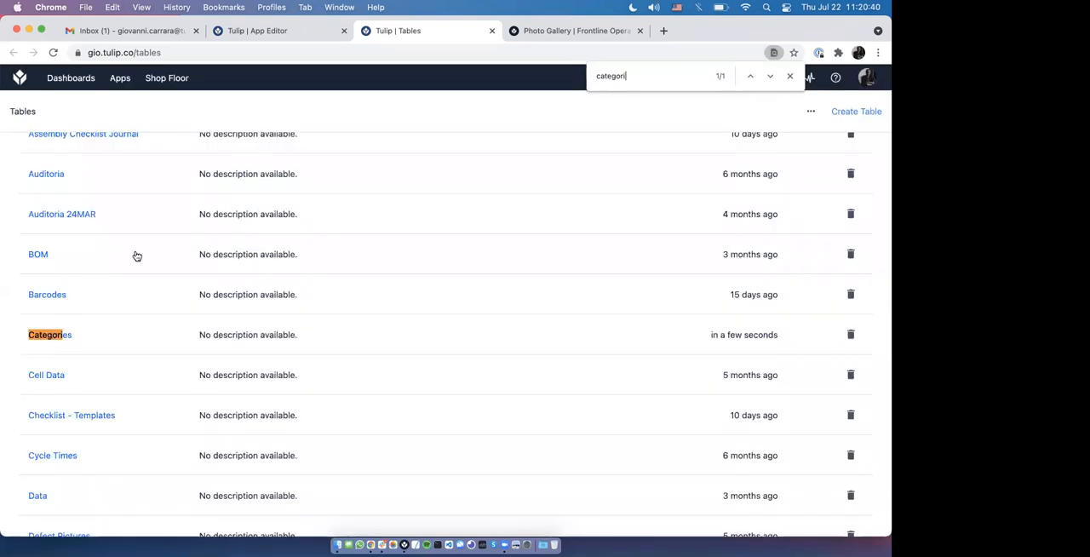
left_click(75, 334)
Step: Add a text field labelled Category 1 to the Categories table
left_click(148, 147)
left_click(133, 244)
type("Category 1")
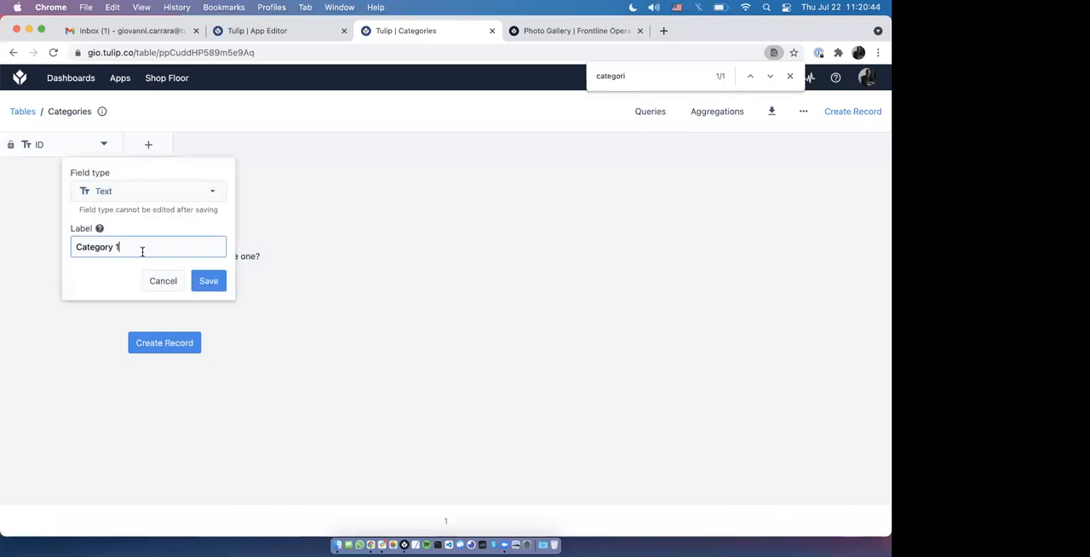
left_click(209, 281)
Step: Add a second text field labelled Category 2 to the Categories table
left_click(274, 145)
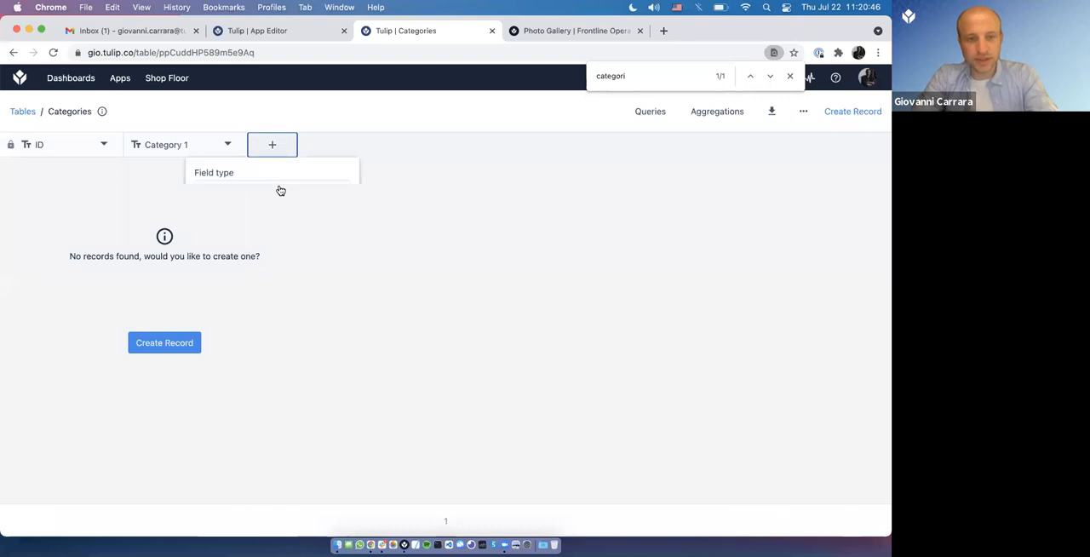
left_click(278, 191)
left_click(307, 246)
type("Ca")
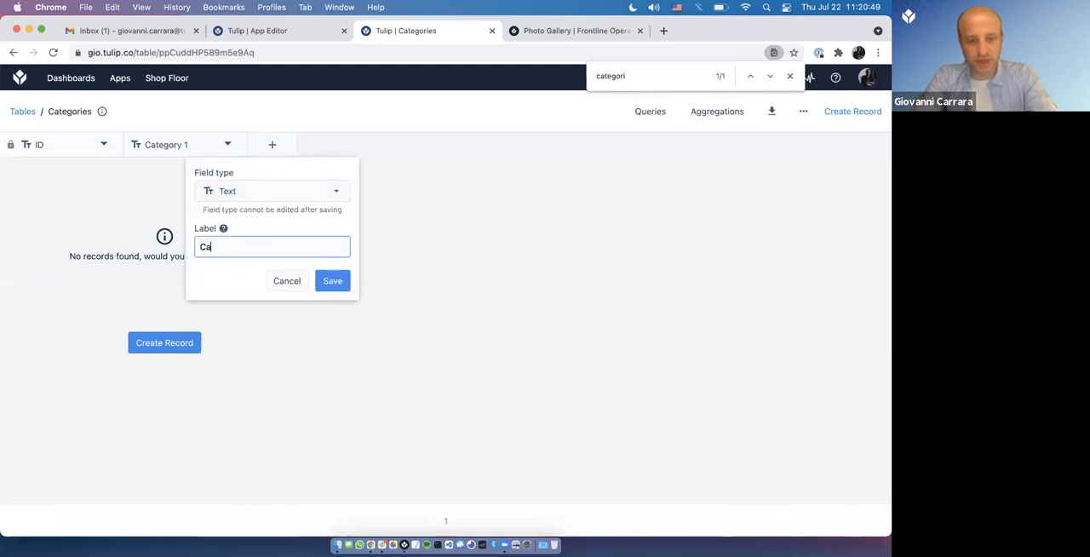
type("tegory 2")
left_click(329, 274)
Step: Add a third text field labelled Category 3 to the Categories table
left_click(385, 152)
left_click(385, 246)
type("Categroy")
key("super+a")
key("BackSpace")
type("Category 3")
left_click(454, 283)
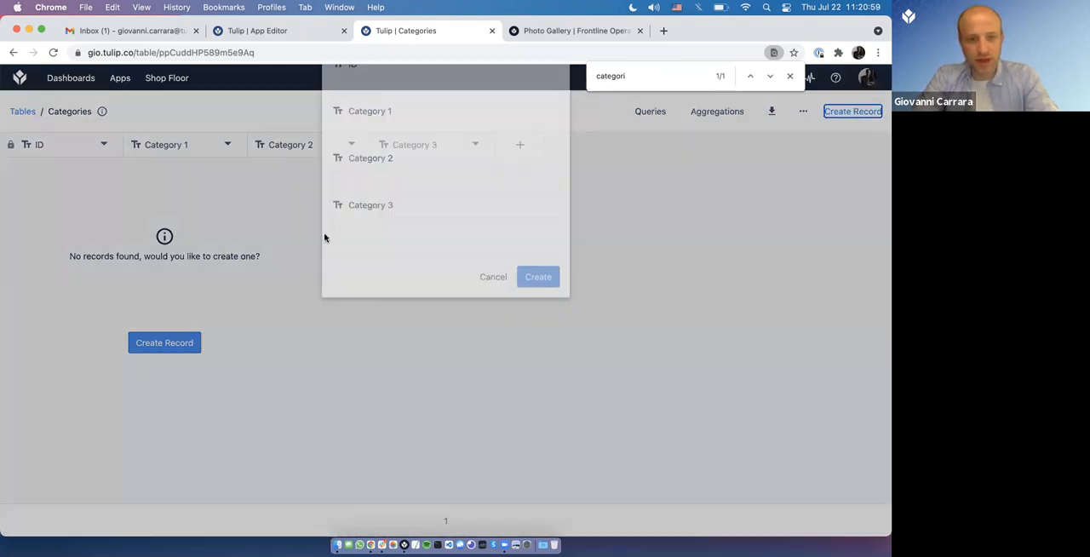
Step: Create a record with ID A, Category 1 Wheels, Category 2 Front and Category 3 Right
left_click(365, 240)
left_click(338, 283)
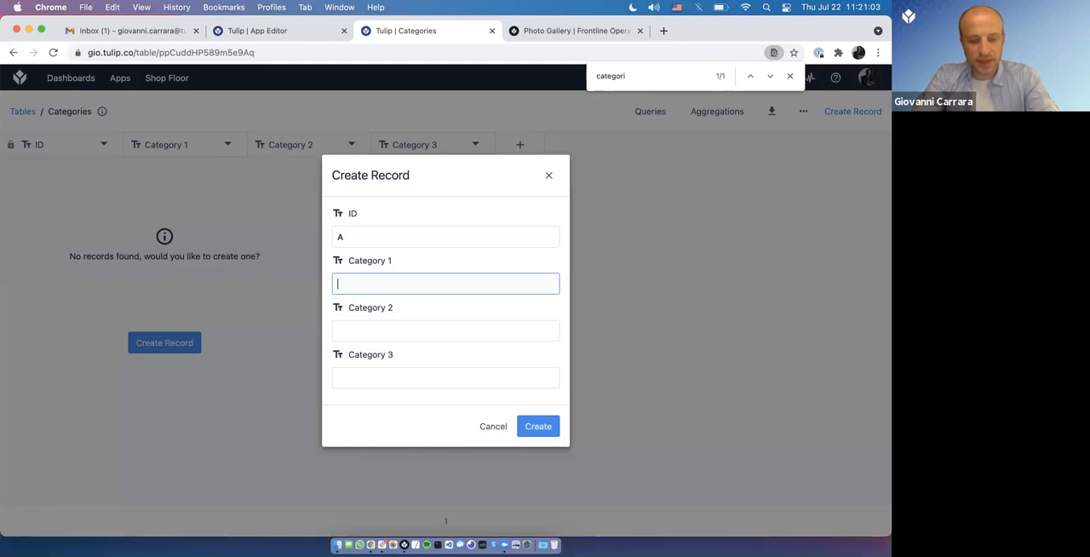
type("WheeFront")
key("Tab")
type("R")
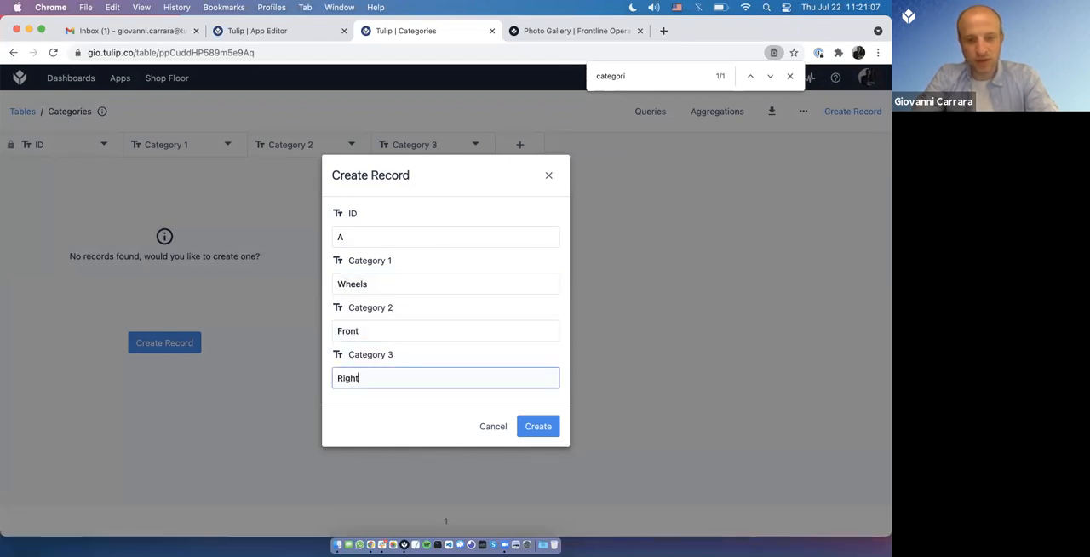
type("ight")
left_click(537, 423)
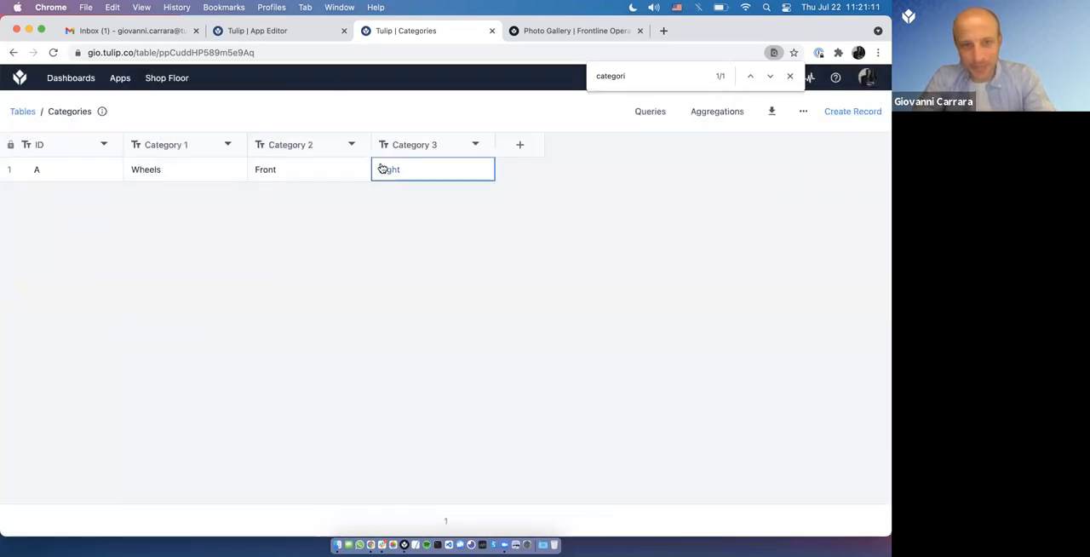
Step: In the app editor's Demo step, move the table widget slightly lower and set its datasource to the Tulip Table Categories
left_click(262, 32)
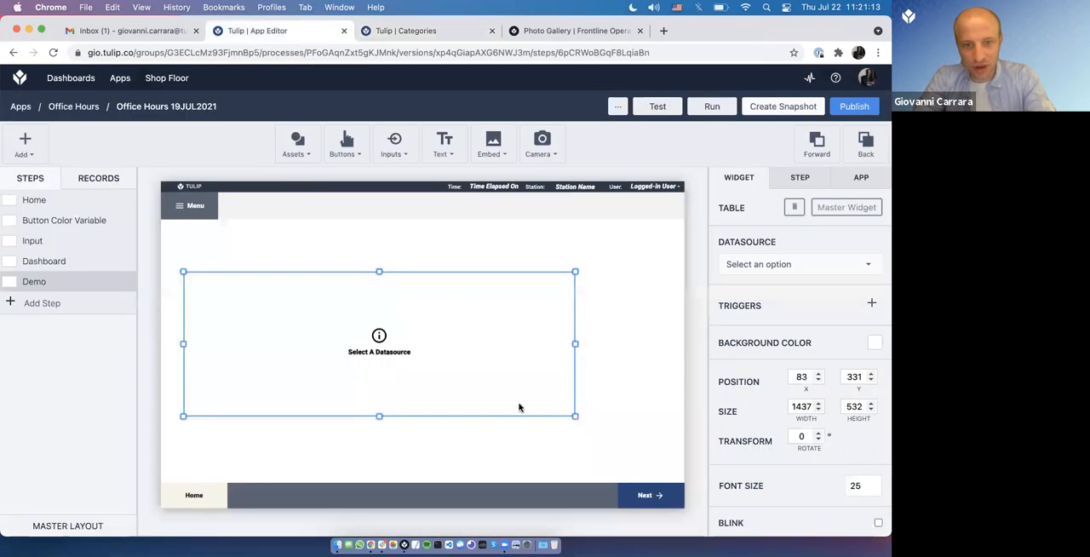
left_click_drag(434, 352, 434, 371)
left_click(754, 266)
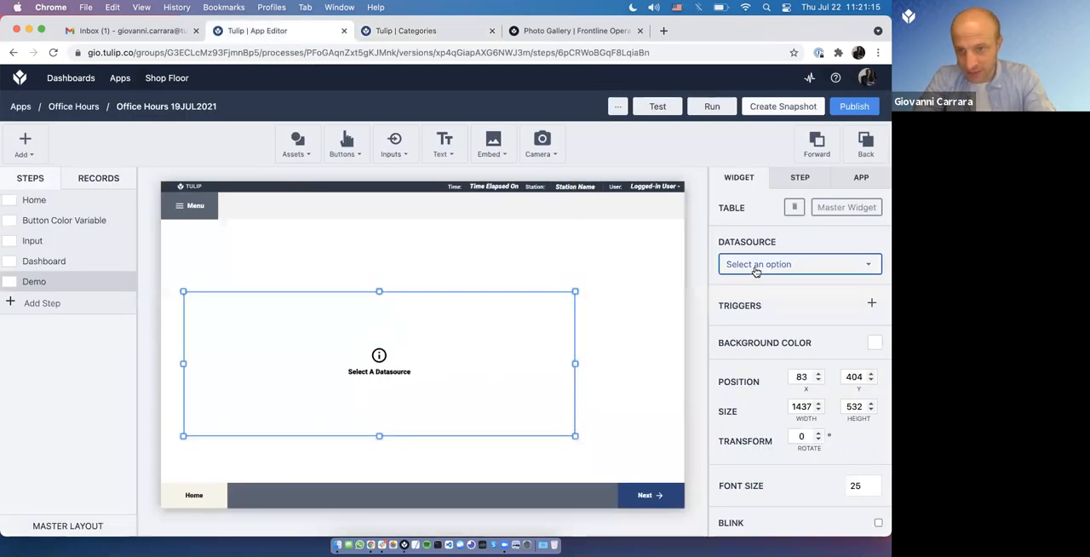
left_click(754, 310)
left_click(761, 324)
type("cate")
left_click(731, 379)
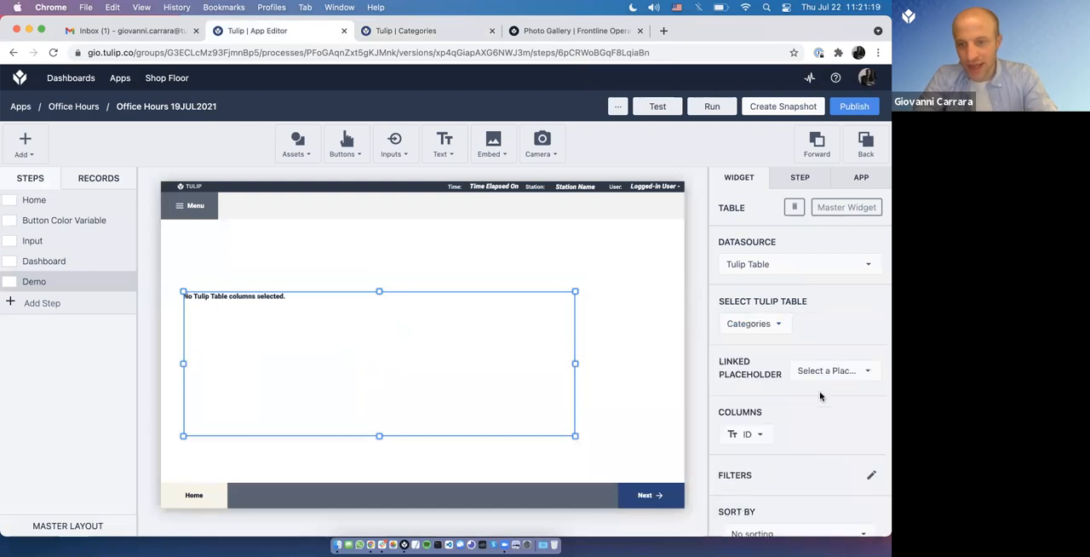
Step: Add the ID, Category 1 and Category 2 columns to the table widget
scroll(754, 492, "down", 3)
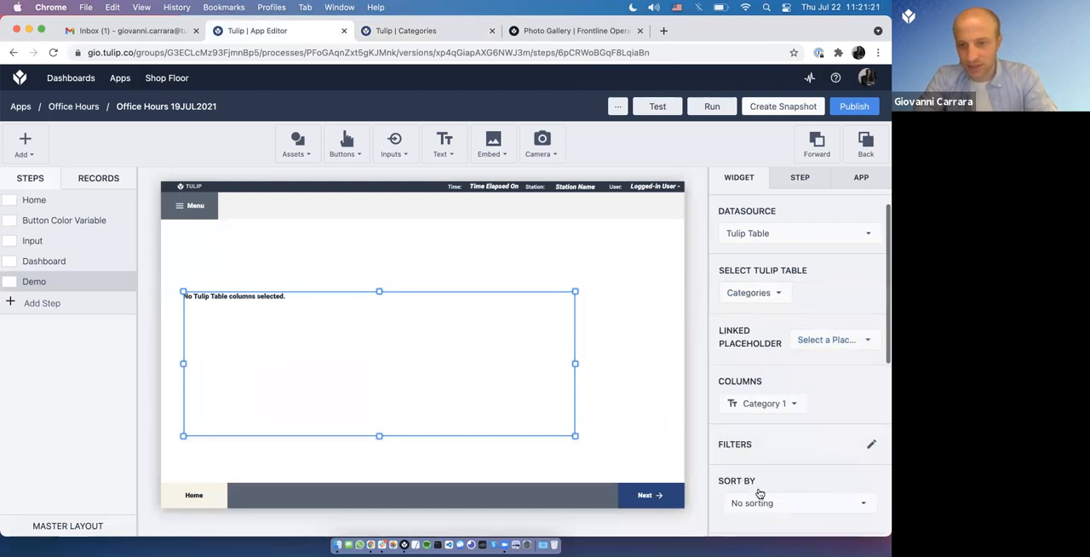
left_click(764, 302)
left_click(723, 414)
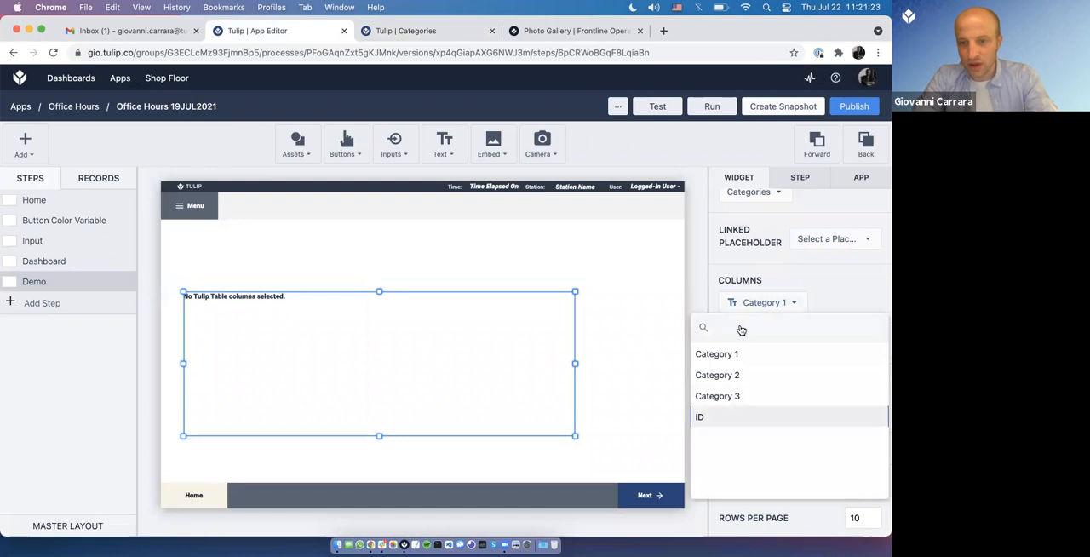
left_click(752, 331)
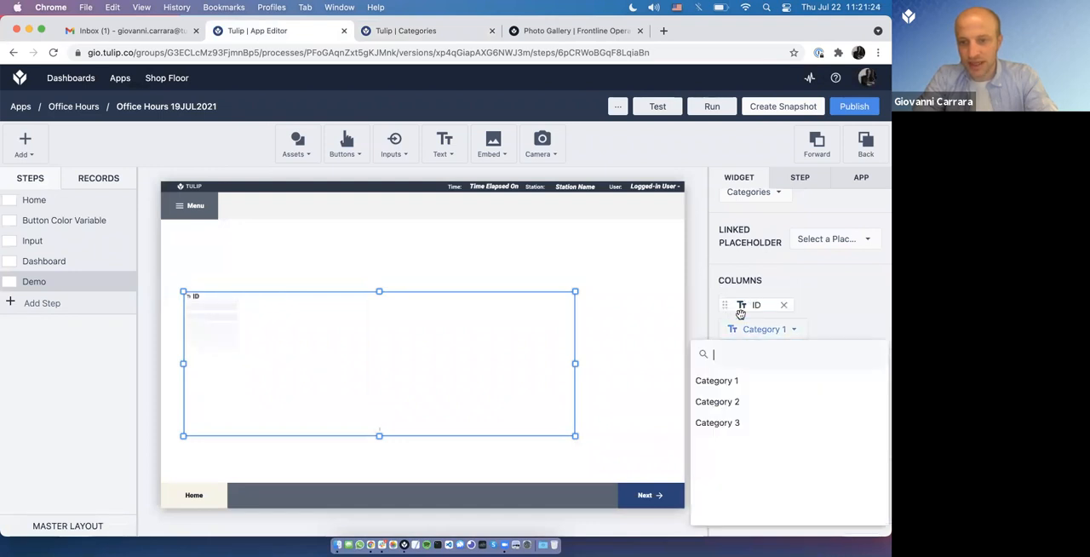
left_click(728, 380)
left_click(752, 349)
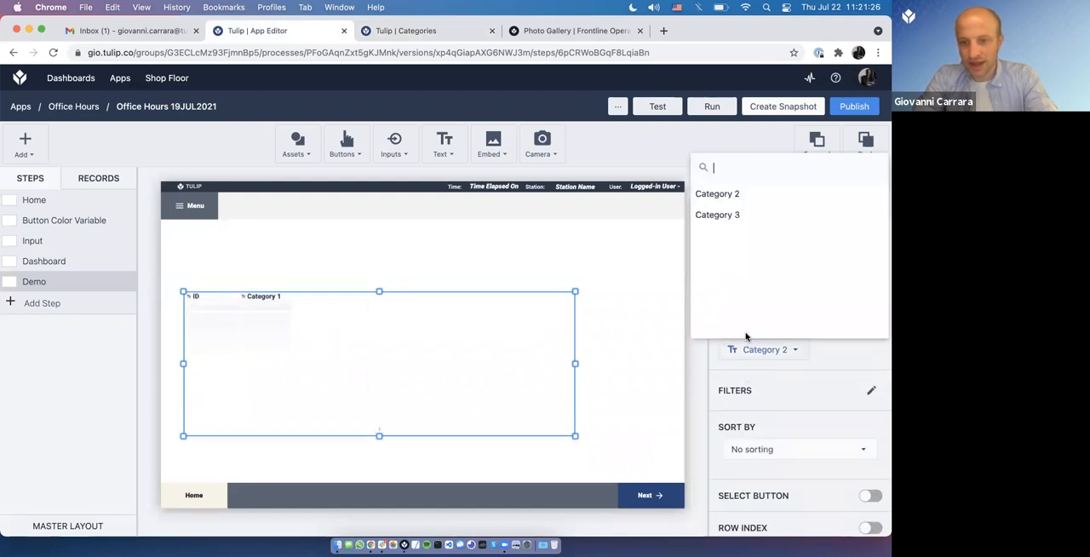
left_click(732, 193)
Step: Try to add the Category 3 column to the table widget, remove it again and reload the app editor
left_click(748, 371)
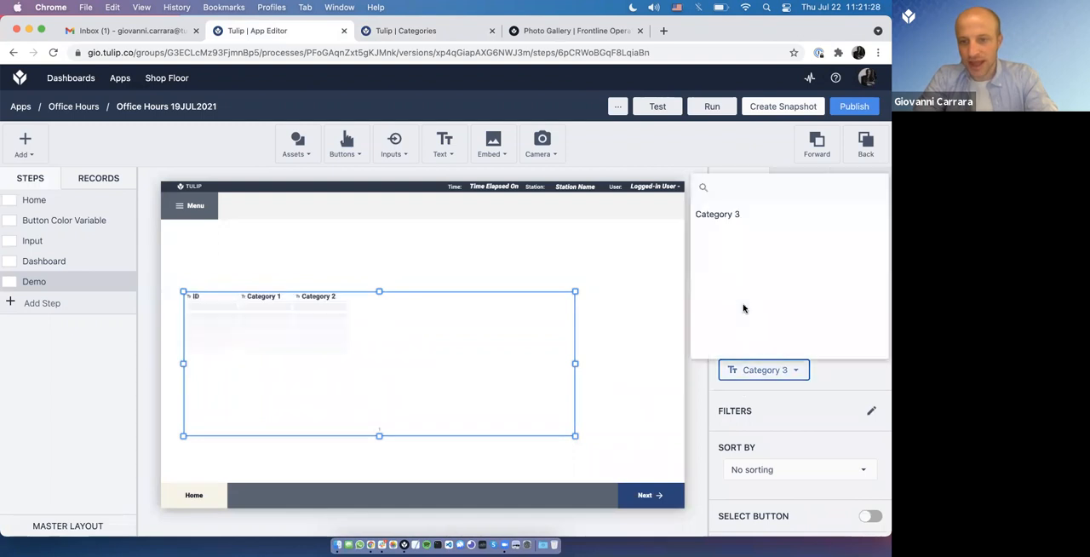
left_click(715, 216)
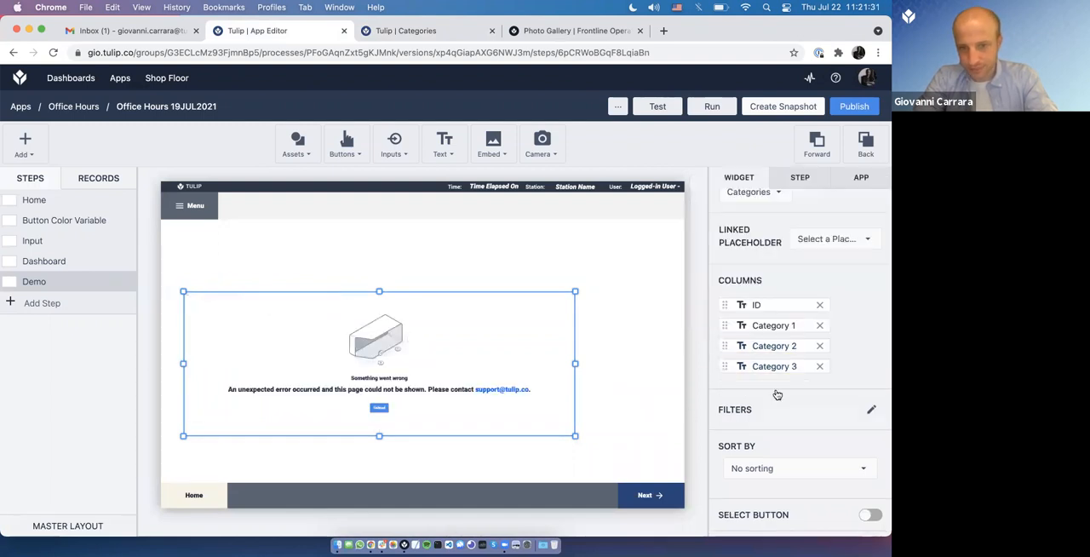
left_click(820, 367)
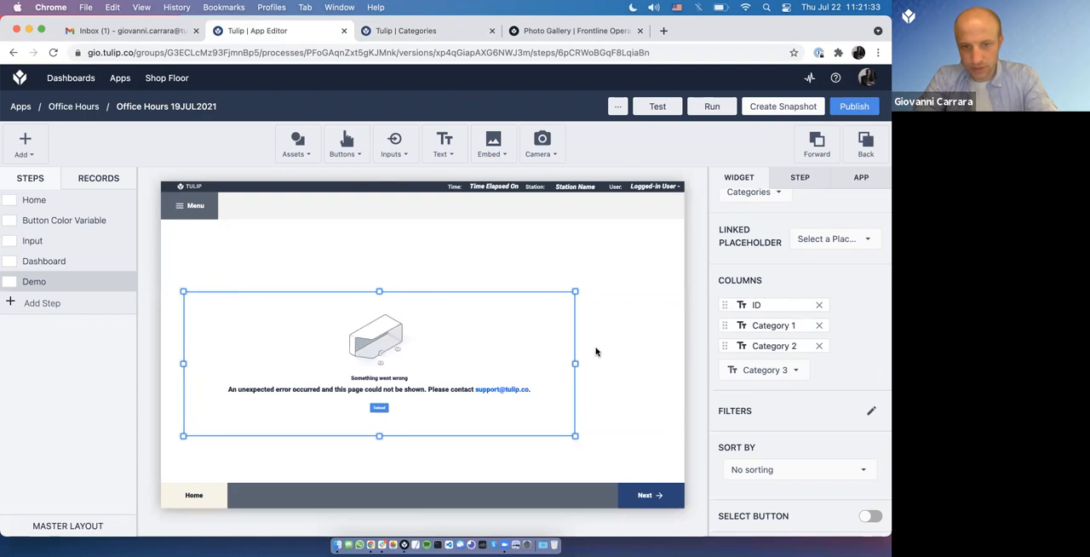
key("super+r")
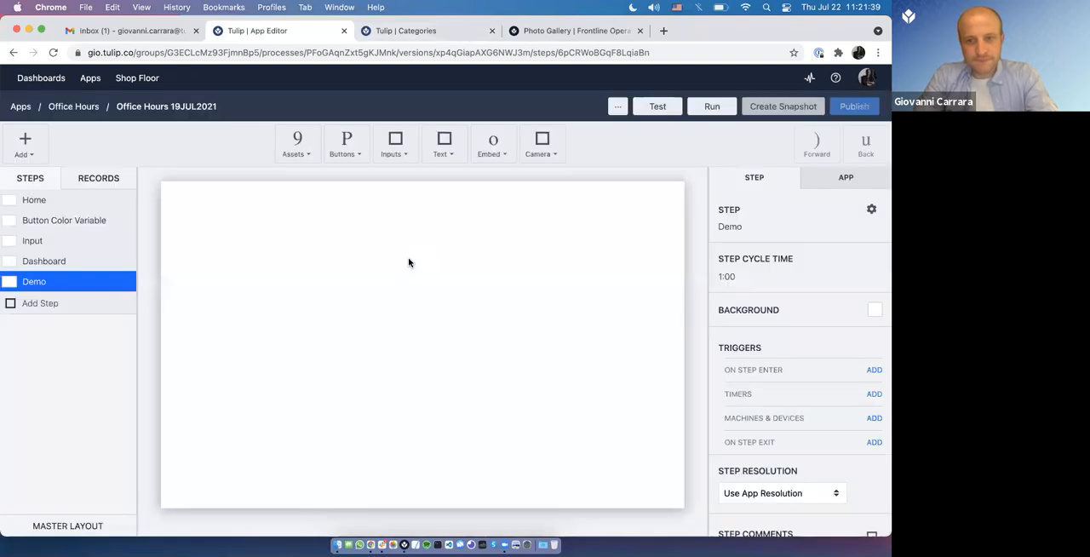
left_click(355, 311)
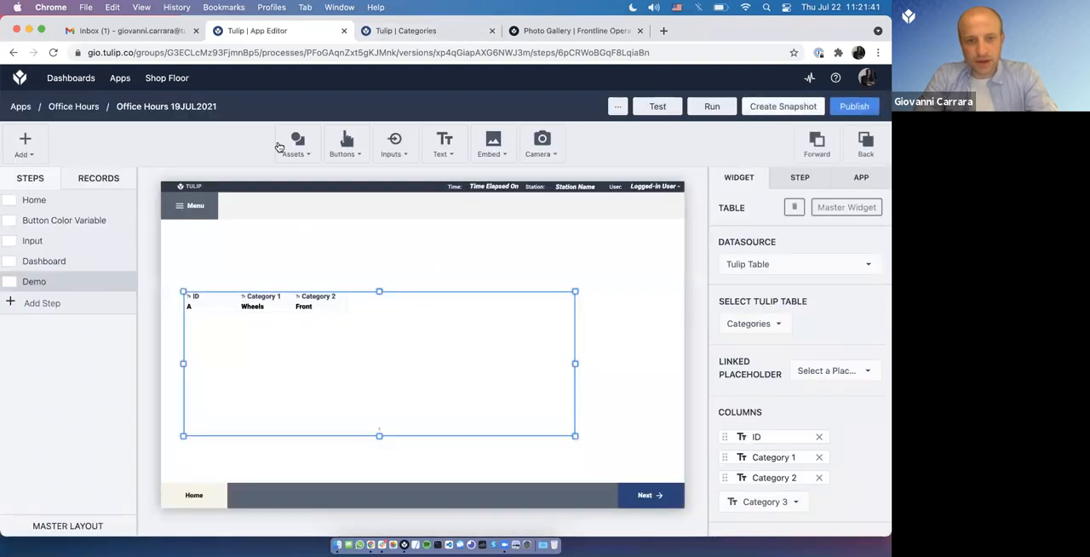
Step: Add a text input widget to the Demo step and place it above the table
left_click(396, 149)
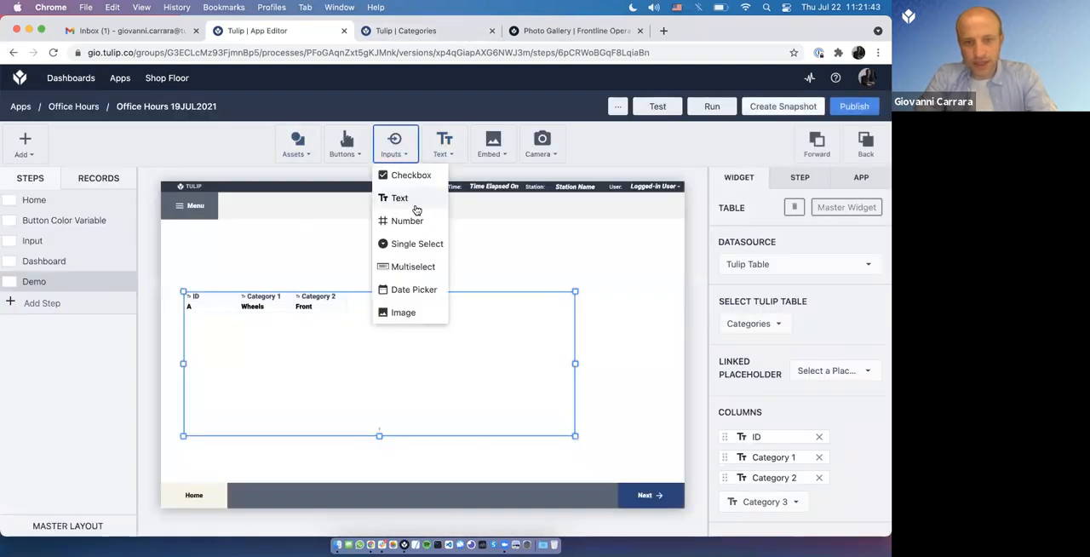
left_click(399, 198)
left_click(419, 349)
left_click_drag(410, 343, 249, 258)
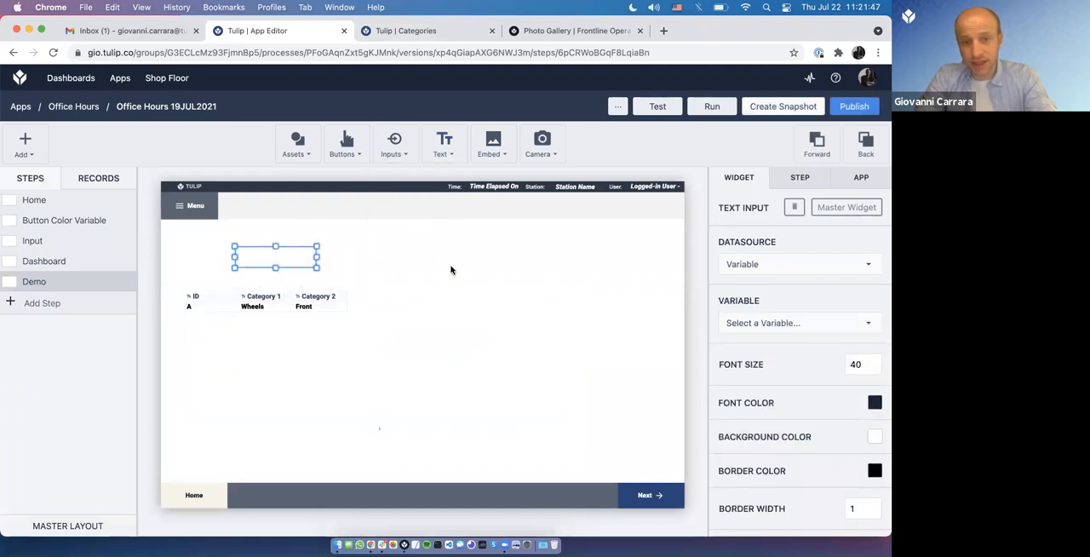
Step: Create a text variable named Filter Category 1 and link it to the text input
left_click(782, 323)
type("Filter ")
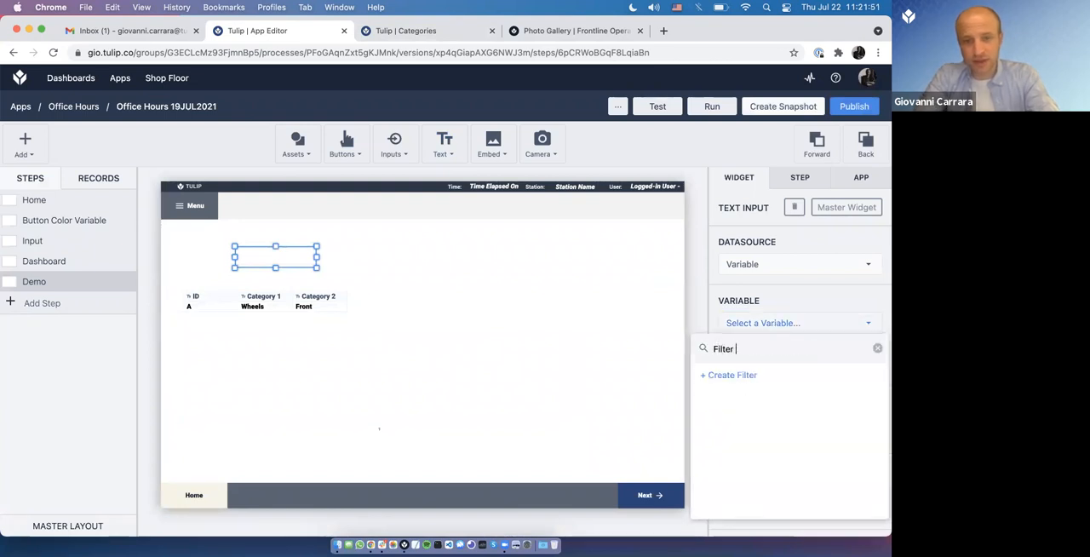
type("Category 1")
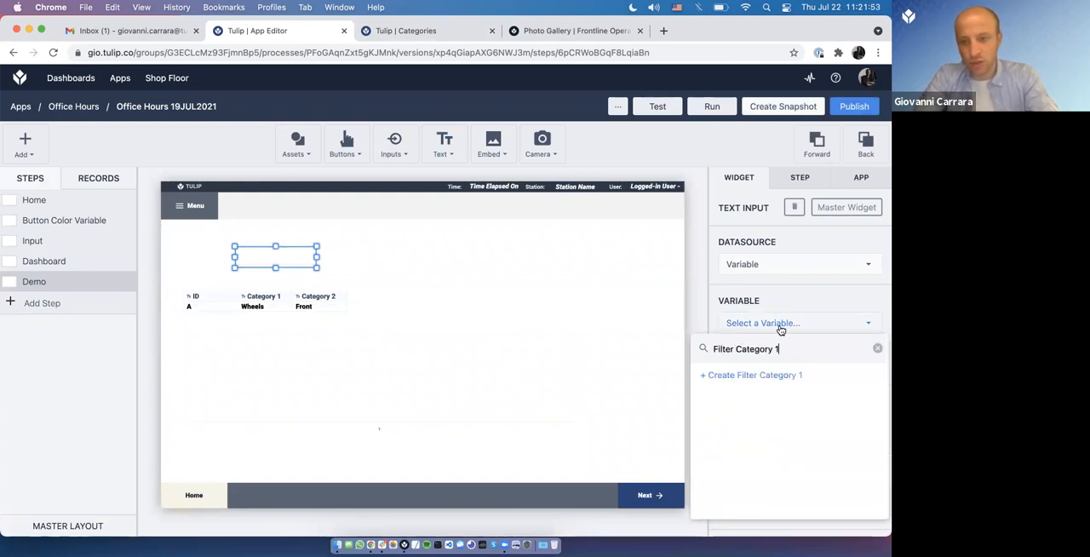
left_click(762, 376)
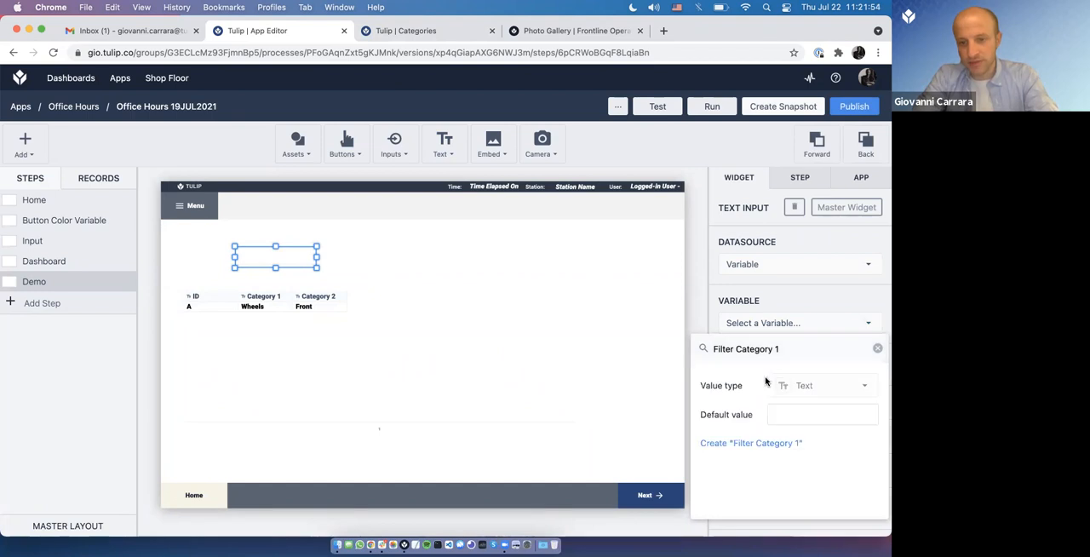
left_click(746, 442)
Step: Add a table filter that includes records where Category 1 equals the variable Filter Category 1, and save it
left_click(372, 338)
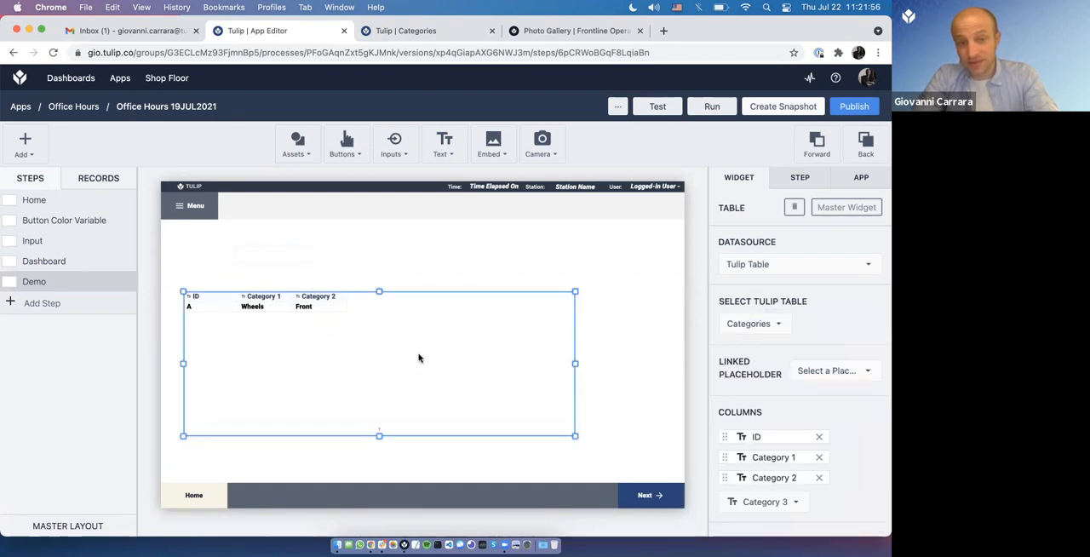
scroll(862, 422, "down", 5)
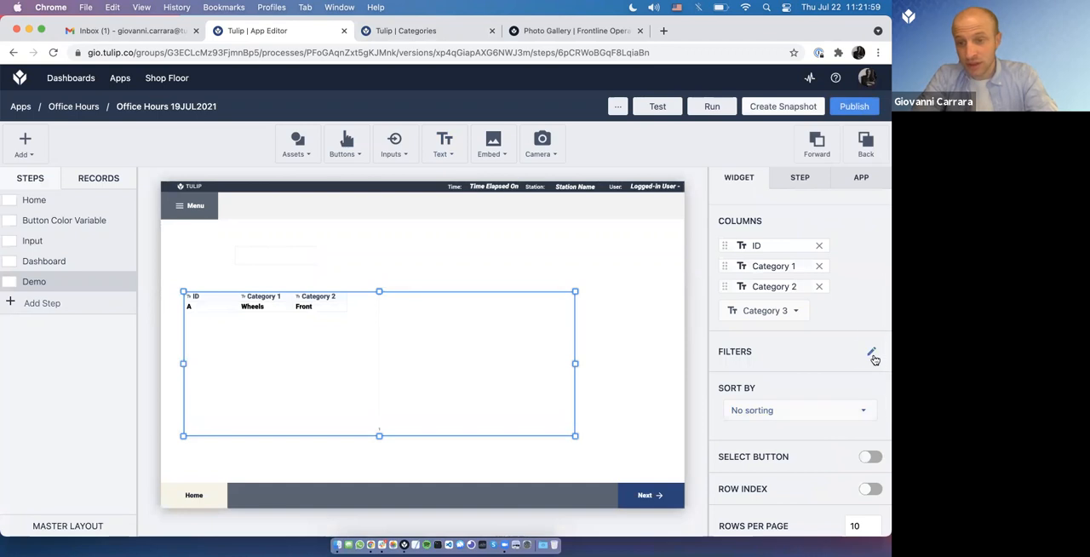
left_click(871, 351)
left_click(256, 271)
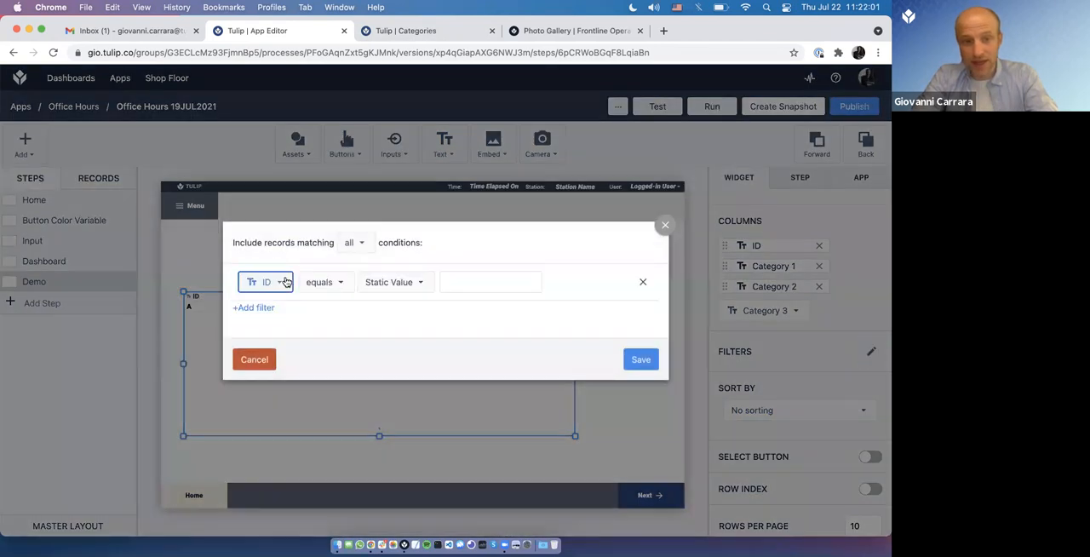
left_click(274, 282)
left_click(281, 327)
left_click(359, 287)
left_click(440, 293)
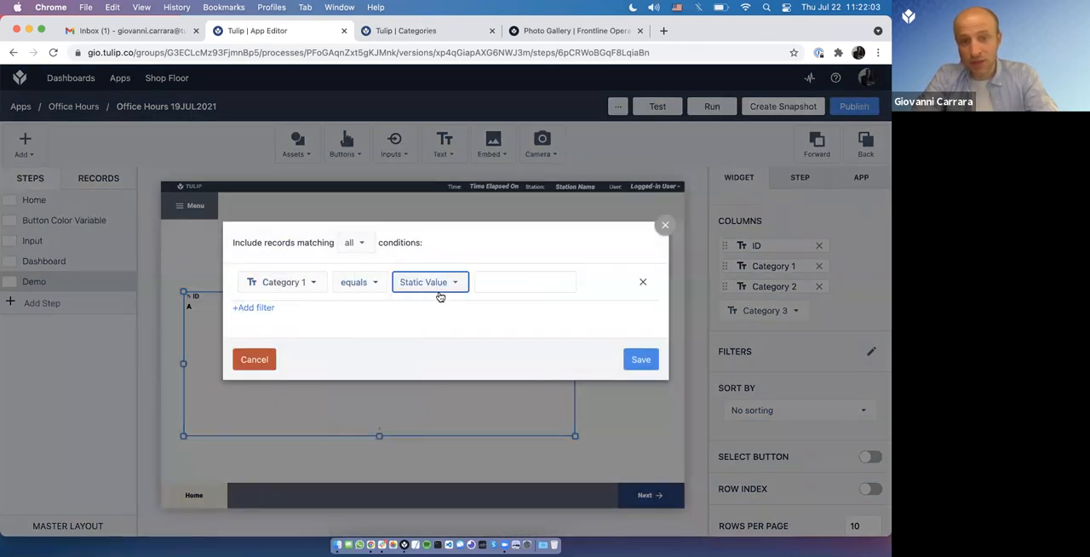
left_click(449, 306)
left_click(506, 284)
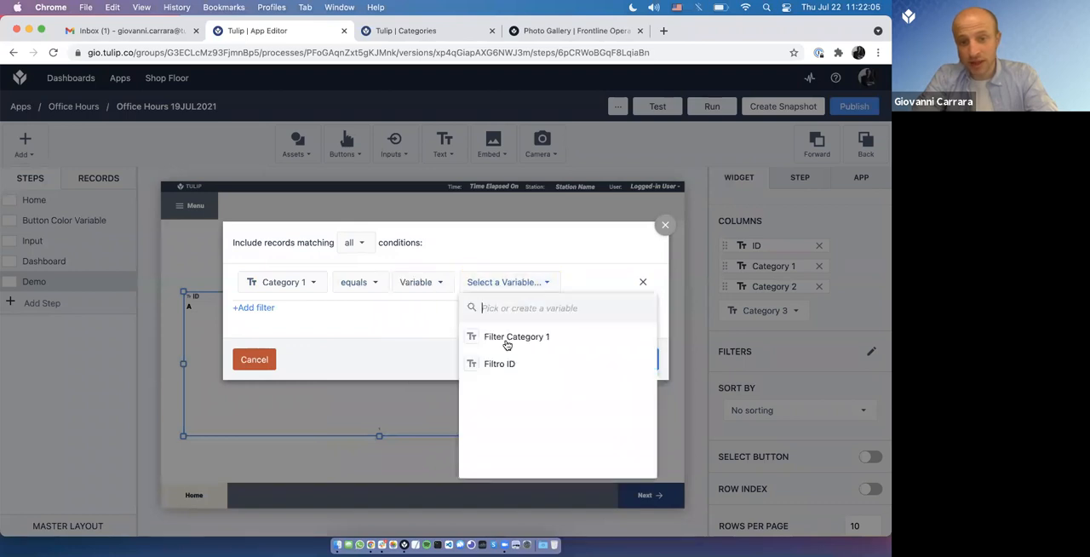
left_click(506, 342)
left_click(640, 359)
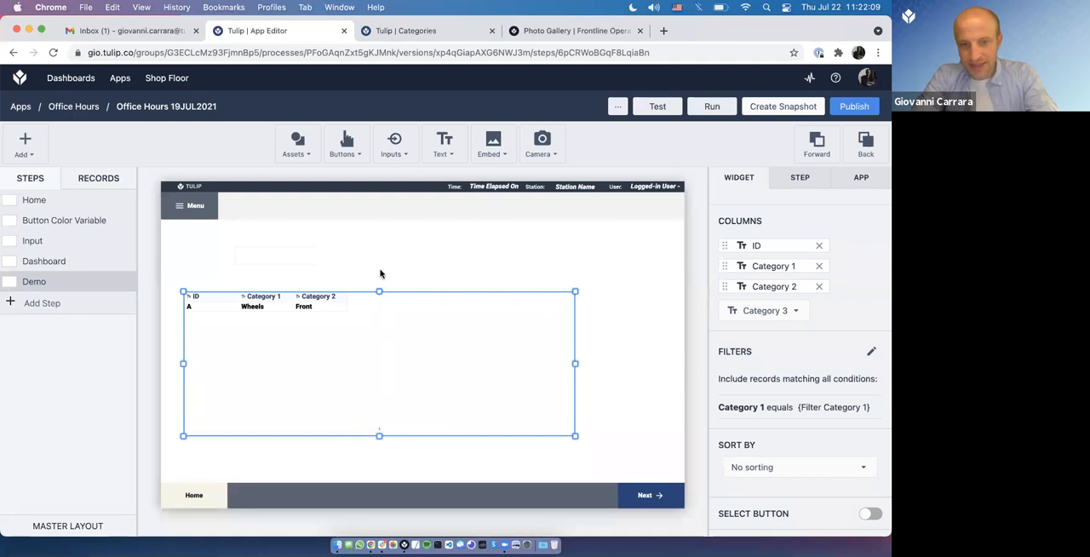
Step: Switch to Tulip Player, advance to the Demo step and test the filter input with Wheel, shortened to Wh
left_click(404, 537)
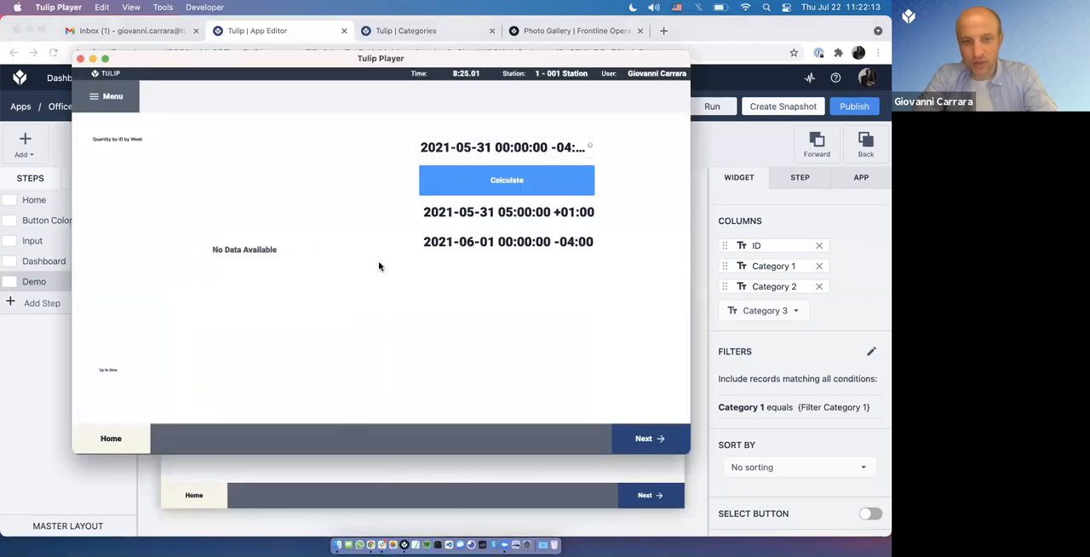
left_click(631, 450)
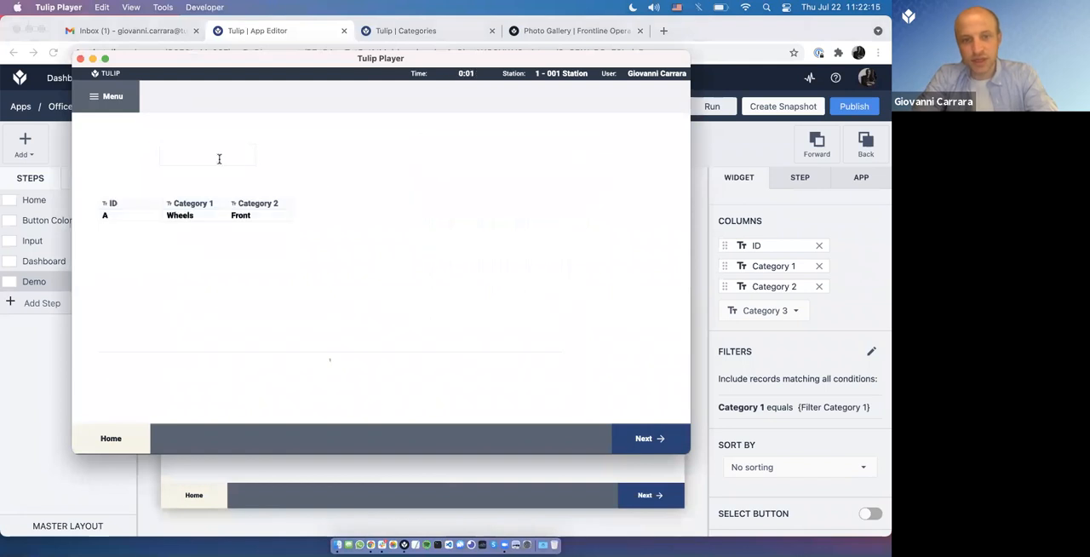
type("Wheel")
key("BackSpace")
key("BackSpace")
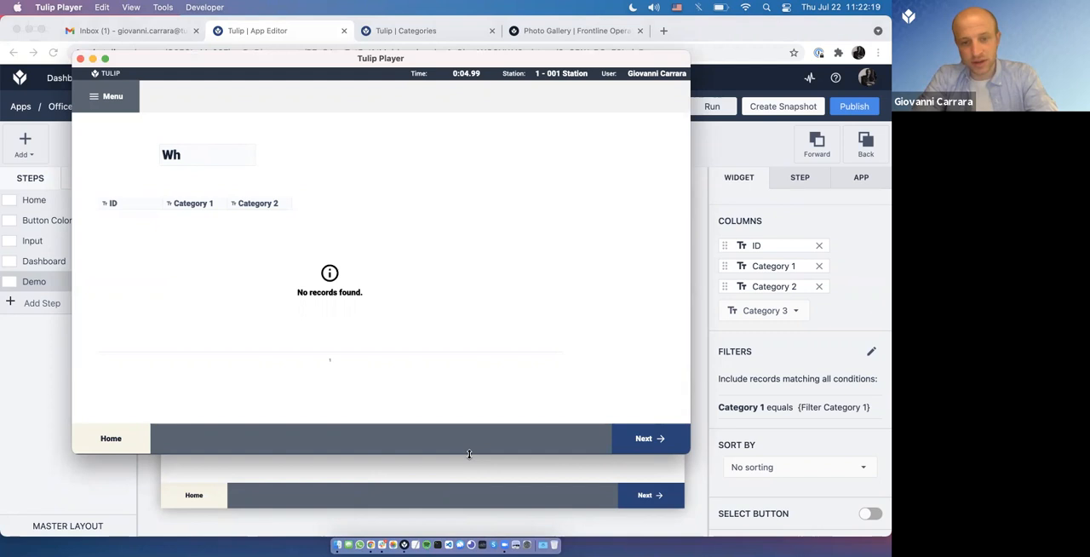
Step: Back in the app editor, set the table filter's Category 1 condition to contains and save it
left_click(466, 481)
left_click(867, 357)
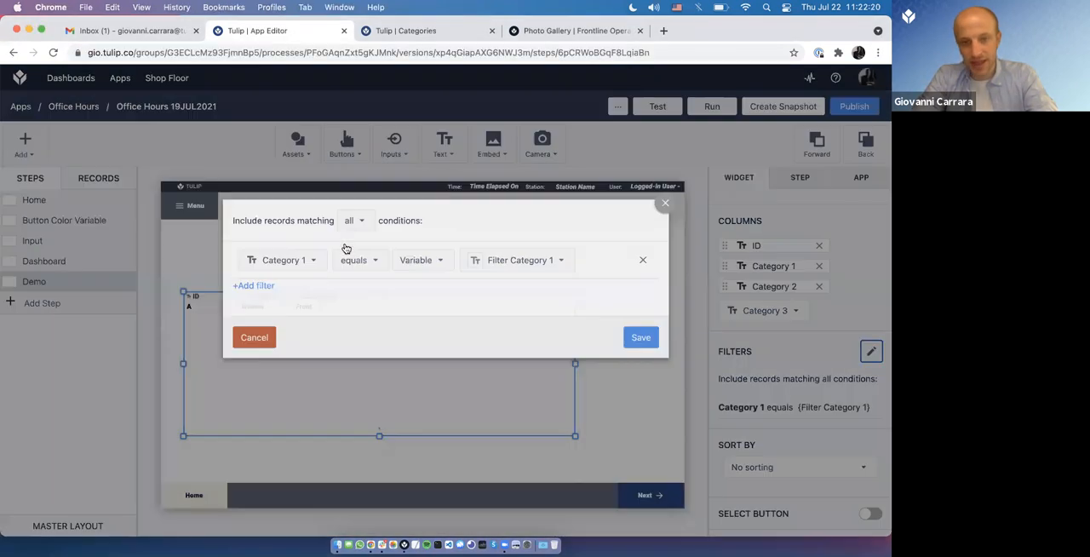
left_click(360, 282)
left_click(382, 397)
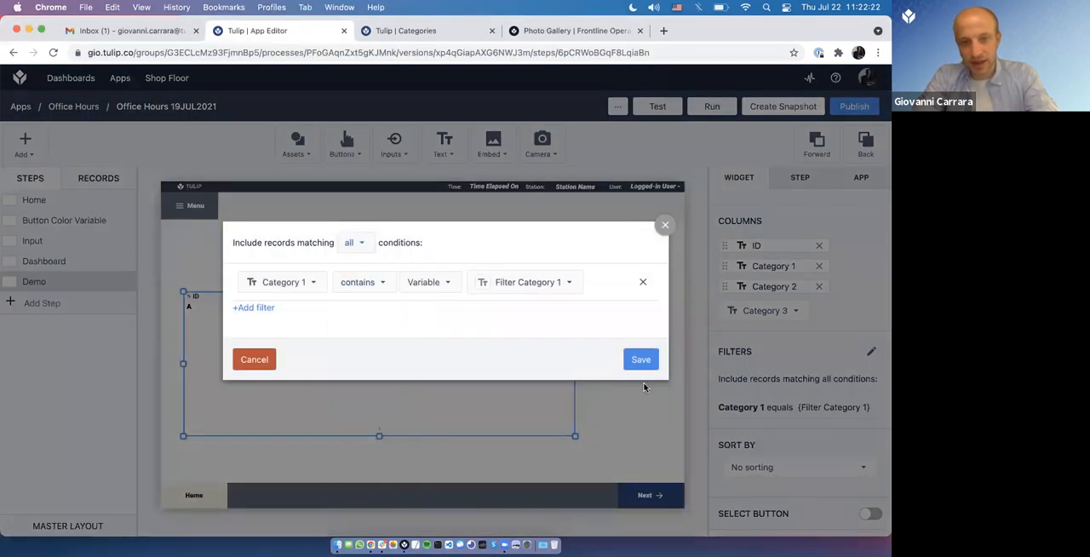
left_click(641, 360)
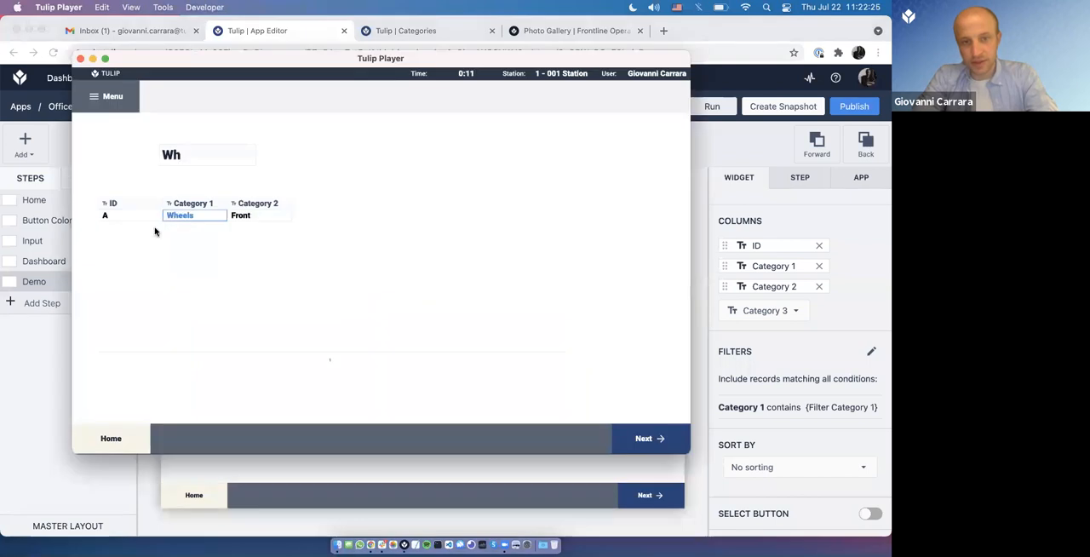
Step: In the Categories table, create a record with ID B, Category 1 Springs, Category 2 Front and Category 3 Left
left_click(414, 471)
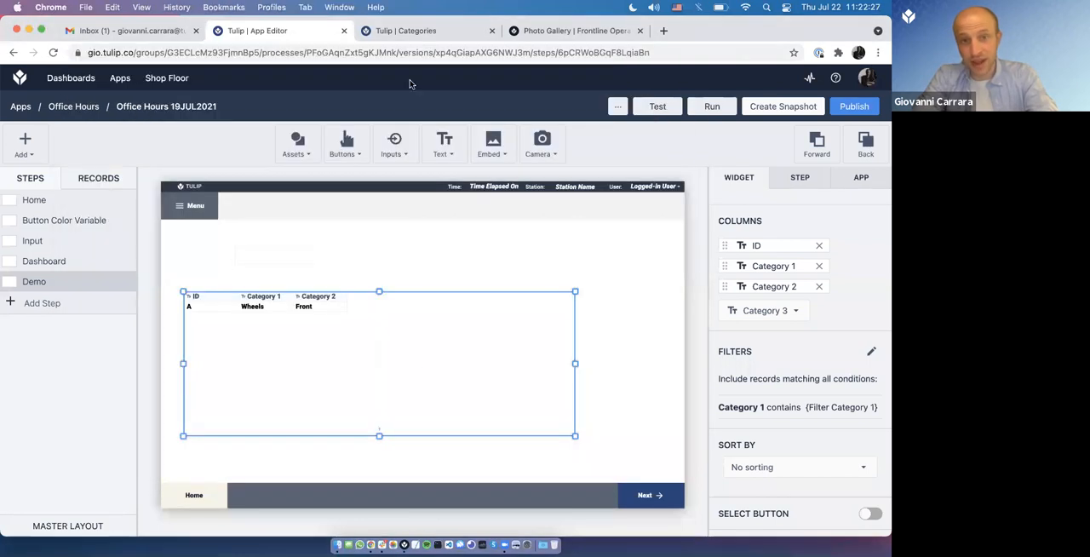
left_click(417, 34)
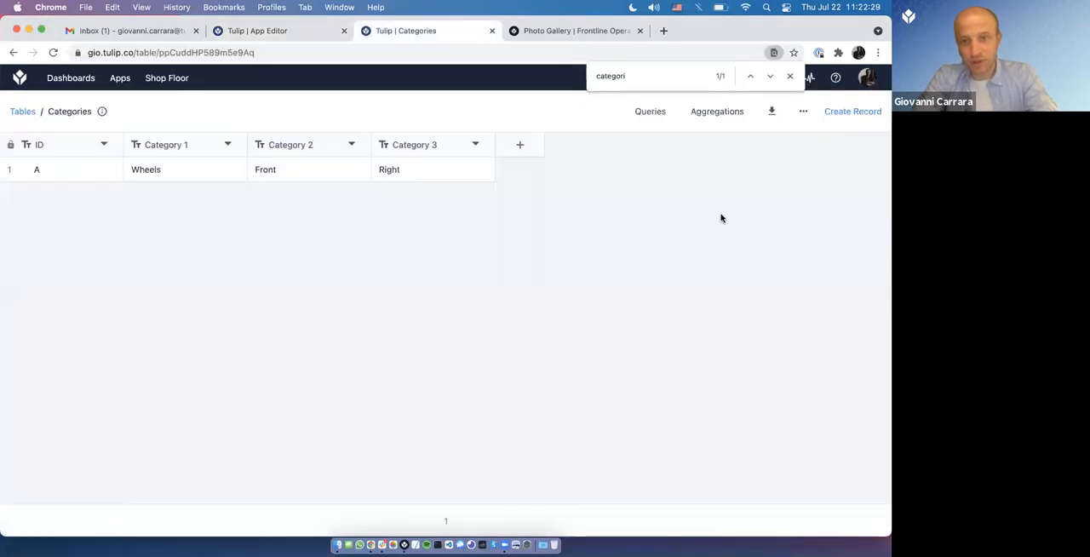
left_click(850, 112)
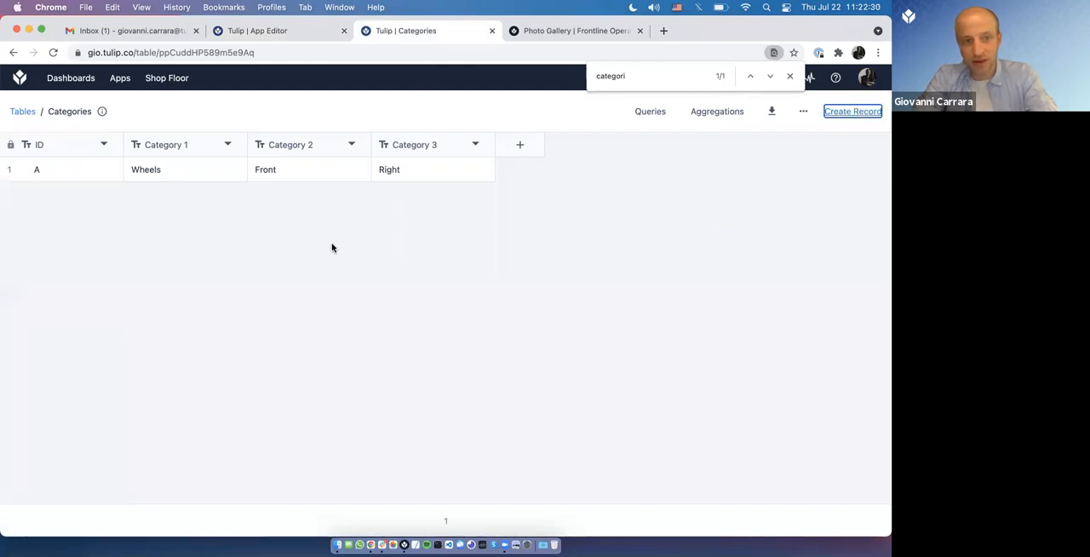
left_click(355, 242)
type("B")
key("Tab")
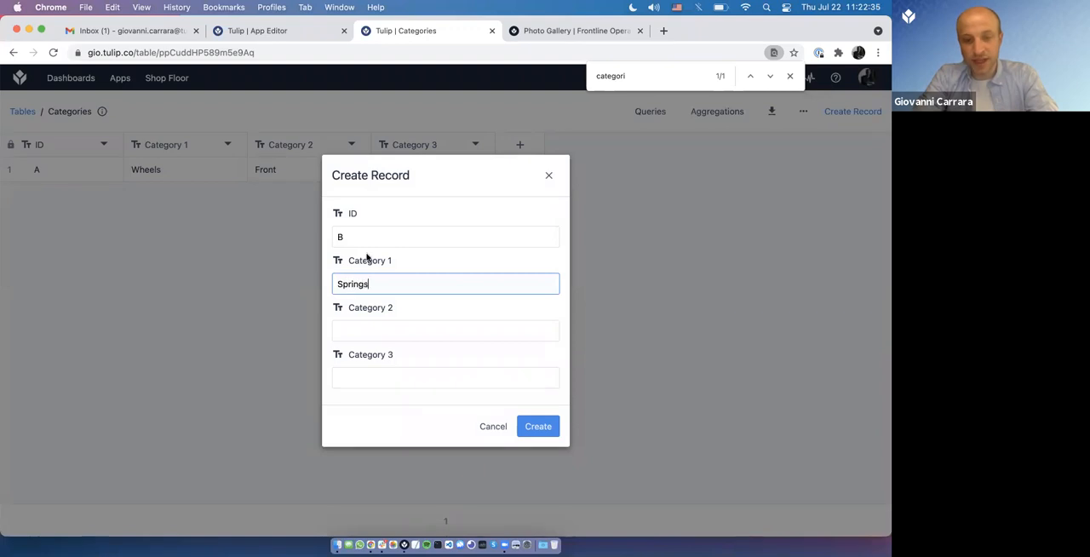
left_click(433, 329)
type("Front")
key("Tab")
type("Left")
key("Return")
Step: Switch to Tulip Player and test the Category 1 filter input with Sprin, followed by Wheel
key("super+Tab")
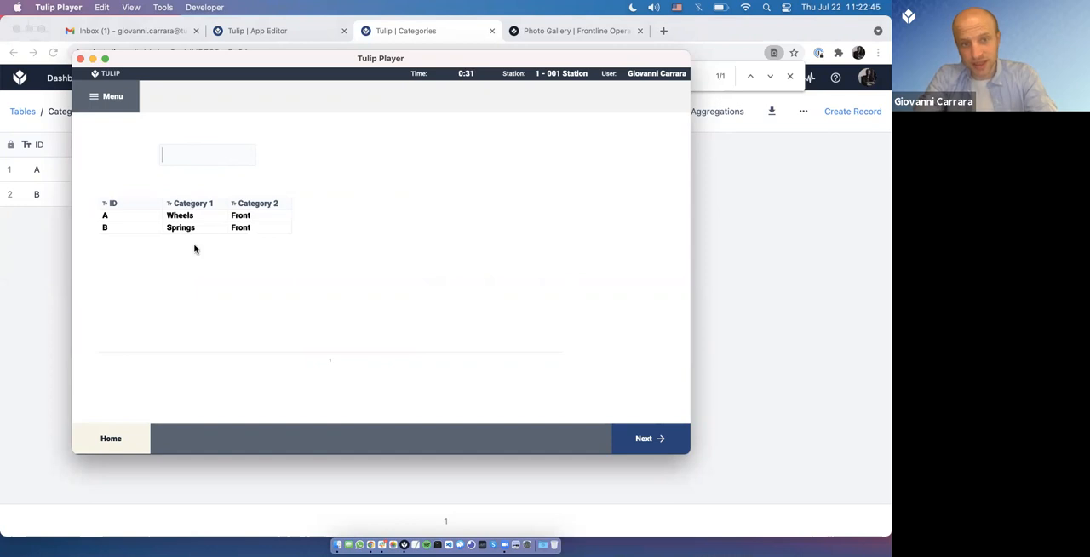
type("rin")
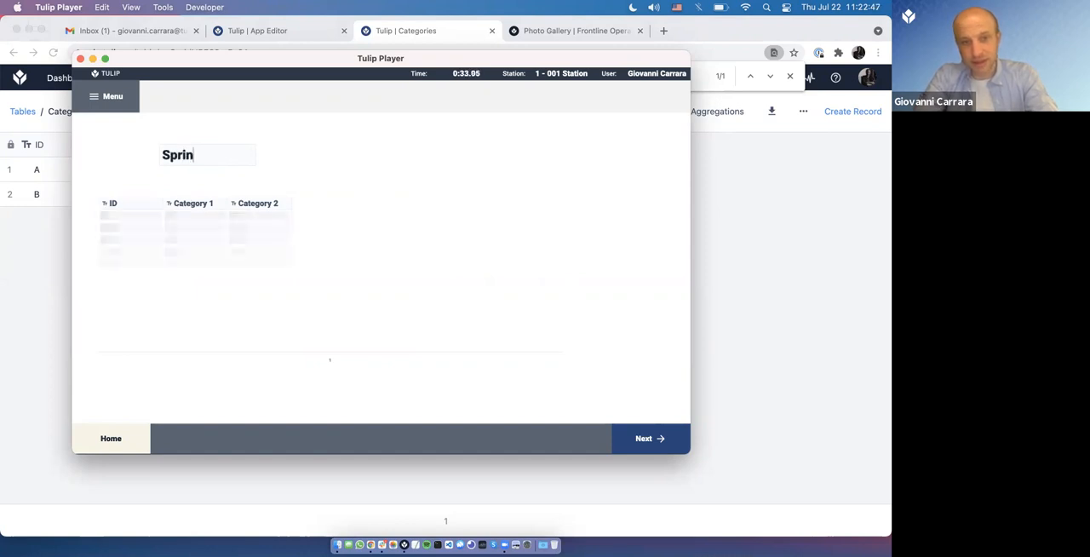
key("ctrl+a")
type("Wheel")
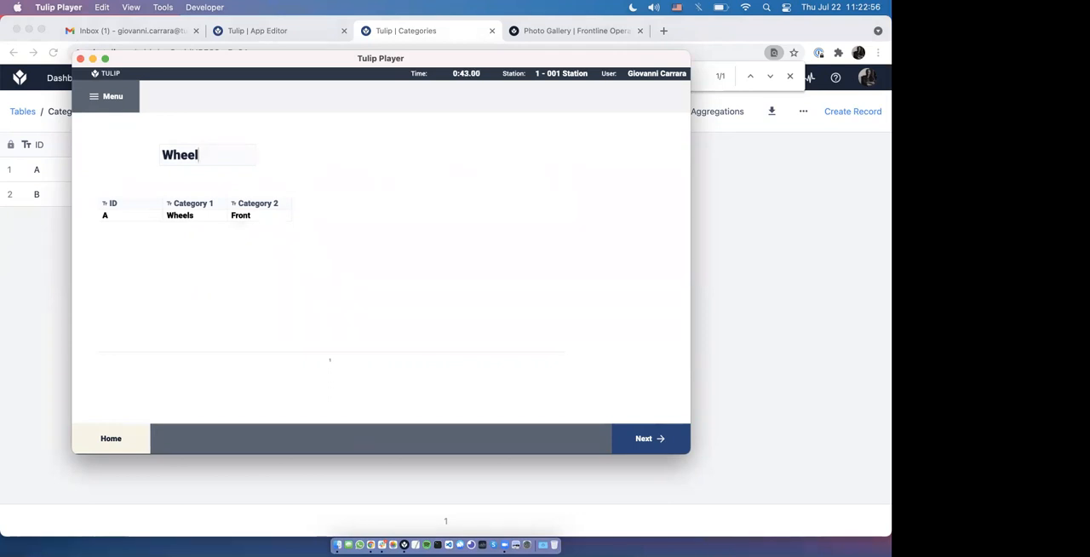
Step: Back in the app editor, replace the text input above the Demo step's table with a single-select dropdown
left_click(256, 30)
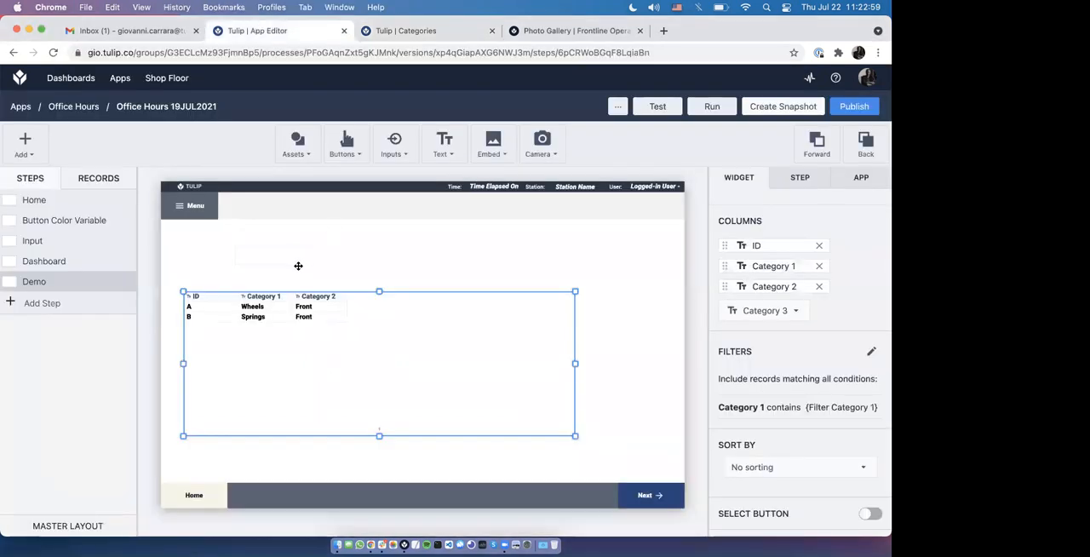
left_click(298, 265)
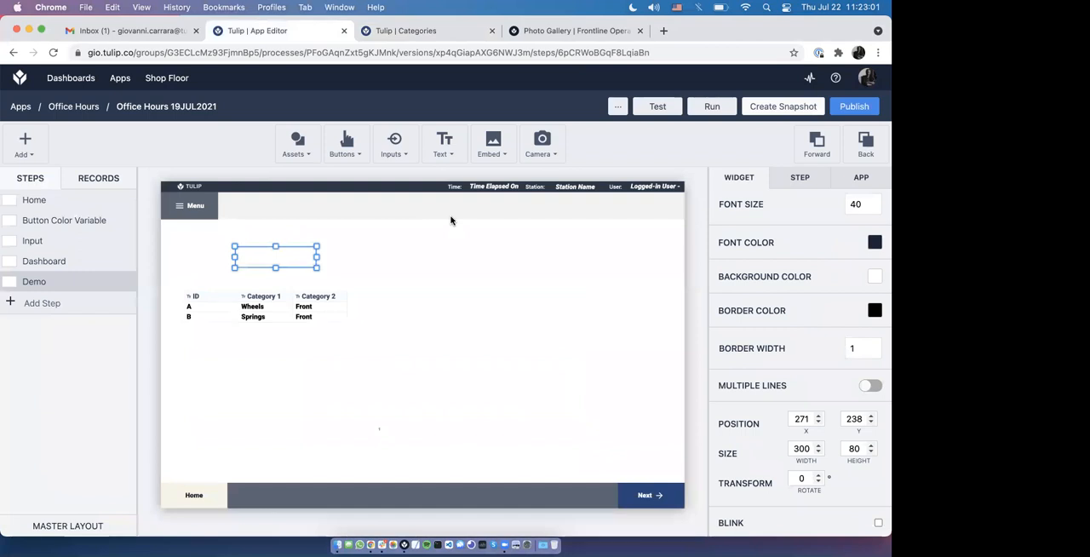
key("super+Tab")
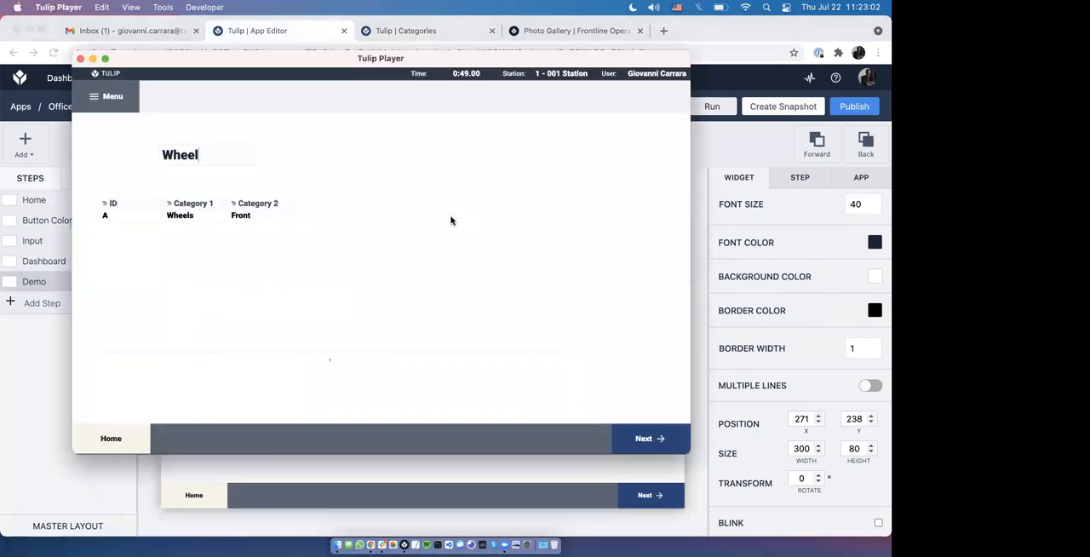
key("super+Tab")
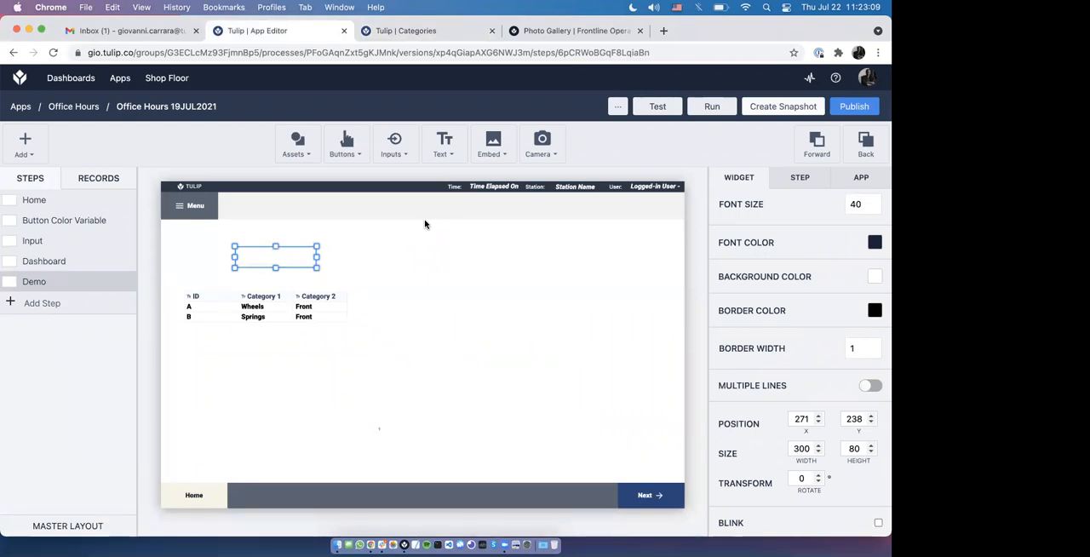
left_click(394, 141)
left_click_drag(433, 343, 350, 252)
left_click(276, 253)
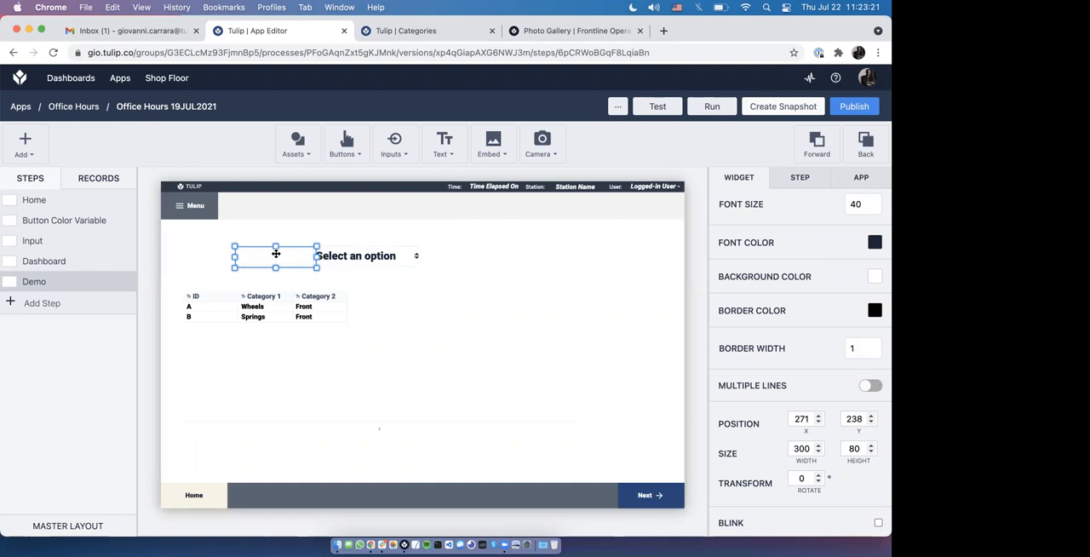
key("Delete")
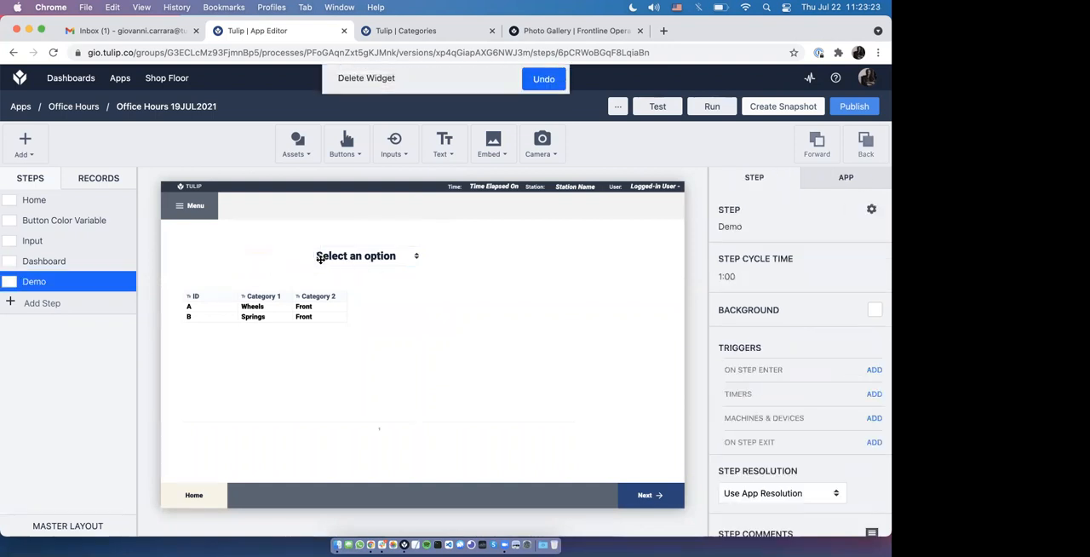
left_click_drag(372, 261, 317, 259)
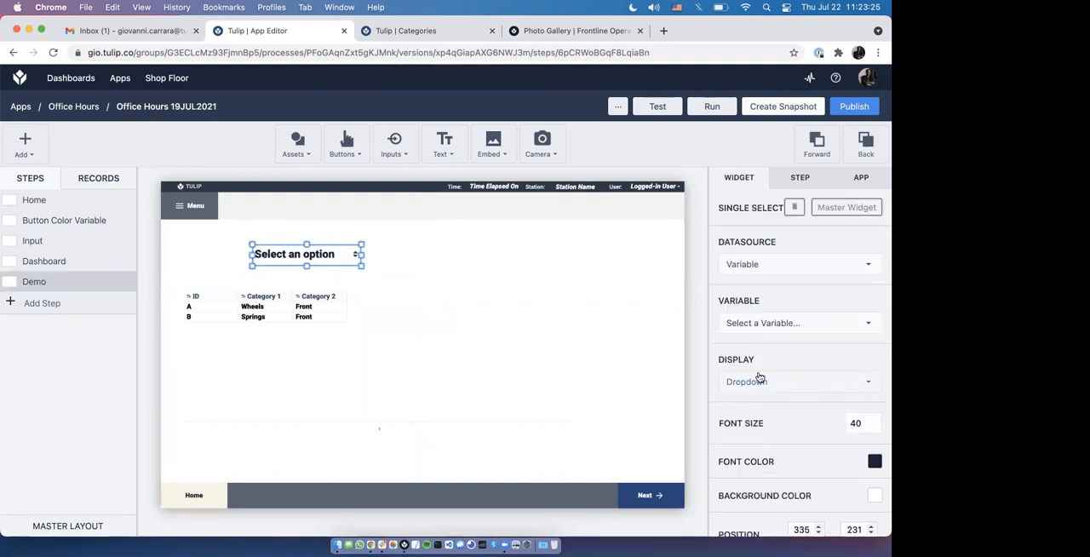
Step: Link the dropdown to the Filter Category 1 variable and give it the static options Wheels and Springs
left_click(760, 329)
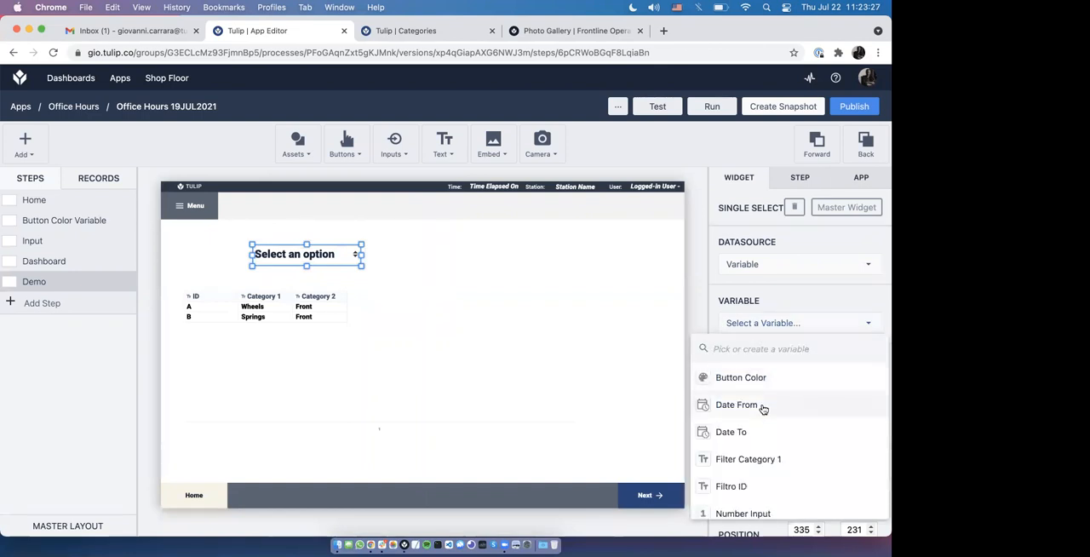
left_click(766, 461)
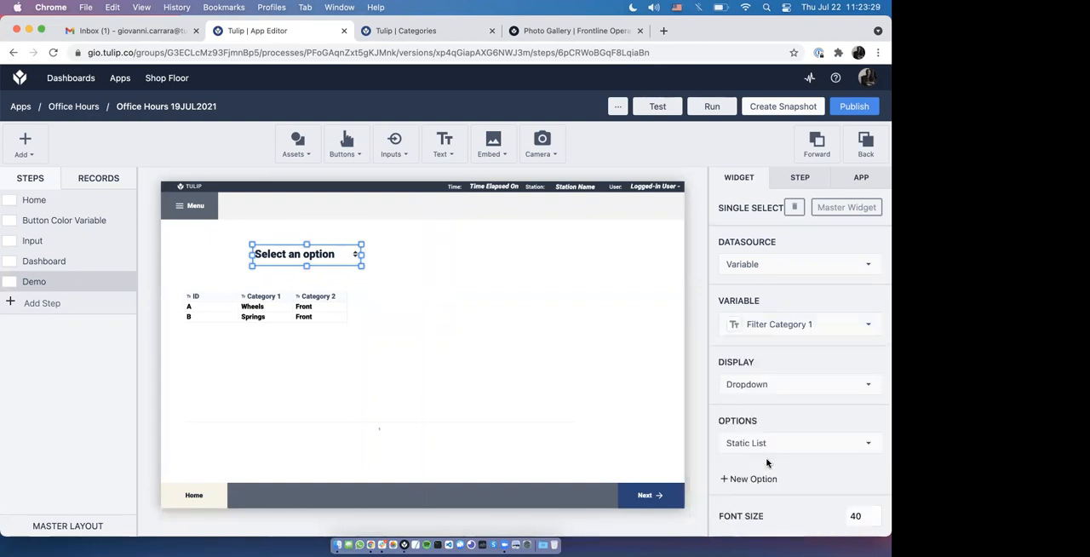
scroll(771, 442, "down", 1)
left_click(771, 442)
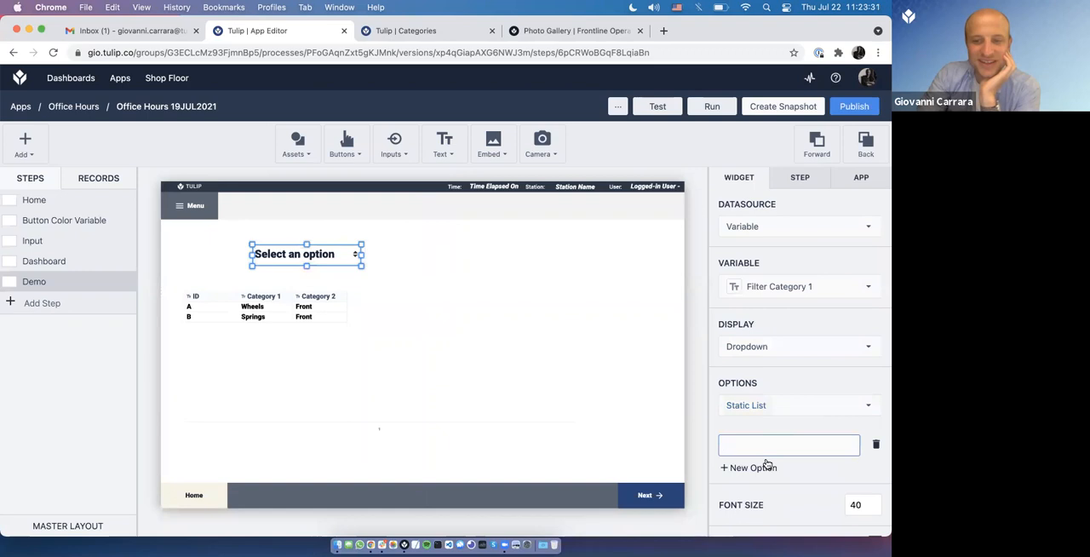
left_click(768, 463)
left_click(764, 460)
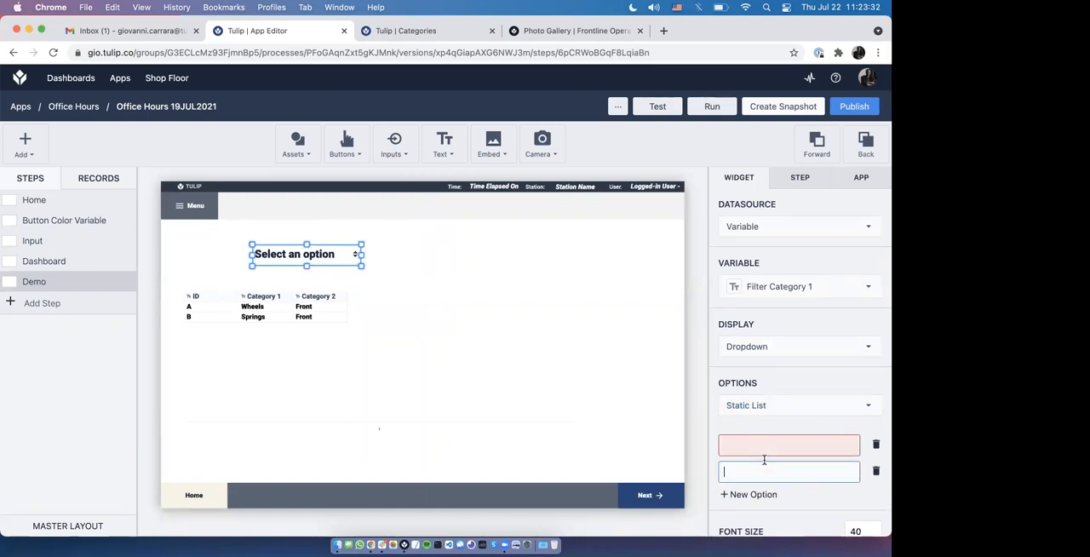
left_click(764, 441)
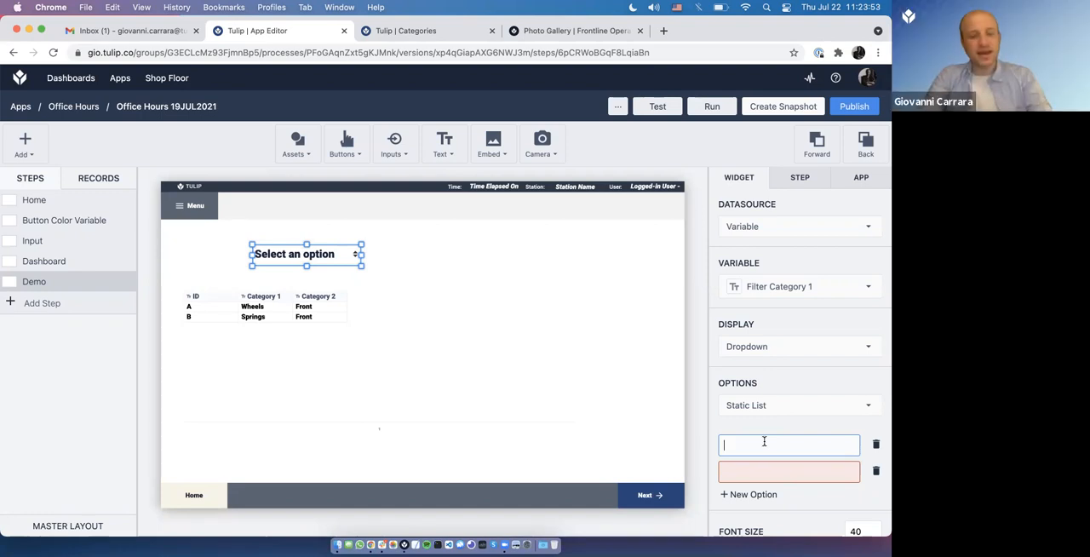
type("Wheels")
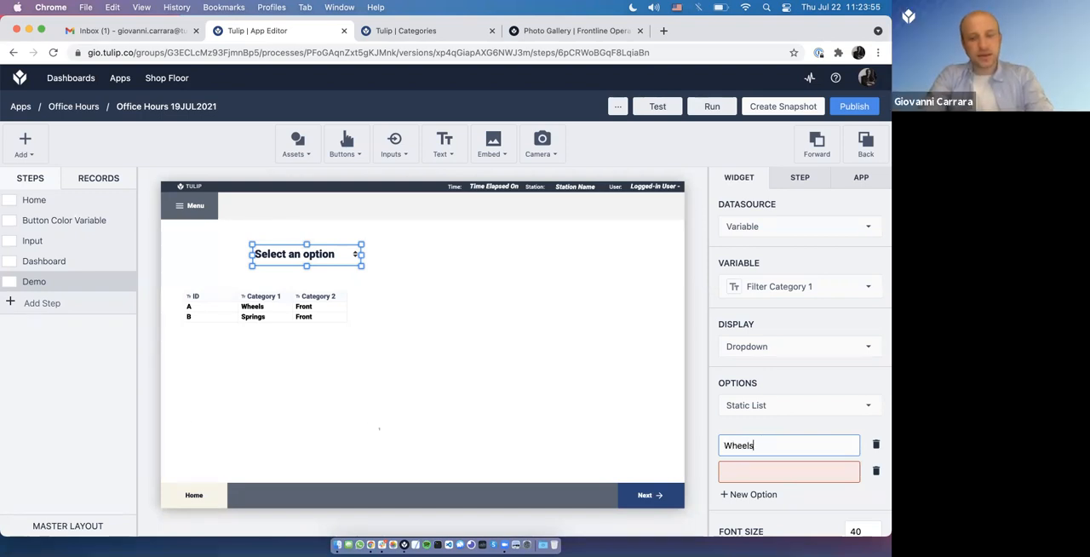
left_click(795, 470)
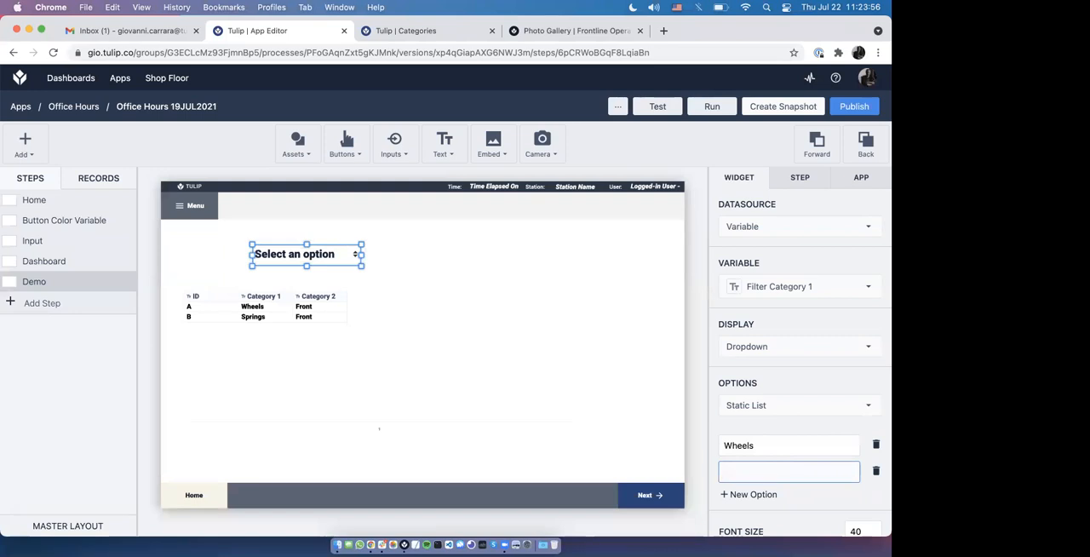
left_click(679, 391)
Step: Switch to Tulip Player and test the dropdown filter by choosing Wheels, Springs and Wheels again
key("super+Tab")
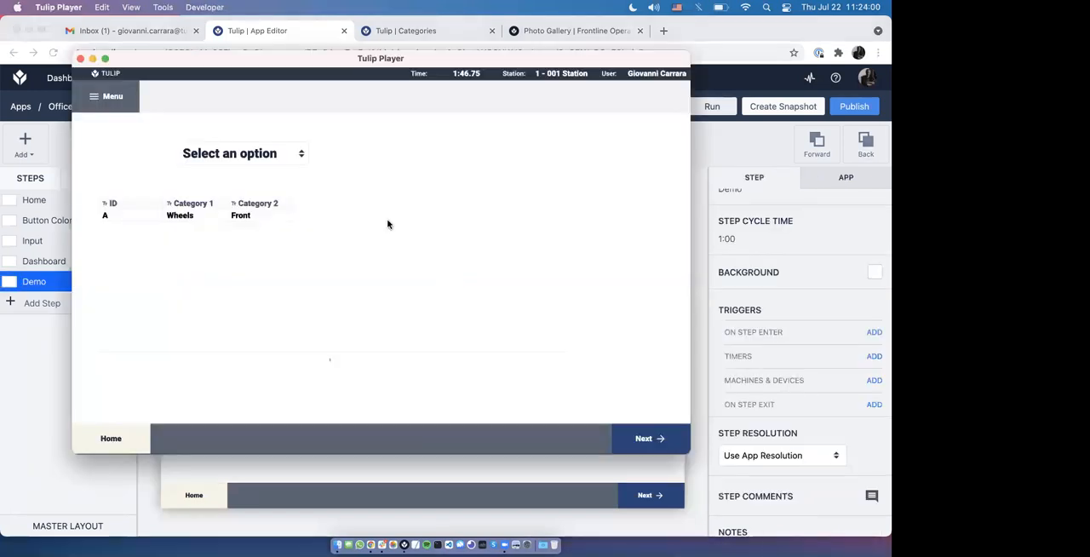
left_click(274, 159)
left_click(262, 165)
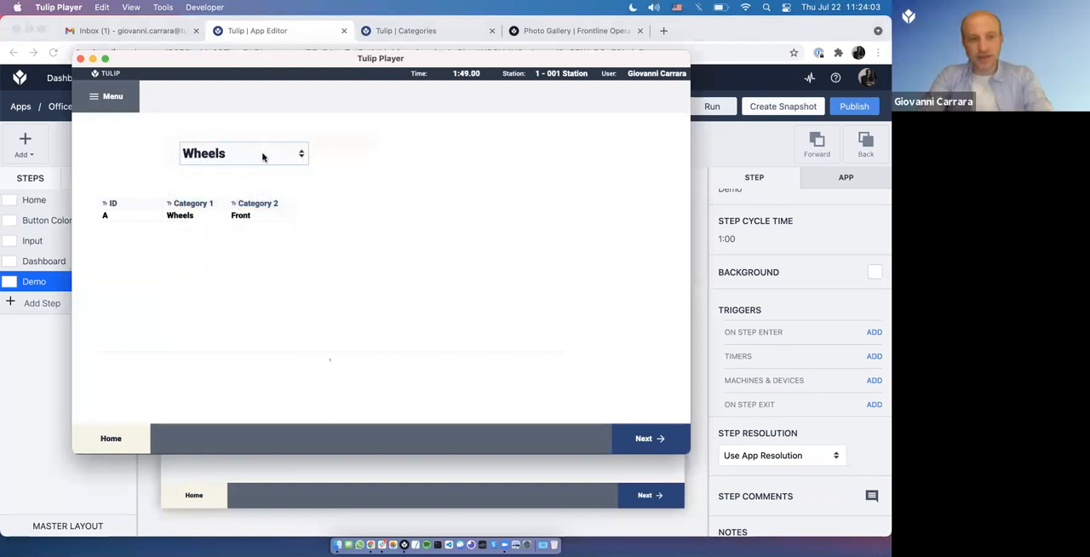
left_click(262, 162)
left_click(263, 190)
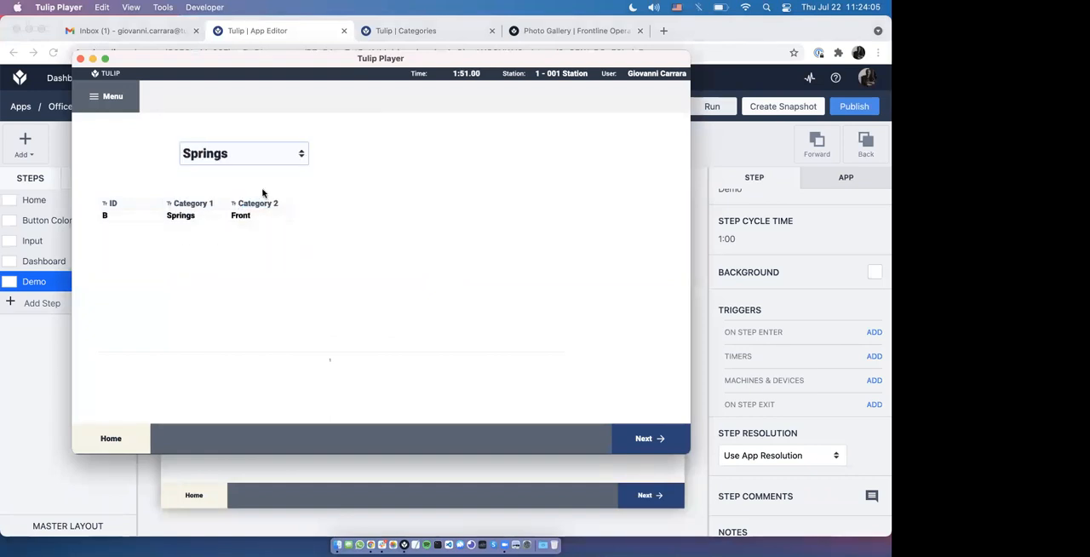
left_click(263, 161)
left_click(263, 128)
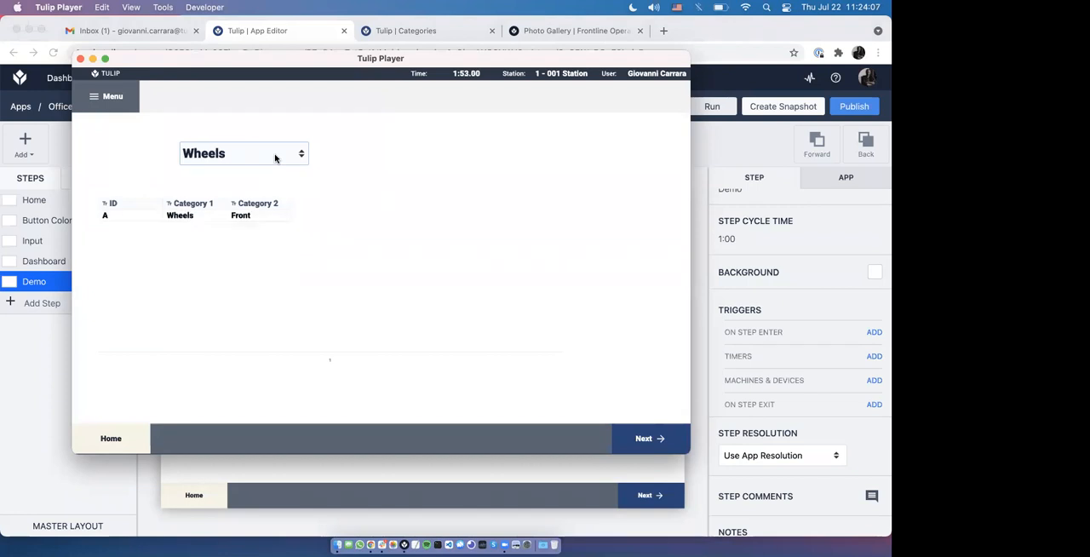
left_click(275, 155)
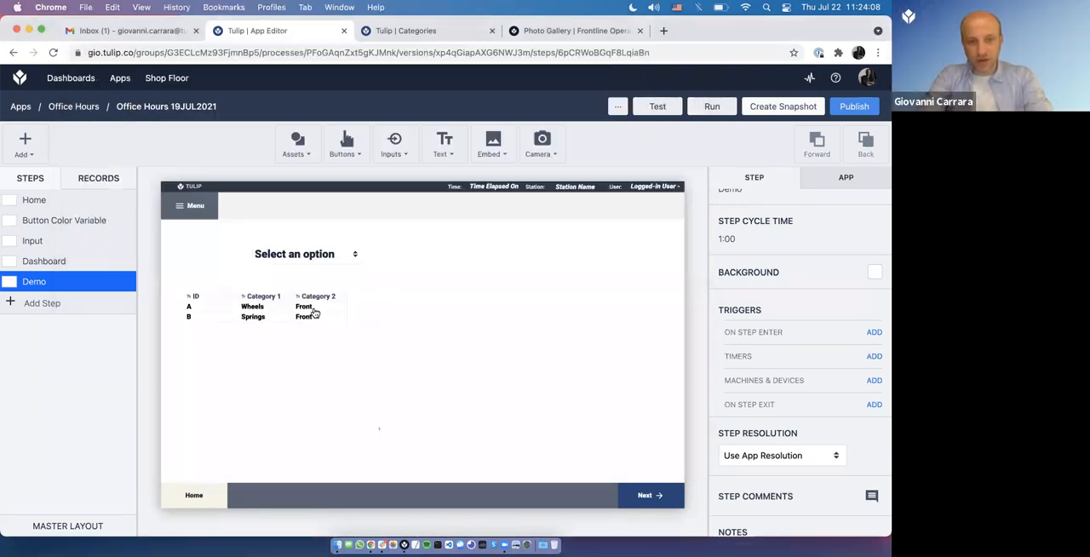
Step: Back in the app editor, set the single-select widget's display to Menu
left_click(302, 264)
left_click(774, 351)
left_click(758, 391)
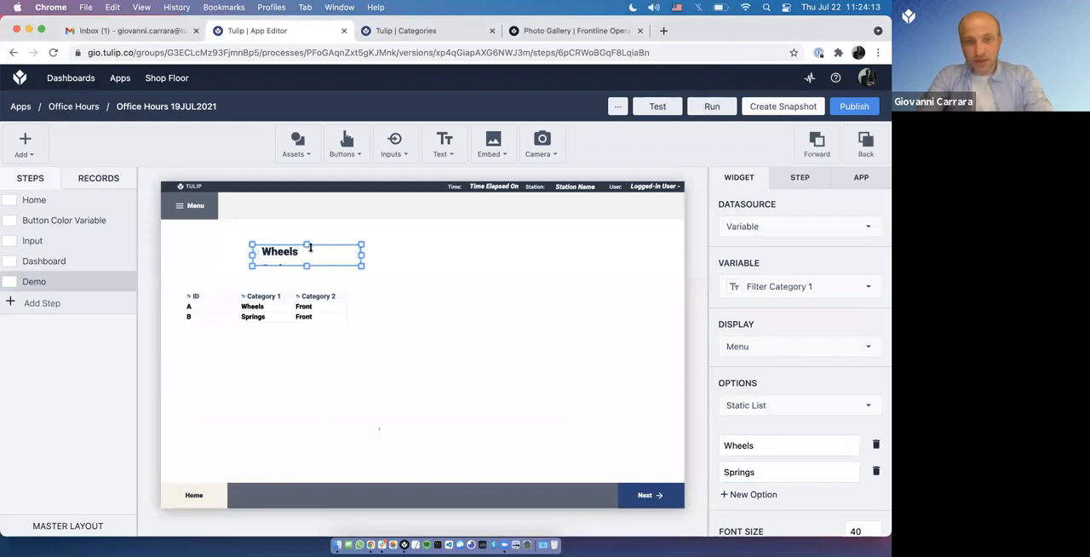
Step: Move the table to the right, place the single-select menu at the canvas's left edge and stretch it downward to fit both options
left_click(334, 312)
left_click_drag(185, 363, 399, 362)
left_click(226, 265)
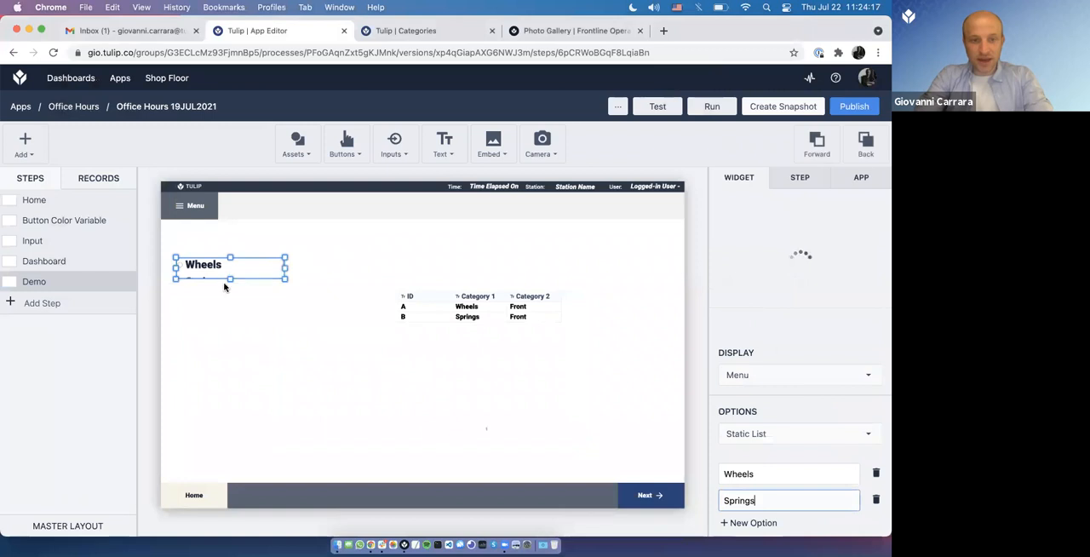
left_click_drag(229, 280, 234, 370)
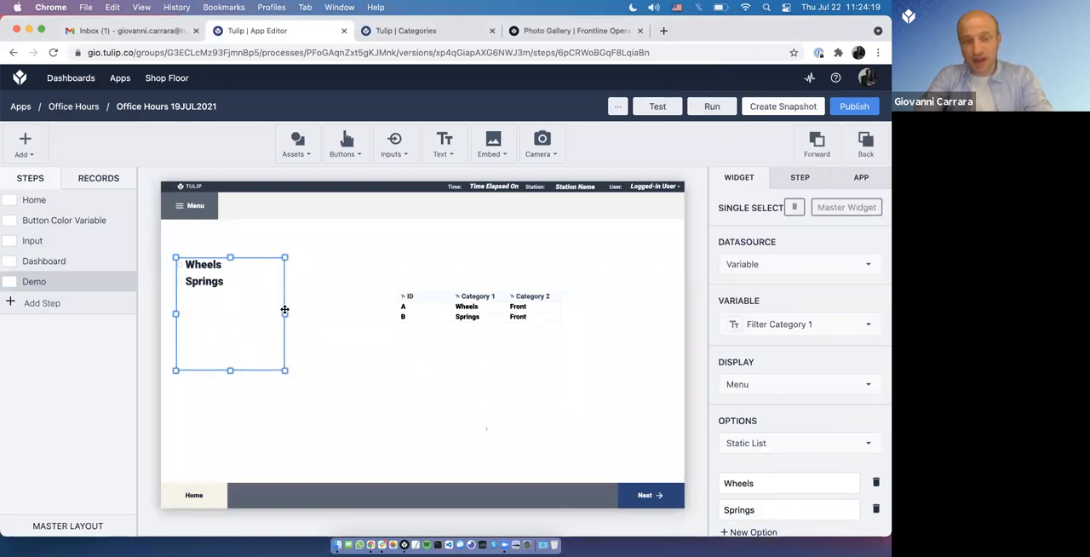
Step: Switch to Tulip Player and test the menu filter by alternating between Springs and Wheels
key("super+Tab")
left_click(129, 190)
left_click(124, 166)
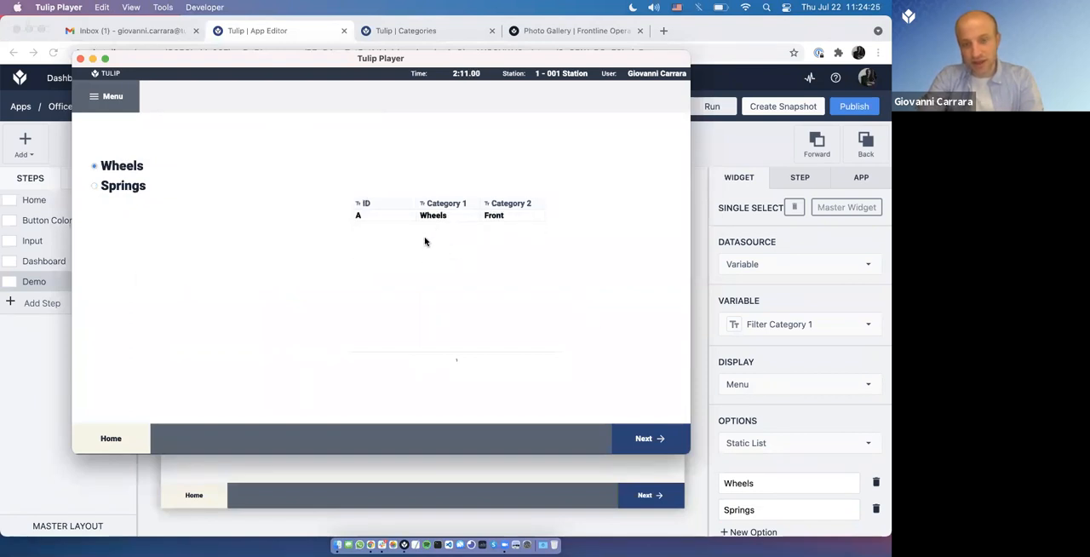
left_click(121, 189)
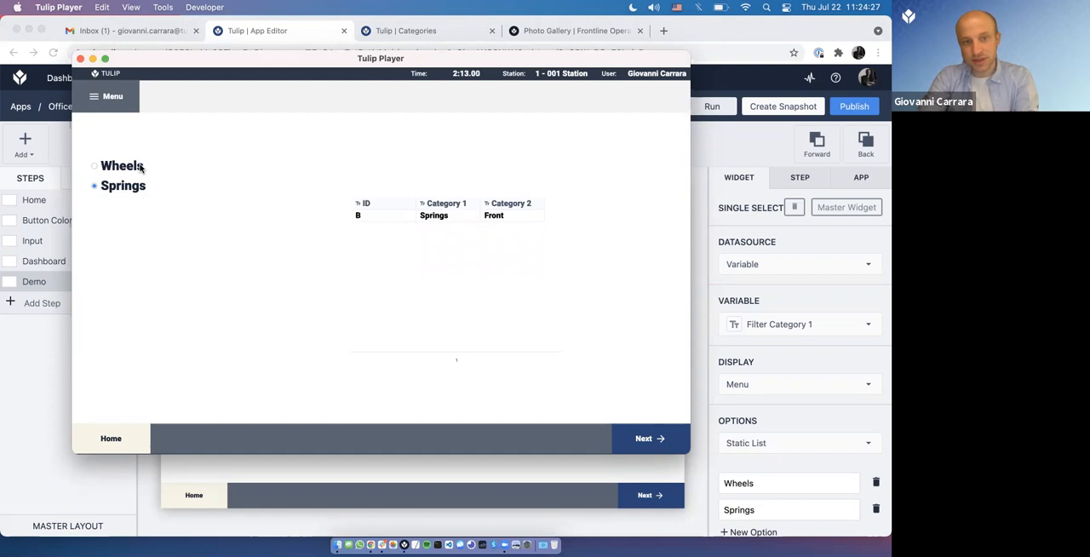
left_click(137, 168)
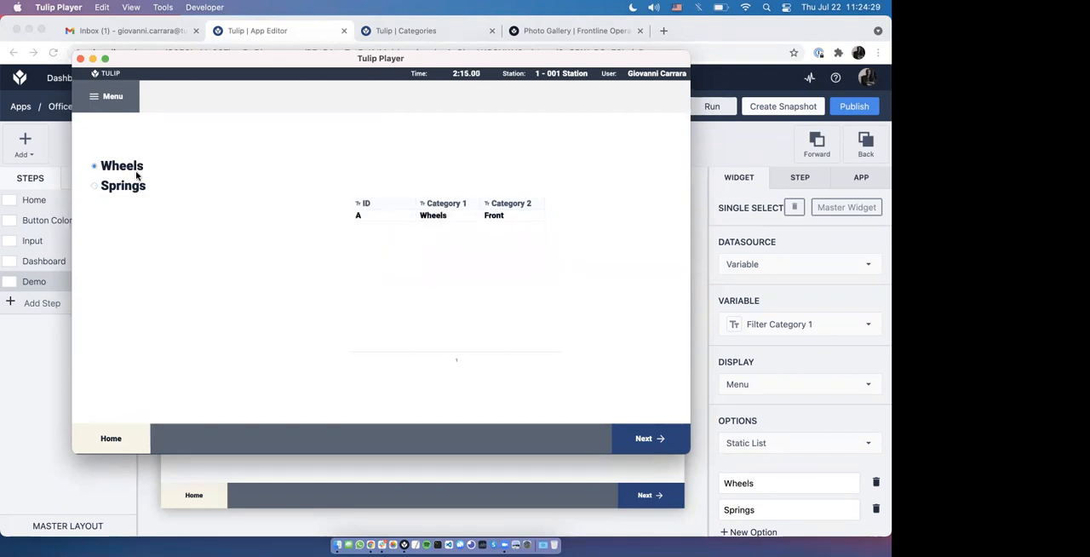
left_click(134, 189)
left_click(134, 167)
Step: Switch to the Categories table in Chrome and try to create record B with categories Wheels, Rear and Right
left_click(414, 32)
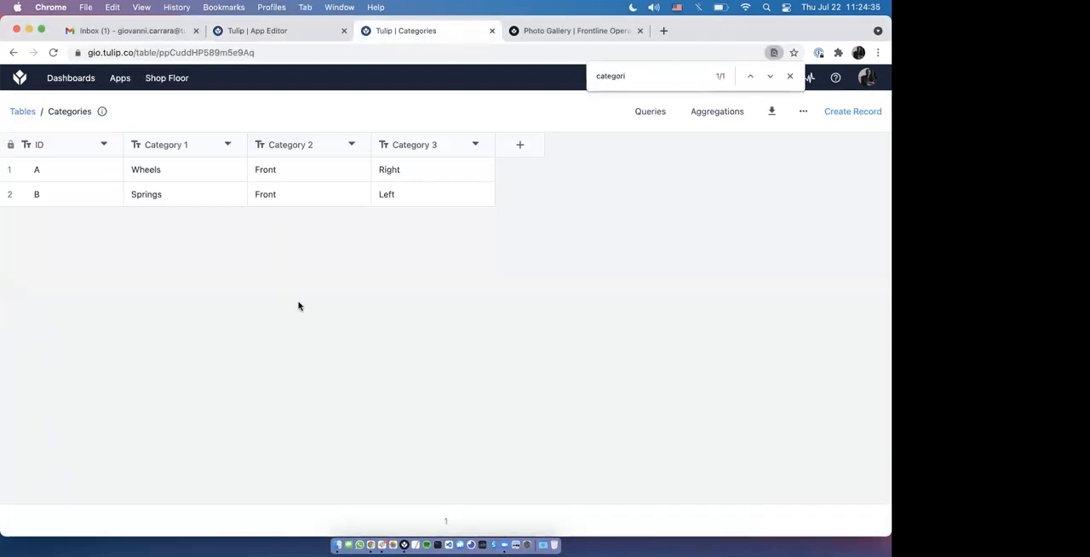
left_click(789, 76)
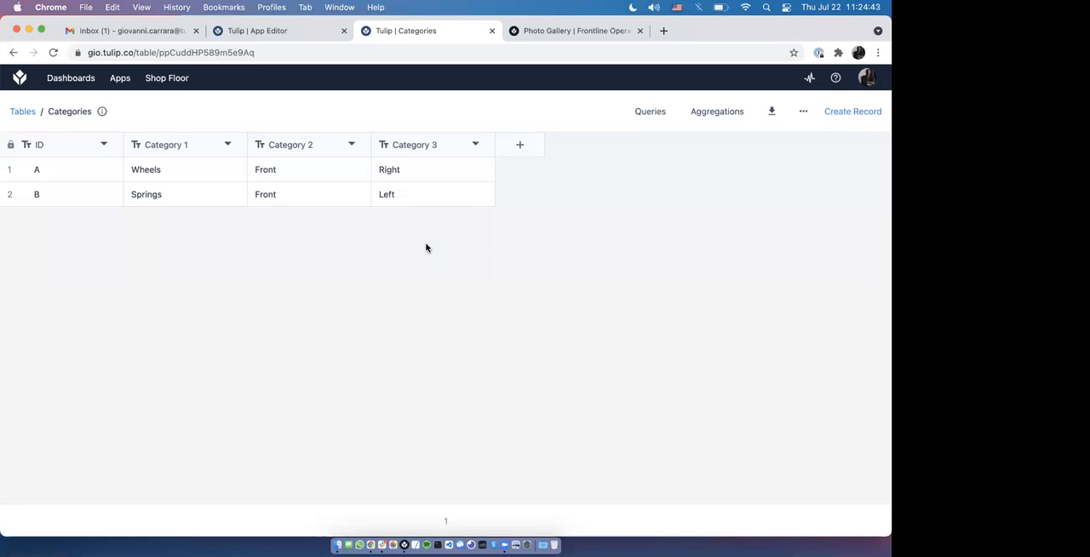
left_click(852, 111)
left_click(392, 232)
type("B")
key("Tab")
type("Whe")
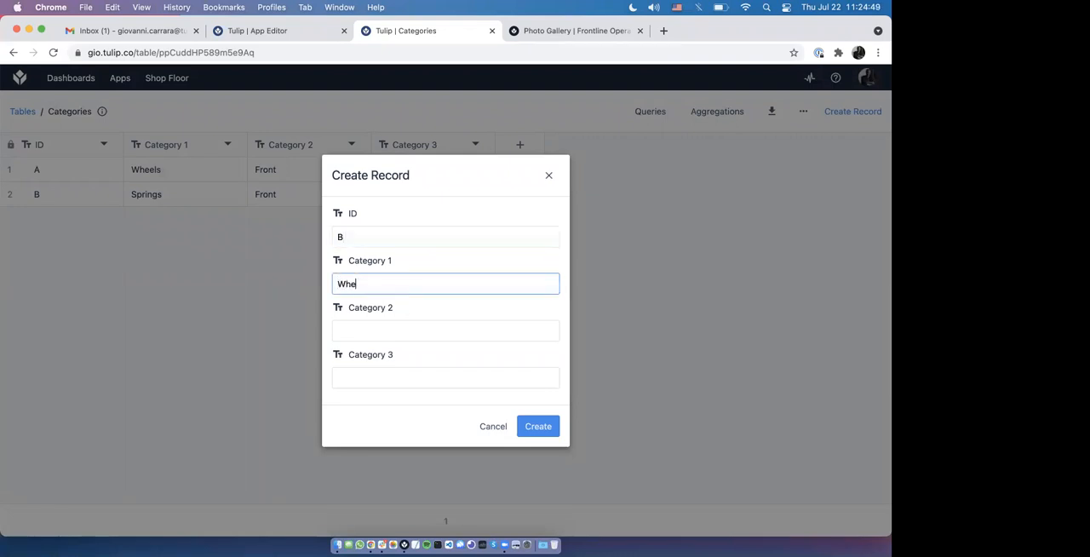
type("els")
key("Tab")
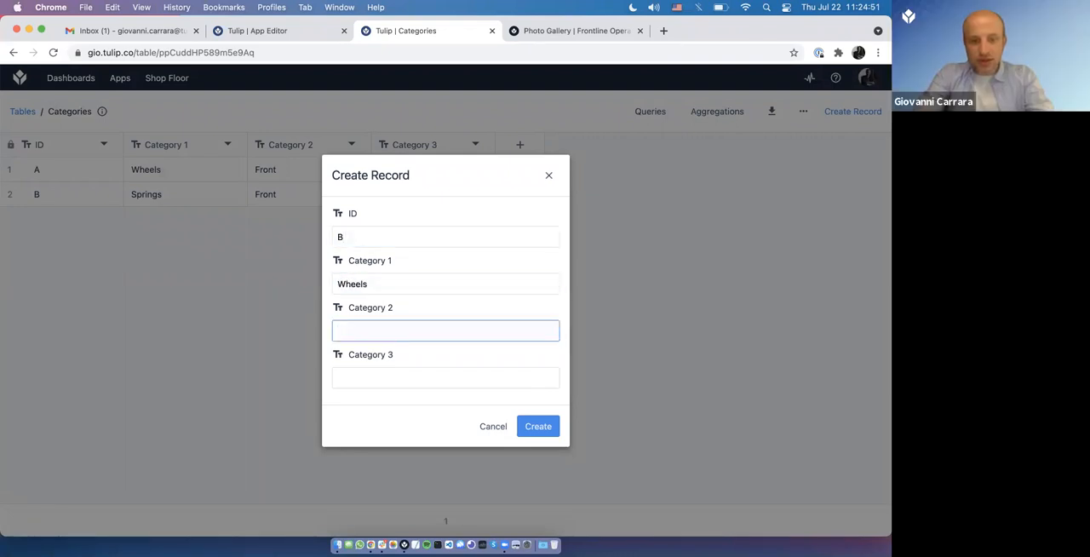
left_click(392, 376)
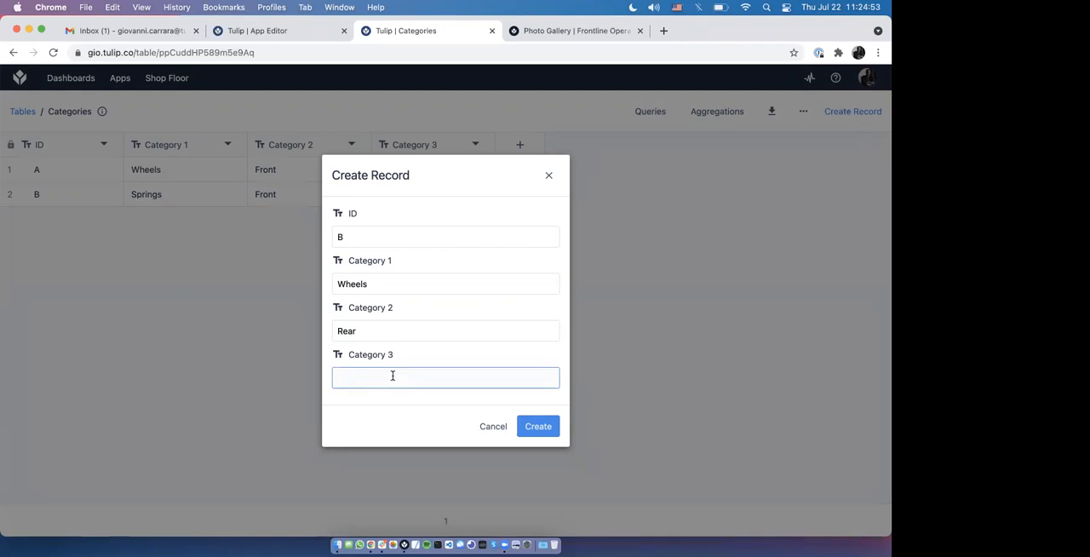
type("Right")
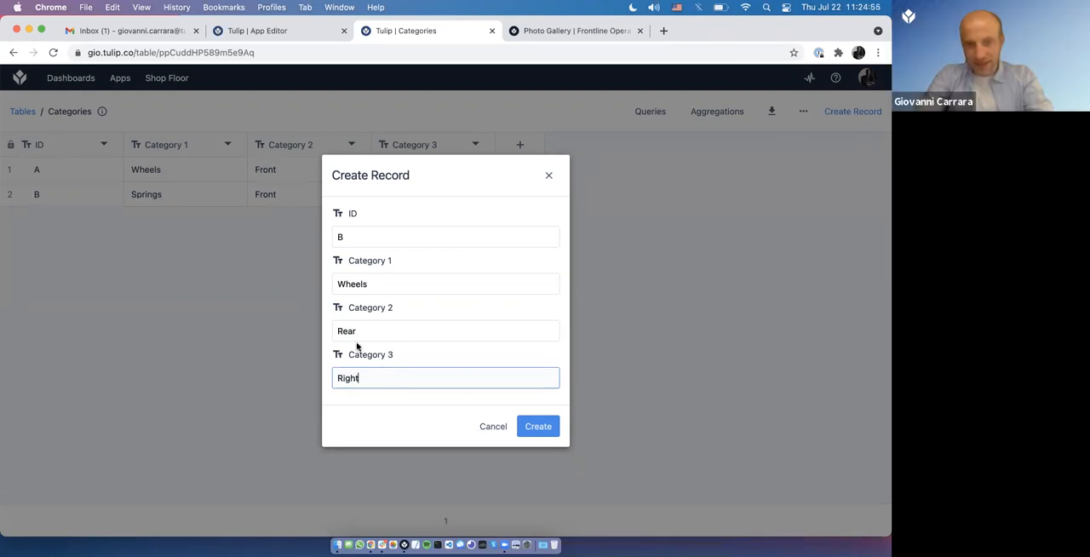
left_click(538, 435)
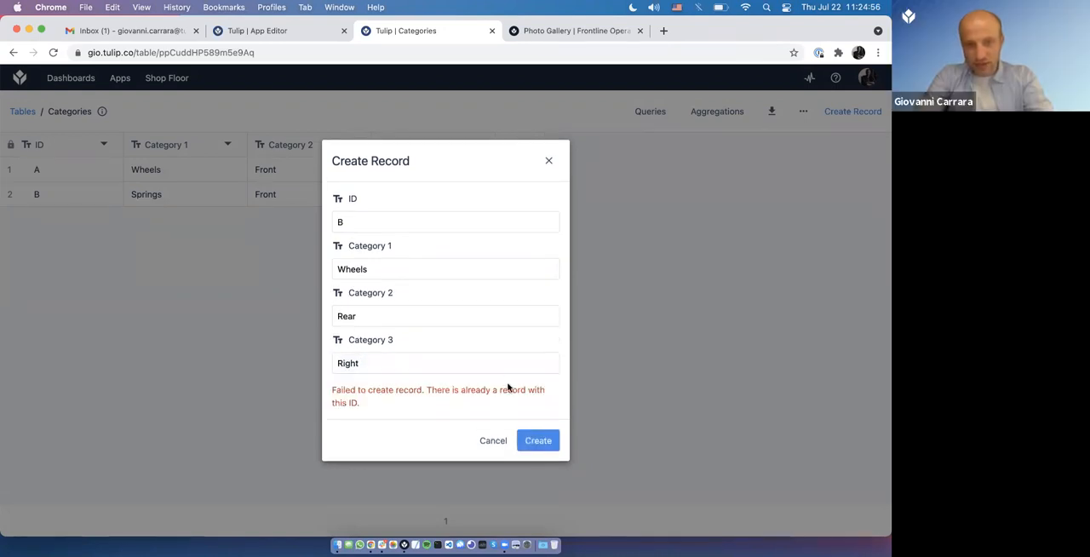
key("super+r")
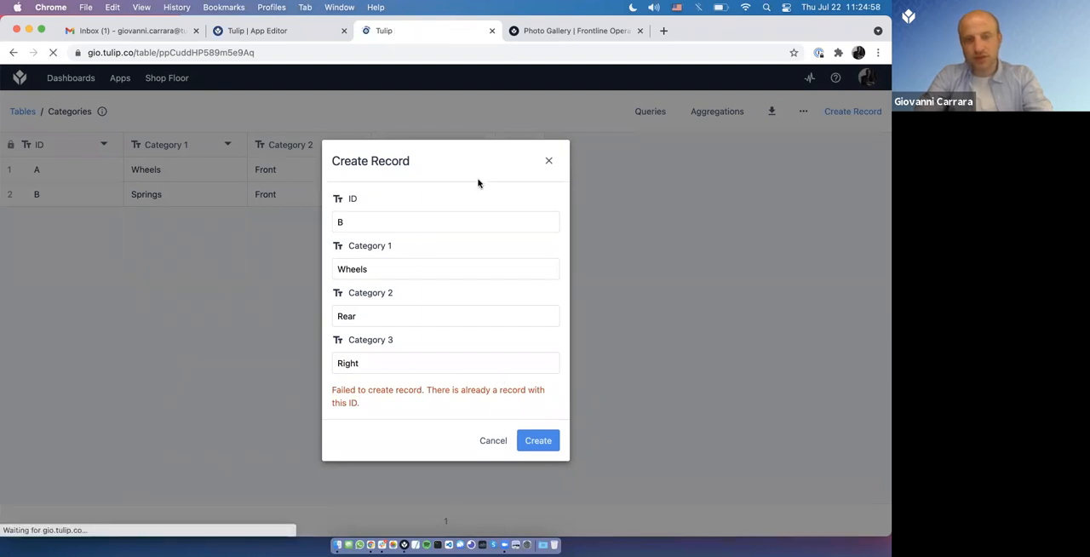
Step: Back in the app editor, move the table below the single-select menu and stretch it across the full width of the canvas's lower half
left_click(289, 34)
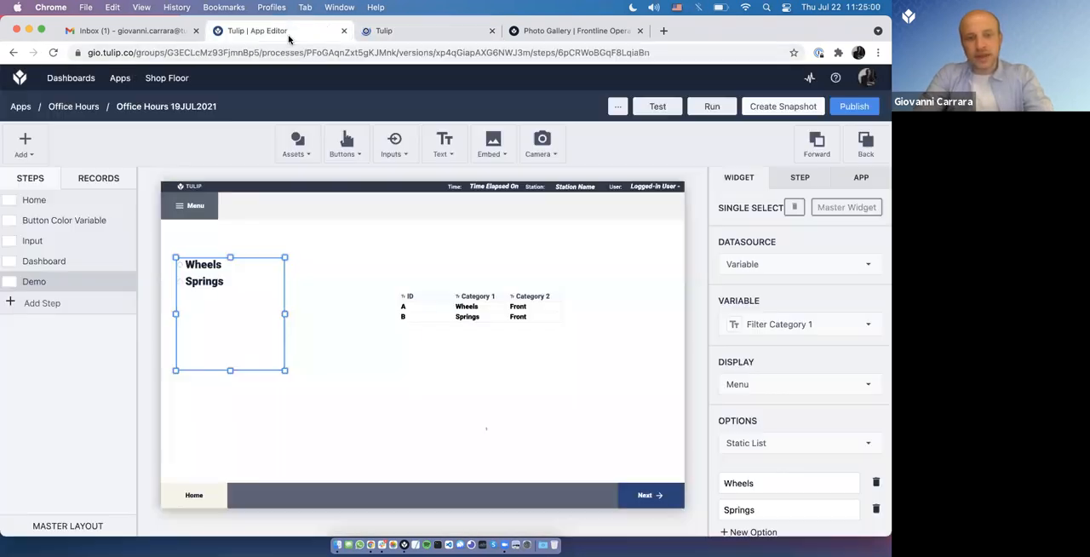
left_click(411, 361)
left_click_drag(397, 363, 264, 364)
left_click_drag(224, 300, 263, 285)
left_click_drag(308, 407, 222, 409)
left_click_drag(470, 409, 714, 468)
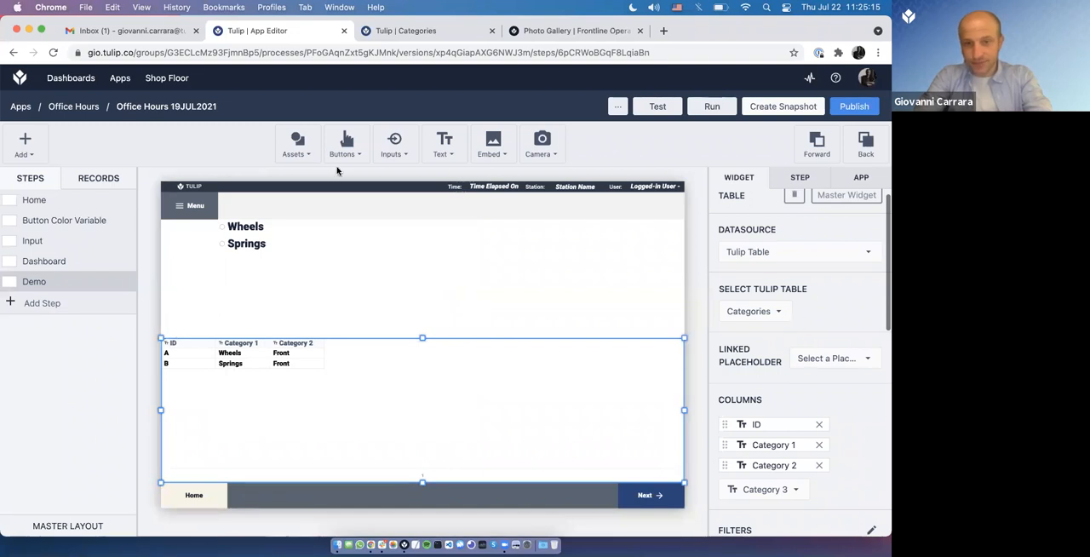
Step: Align the single-select menu with the canvas's left edge above the table, widen it and place a copy of it beside it
left_click_drag(252, 281, 219, 270)
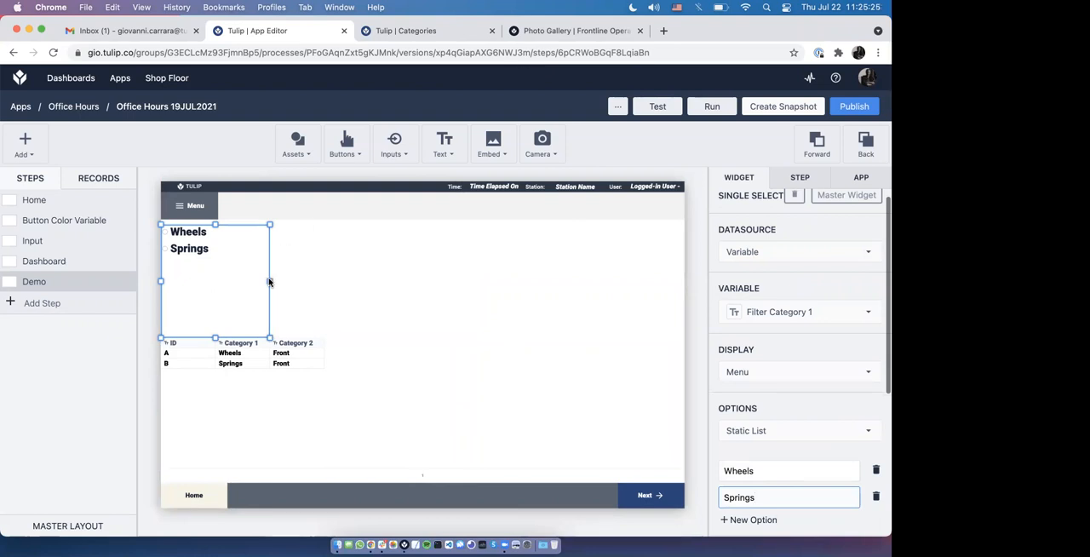
left_click_drag(270, 283, 449, 292)
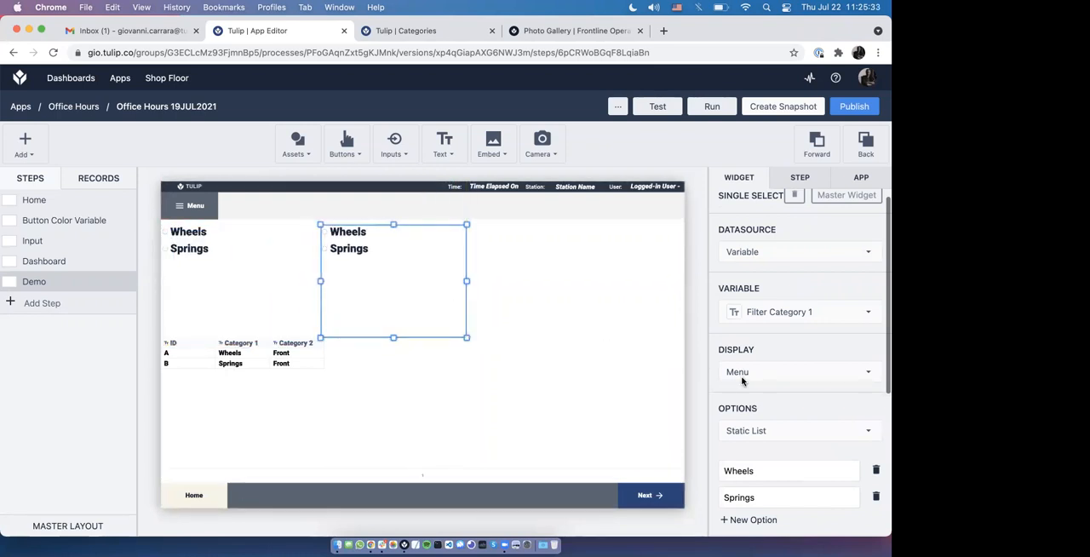
Step: Link the copied single-select menu to a new text variable named Filter Category 2
left_click(784, 312)
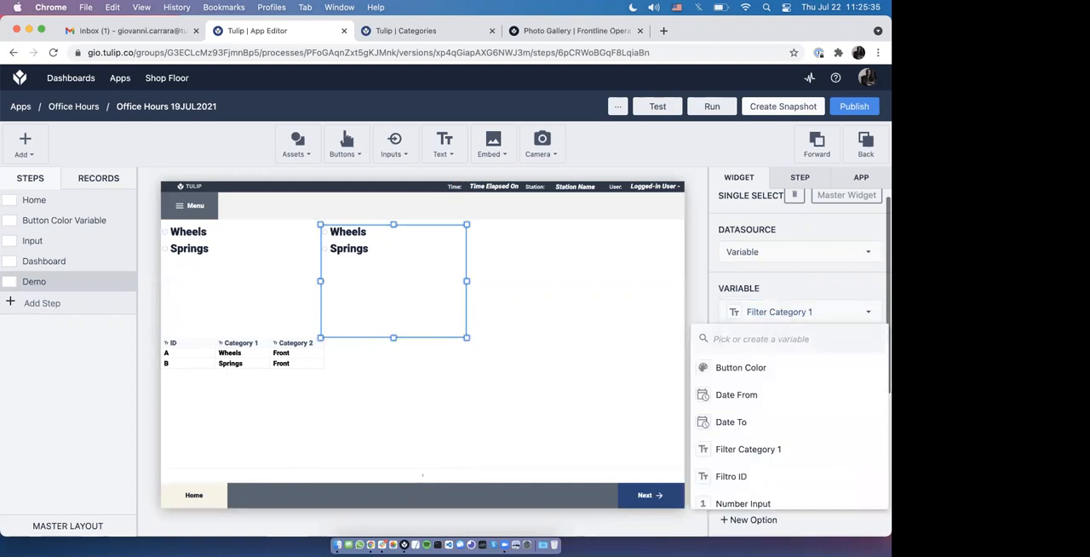
type("Filter Category 2")
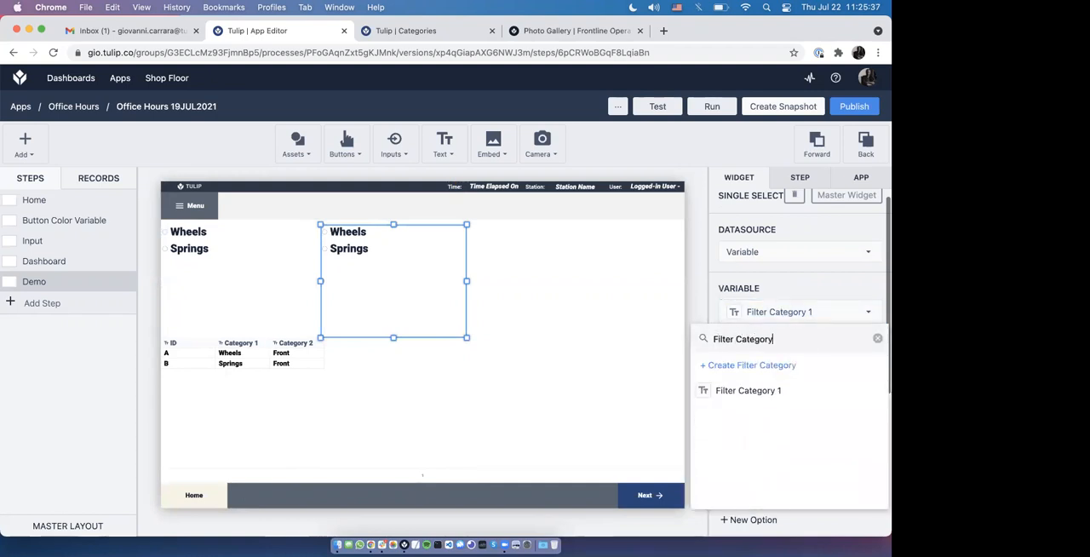
left_click(765, 366)
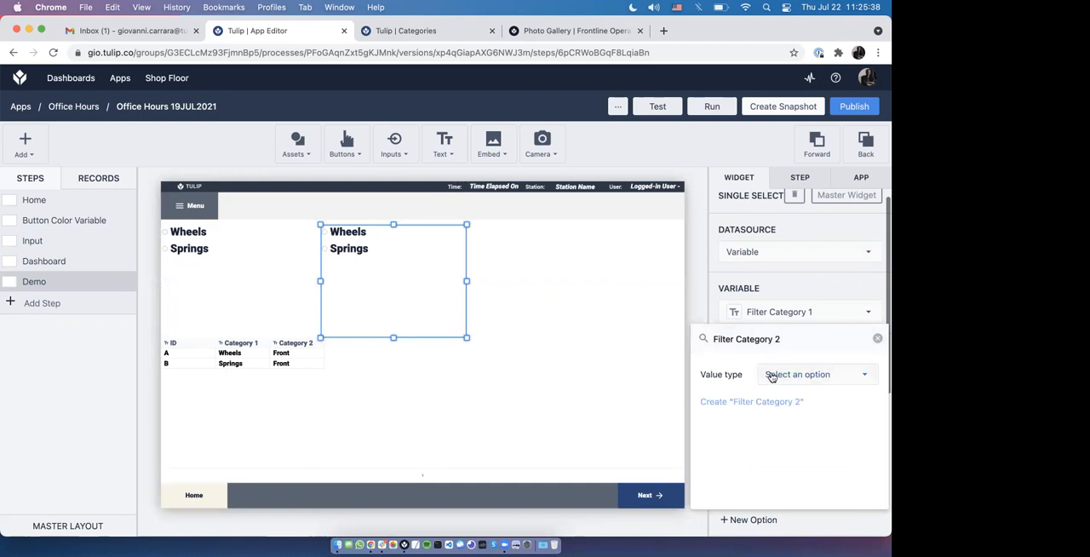
left_click(772, 376)
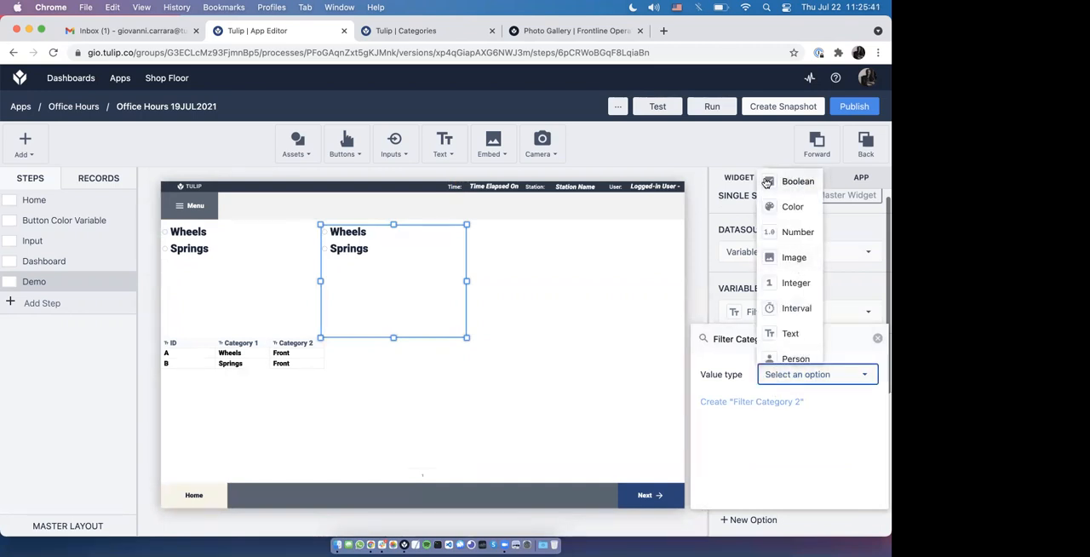
left_click(775, 333)
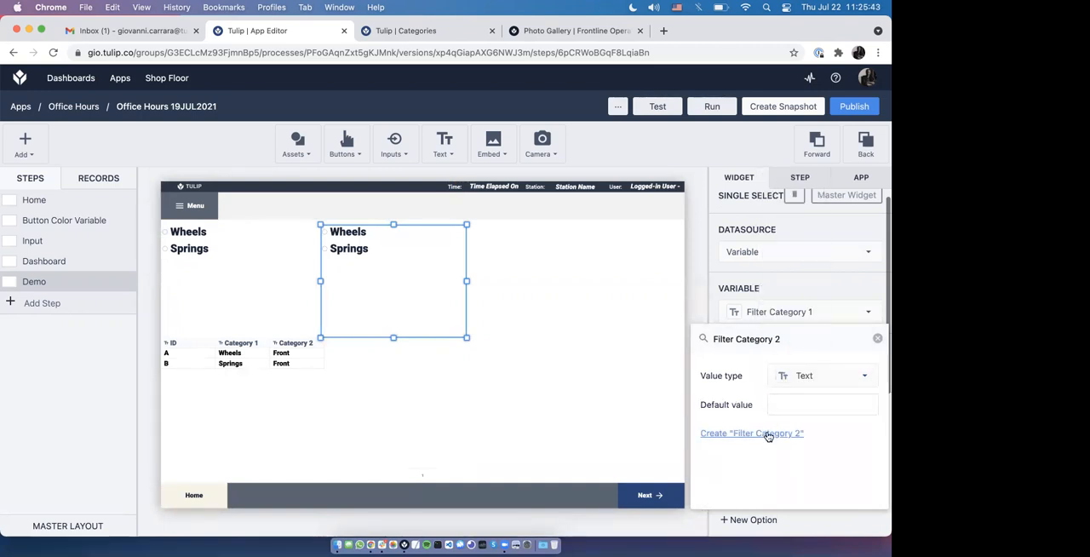
left_click(769, 432)
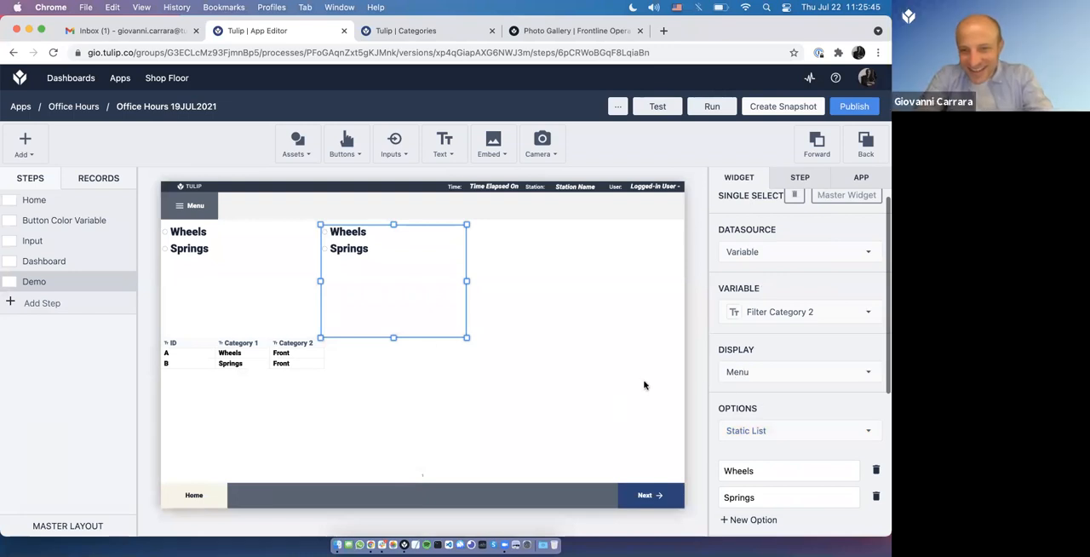
Step: Replace the copied menu's static options with Front and Rear
double_click(784, 470)
type("Front")
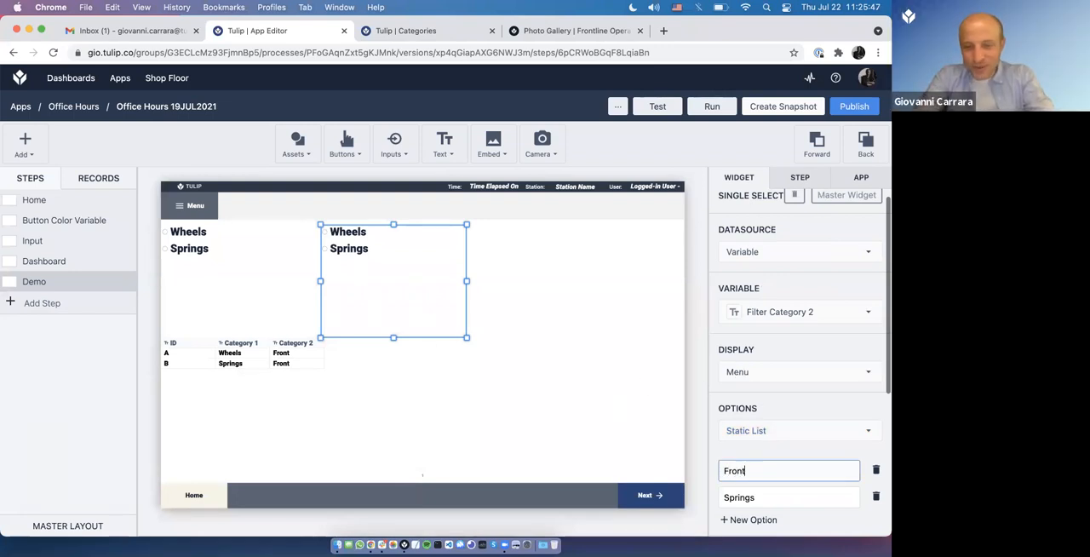
left_click(805, 496)
double_click(806, 496)
type("Rear")
left_click(726, 380)
left_click(586, 334)
left_click(310, 277)
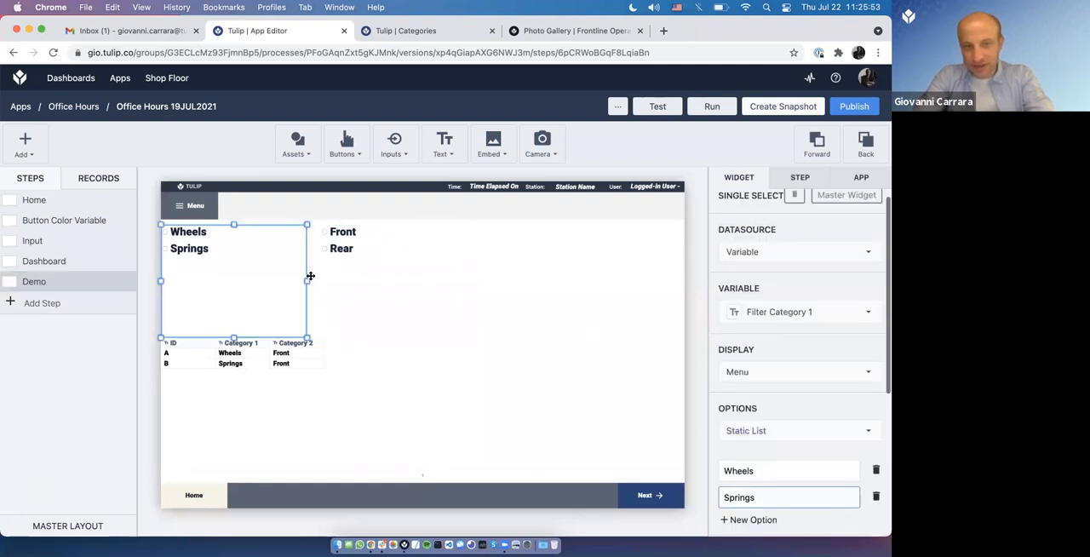
left_click(349, 285)
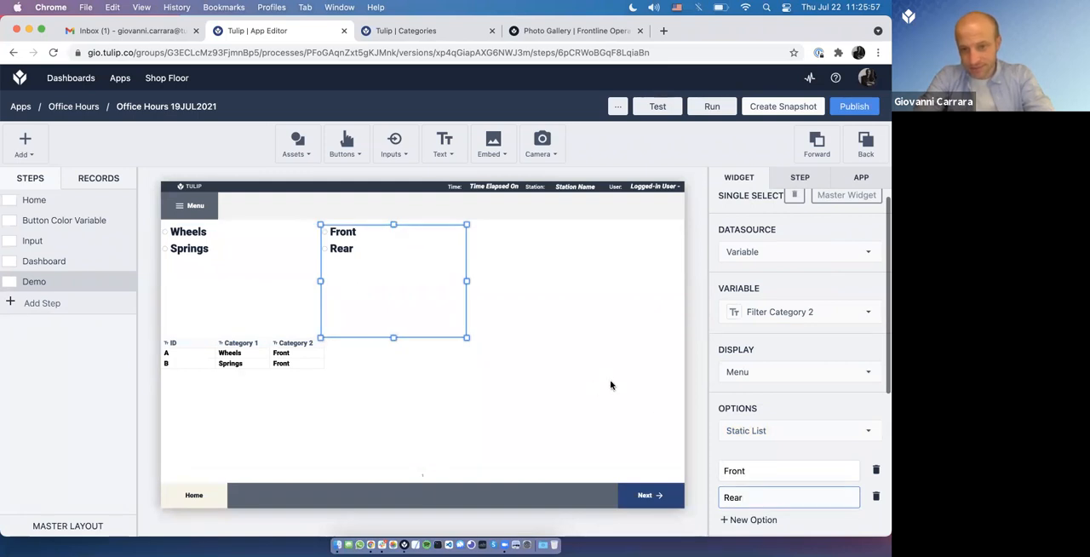
Step: Add a second filter condition to the table so that Category 2 contains the variable Filter Category 2, and save it
left_click(427, 383)
scroll(752, 426, "down", 5)
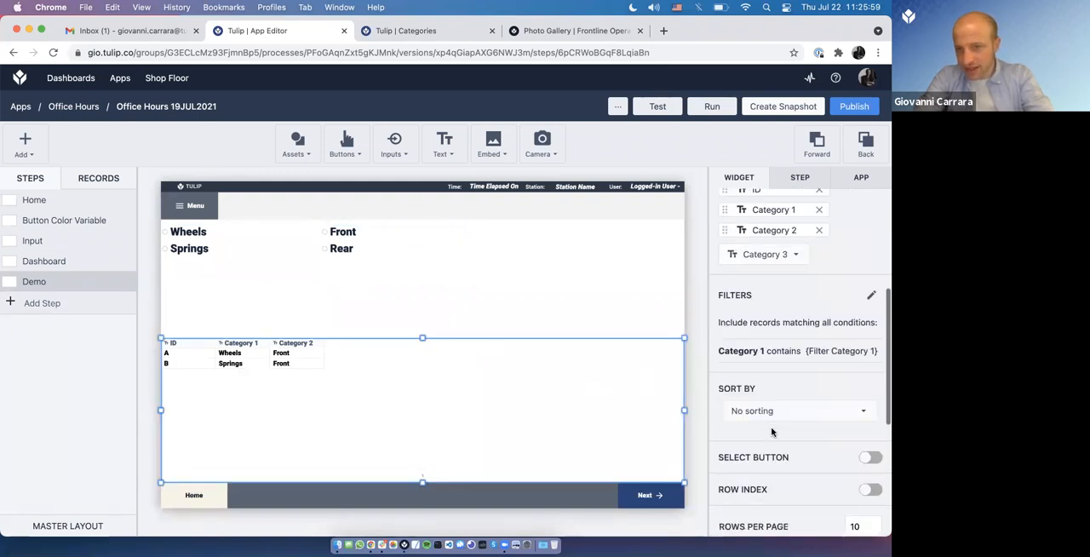
left_click(871, 294)
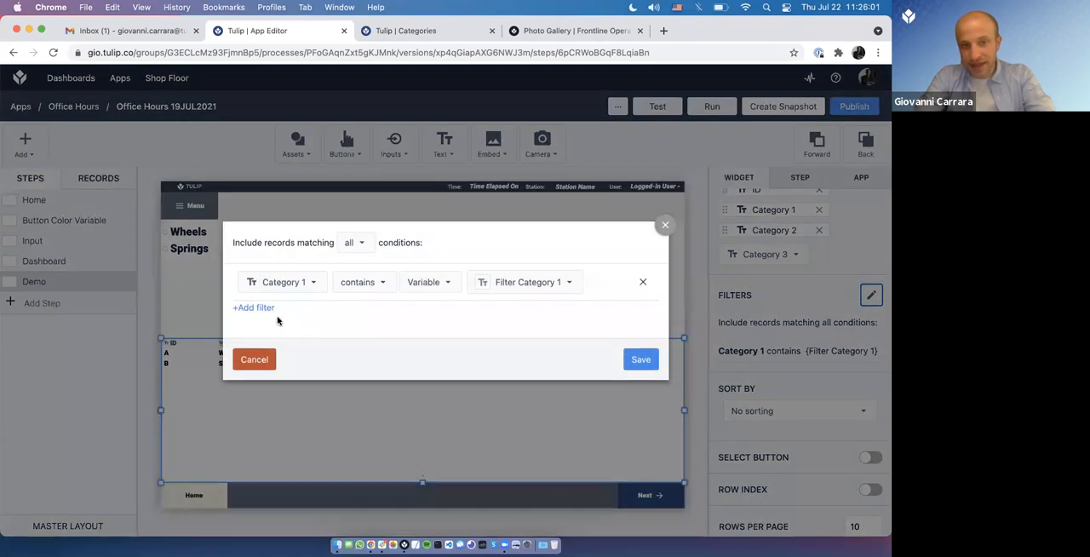
left_click(254, 307)
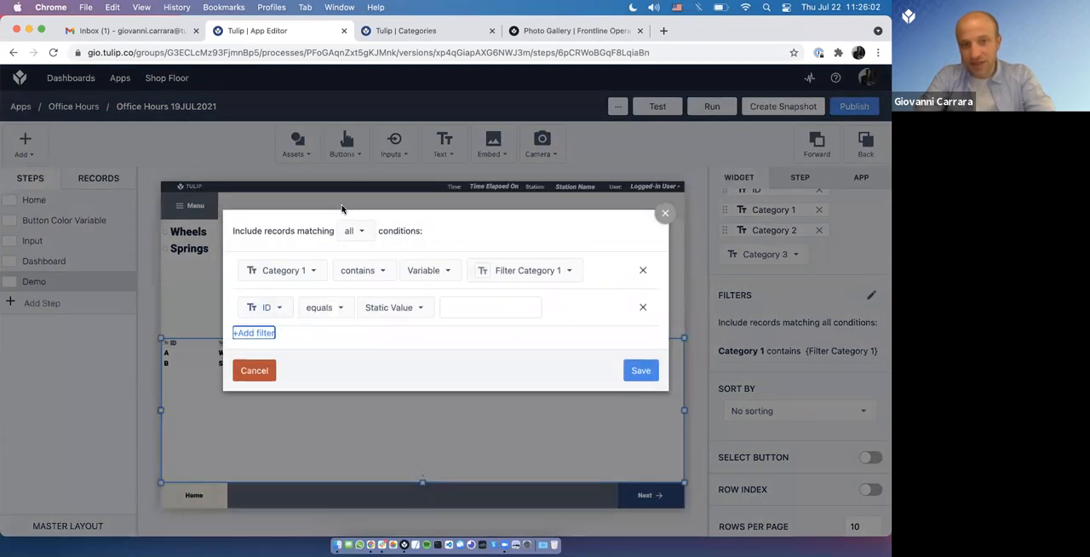
left_click(356, 233)
left_click(413, 226)
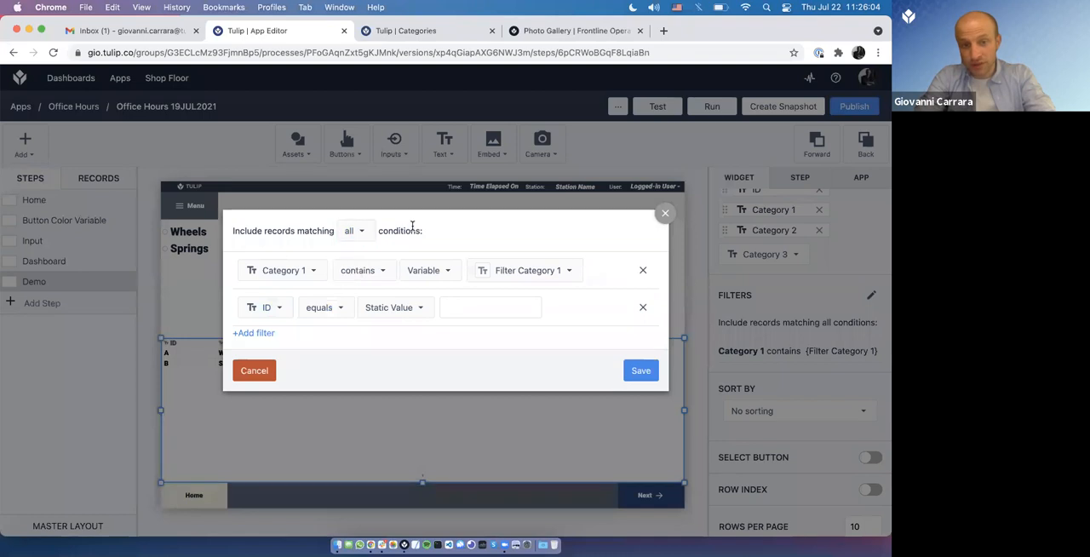
left_click(278, 311)
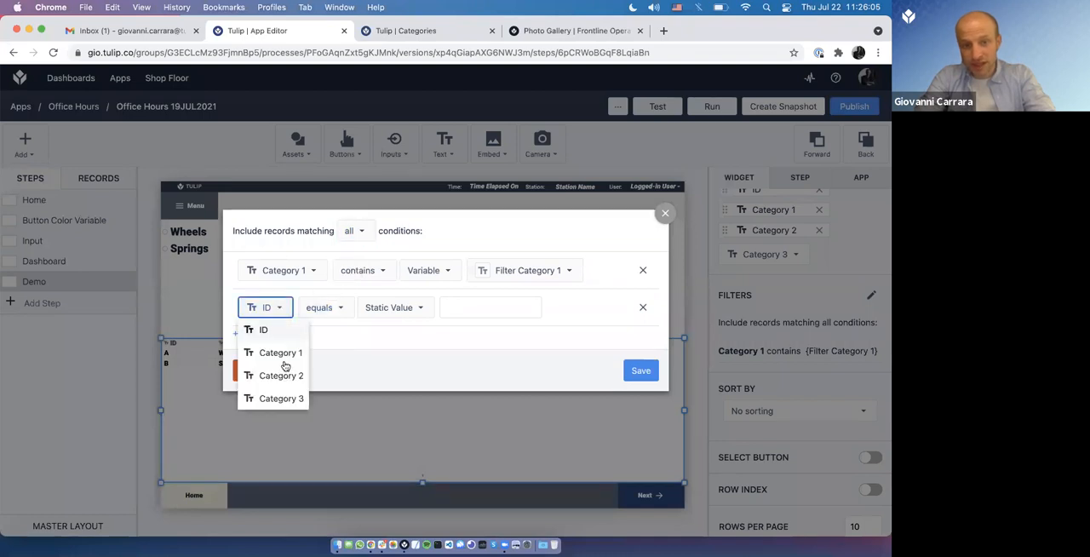
left_click(350, 307)
left_click(376, 428)
left_click(441, 309)
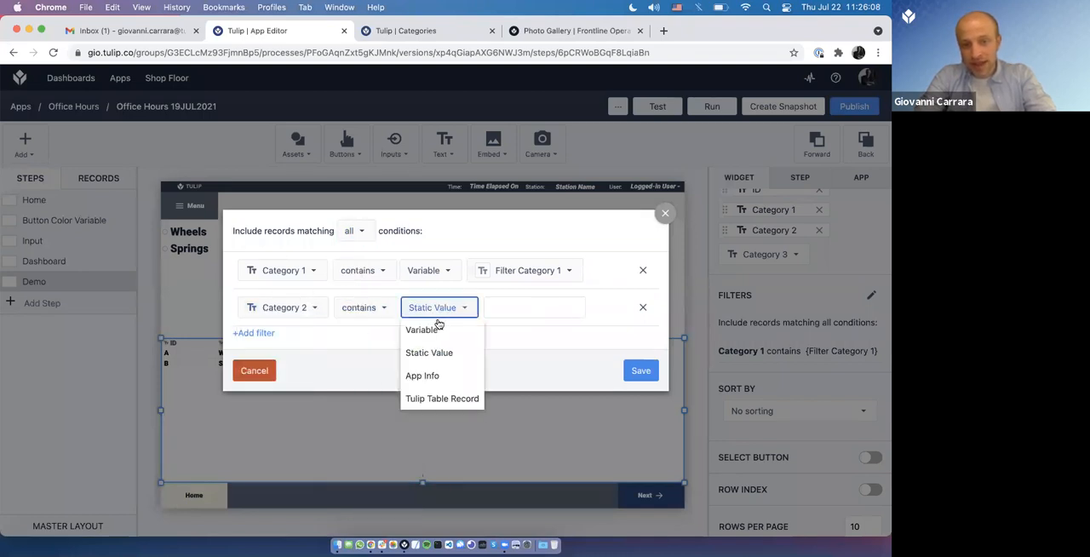
left_click(447, 328)
left_click(529, 306)
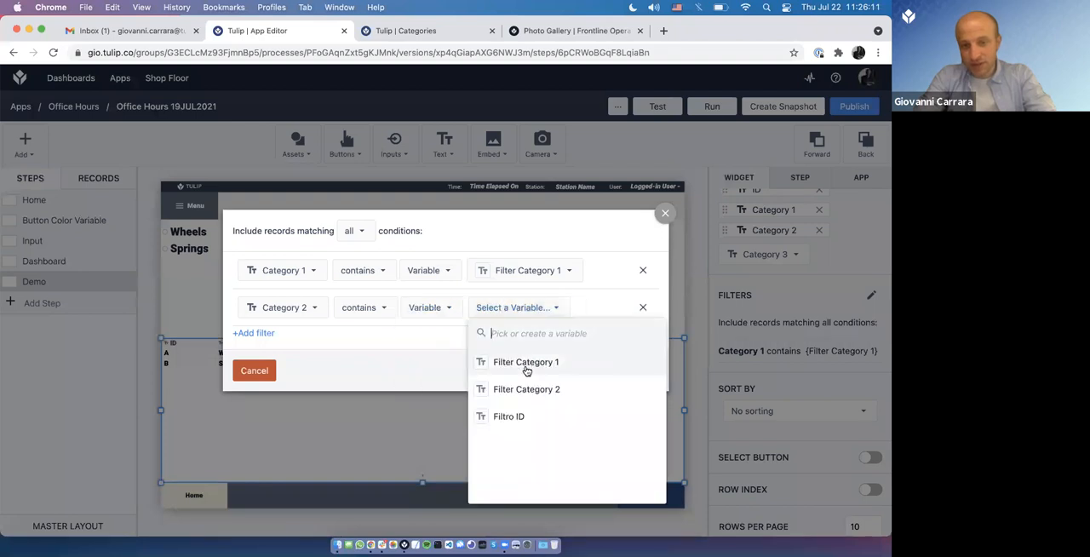
left_click(499, 390)
left_click(651, 370)
Step: Switch to Tulip Player and test the second menu by choosing Rear together with Wheels
key("super+Tab")
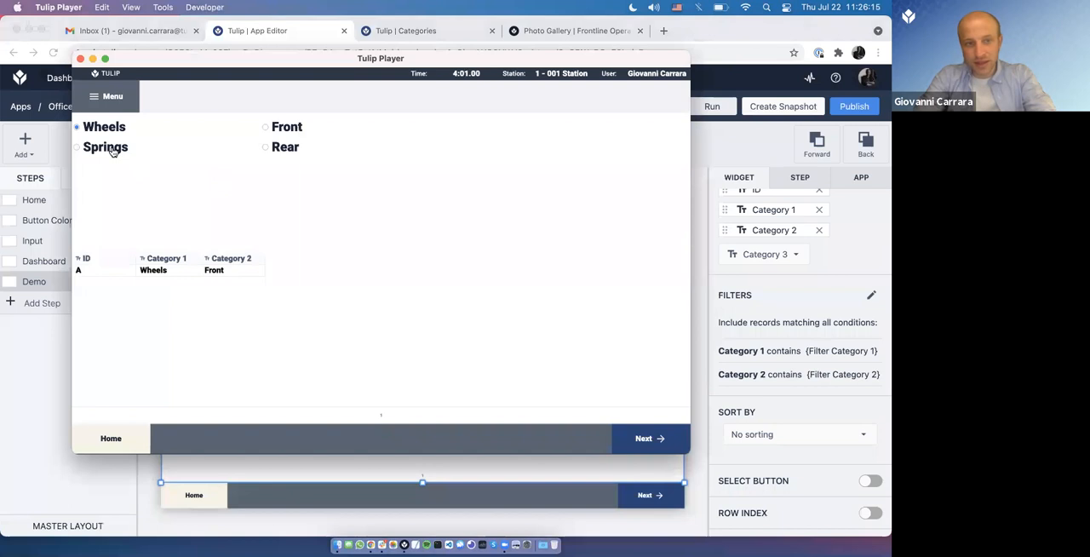
left_click(266, 147)
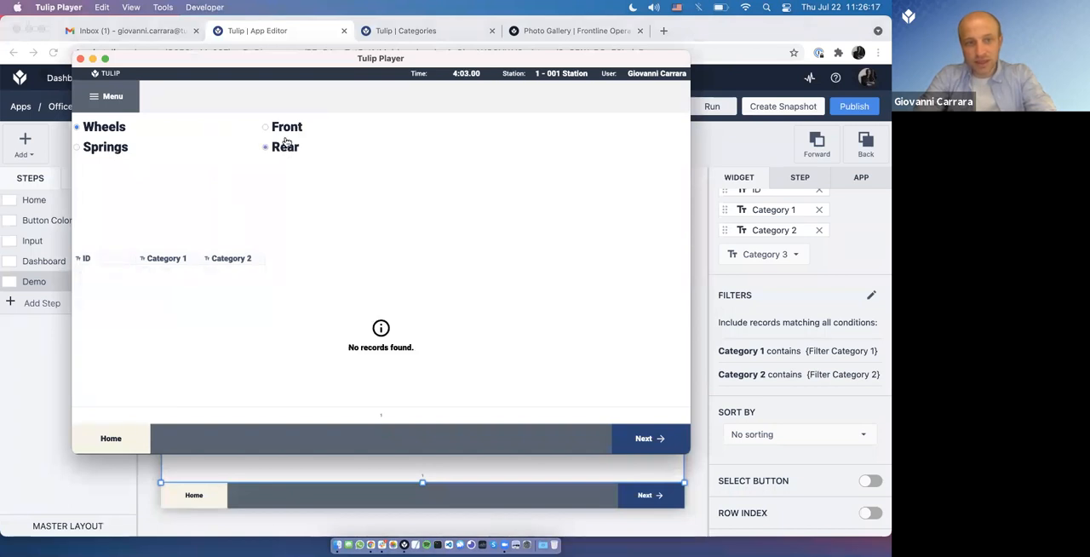
Step: Back in the Categories table in Chrome, create record C with Category 1 Wheels, Category 2 Rear and Category 3 Right
key("super+Tab")
left_click(418, 31)
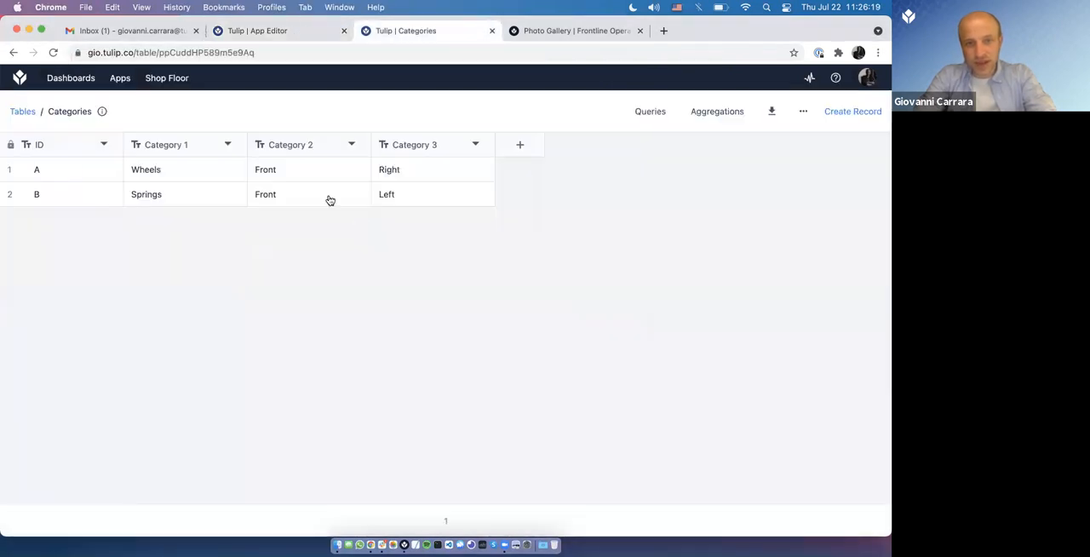
left_click(852, 110)
type("C")
key("Tab")
type("Wheels")
key("Tab")
type("Rear")
key("Tab")
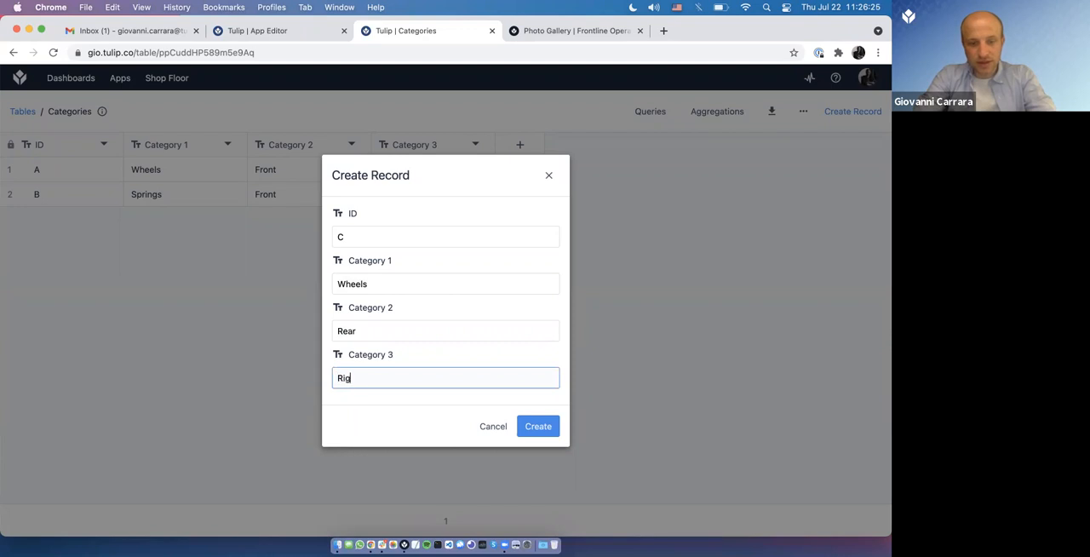
left_click(532, 425)
Step: Switch to Tulip Player and test both menus together by alternating Front and Rear for Wheels and Springs
key("super+Tab")
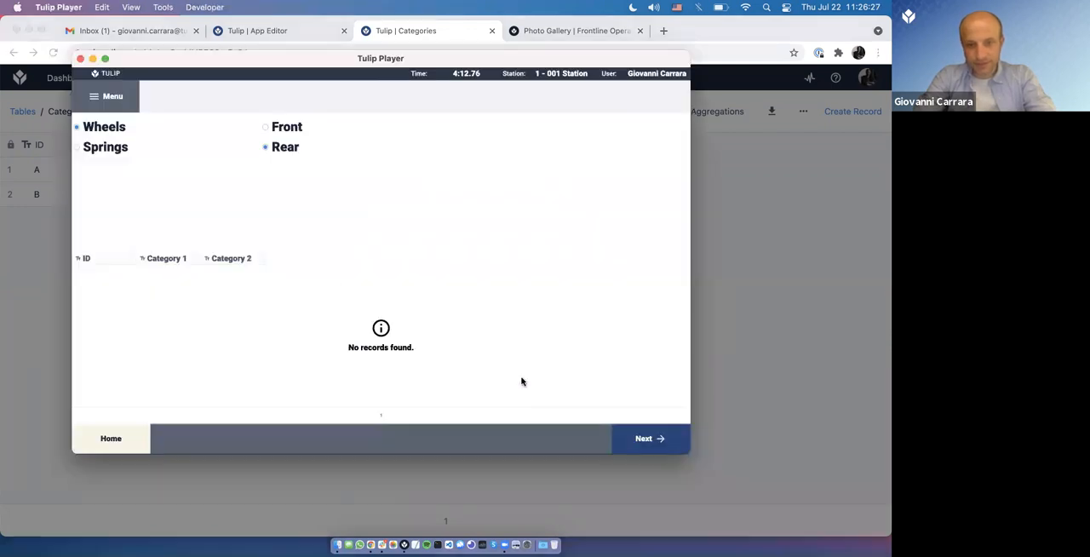
left_click(277, 126)
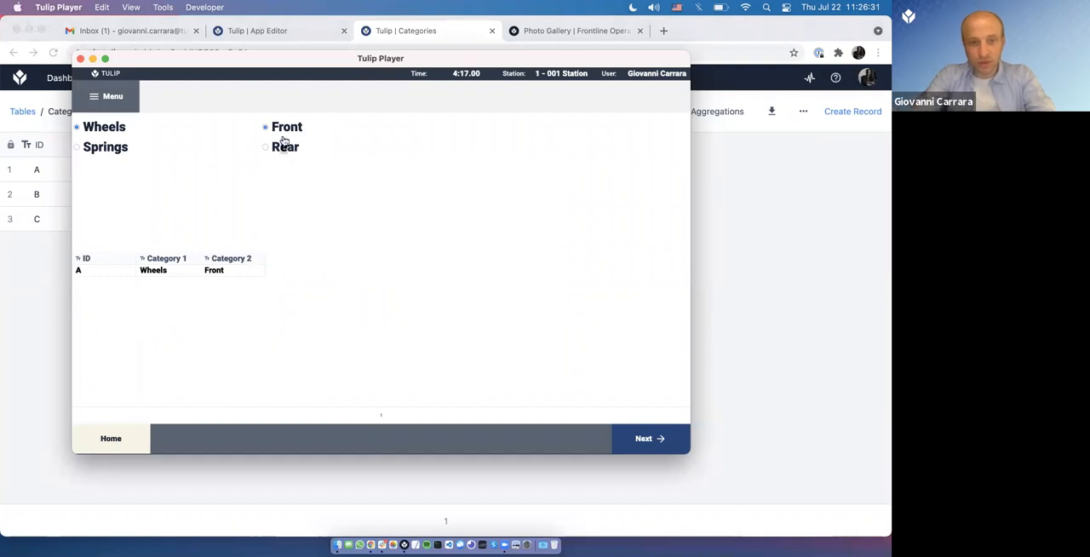
left_click(284, 150)
left_click(287, 127)
left_click(109, 148)
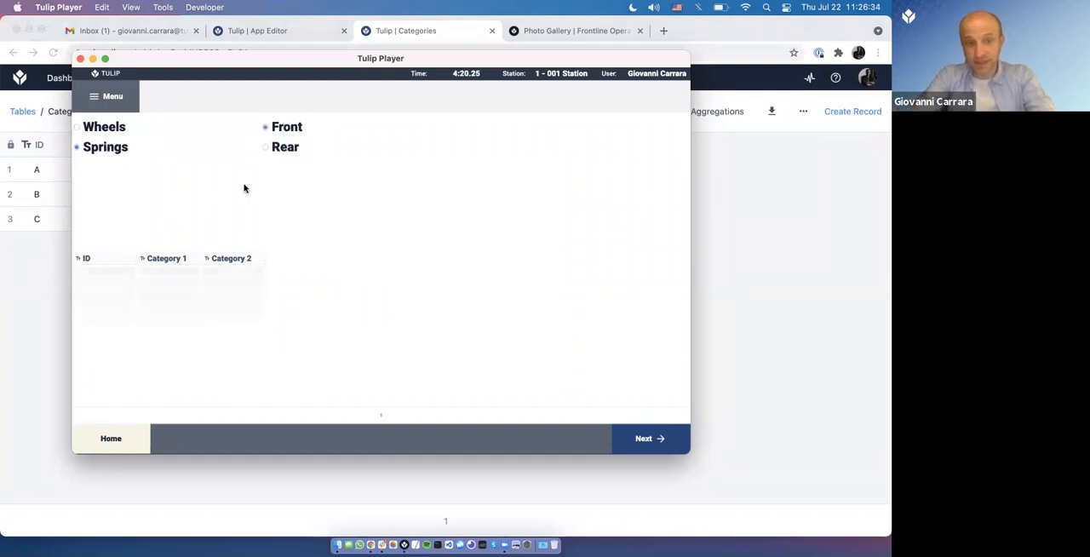
left_click(292, 150)
left_click(287, 129)
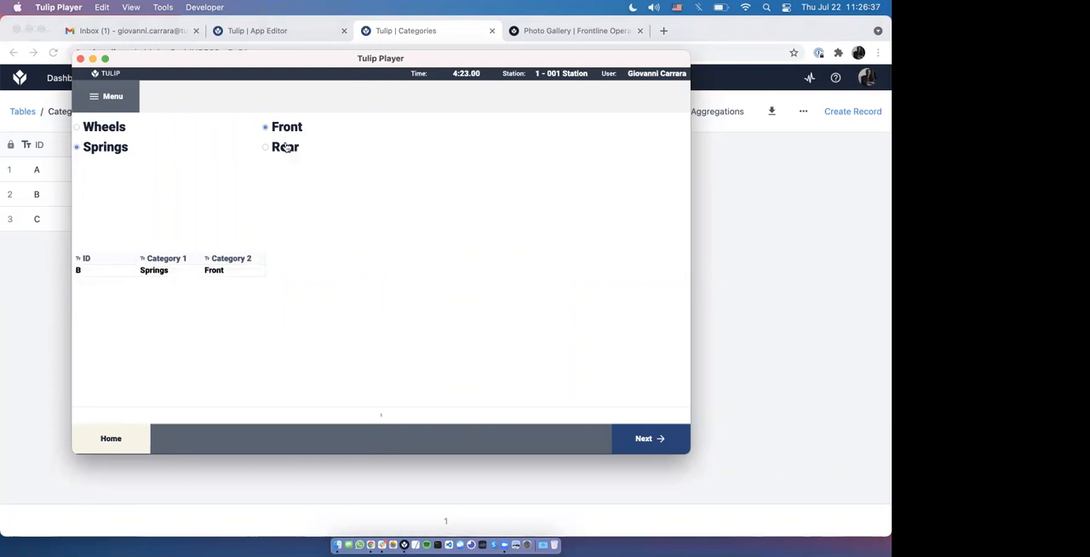
left_click(287, 147)
left_click(102, 130)
left_click(282, 124)
Step: Back in Chrome, review the table widget's filter conditions in the app editor and the records in the Categories table
left_click(299, 32)
left_click(299, 32)
left_click(871, 302)
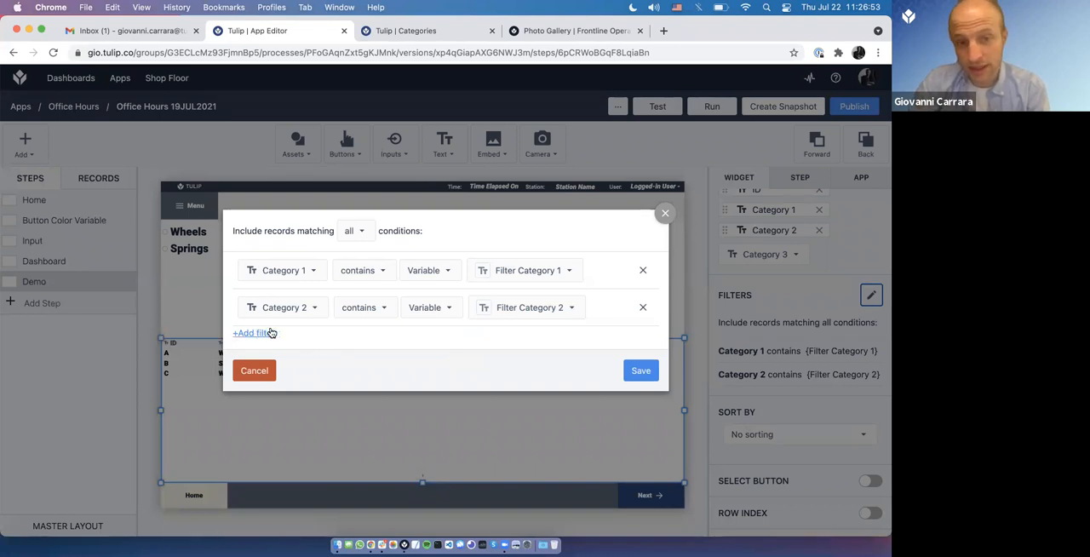
left_click(392, 32)
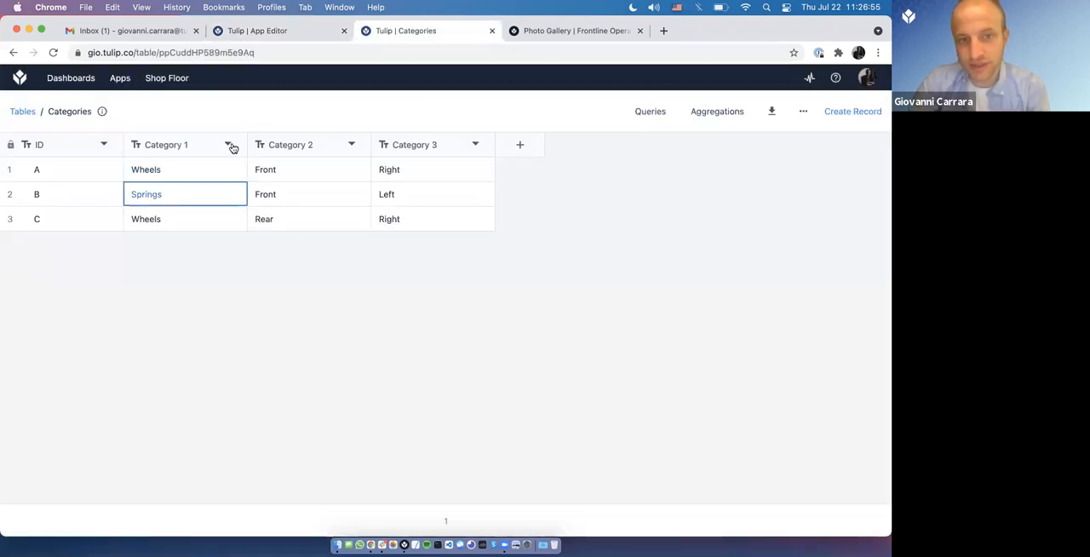
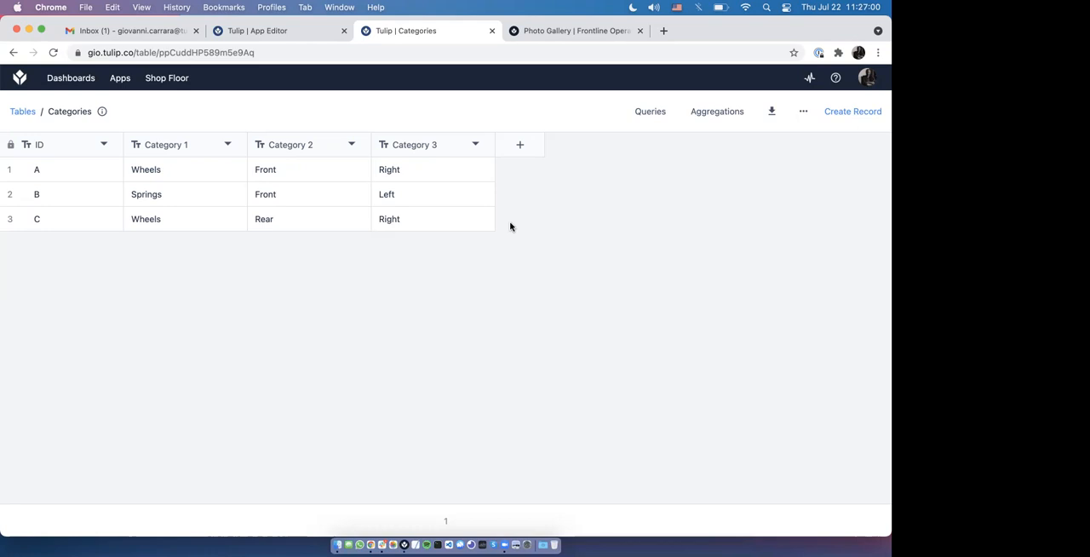
Step: Return to the app editor, close the table's filter conditions unchanged, and inspect the Wheels/Springs menu and the table widget
left_click(304, 30)
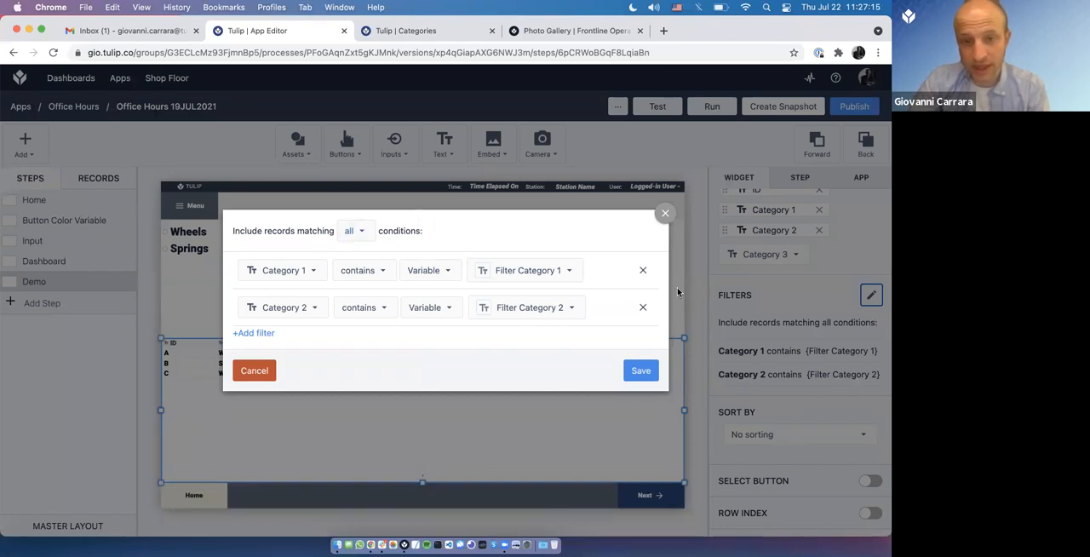
left_click(664, 216)
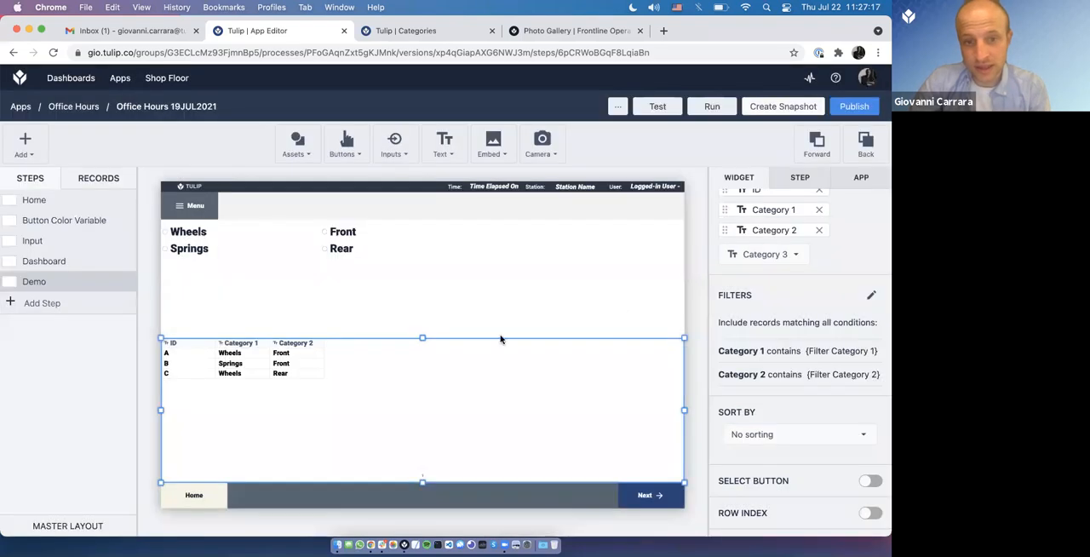
mouse_move(422, 338)
left_mouse_down()
mouse_move(423, 315)
mouse_move(426, 338)
left_mouse_up()
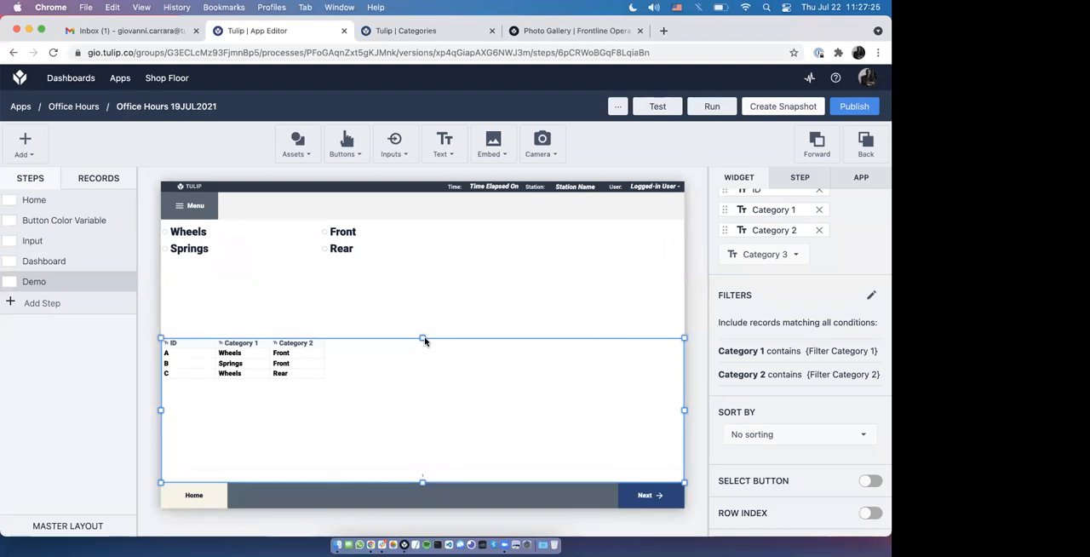
left_click(302, 317)
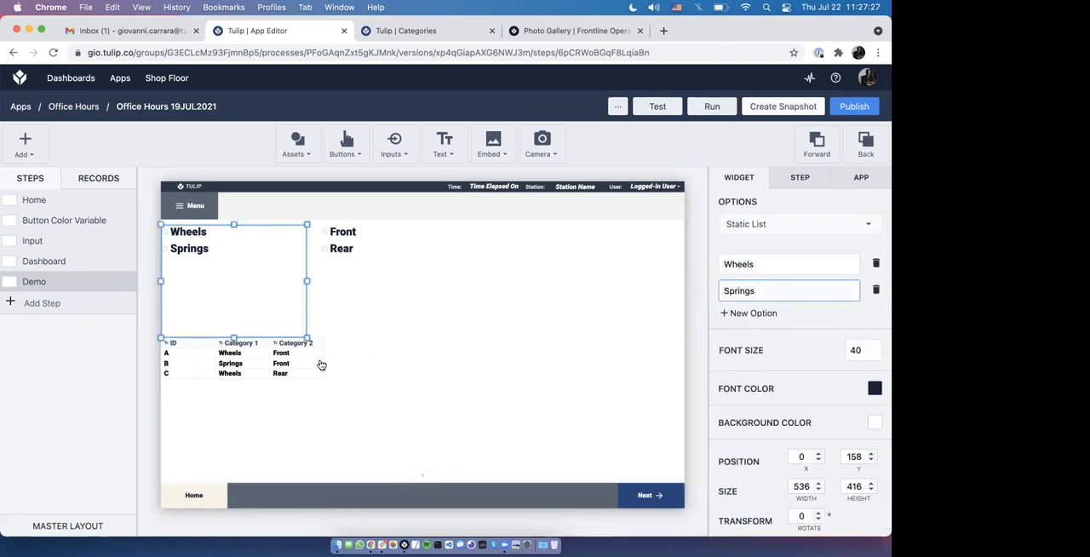
left_click(487, 364)
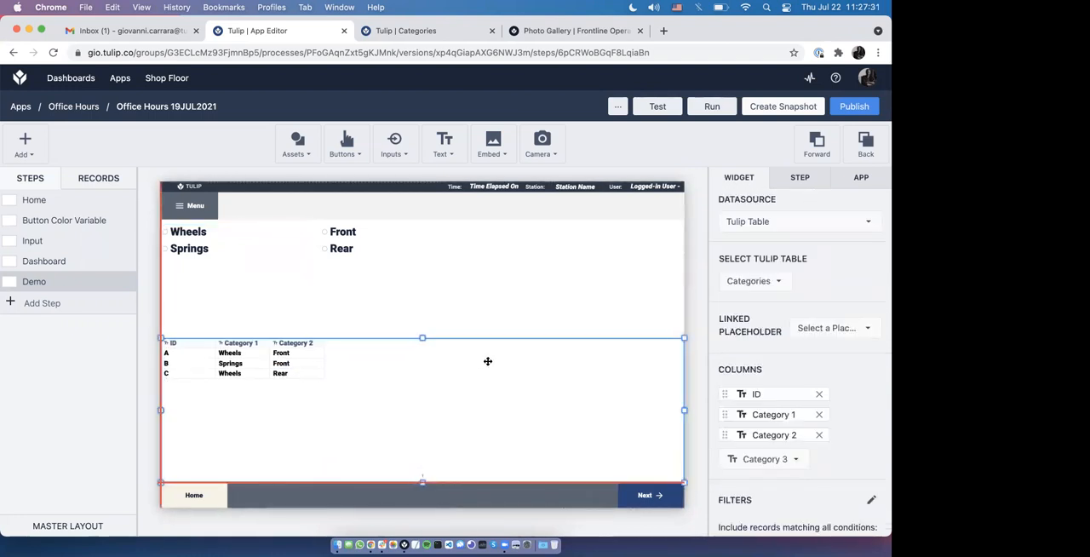
Step: Delete the menu widget that offers Wheels and Springs from the Demo step
left_click(242, 304)
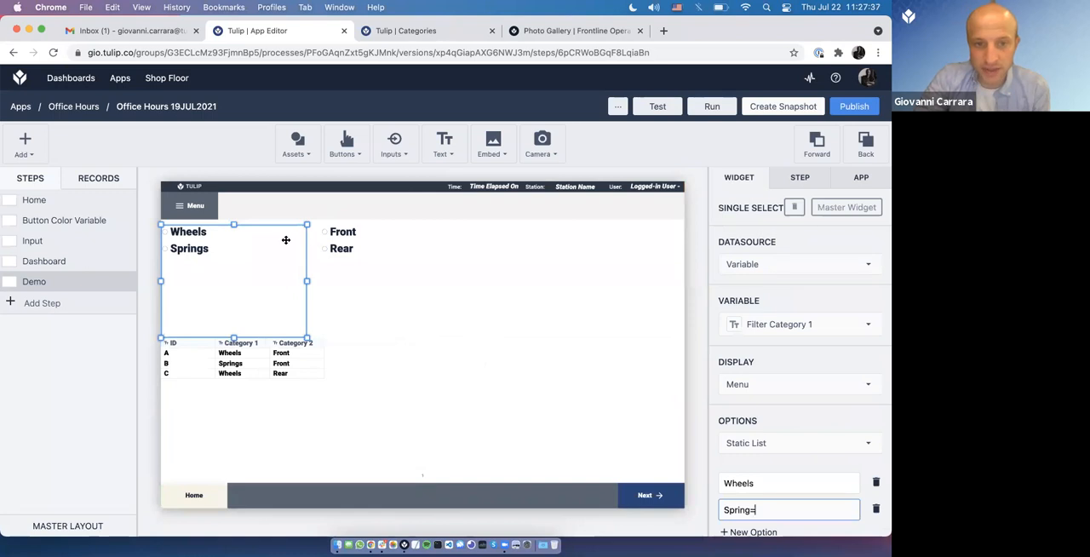
key("BackSpace")
right_click(263, 230)
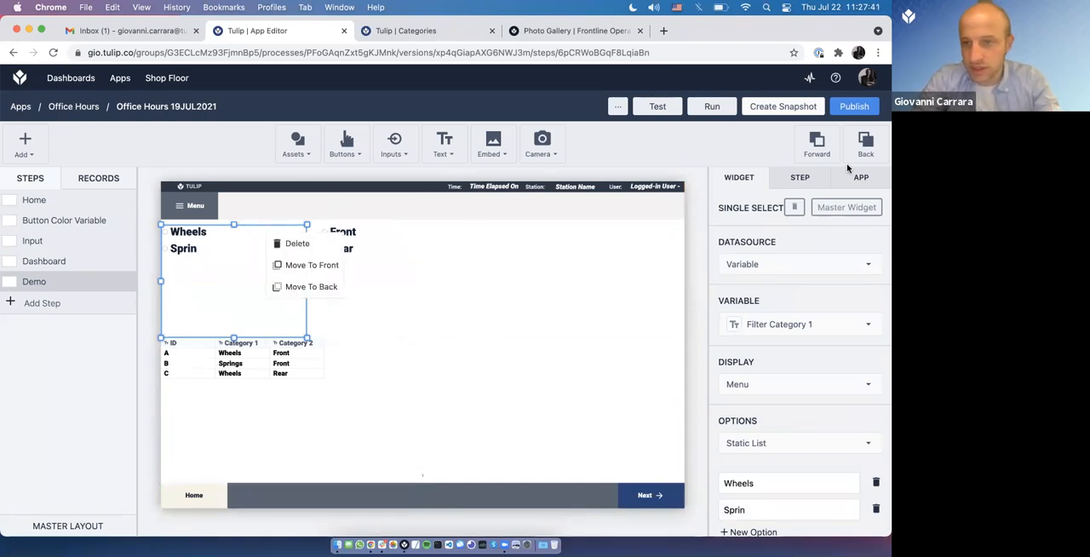
key("Delete")
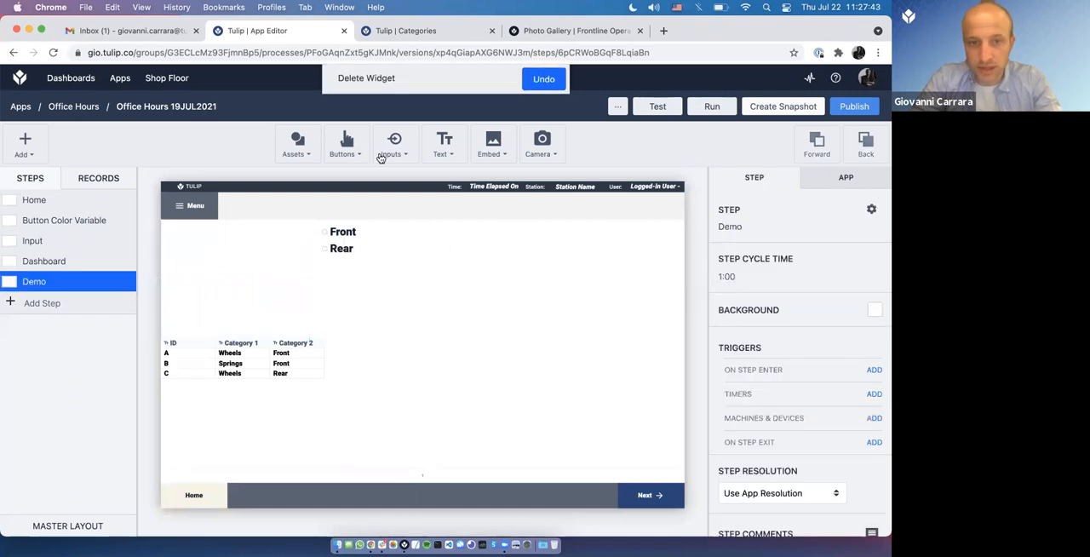
Step: Add a Single Select input to the Demo step in the empty area beside the Front/Rear menu
left_click(394, 143)
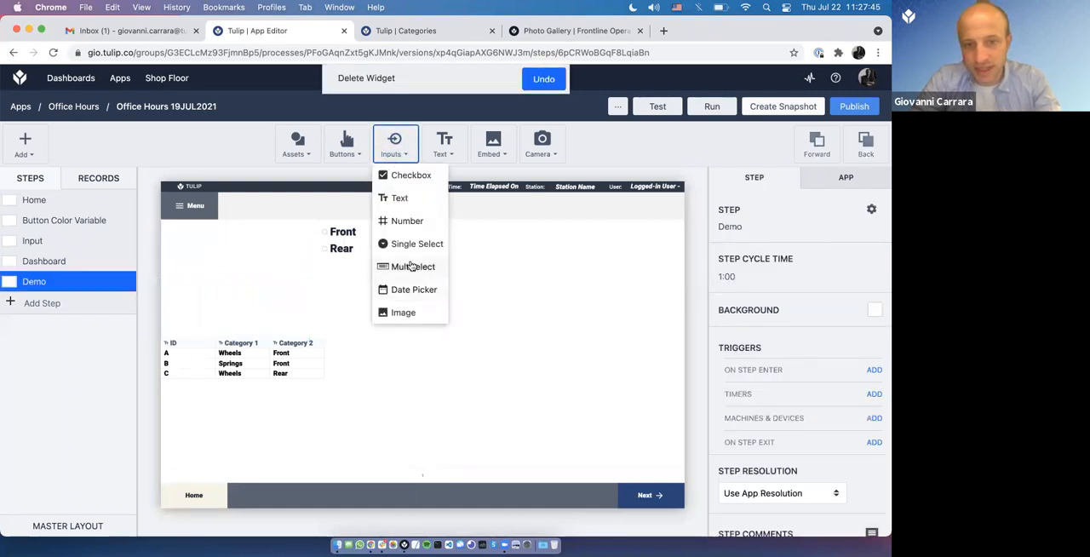
left_click(416, 245)
mouse_move(214, 263)
left_mouse_down()
mouse_move(207, 234)
mouse_move(214, 274)
left_mouse_up()
key("super+Tab")
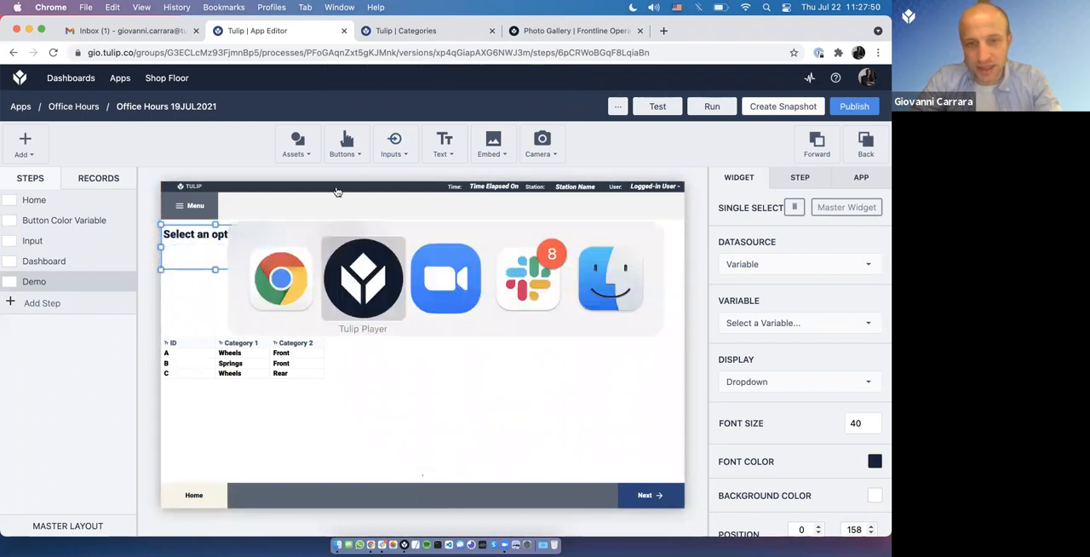
key("super+Tab")
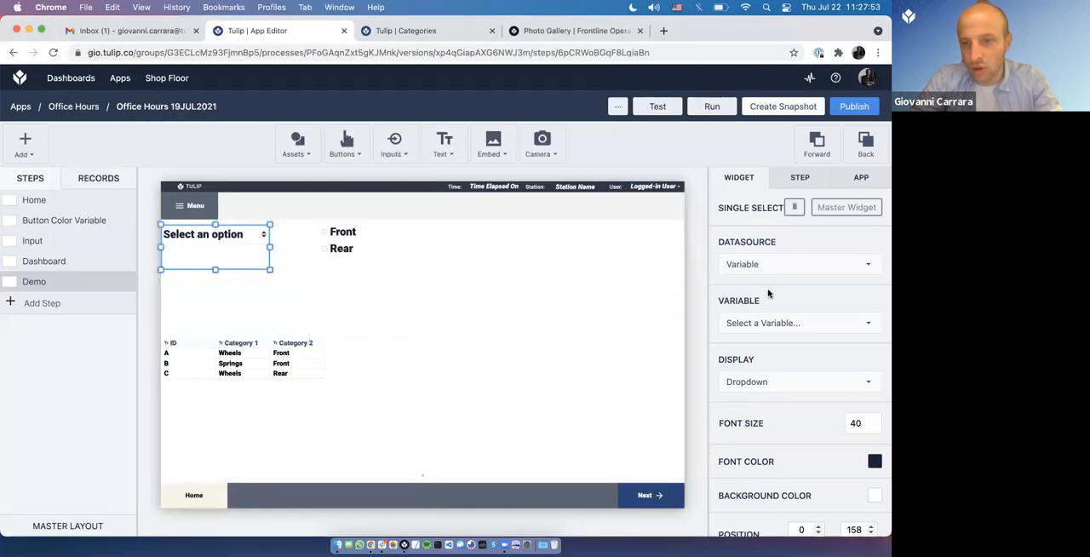
Step: Display the new Single Select as a Menu and link it to the variable Filter Category 1
left_click(763, 383)
left_click(750, 426)
key("super+Tab")
key("super+Tab")
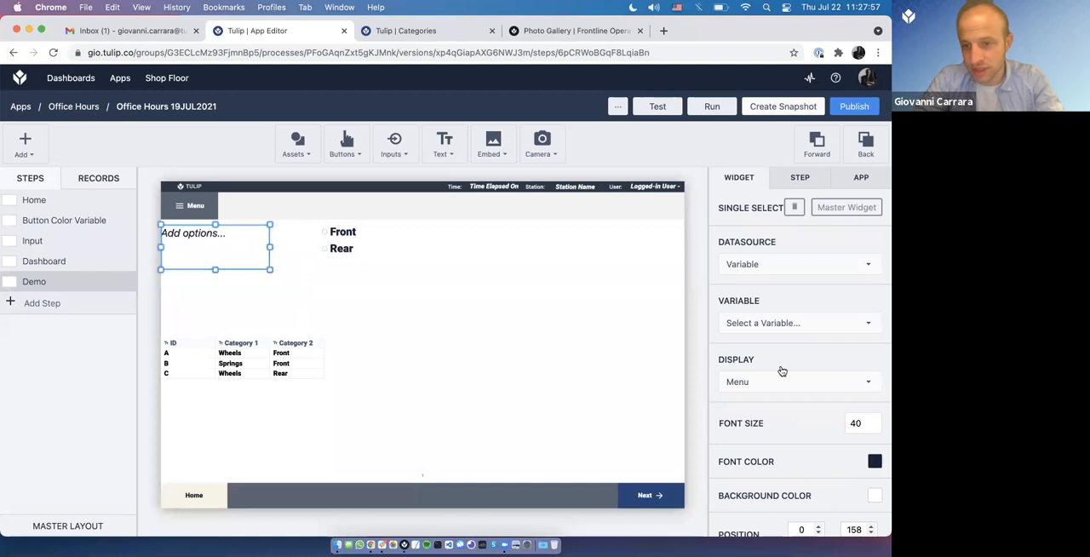
left_click(772, 324)
scroll(730, 434, "down", 1)
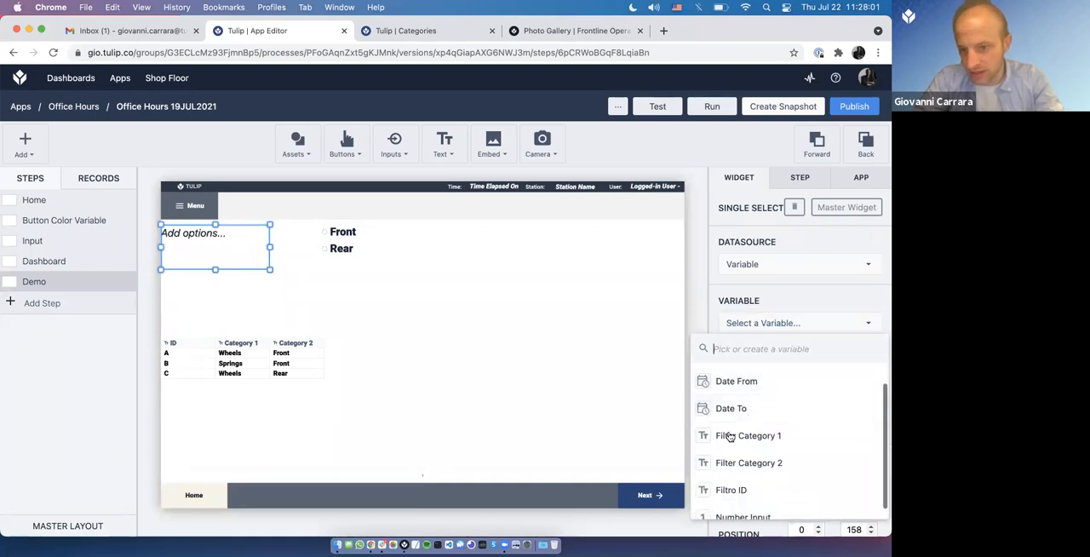
left_click(742, 437)
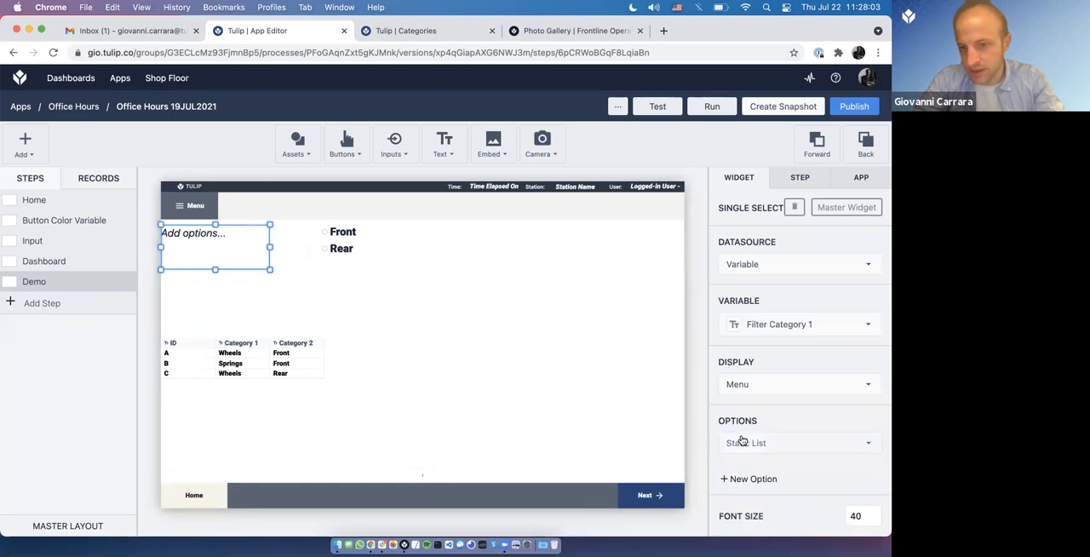
Step: Add the static options Wheels and Spring to the new menu
left_click(754, 479)
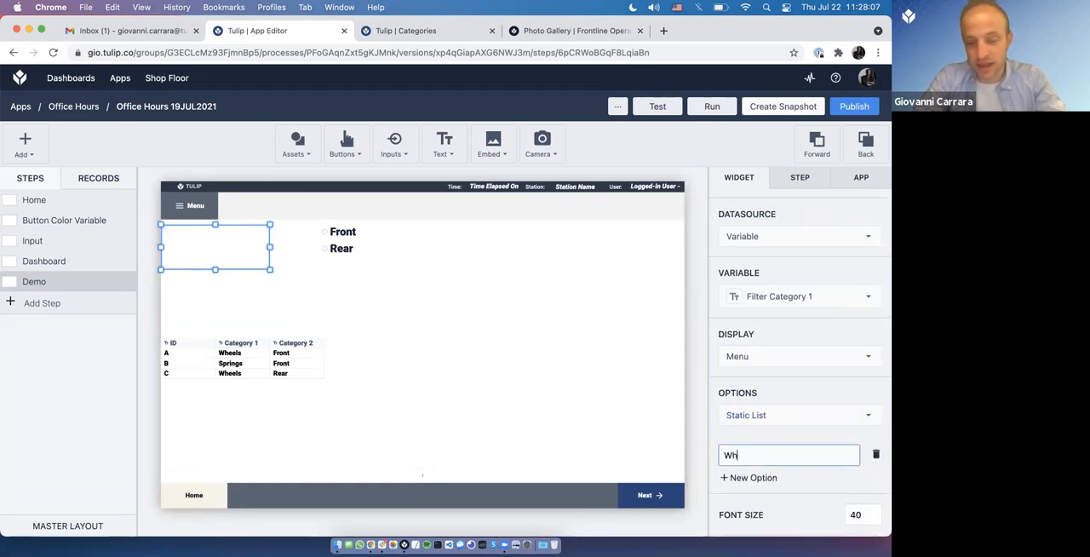
type("Wheels")
left_click(756, 477)
type("Spring")
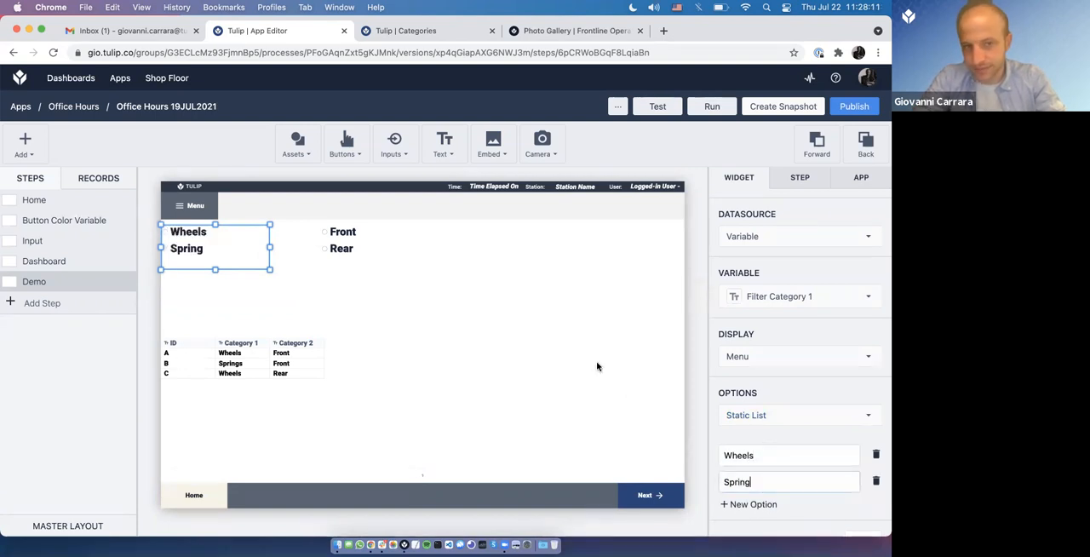
Step: Test the new menu in Tulip Player by choosing Spring and Wheels, and return to Chrome
key("super+Tab")
left_click(105, 147)
left_click(100, 126)
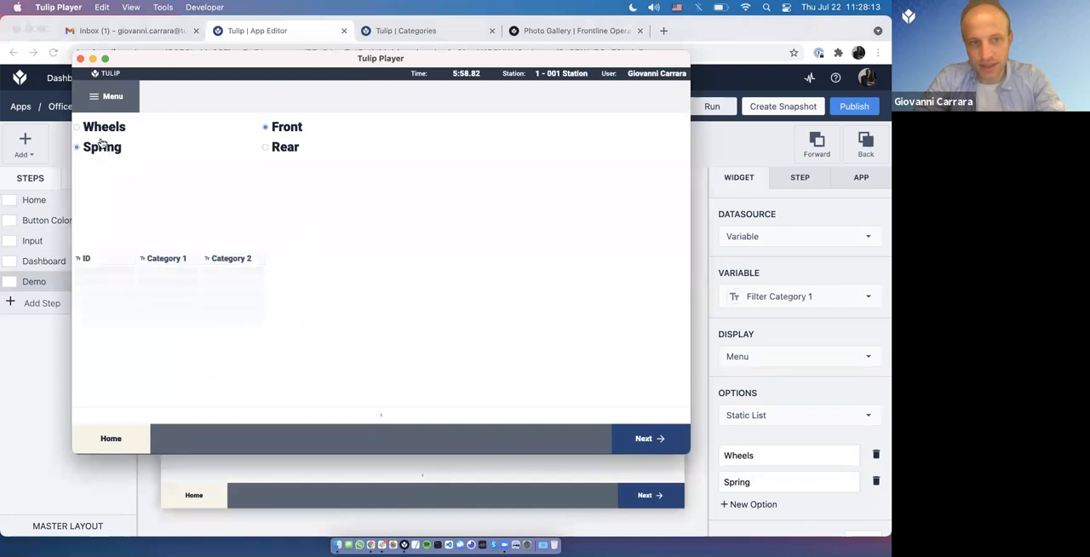
key("super+Tab")
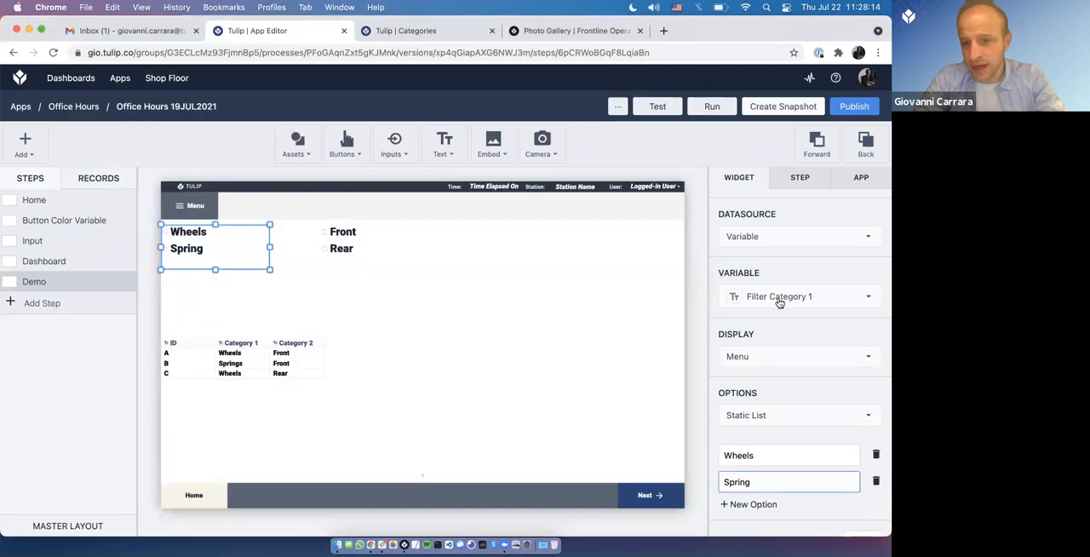
Step: Change the new menu's display to Dropdown and try it with Wheels in Tulip Player
left_click(759, 356)
left_click(746, 377)
key("super+Tab")
left_click(154, 132)
left_click(222, 212)
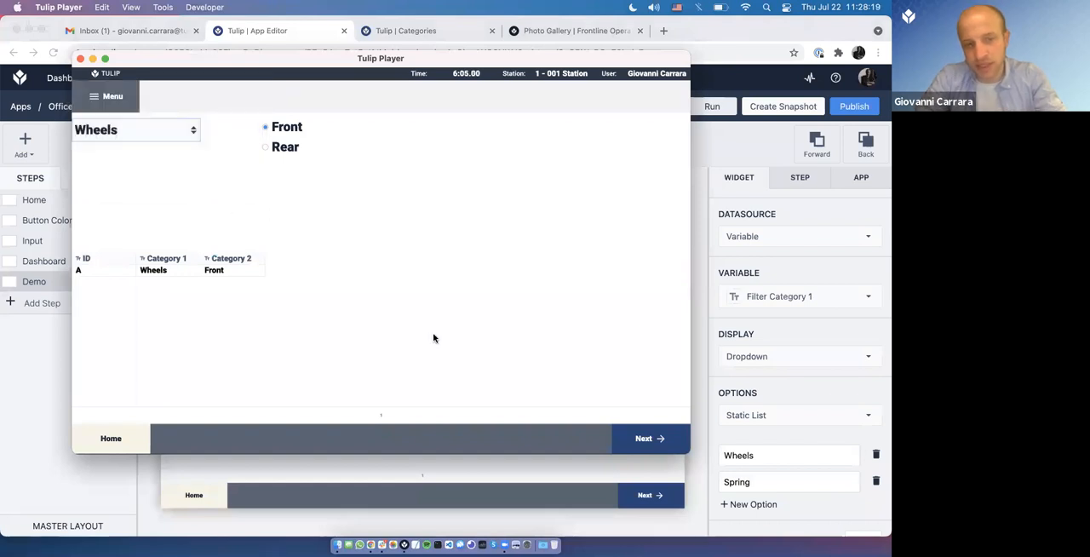
Step: Back in Chrome, narrow the existing Categories table widget to about half of the step's width
left_click(694, 355)
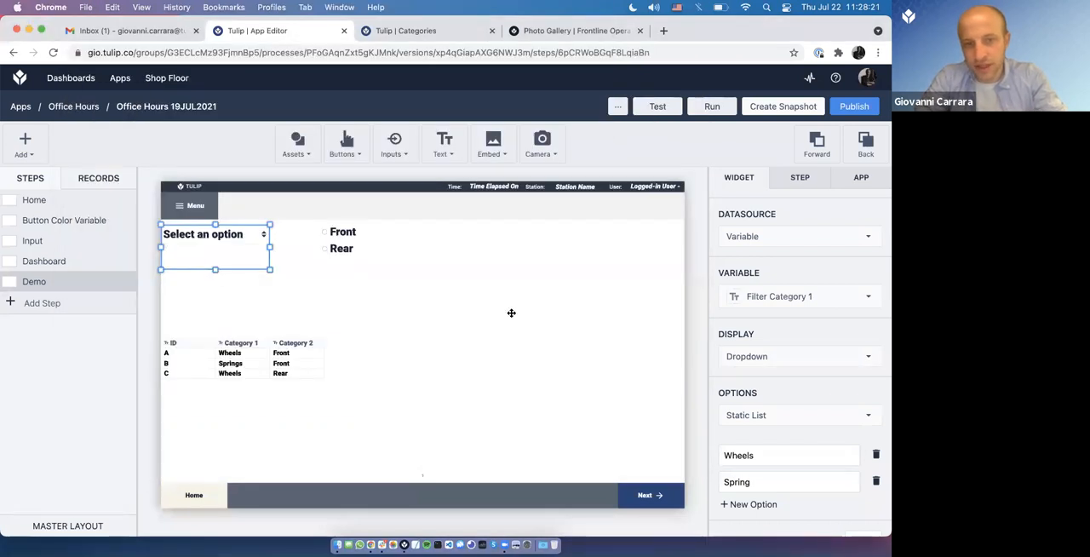
left_click(408, 383)
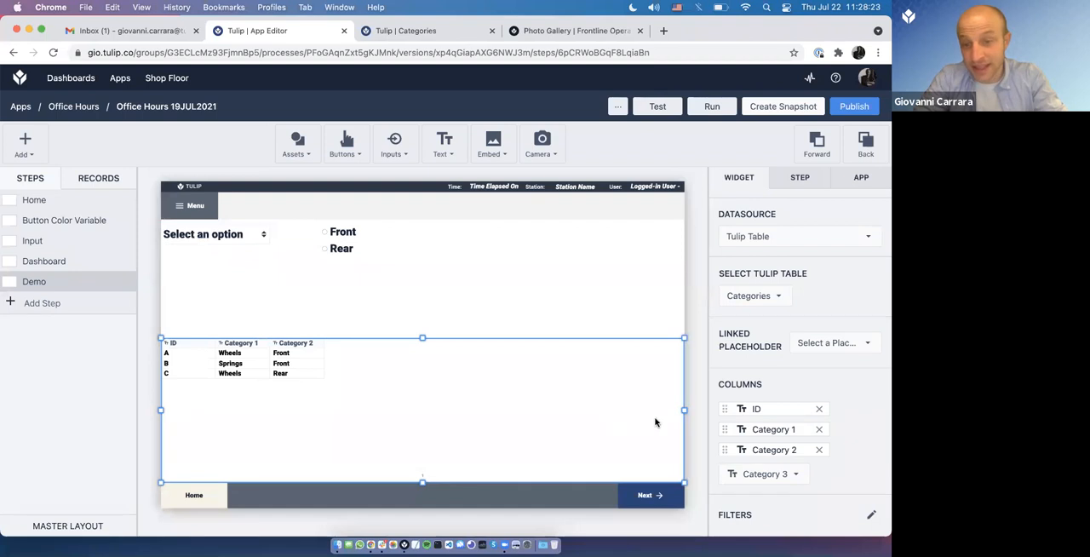
left_click_drag(685, 410, 424, 430)
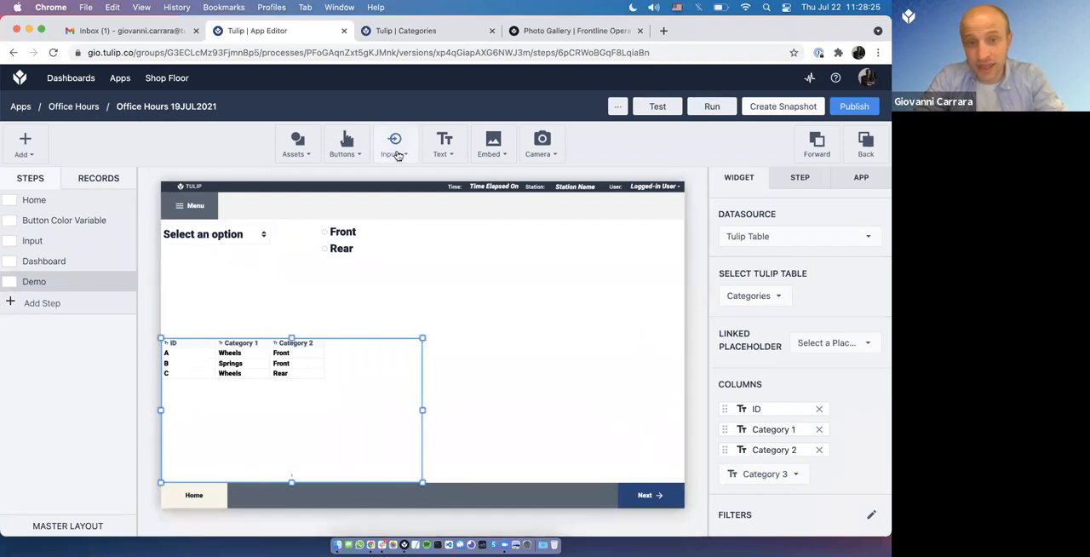
Step: Embed a second Interactive Table beside the first, with Tulip Table as datasource and Categories as its table
left_click(495, 145)
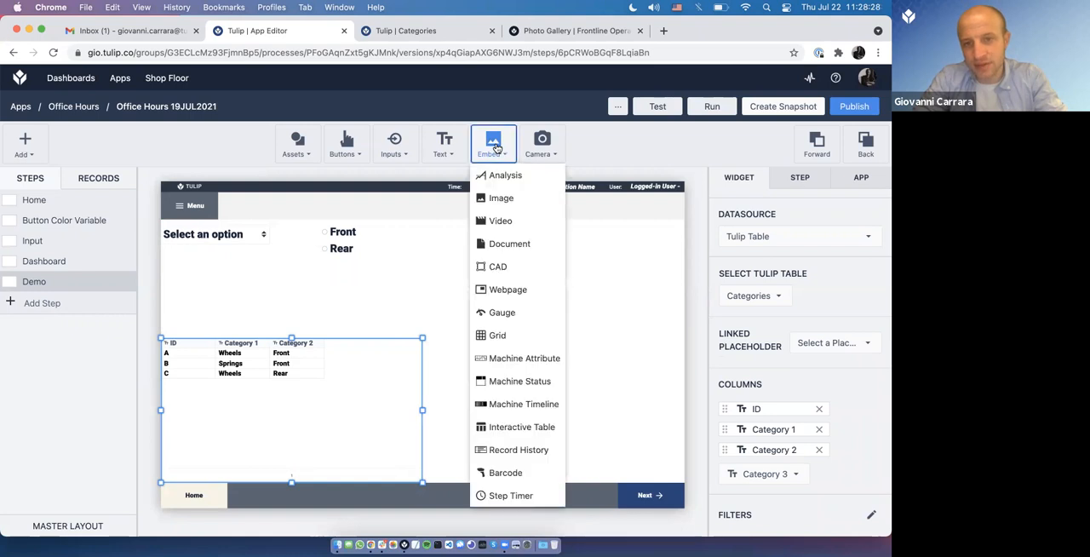
left_click(523, 427)
left_click_drag(452, 359, 531, 354)
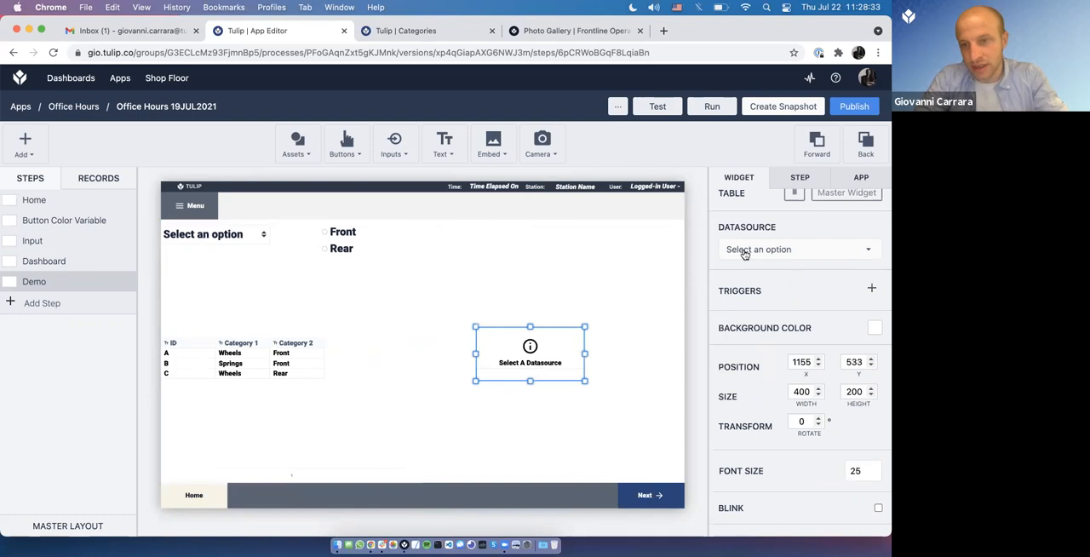
left_click(747, 250)
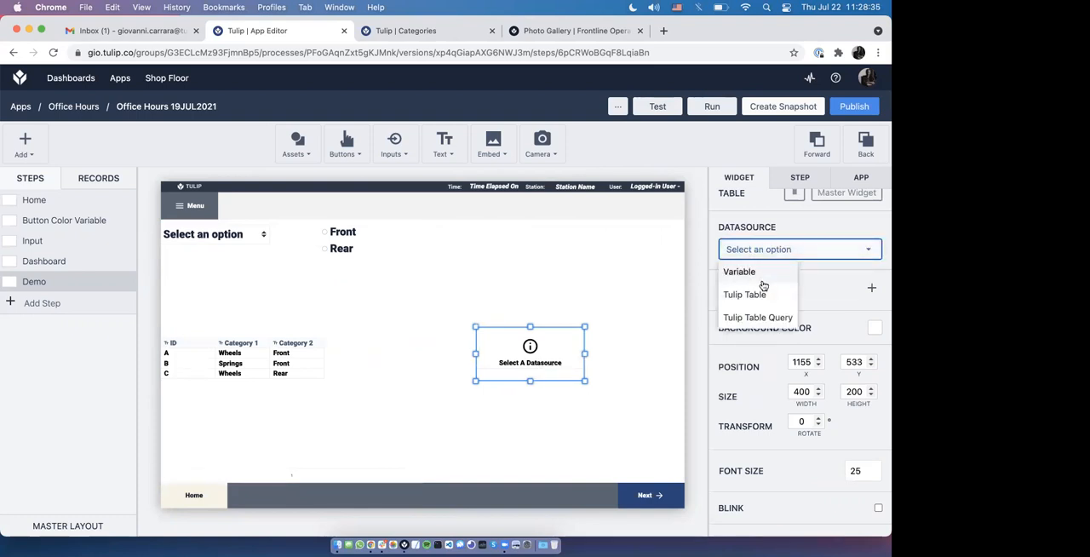
left_click(763, 294)
left_click(766, 309)
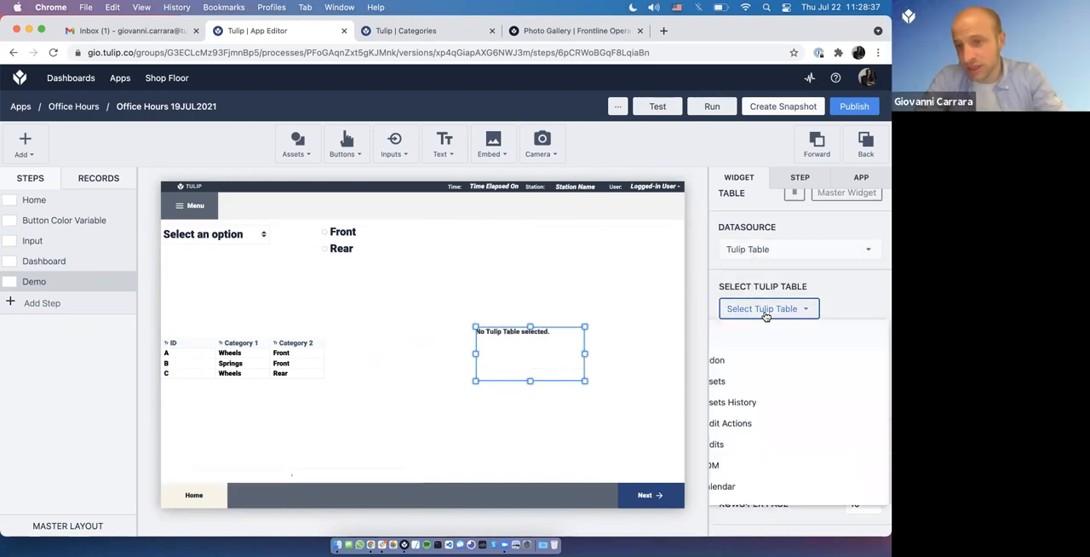
type("Cate")
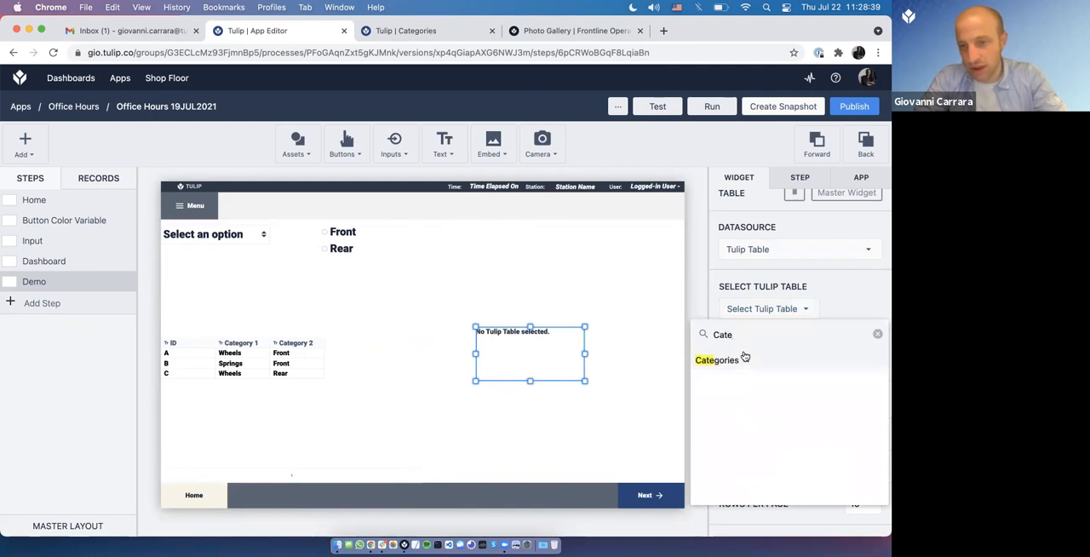
left_click(741, 359)
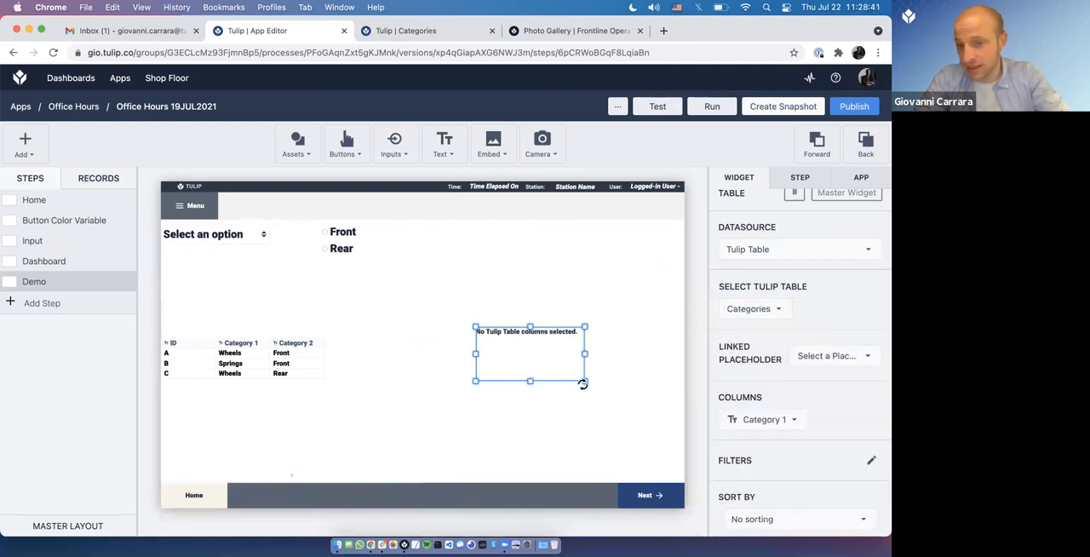
Step: Enlarge the second table to the step's lower-right edges and add the columns ID, Category 1, Category 2 and Category 3
left_click_drag(585, 380, 681, 483)
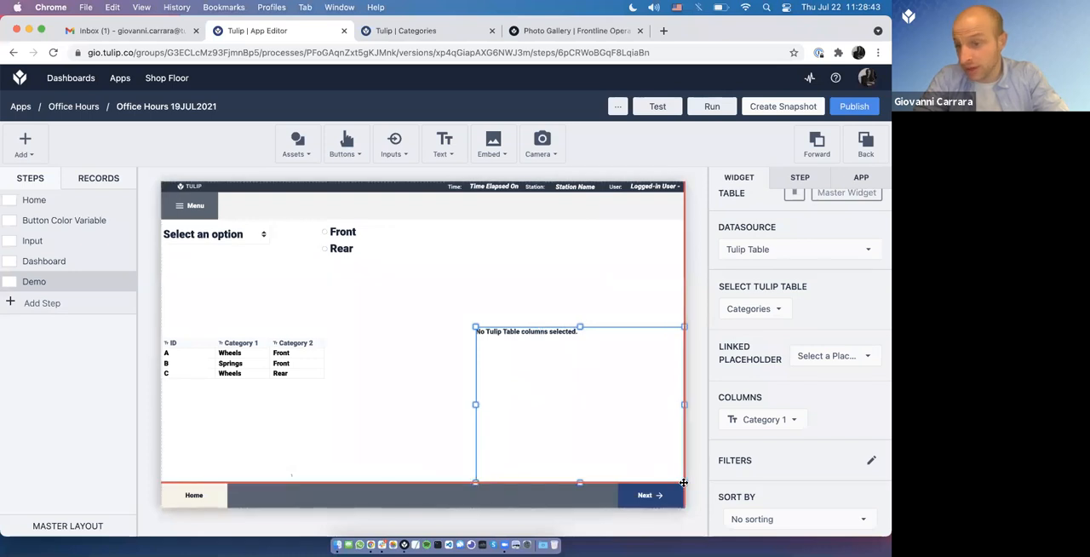
left_click(771, 419)
left_click(724, 328)
left_click(765, 444)
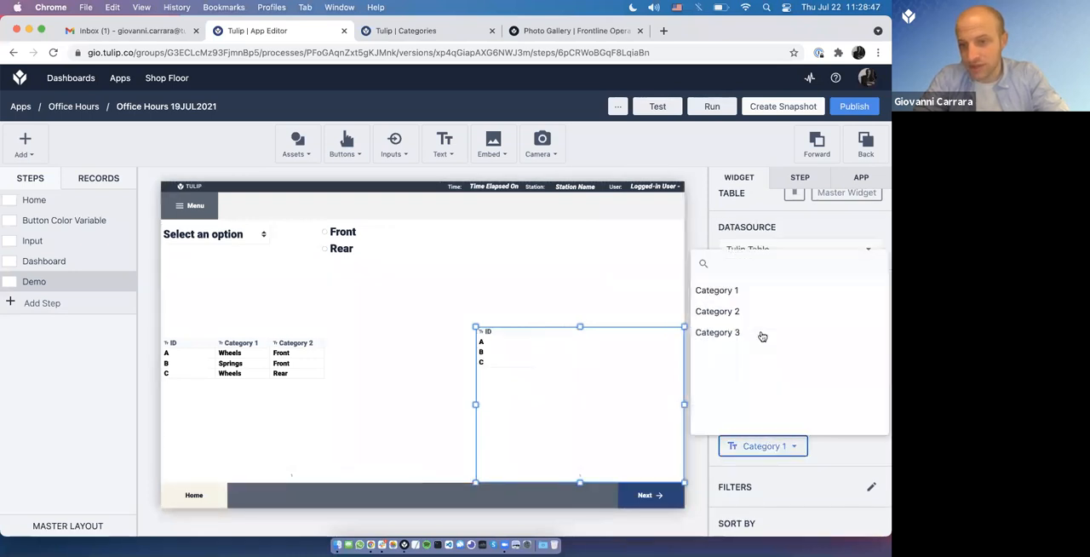
left_click(748, 295)
left_click(765, 466)
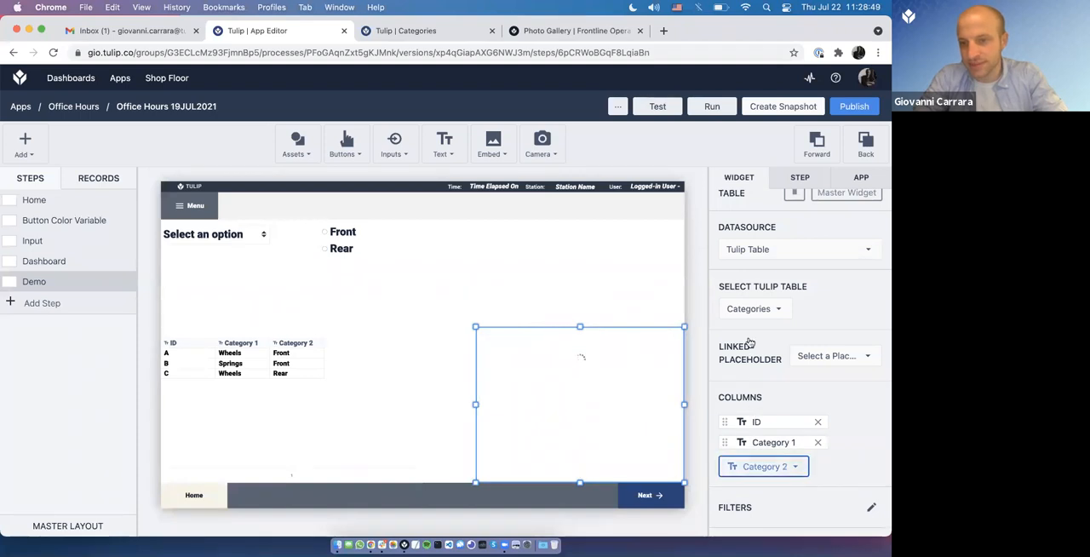
left_click(724, 310)
left_click(755, 492)
left_click(743, 334)
scroll(839, 475, "down", 1)
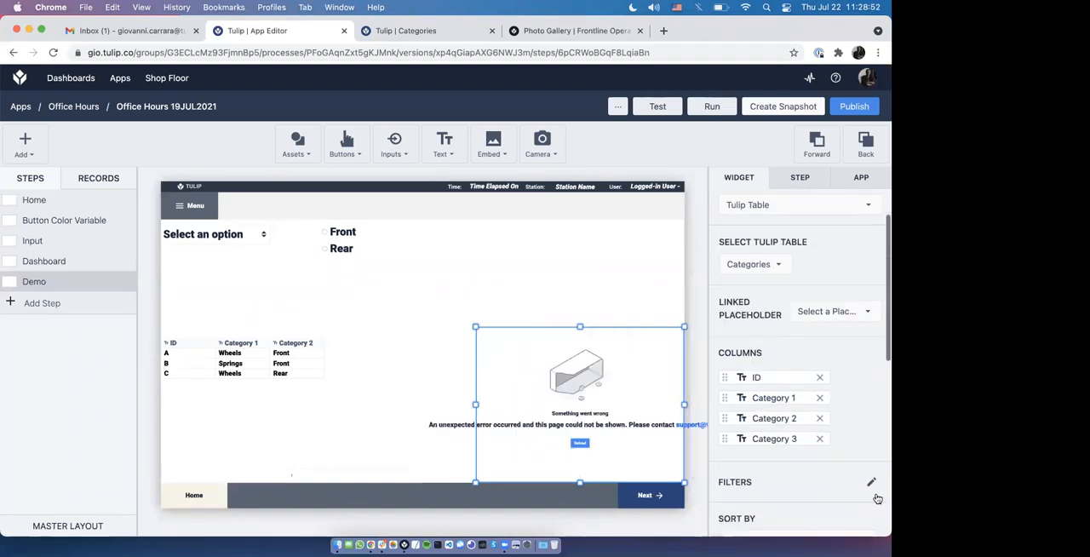
Step: Delete the second table widget and widen the original table back to the step's full width of 1920
key("BackSpace")
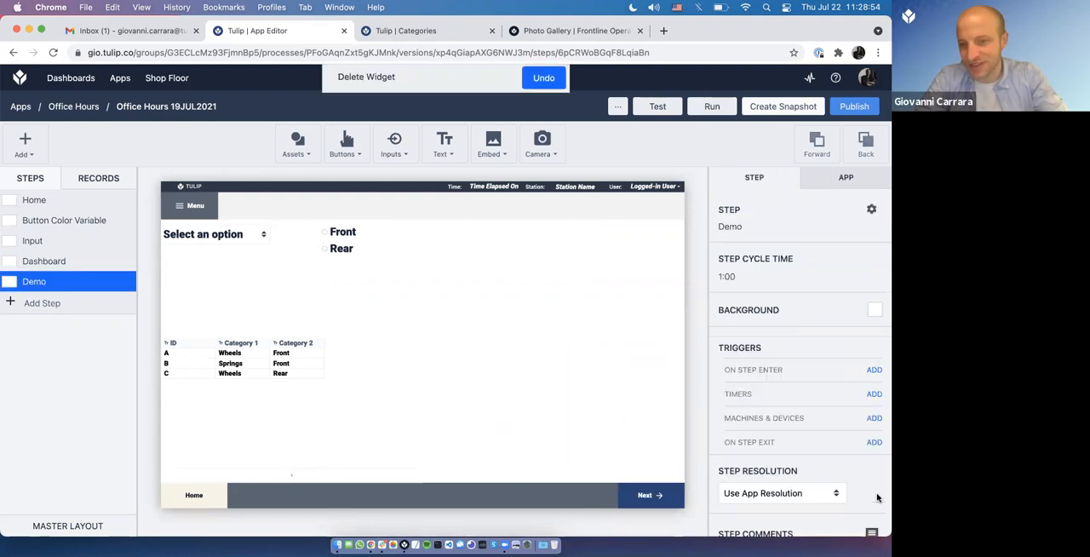
left_click(368, 398)
left_click_drag(484, 410, 685, 422)
scroll(741, 438, "down", 6)
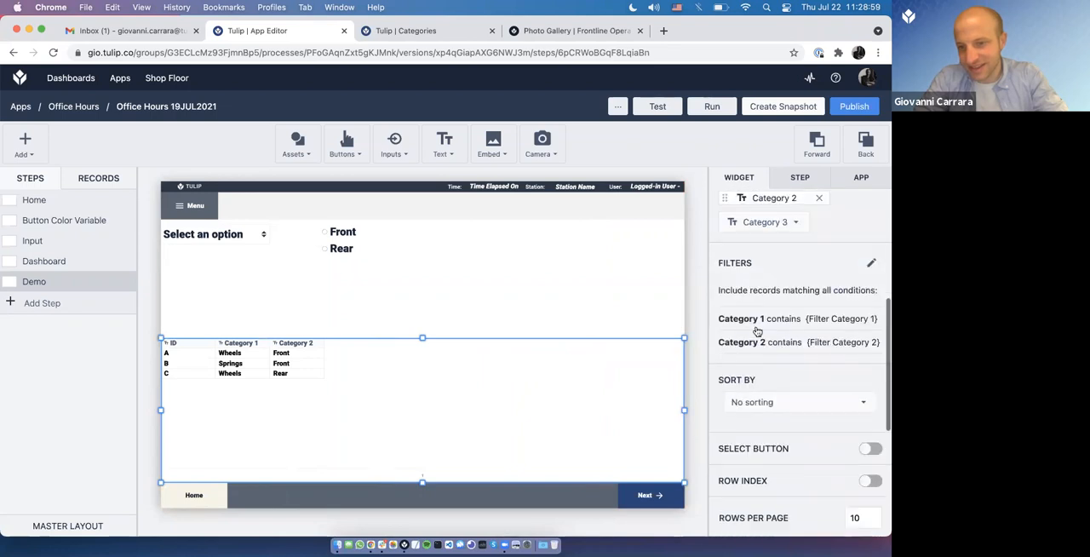
scroll(791, 492, "down", 4)
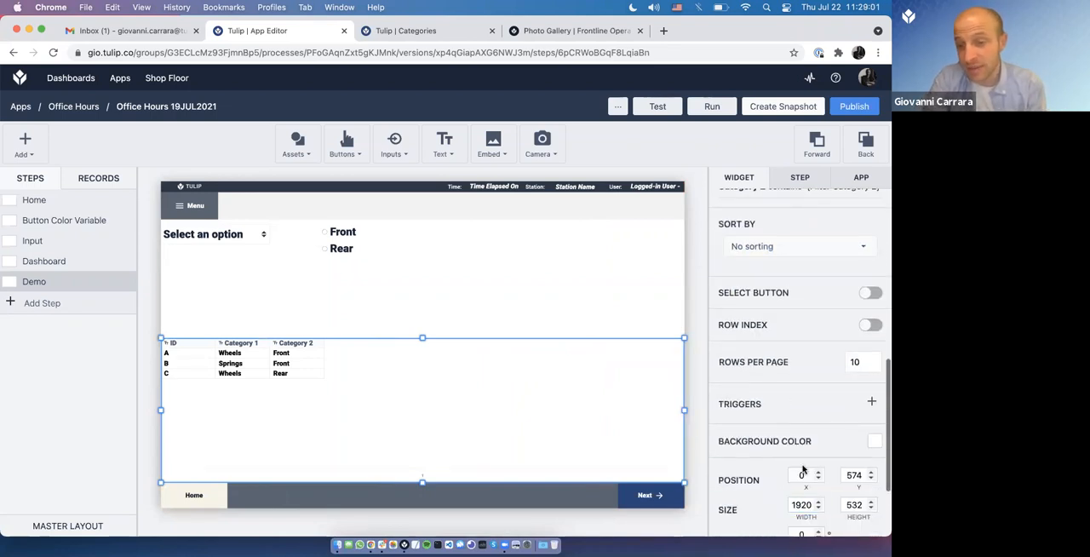
Step: Add a trigger to the Categories table widget that runs a Show Message action when a row is selected
left_click(869, 397)
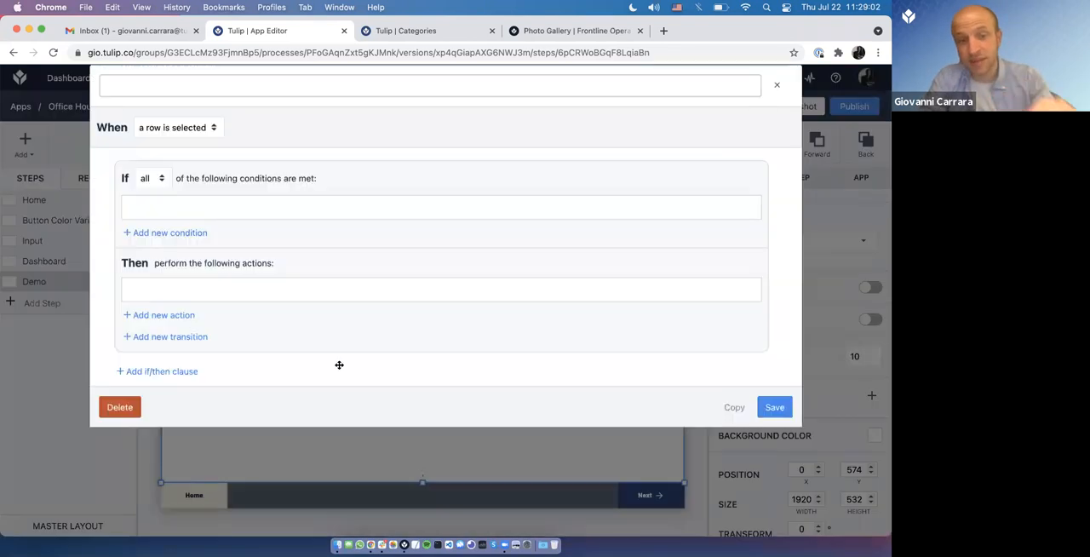
left_click_drag(101, 147, 178, 153)
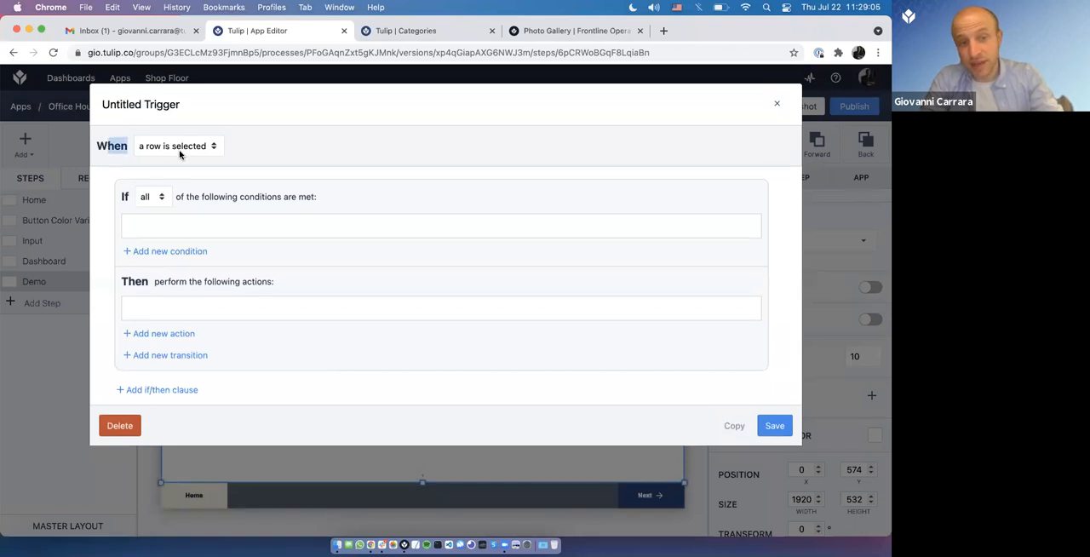
left_click(181, 334)
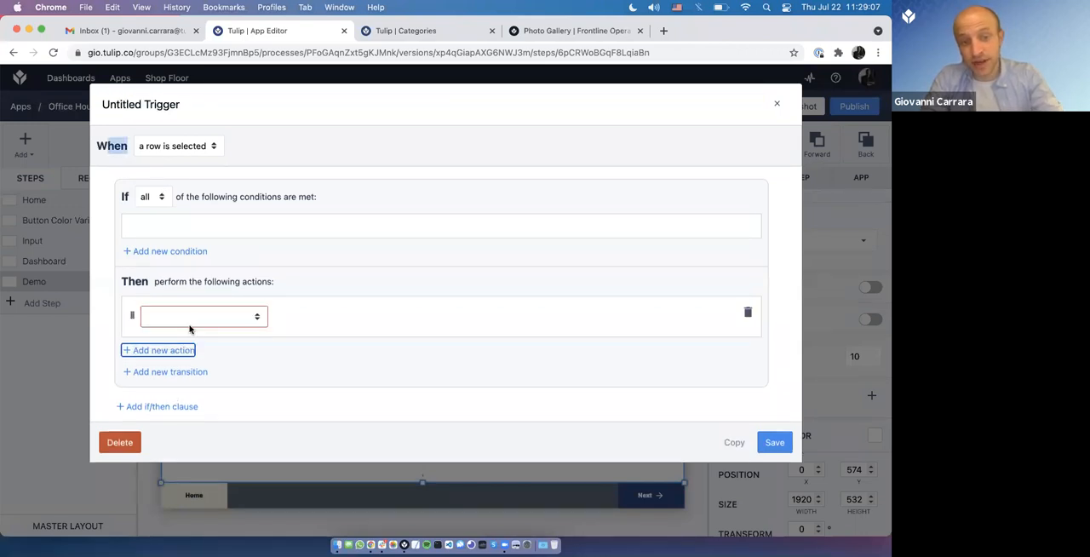
left_click(196, 320)
type("sh")
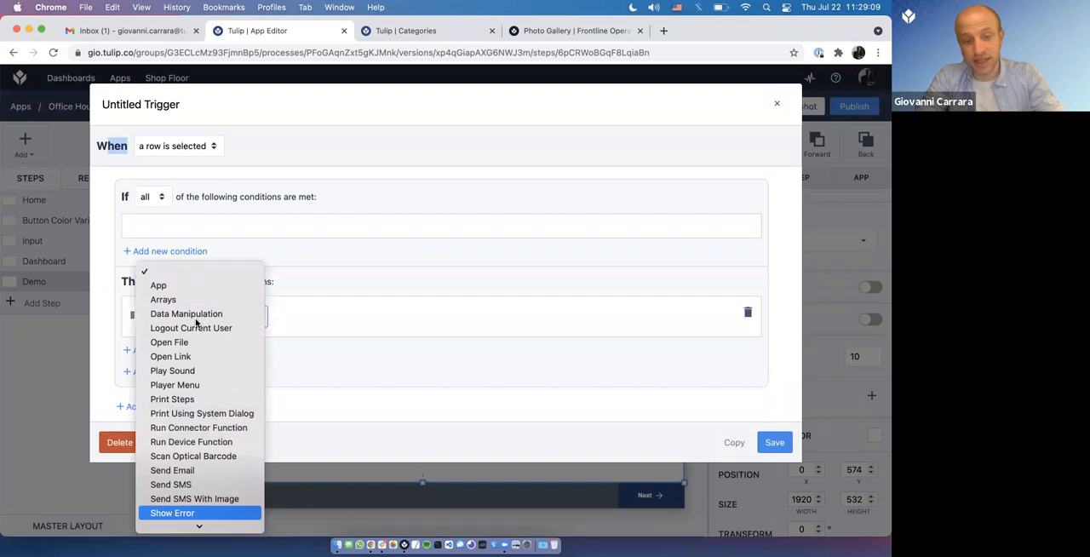
scroll(213, 394, "down", 2)
left_click(215, 493)
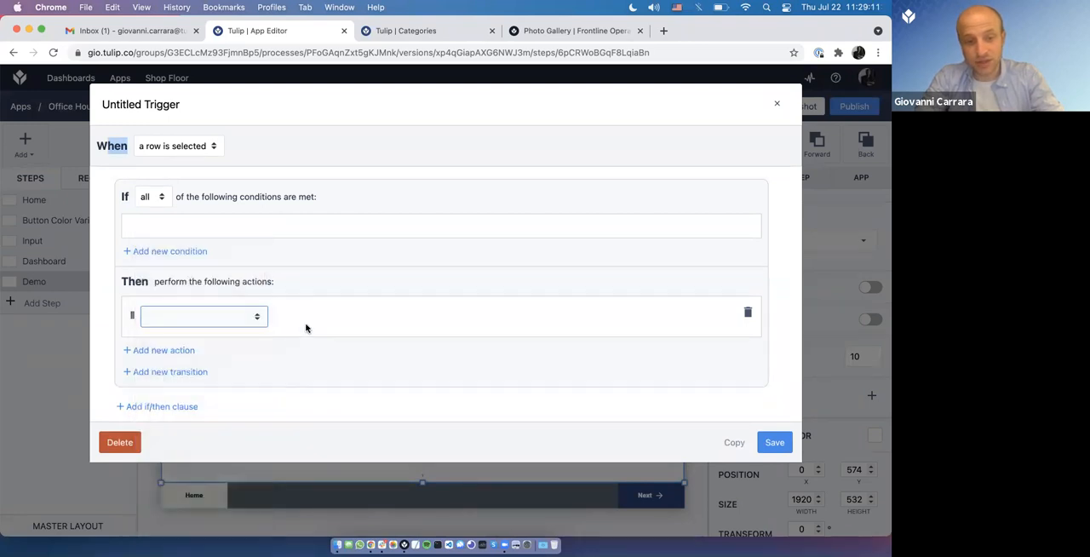
Step: Set the trigger's message to the static value "New Selction" and save the trigger
left_click(322, 317)
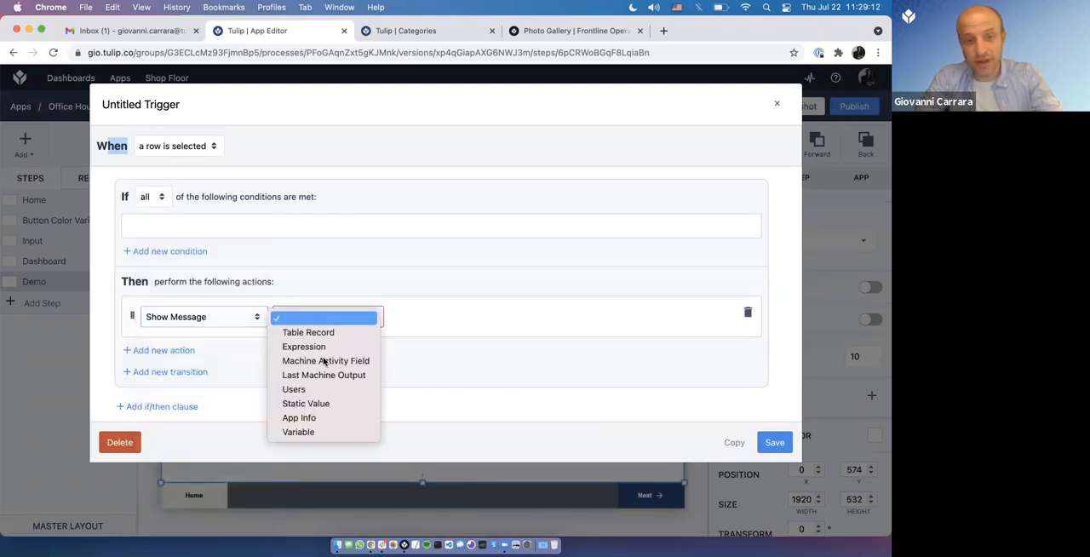
left_click(341, 404)
left_click(425, 316)
type("New Selction")
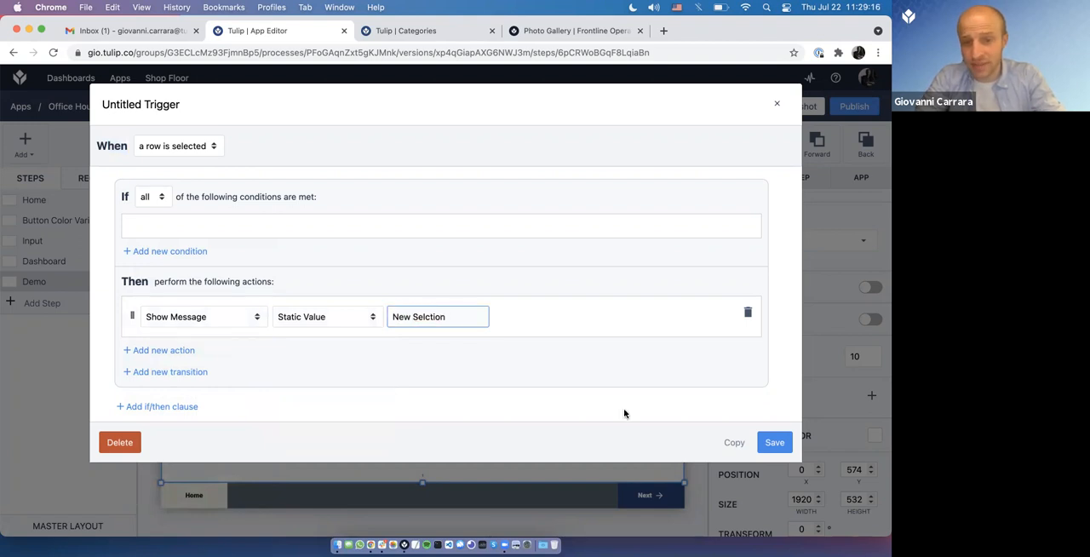
left_click(775, 443)
Step: Switch to Tulip Player and restart the Office Hours 19JUL2021 app
key("super+Tab")
left_click(223, 274)
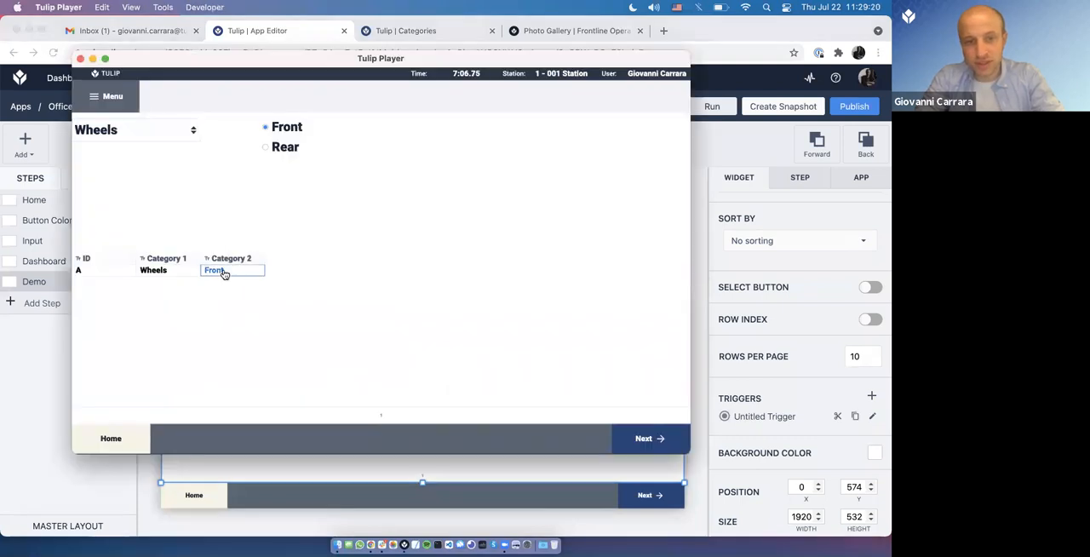
left_click(114, 96)
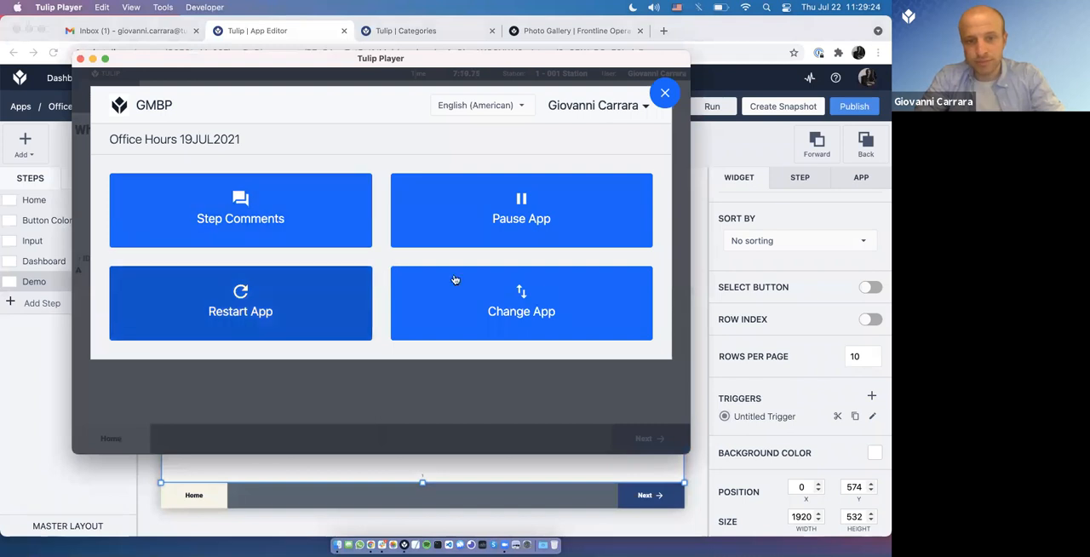
left_click(347, 277)
left_click(460, 293)
Step: Advance the running app to the Demo step and select rows A and B of the table to test the trigger
left_click(656, 438)
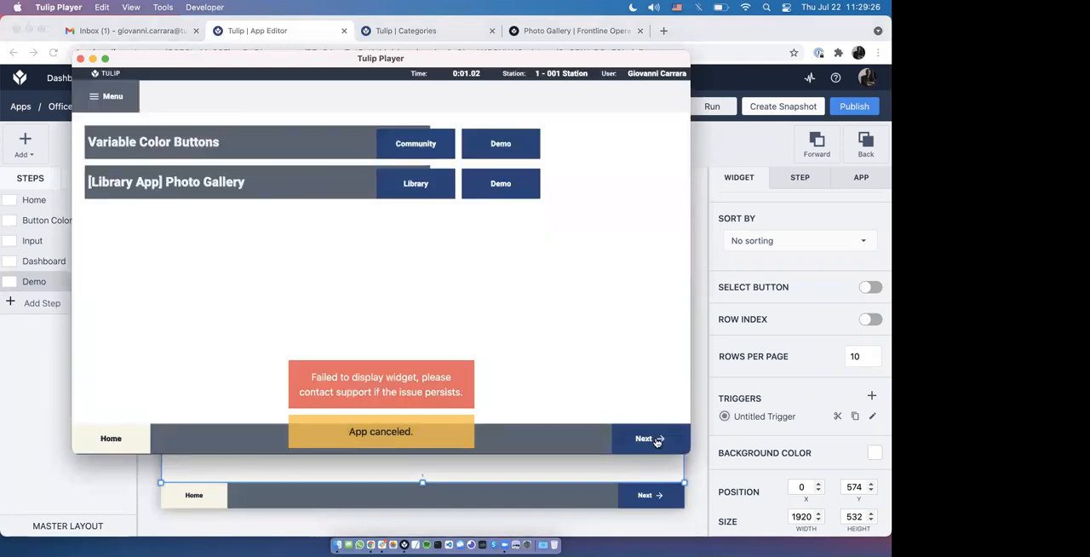
left_click(657, 440)
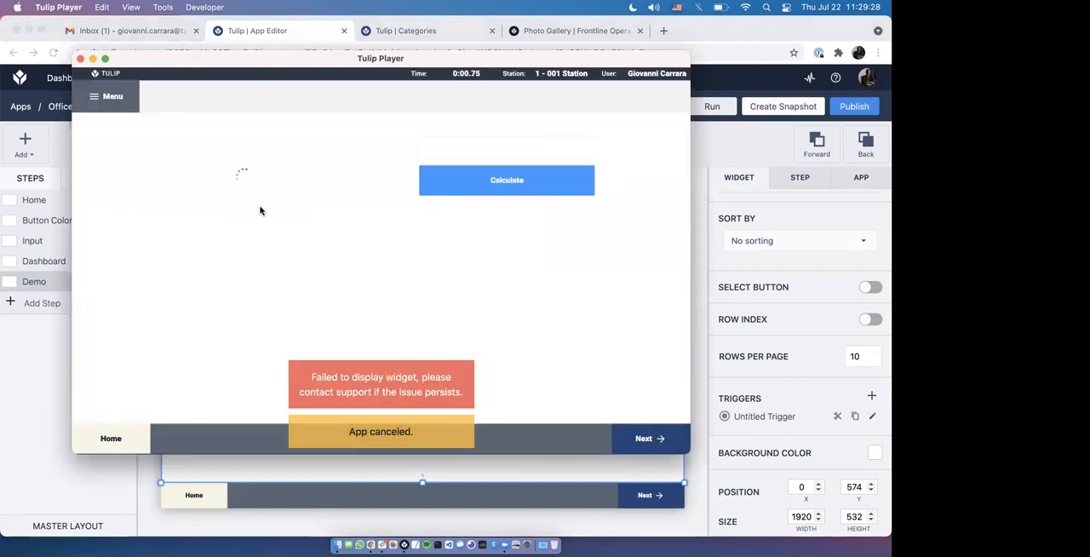
left_click(172, 274)
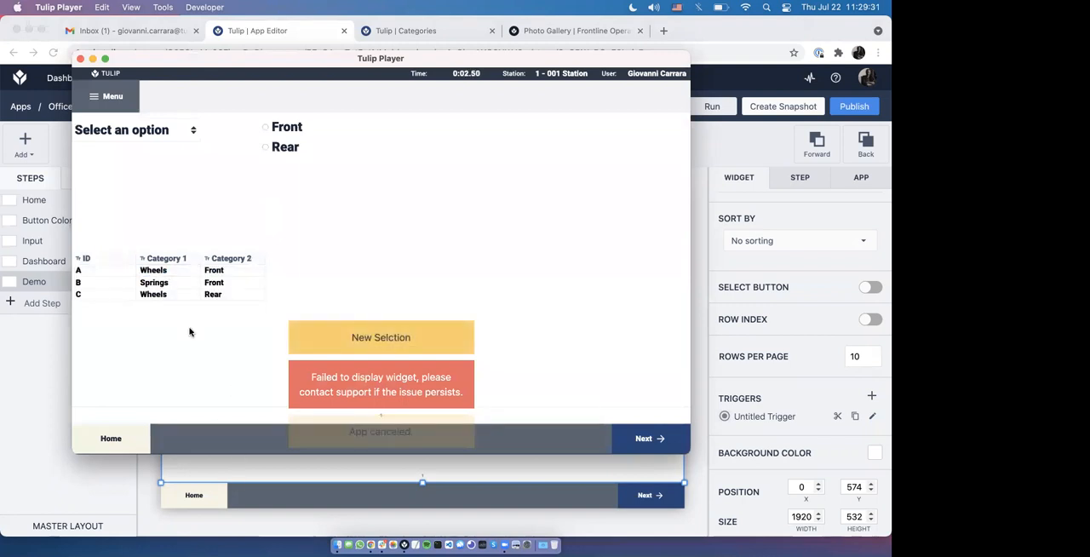
left_click(189, 281)
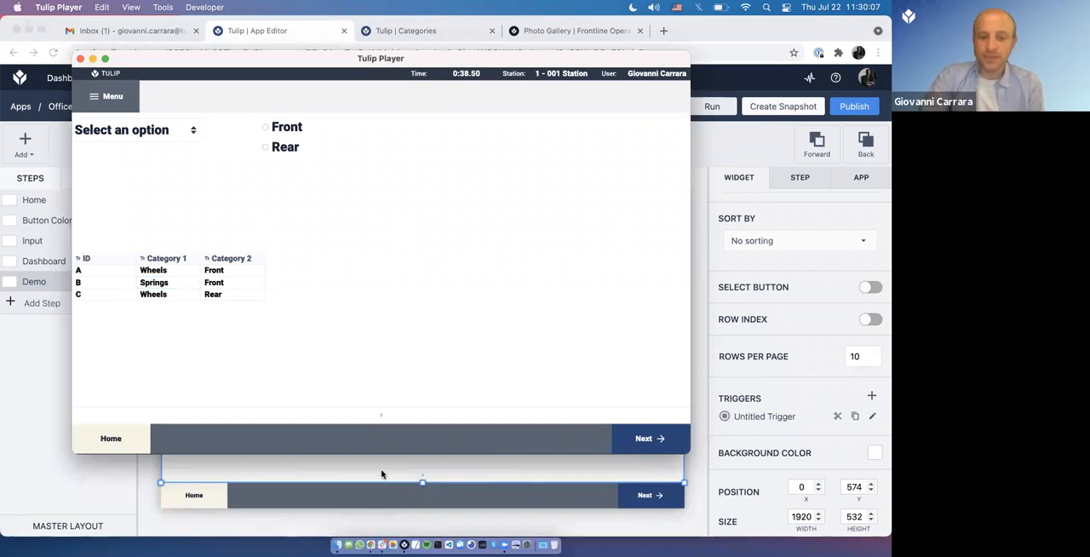
Step: Back in Chrome, narrow the Categories table widget to a width of 1200
left_click(384, 475)
left_click_drag(683, 411, 488, 411)
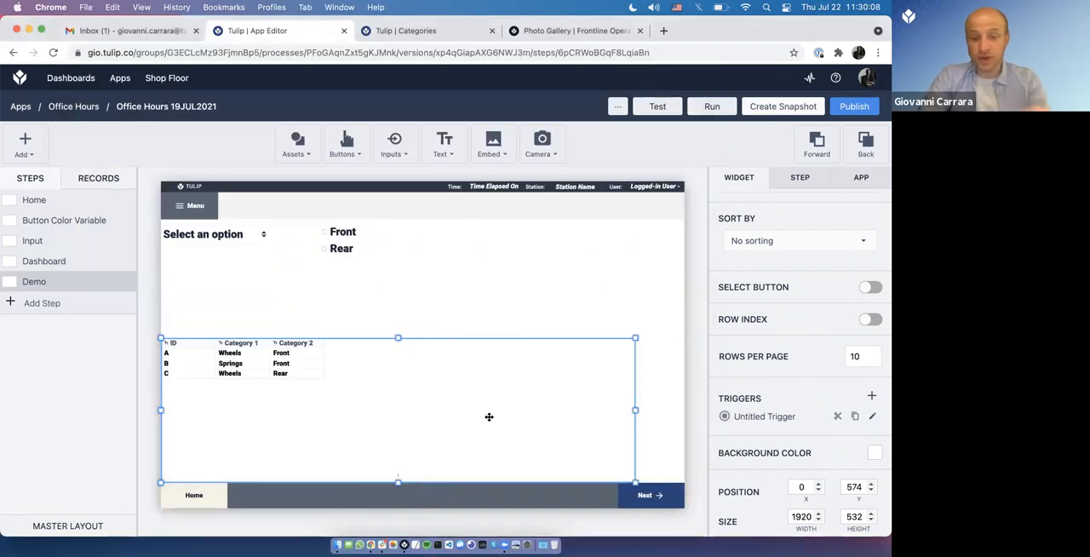
Step: Delete the Checklist [Journal] record placeholder from the app's records
left_click(98, 181)
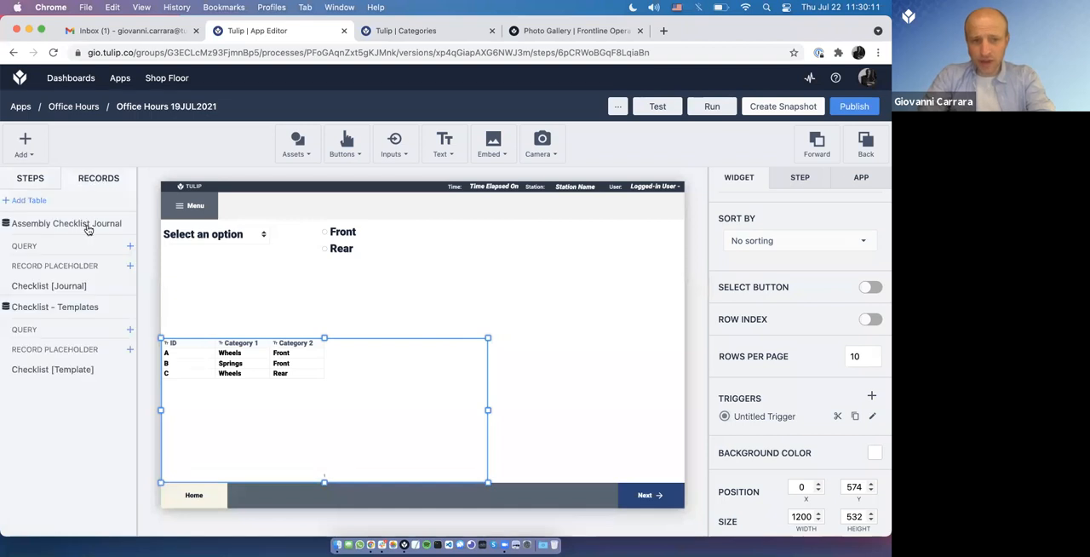
left_click(78, 284)
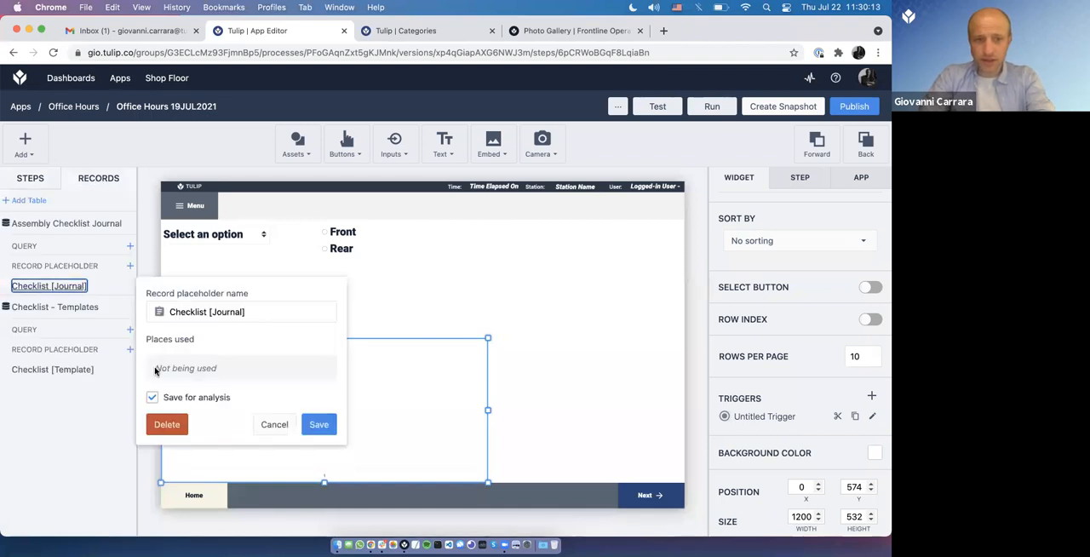
left_click(167, 424)
Step: Delete the Checklist - Templates and Assembly Checklist Journal tables from the app's records
left_click(36, 225)
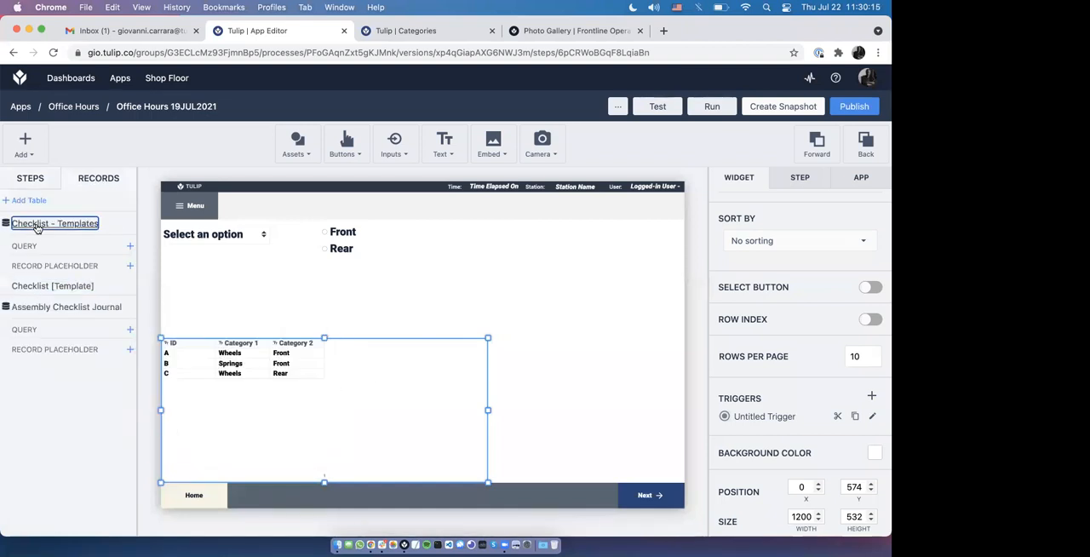
left_click(189, 302)
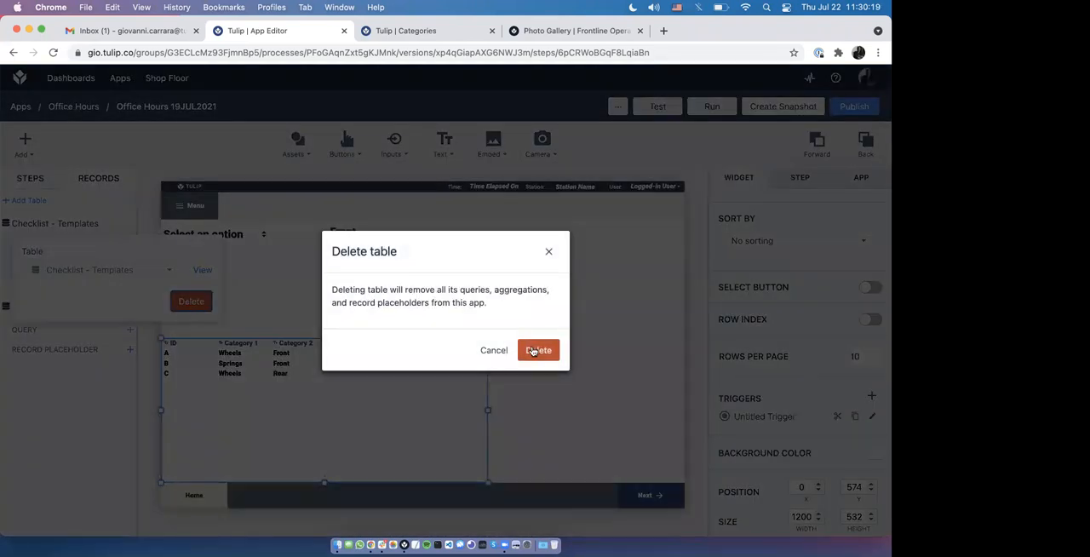
left_click(533, 351)
left_click(41, 224)
left_click(198, 309)
left_click(531, 346)
Step: Add the Categories table to the app's records
left_click(34, 201)
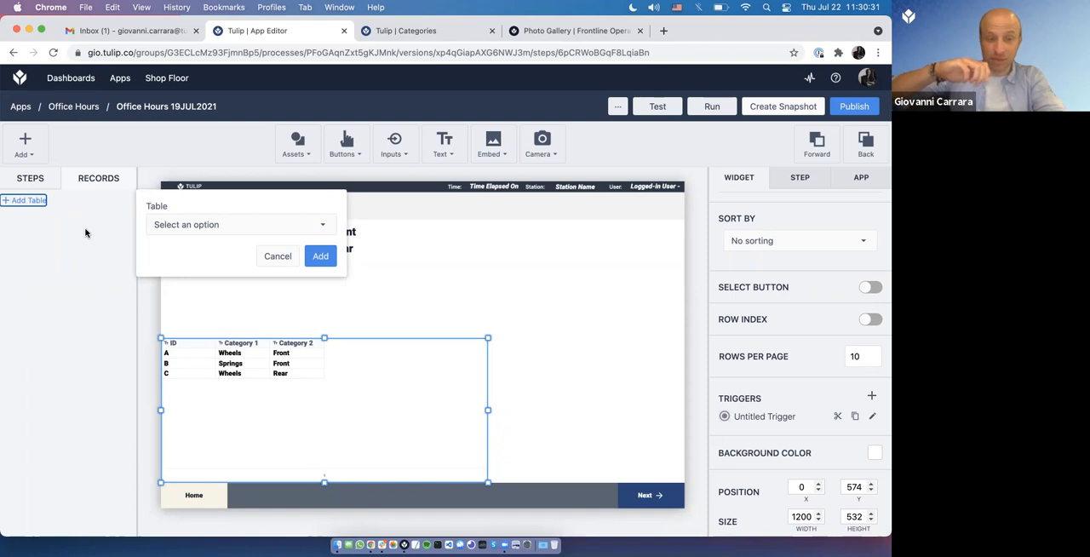
left_click(193, 224)
type("cateo")
key("BackSpace")
left_click(179, 276)
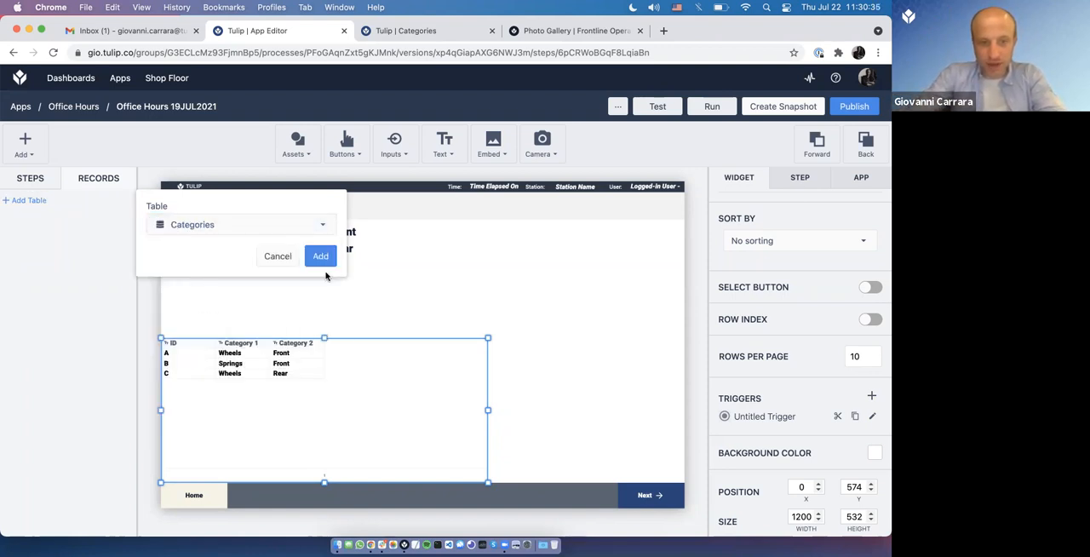
left_click(328, 259)
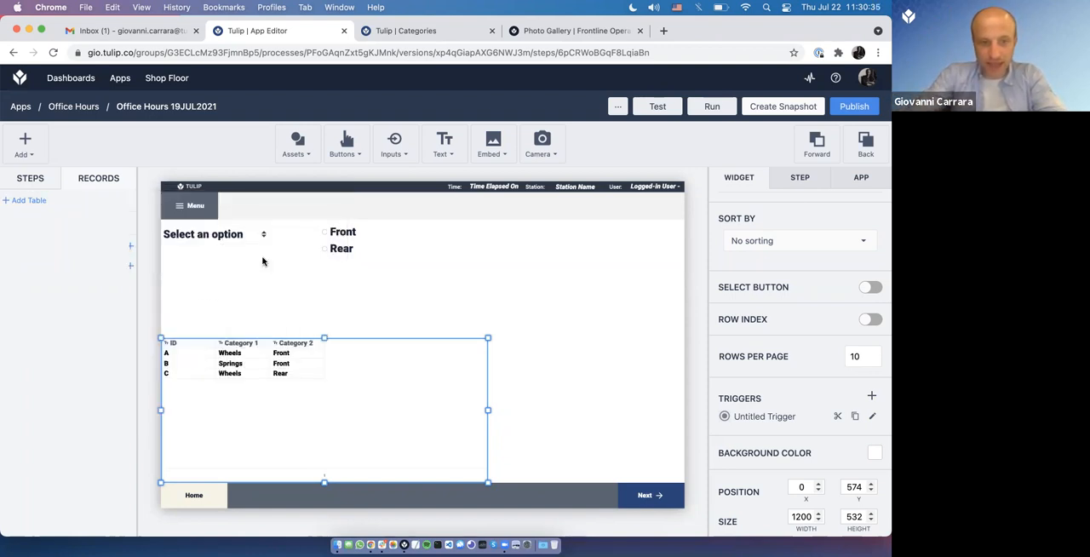
Step: Add a record placeholder named Current Category under the Categories table
left_click(129, 266)
left_click(201, 300)
type("Current Category")
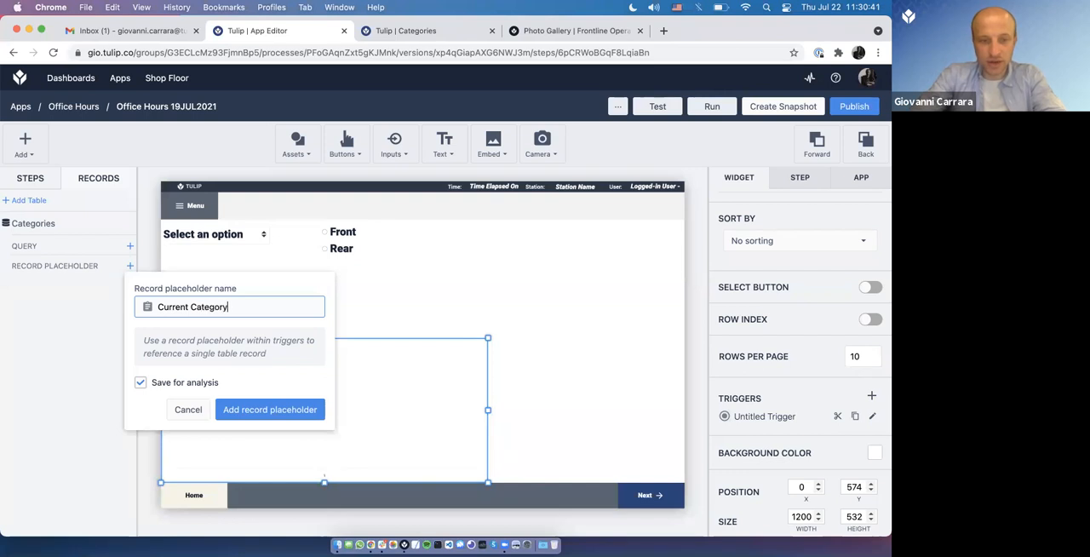
left_click(269, 409)
Step: Return to the app's steps and link the table widget to the Current Category placeholder
left_click(43, 178)
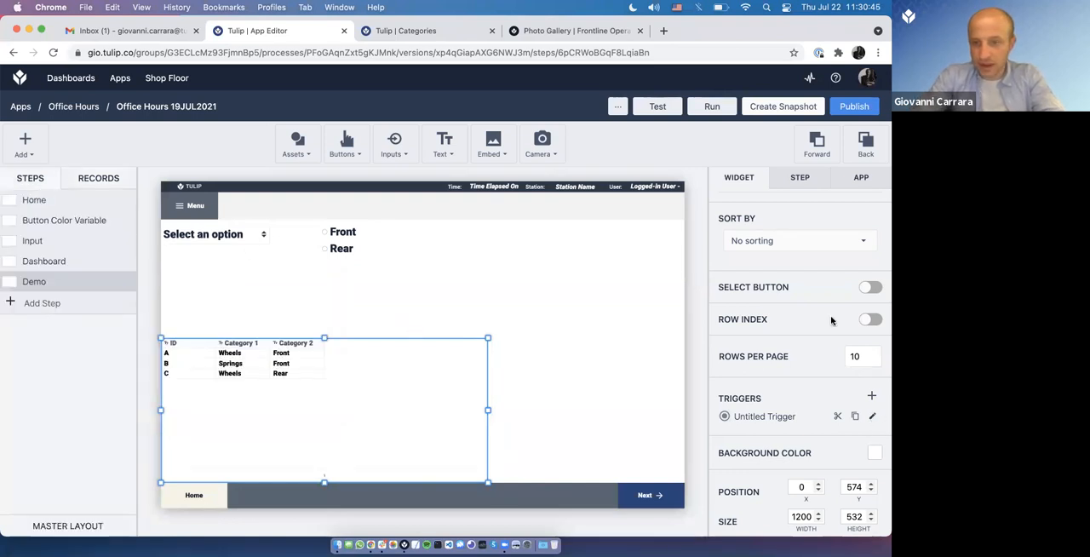
scroll(832, 321, "up", 5)
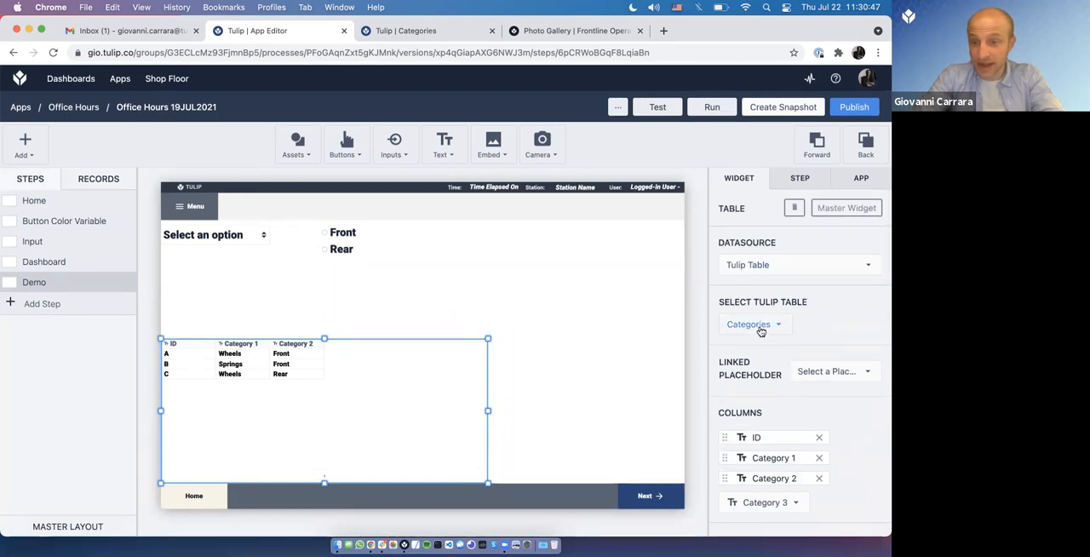
left_click(826, 370)
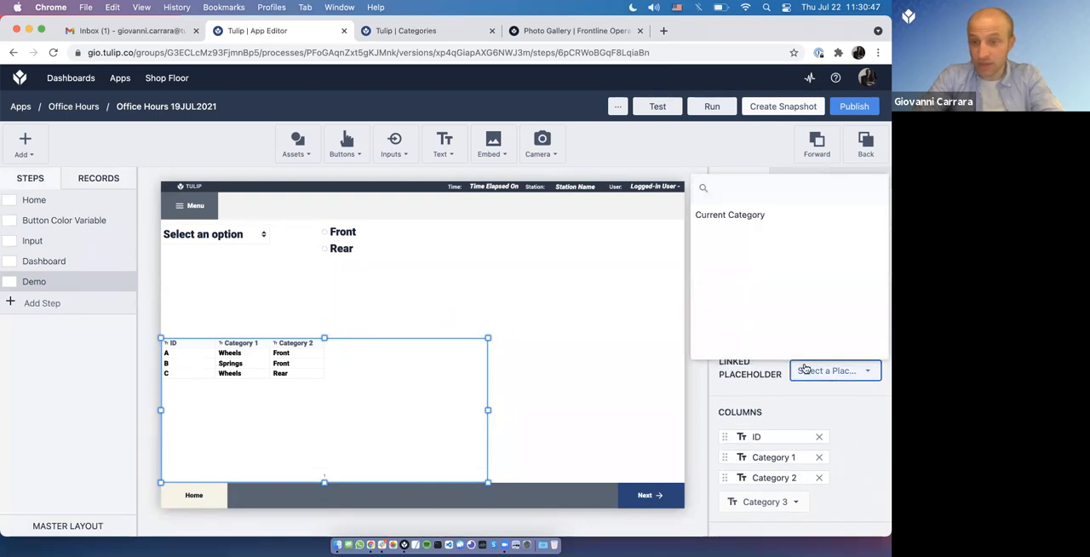
left_click(726, 223)
Step: Add a second action to the table's row-selection trigger, using Arrays with Push onto Array
scroll(795, 429, "down", 2)
scroll(794, 429, "down", 7)
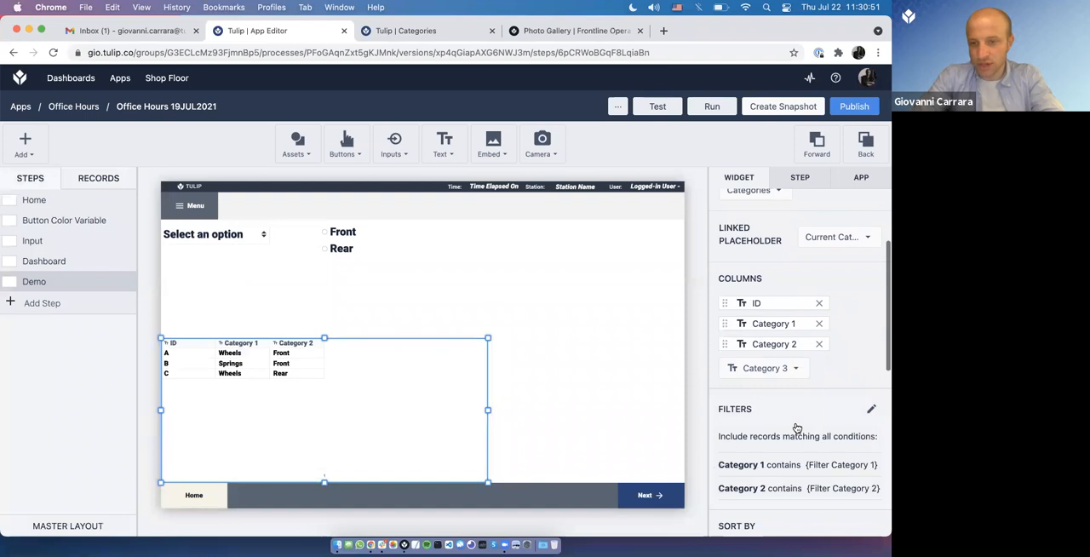
scroll(797, 426, "down", 1)
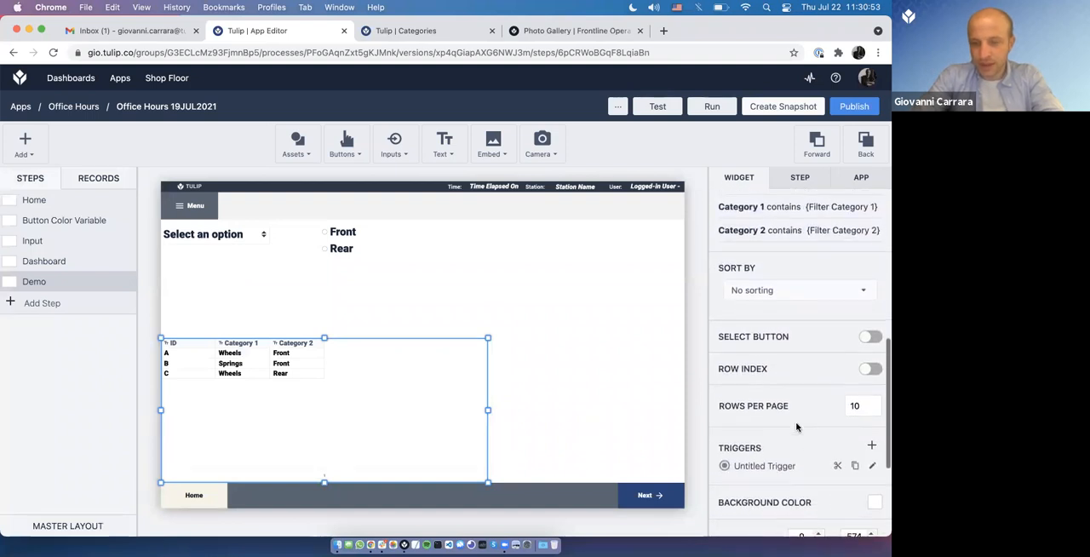
left_click(872, 465)
left_click(165, 351)
left_click(182, 363)
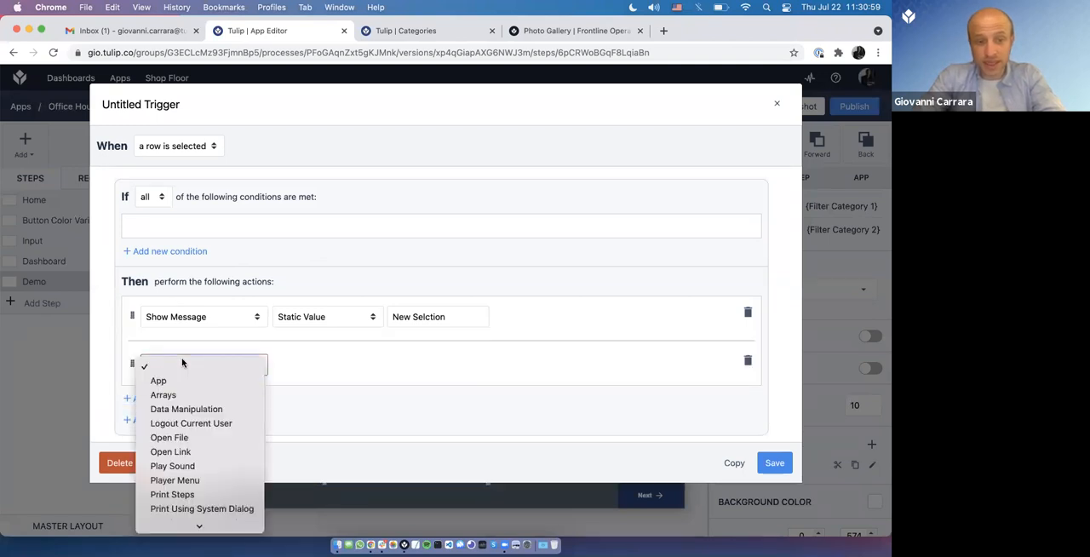
left_click(170, 380)
left_click(181, 364)
left_click(182, 379)
left_click(326, 374)
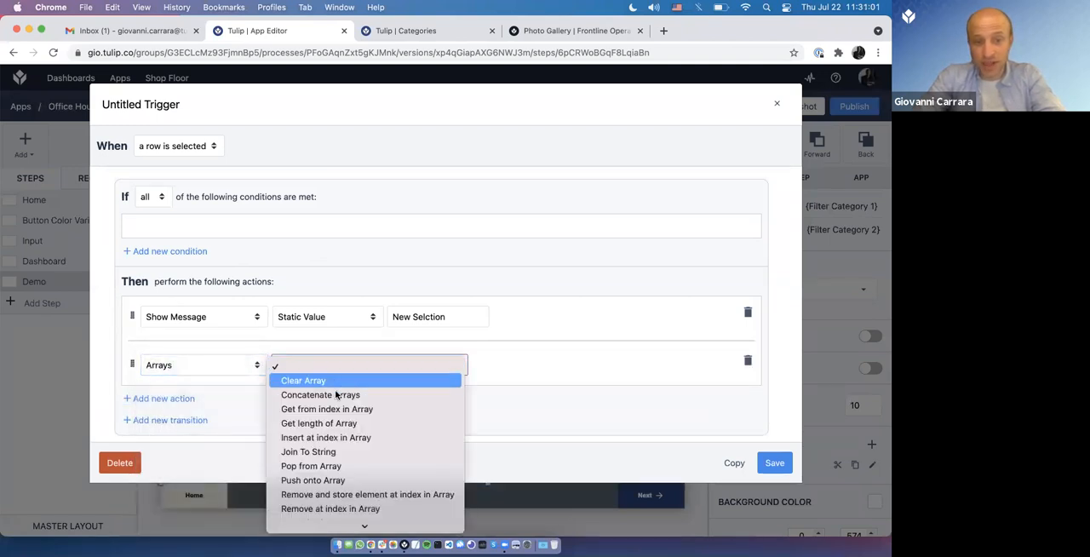
left_click(307, 477)
Step: Set the pushed data to the ID field of the Current Category table record
left_click(501, 375)
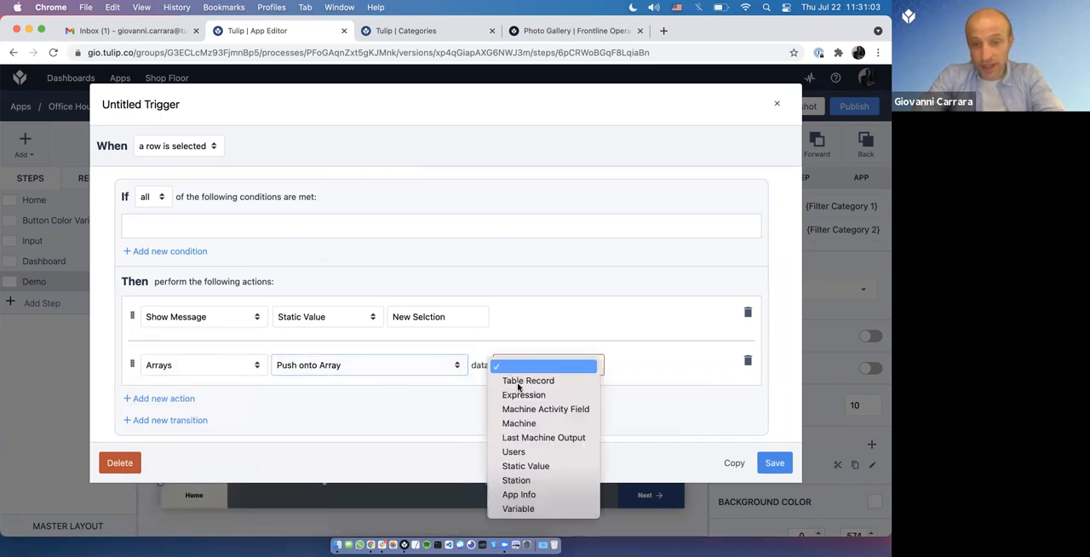
left_click(554, 380)
left_click(616, 373)
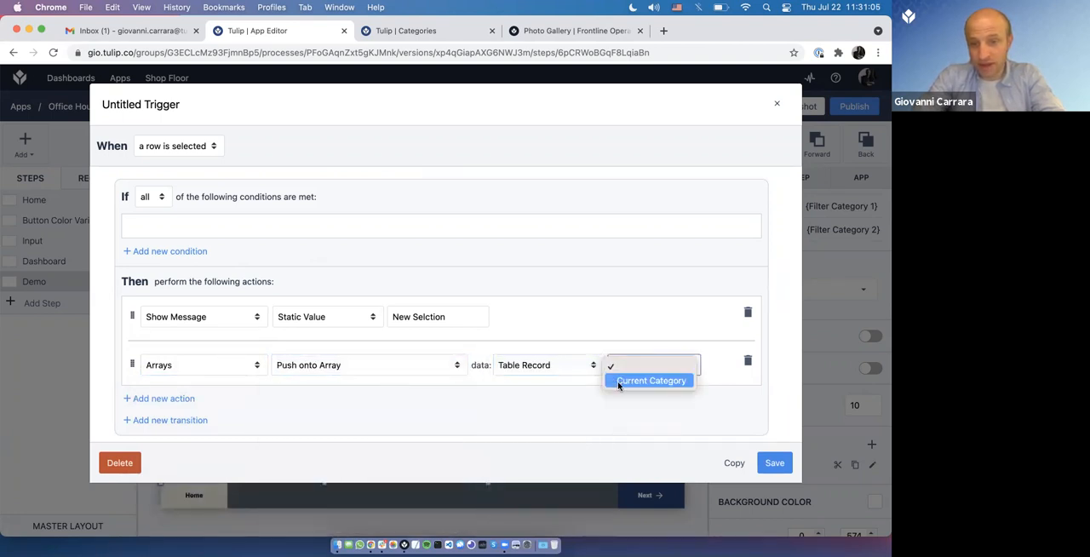
left_click(617, 380)
left_click(404, 338)
left_click(409, 353)
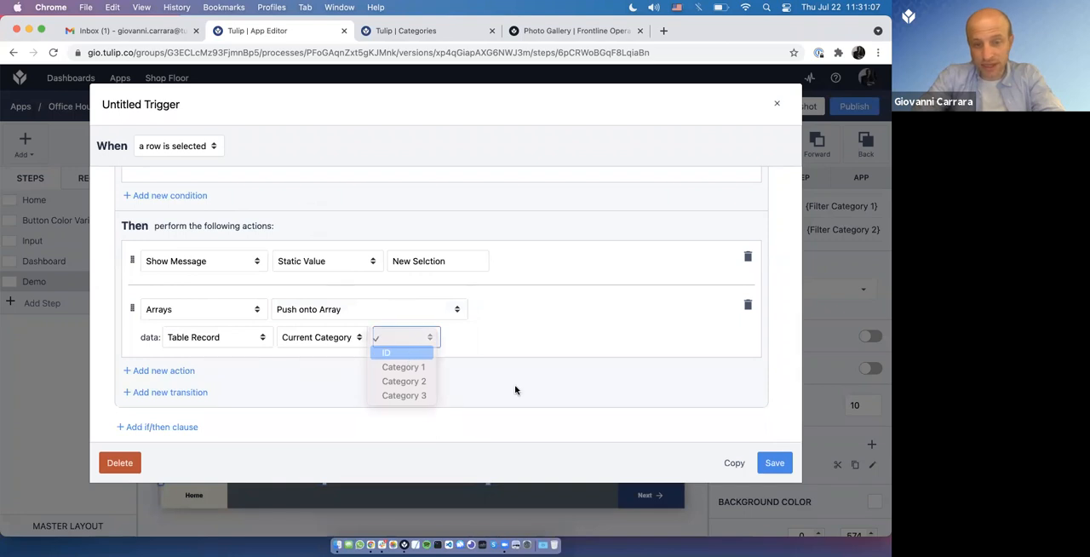
Step: Create a new array variable named Cart as the push target and save the trigger
left_click(507, 346)
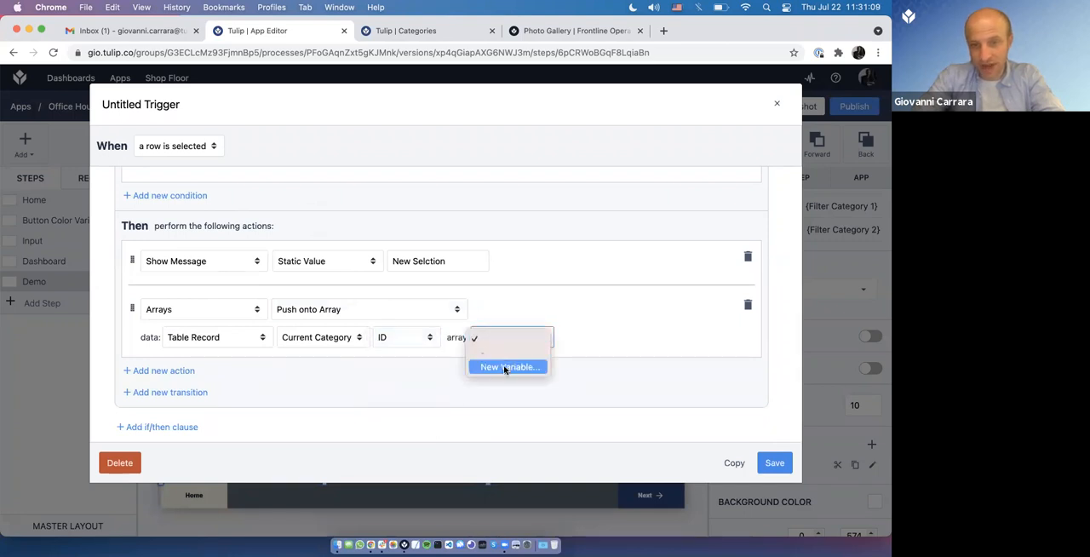
left_click(504, 366)
type("C")
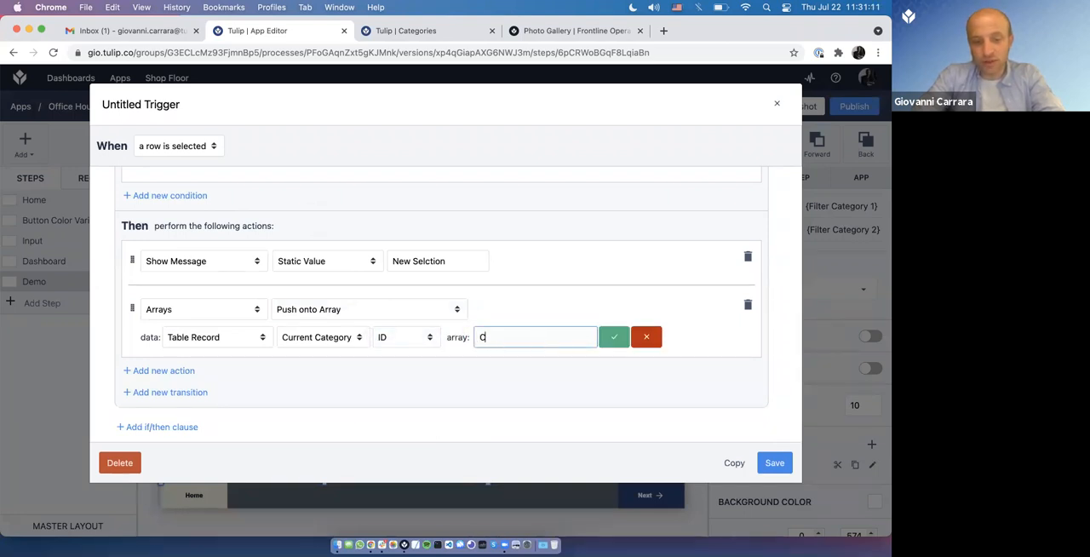
type("art")
key("Return")
left_click(773, 463)
Step: Add a variable text widget to the empty area beside the table, bind it to Cart and extend it upward
left_click(444, 143)
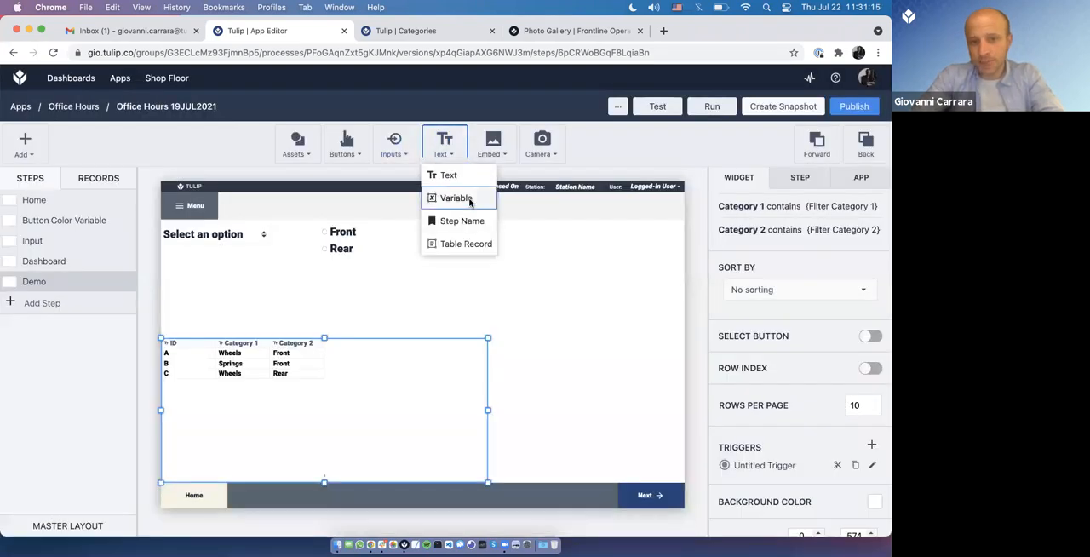
left_click(470, 200)
left_click_drag(610, 328, 598, 417)
left_click(778, 325)
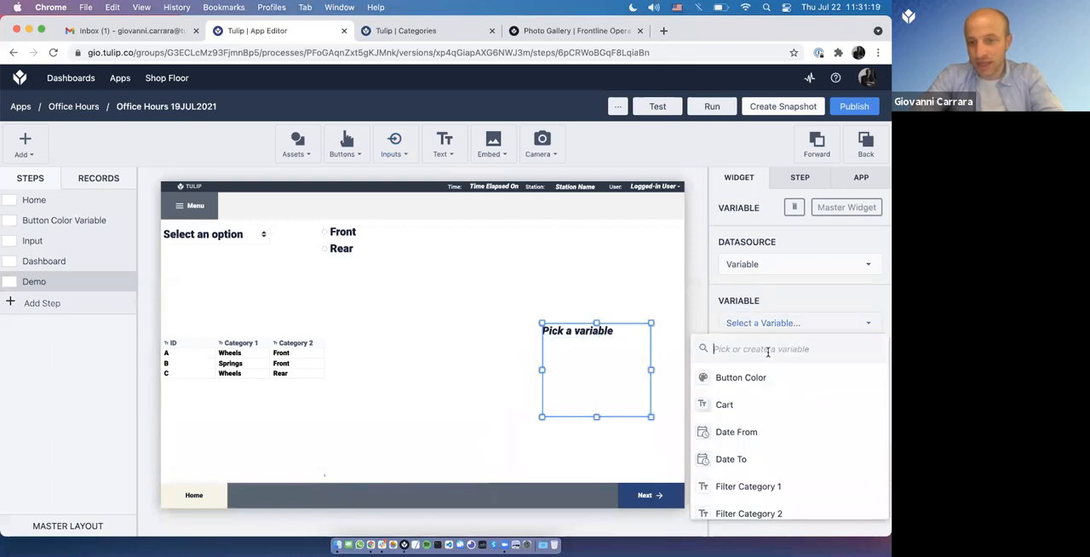
left_click(749, 402)
left_click_drag(596, 324, 599, 287)
Step: Switch to Tulip Player and test the Cart by repeatedly selecting table rows A, B and C
key("super+Tab")
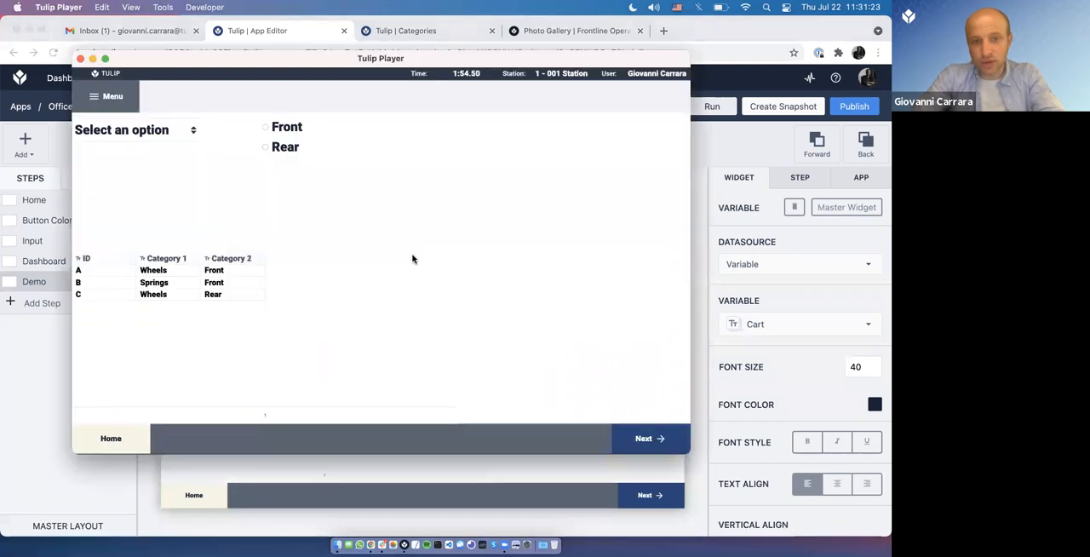
left_click(181, 272)
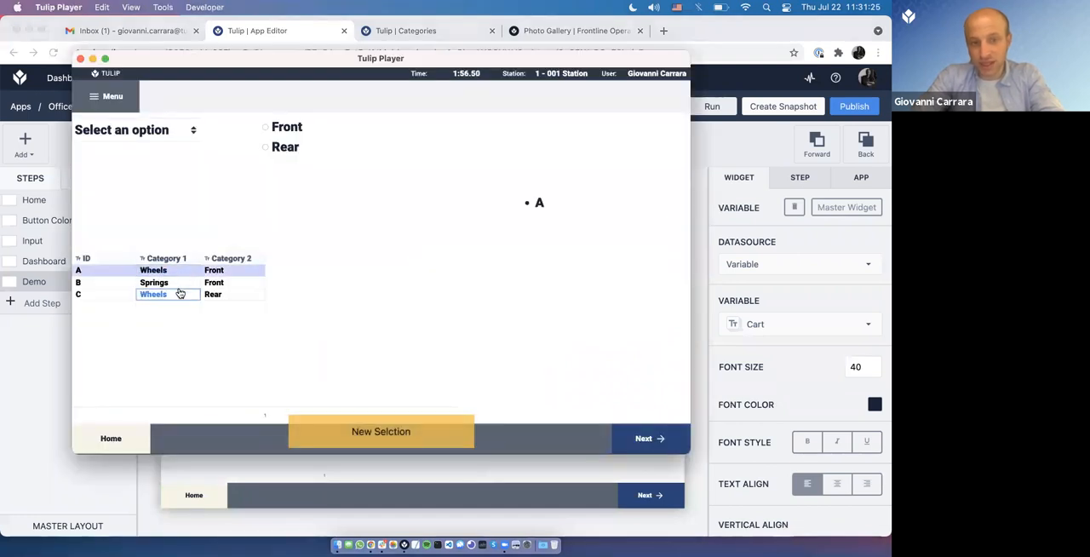
left_click(182, 282)
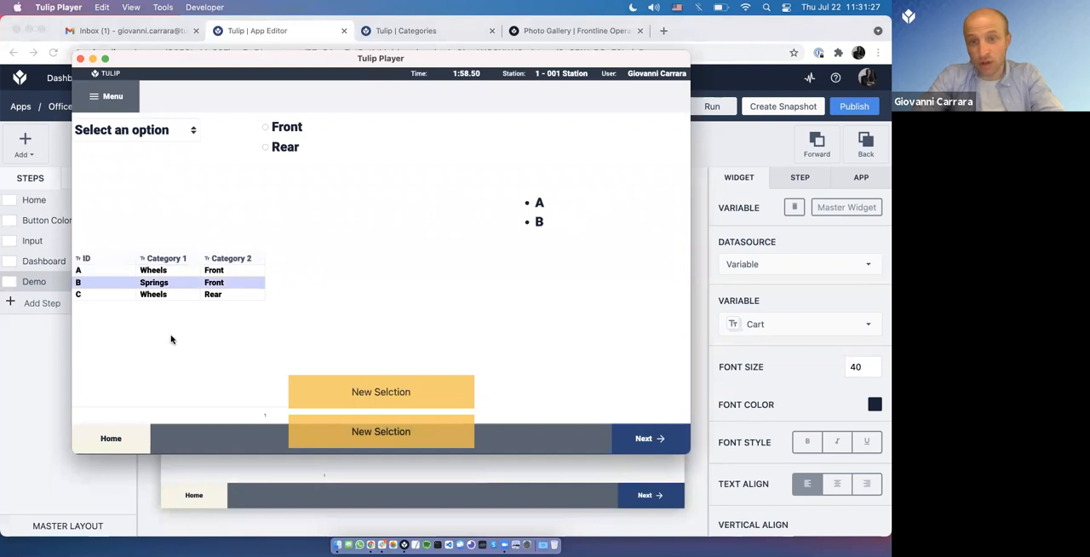
left_click(165, 294)
left_click(173, 282)
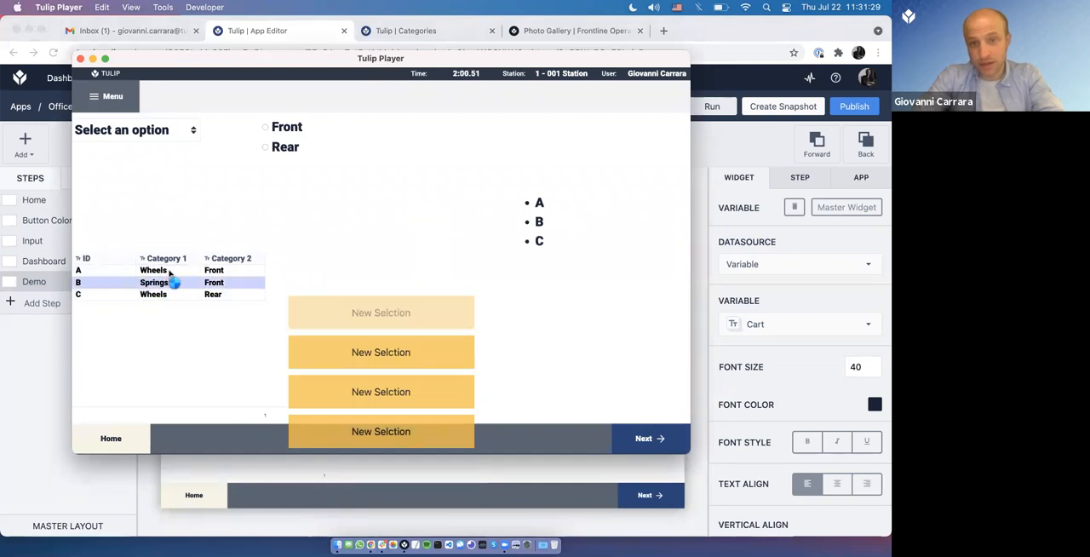
left_click(170, 272)
left_click(166, 284)
left_click(166, 297)
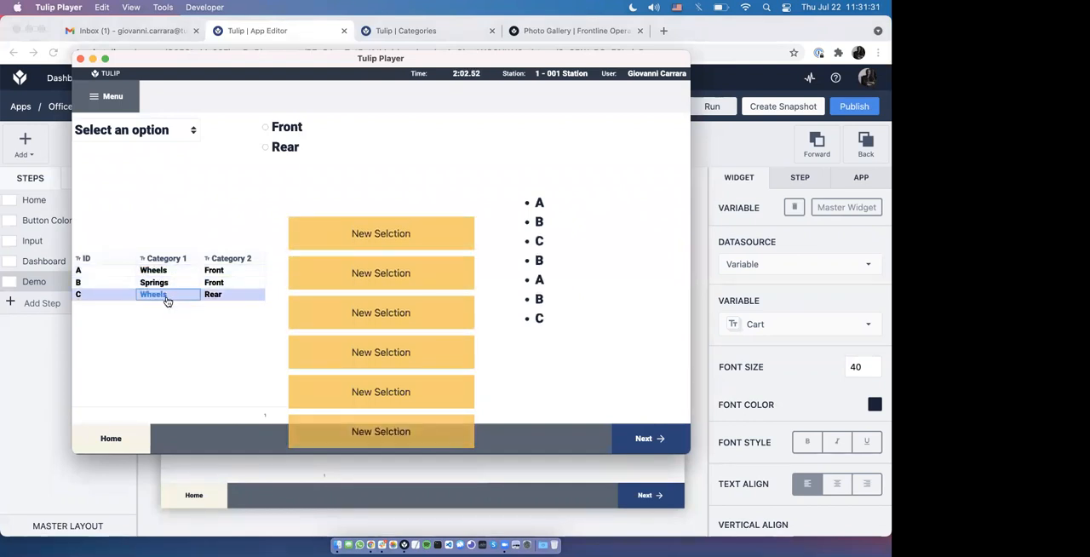
scroll(288, 367, "down", 1)
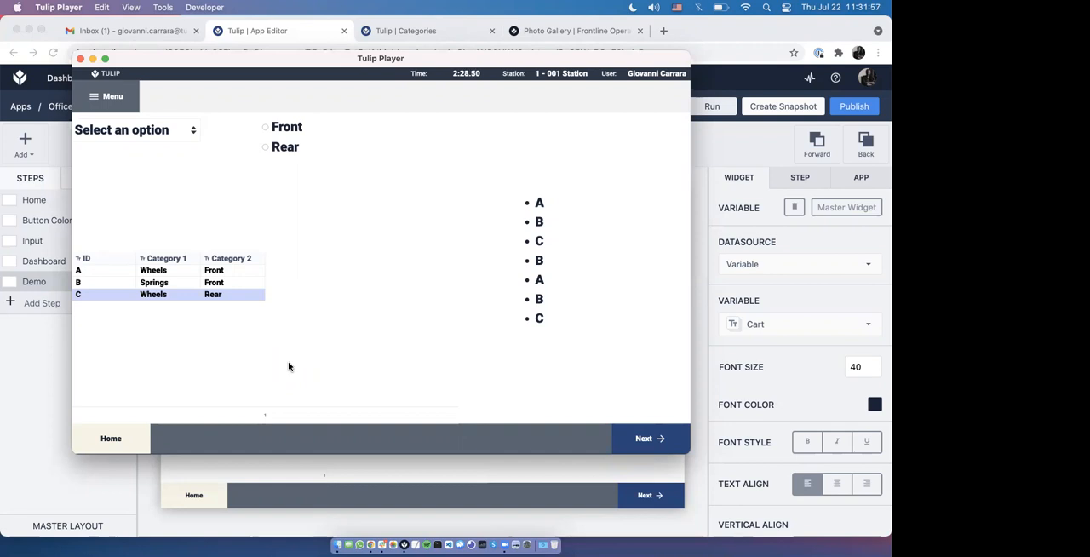
Step: Return to the App Editor and place a number input widget directly above the Cart variable on the Demo step
left_click(415, 486)
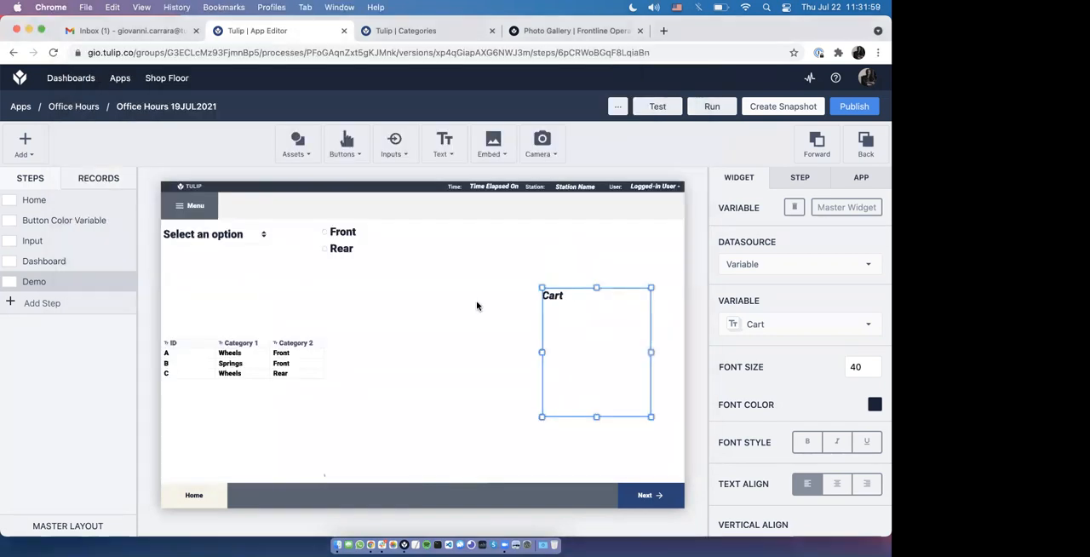
left_click(394, 143)
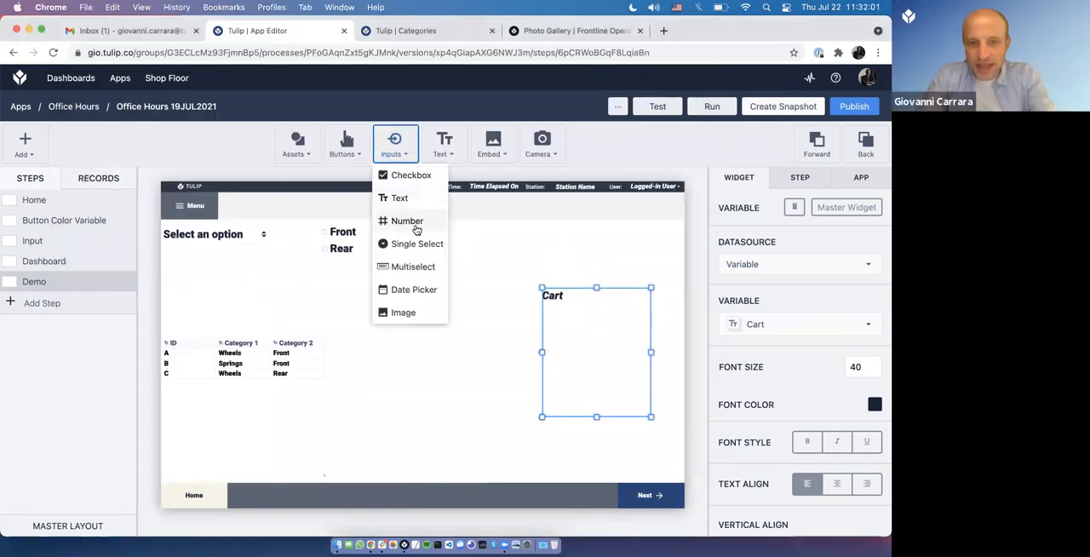
left_click(402, 220)
mouse_move(555, 264)
left_mouse_down()
mouse_move(574, 248)
mouse_move(573, 271)
left_mouse_up()
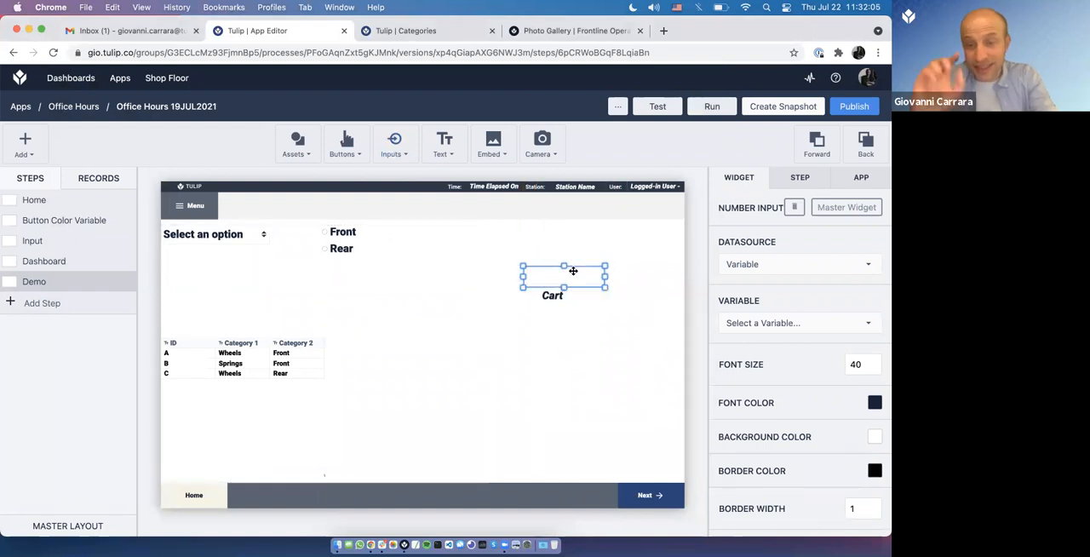
key("super+Tab")
left_click(546, 262)
key("super+Tab")
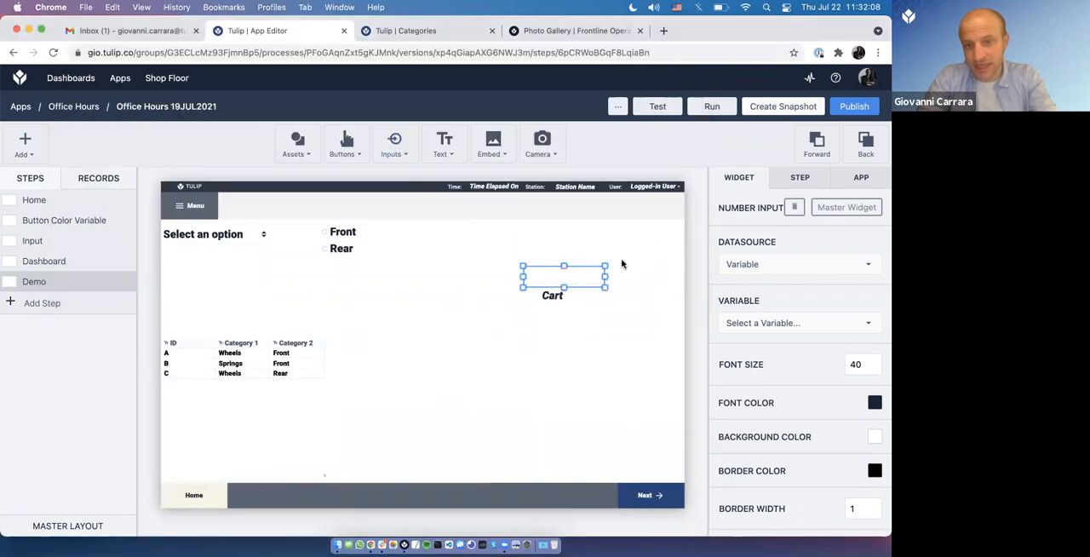
Step: Bind the number input to a new integer variable named Index and align the widget with the Cart text
left_click(769, 323)
type("Index")
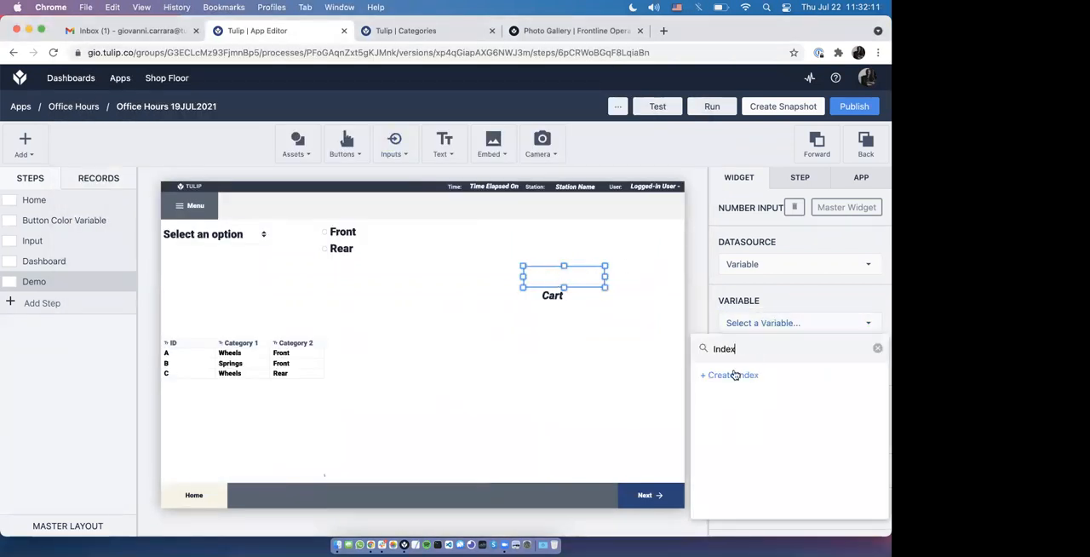
left_click(734, 374)
left_click(801, 384)
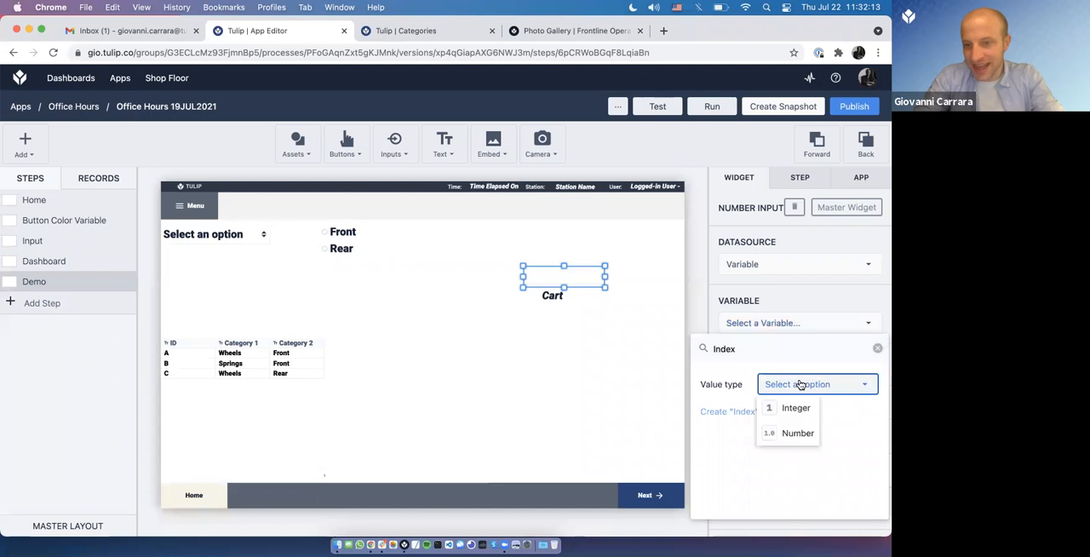
left_click(793, 407)
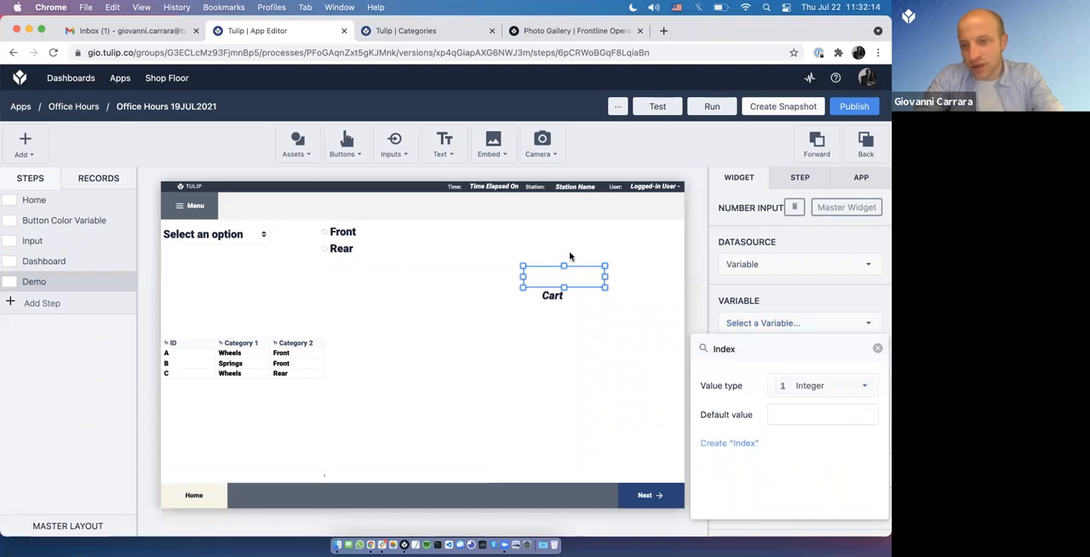
left_click(723, 444)
mouse_move(584, 280)
left_mouse_down()
mouse_move(554, 274)
mouse_move(603, 277)
left_mouse_up()
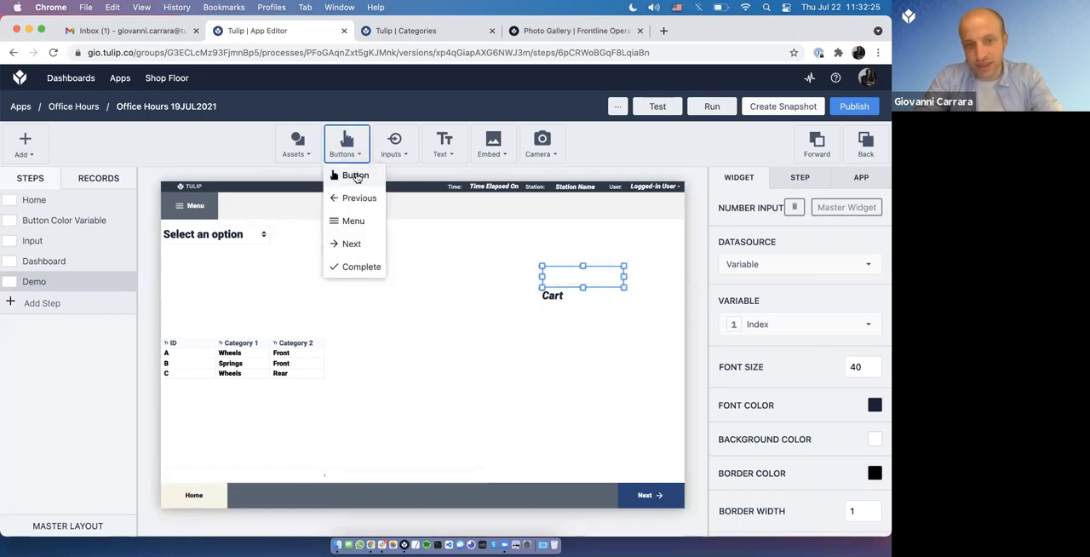
Step: Place a button below the Cart variable, at about X 1423, Y 924, and color it red
left_click_drag(446, 341, 600, 449)
left_click(873, 436)
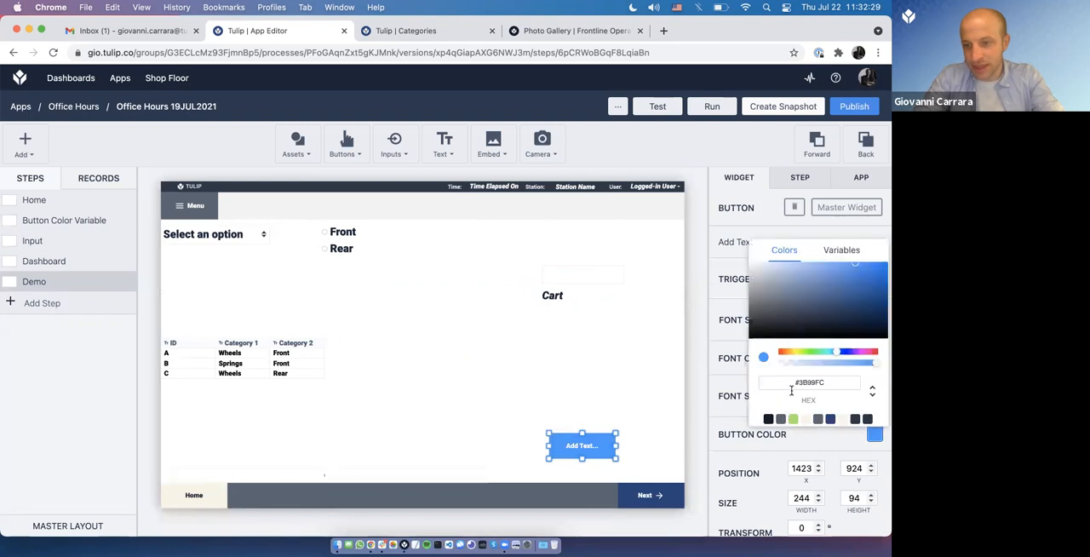
left_click(878, 351)
left_click_drag(879, 295, 883, 251)
left_click(725, 298)
Step: Label the red button Delete
left_click(735, 242)
type("Delete")
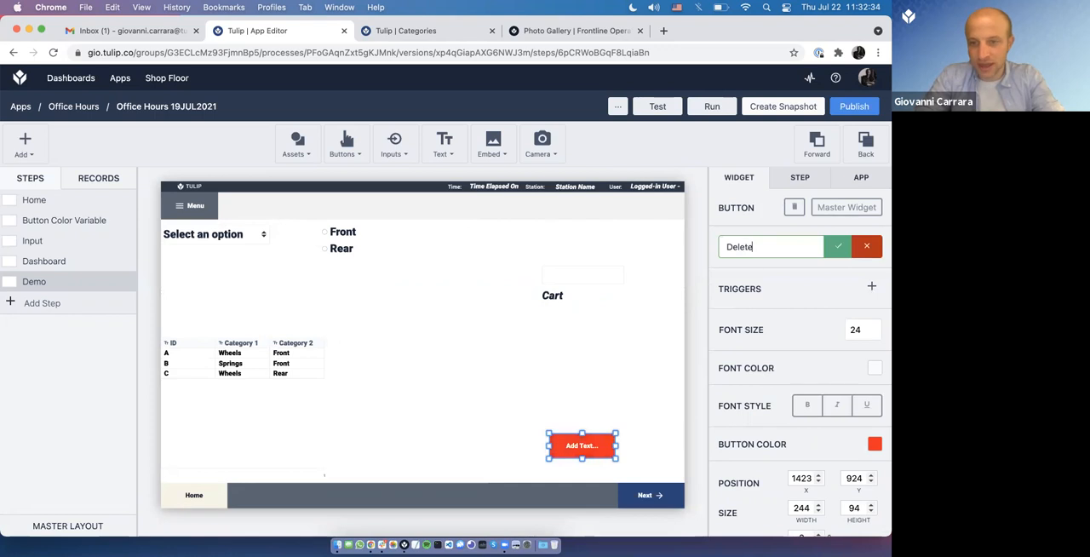
key("Return")
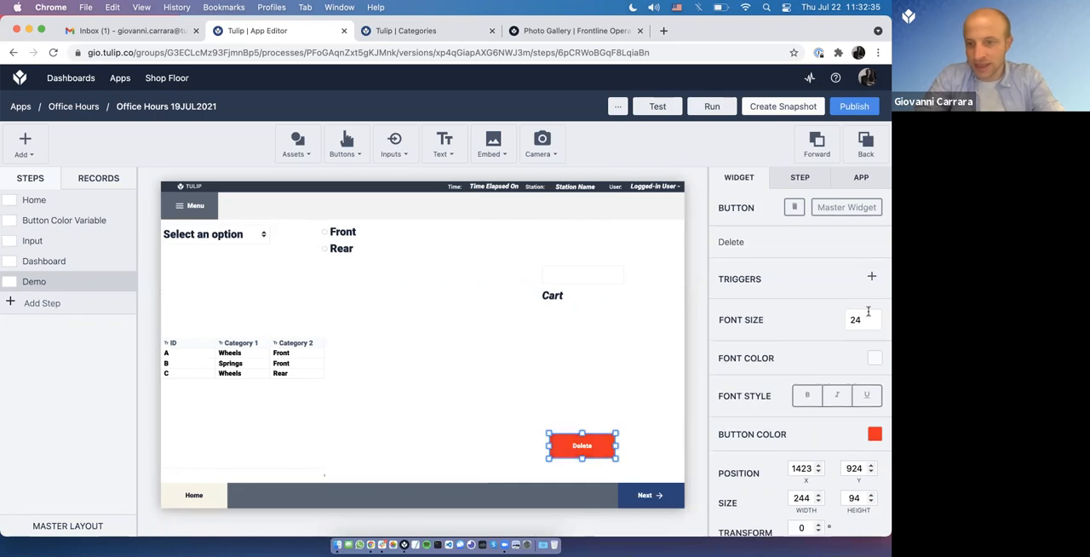
Step: Add a button-pressed trigger to the Delete button with an action of type Arrays
left_click(870, 278)
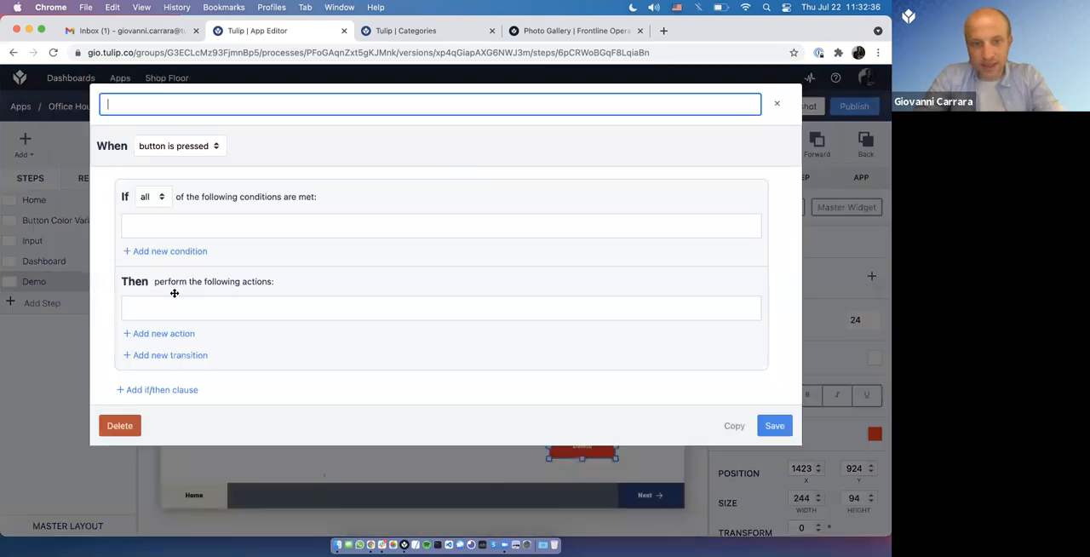
left_click(164, 338)
left_click(174, 317)
left_click(185, 358)
left_click(207, 318)
left_click(209, 290)
left_click(214, 315)
left_click(214, 332)
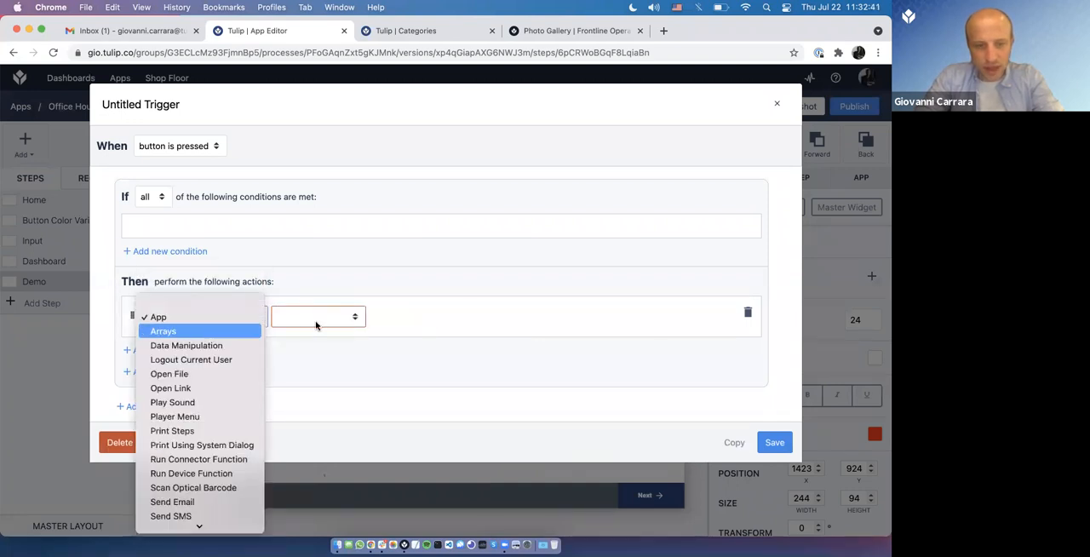
Step: Try Pop from Array on Cart, and settle on Remove at index in Array as the action's operation
left_click(321, 321)
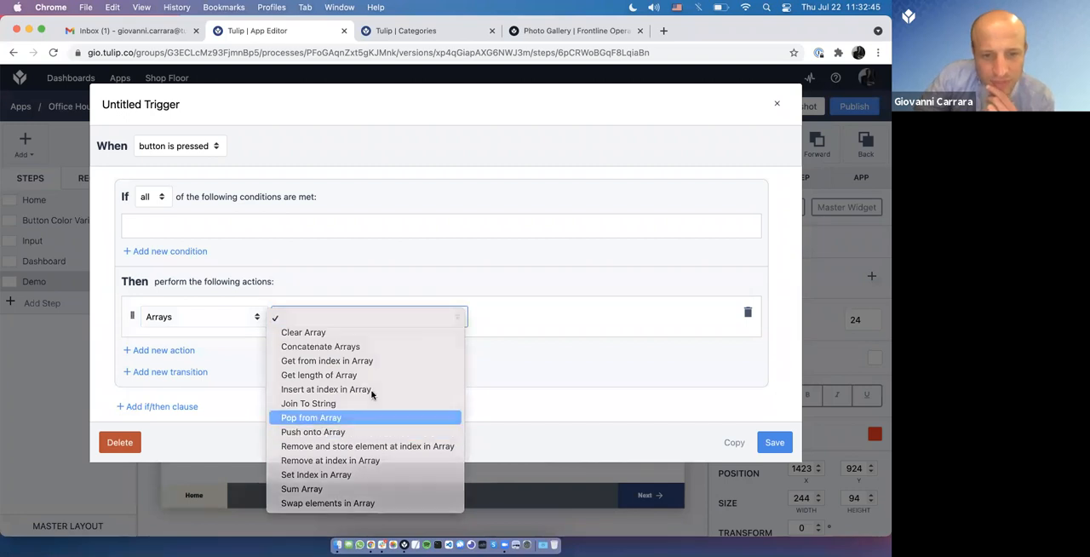
left_click(311, 417)
left_click(528, 317)
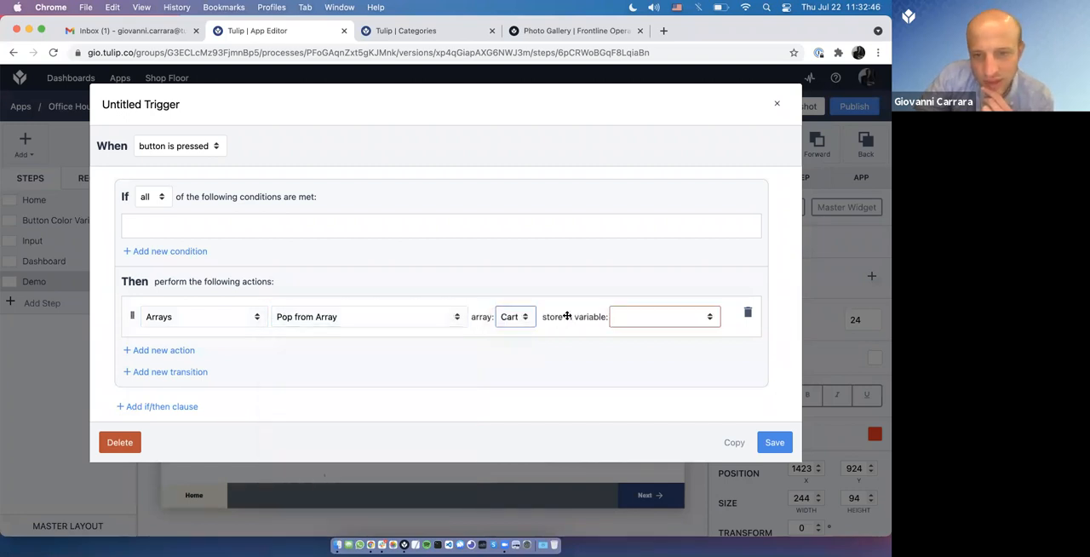
left_click(628, 316)
left_click(449, 317)
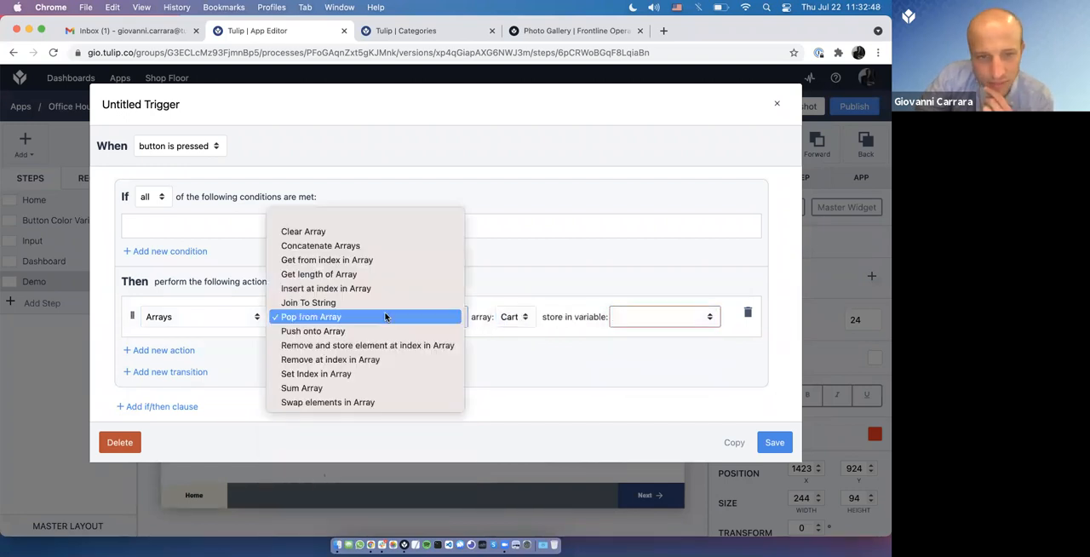
left_click(385, 361)
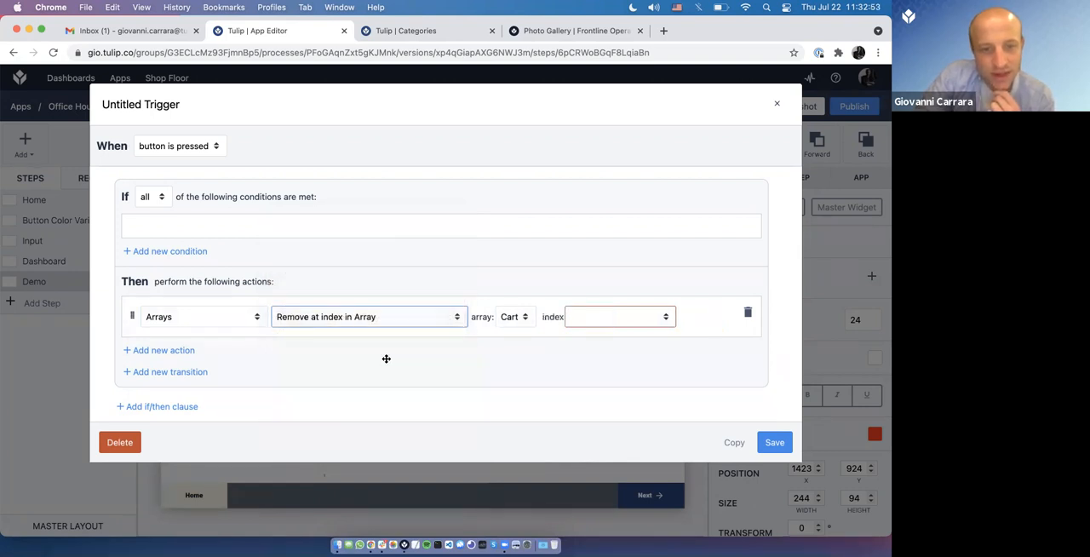
Step: Add a second action to the trigger, place it above the removal action and set its type to Arrays
left_click(153, 350)
left_click_drag(131, 366, 176, 319)
left_click(175, 318)
left_click(192, 361)
left_click(255, 318)
left_click(213, 288)
left_click(236, 318)
left_click(221, 332)
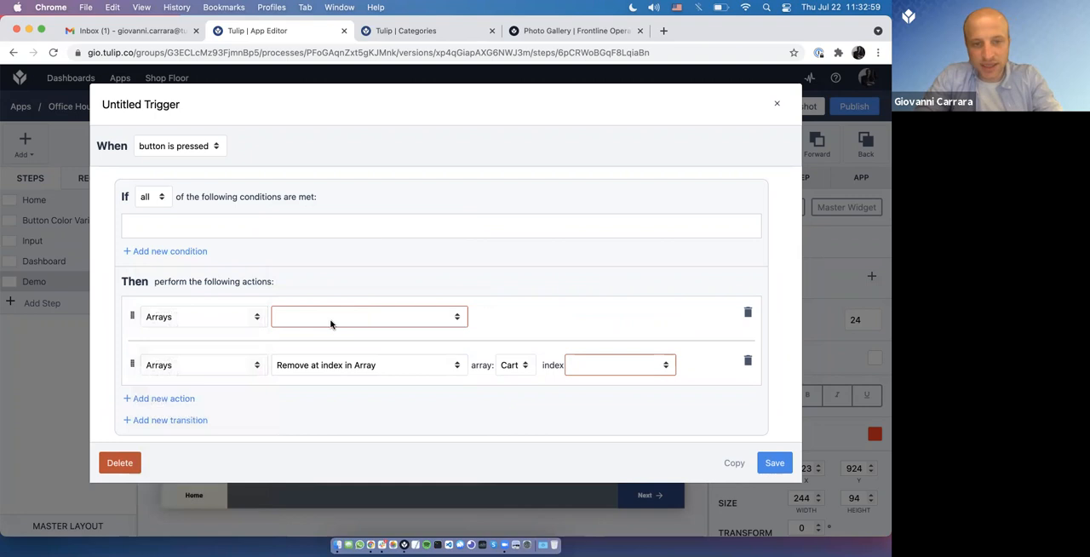
Step: Set the first action to Get length of Array for the Cart array
left_click(332, 320)
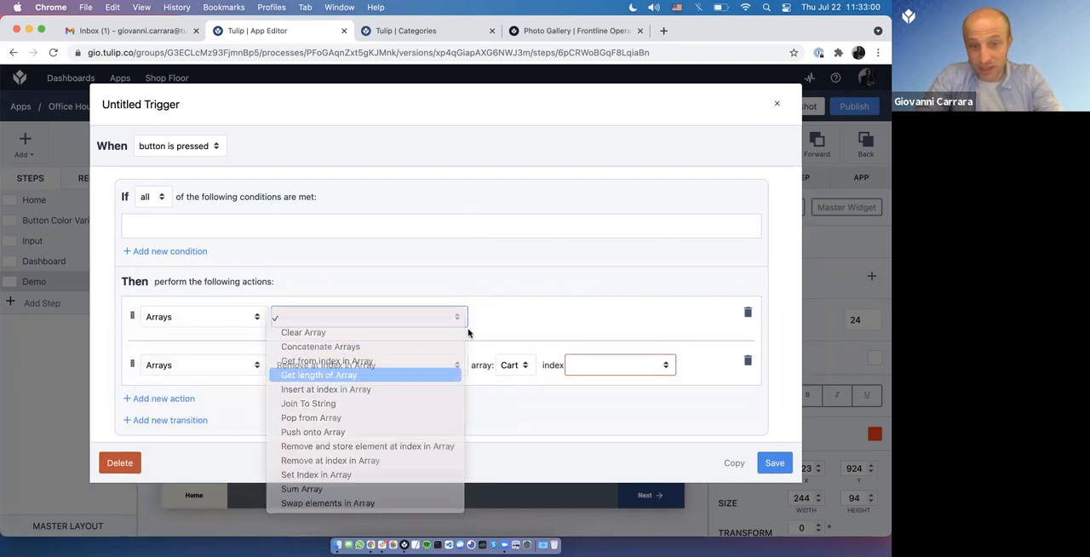
left_click(345, 375)
left_click(513, 317)
left_click(511, 337)
Step: Store the array's length in a new variable named Array length
left_click(626, 321)
left_click(637, 347)
left_click(362, 344)
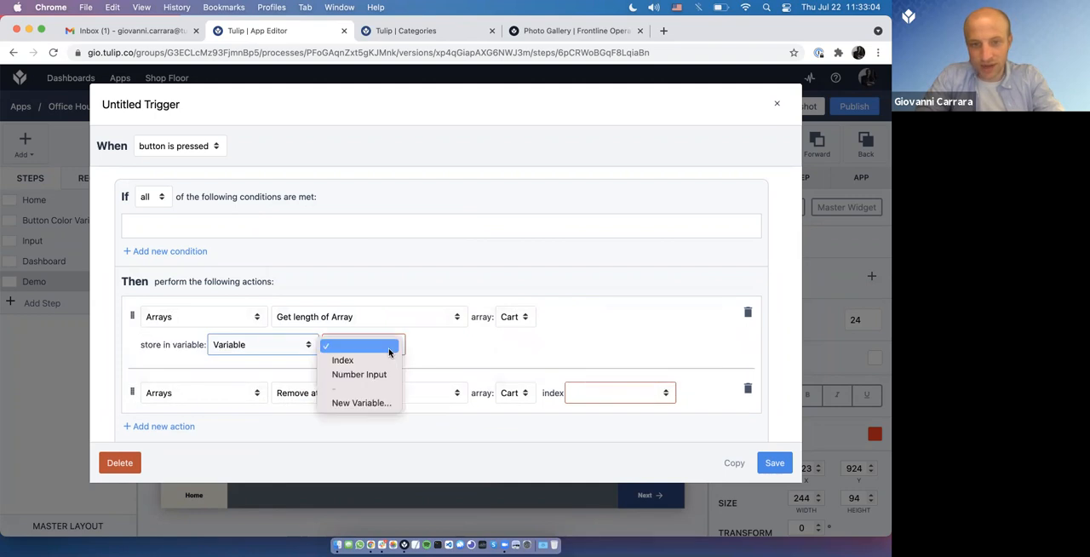
left_click(367, 404)
type("Array length")
key("Return")
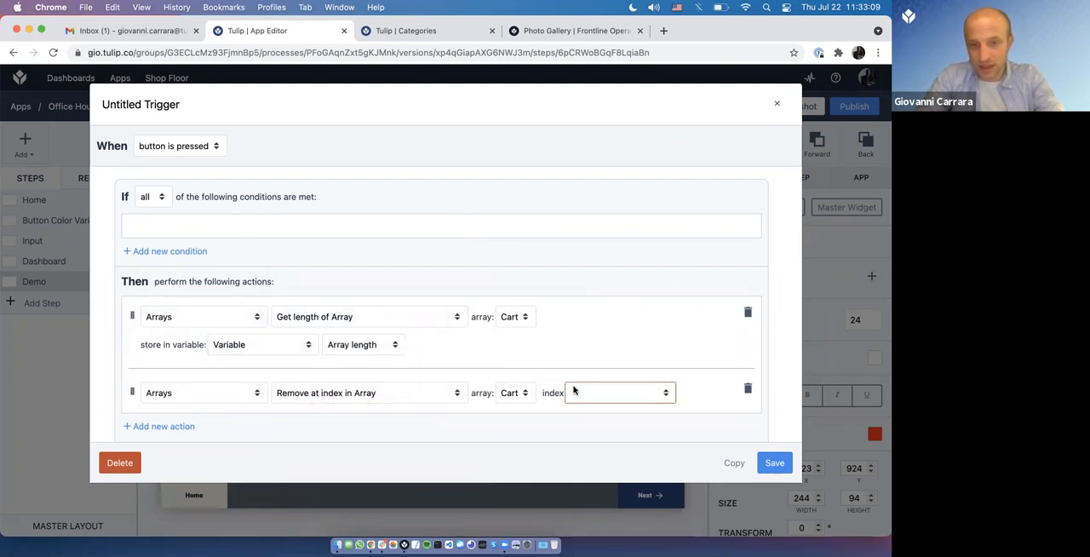
Step: Use the Array length variable as the index for the removal action and save the trigger
left_click(591, 397)
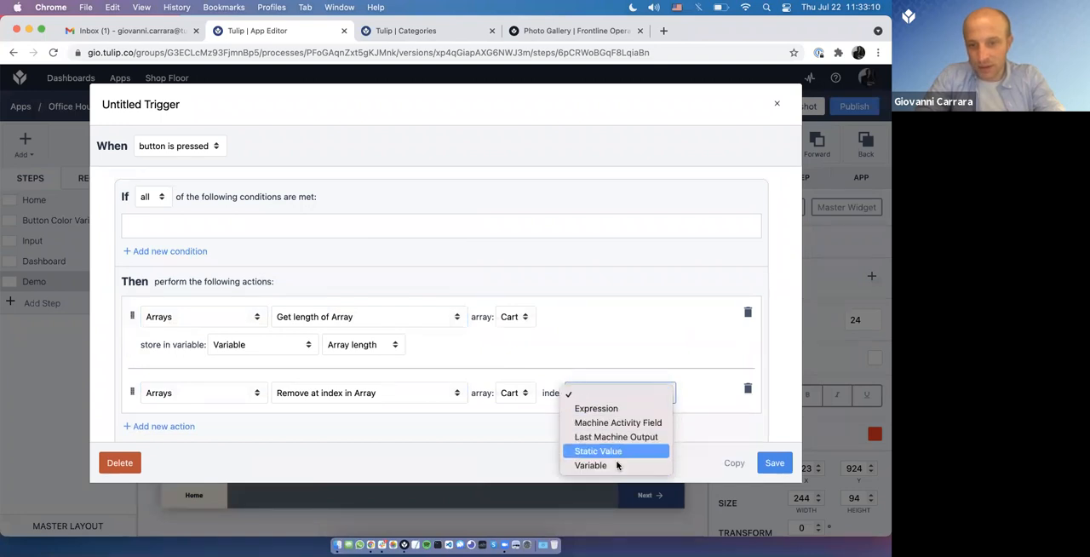
left_click(637, 387)
left_click(280, 421)
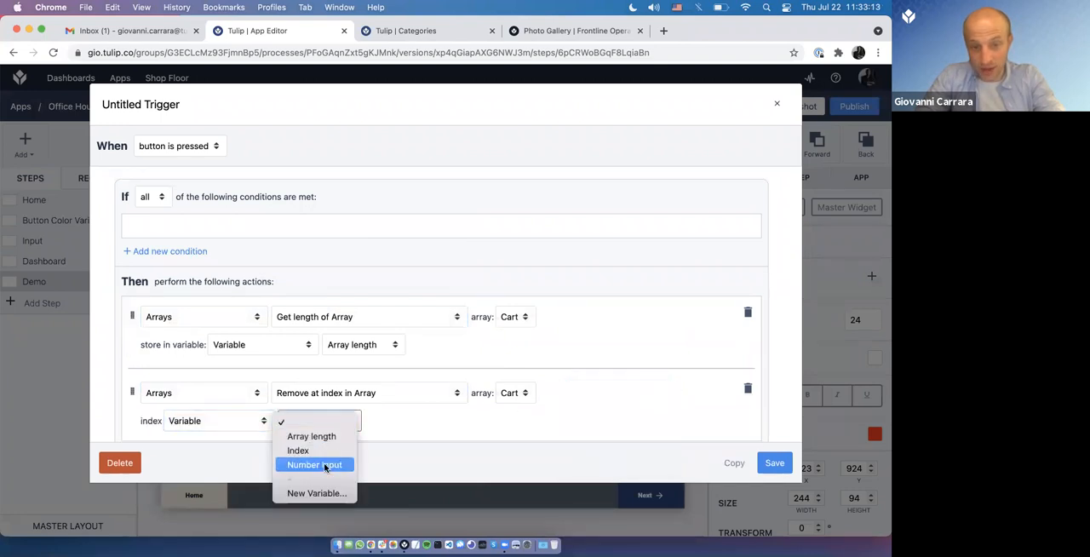
left_click(311, 436)
scroll(559, 432, "down", 2)
left_click(782, 465)
Step: Switch to Tulip Player and test the Delete button on the collected Cart items
key("super+Tab")
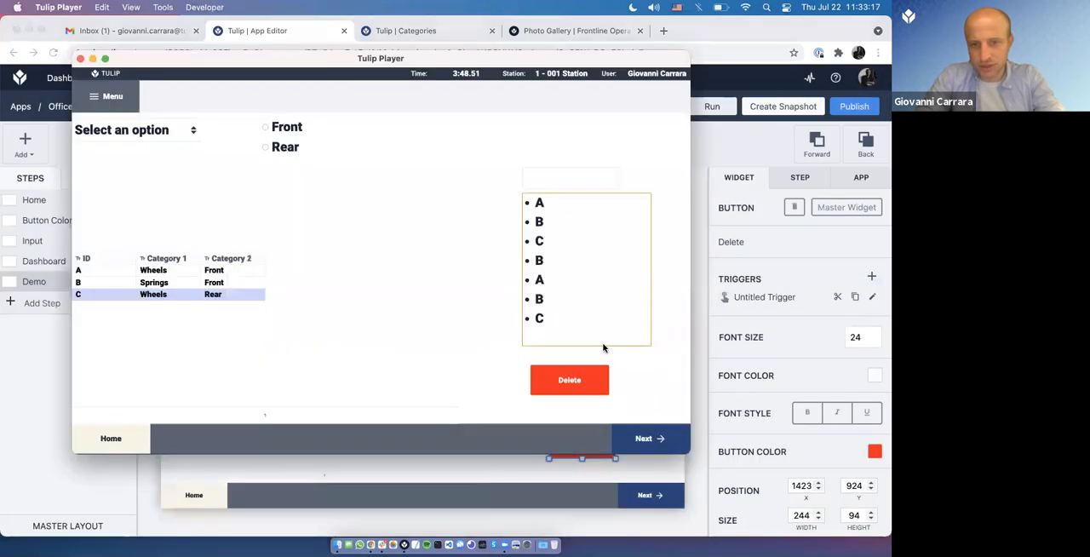
left_click(591, 376)
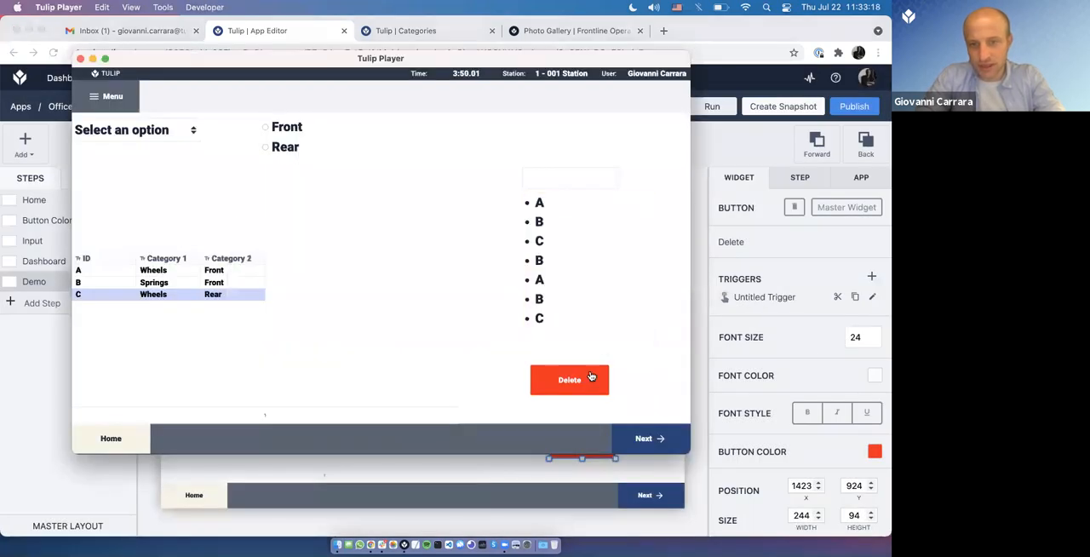
Step: Open the Delete button's trigger and switch the removal action's index source to Expression
left_click(872, 300)
left_click(872, 298)
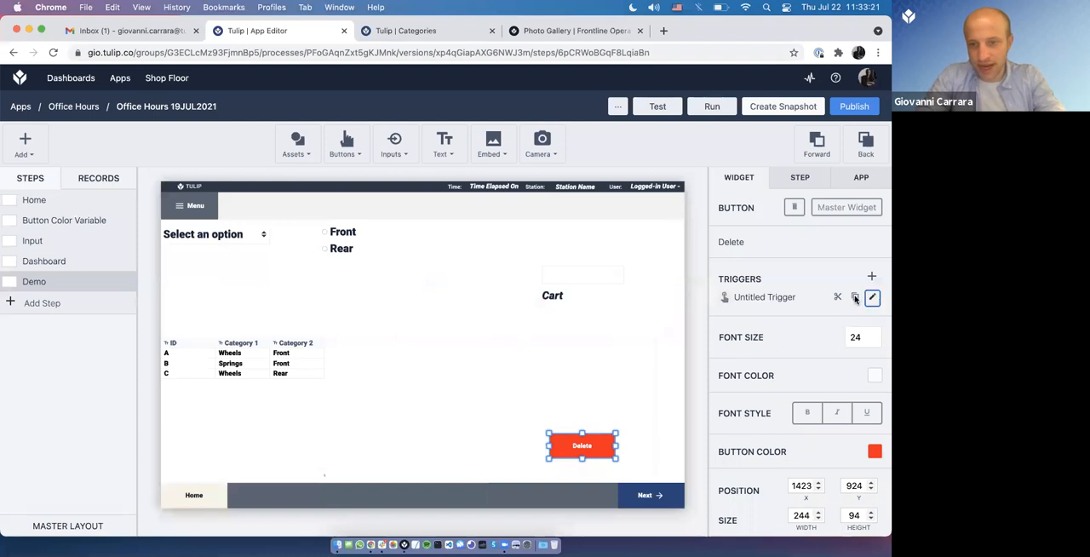
scroll(223, 391, "down", 2)
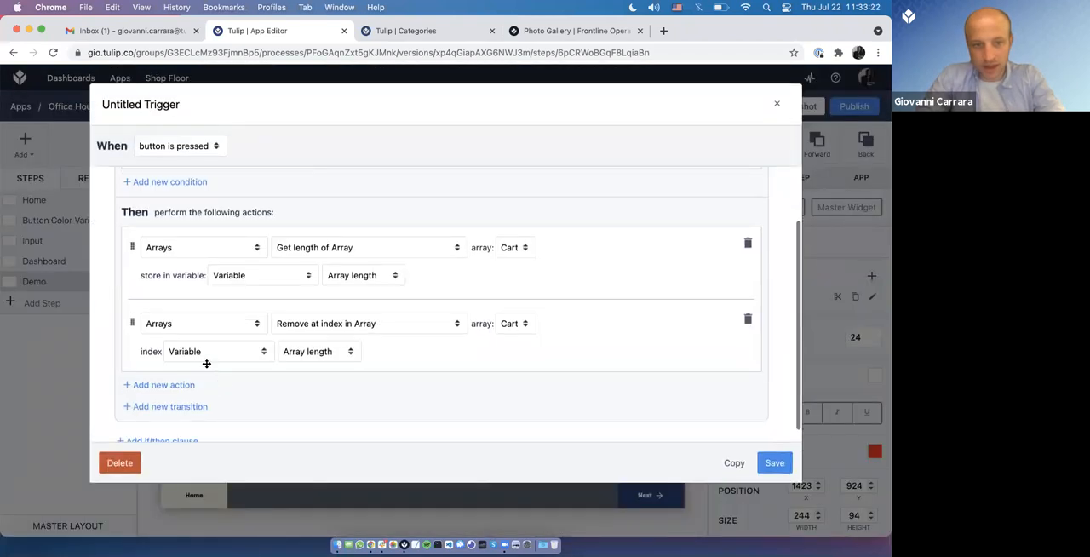
left_click(207, 351)
left_click(214, 295)
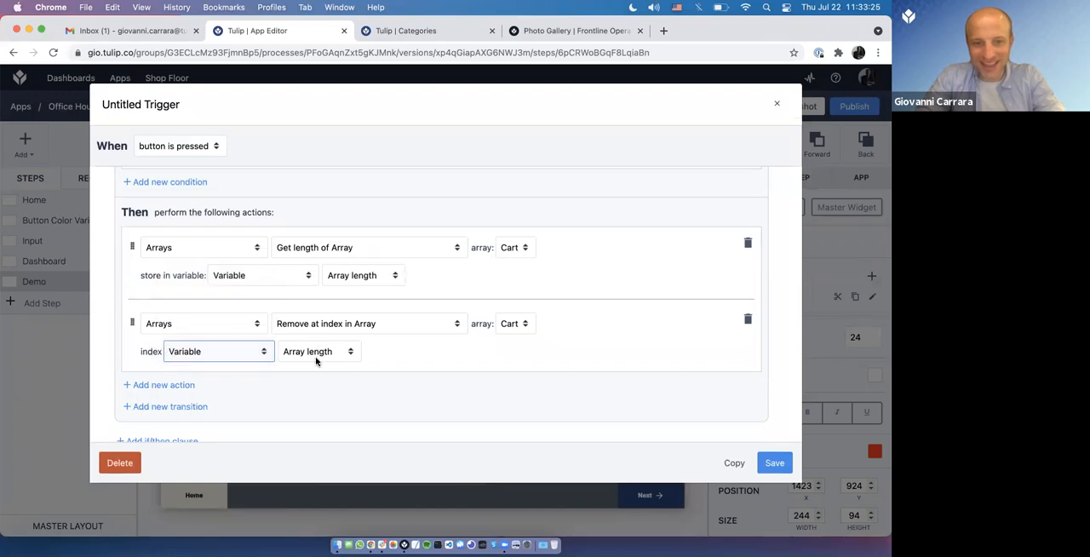
Step: Set the removal index expression to Variable.Array length - 1 and save the trigger
left_click(318, 355)
type("@")
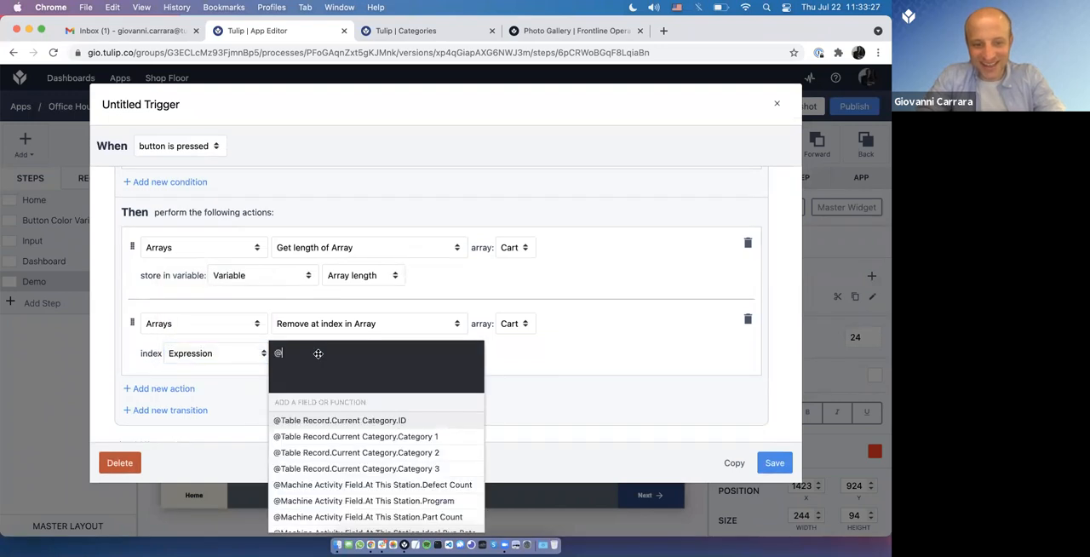
type("vari")
key("Down")
key("Down")
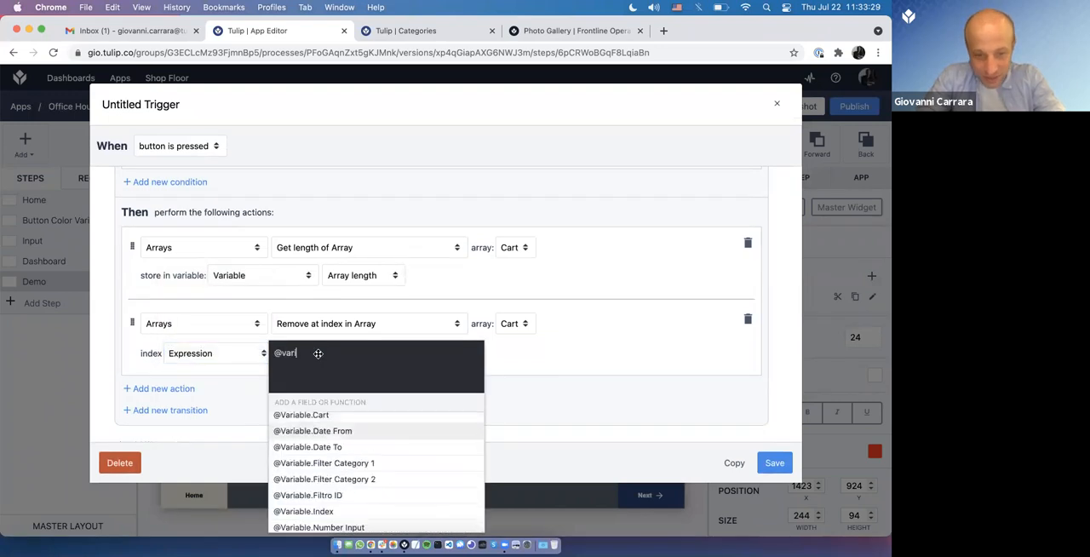
key("Up")
key("Up")
key("Return")
type("- 1")
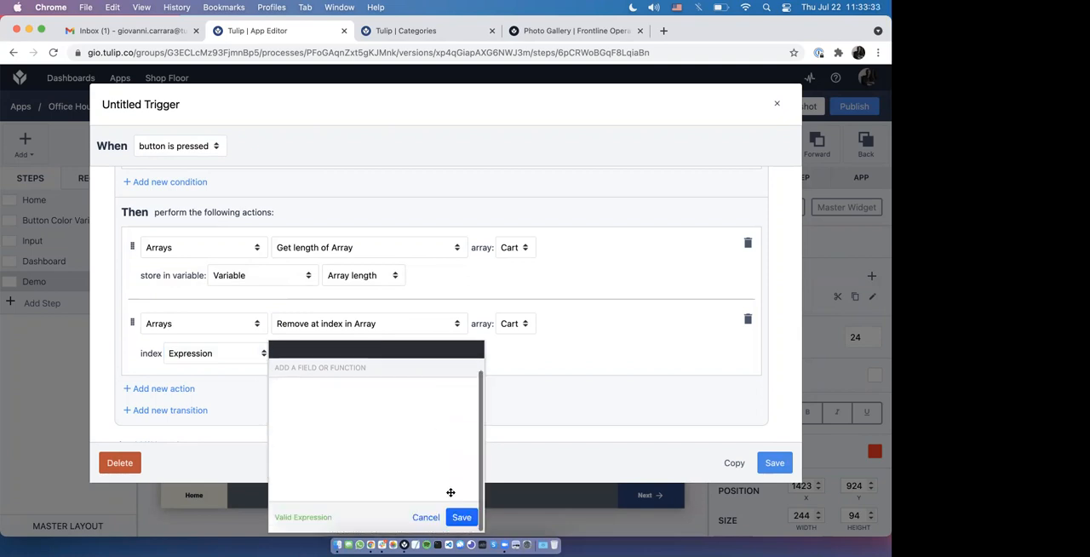
left_click(461, 519)
left_click(774, 463)
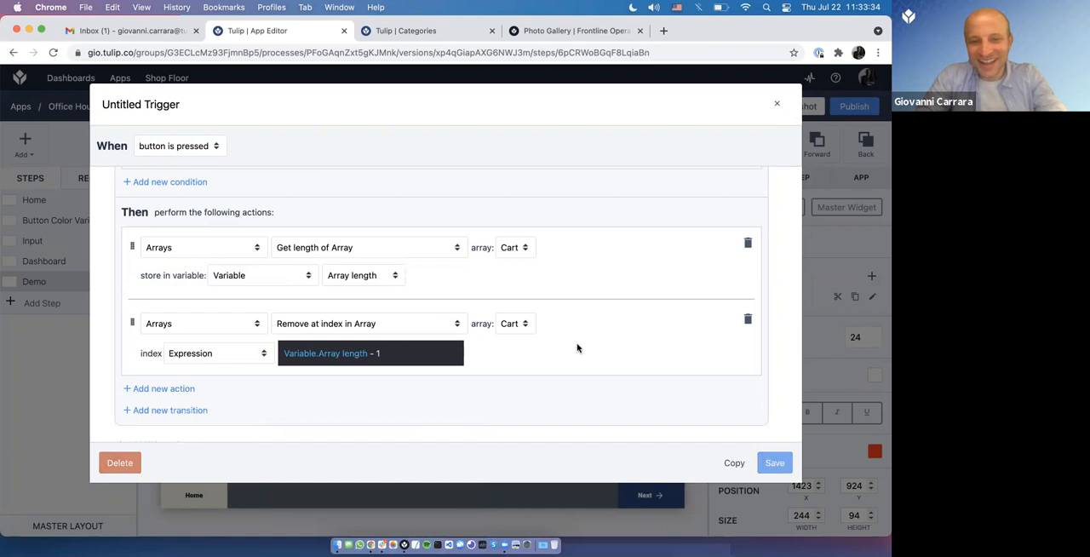
Step: In Tulip Player, test the Delete button, add rows A, B and C to the Cart, and delete the last item
key("super+Tab")
left_click(576, 380)
left_click(575, 380)
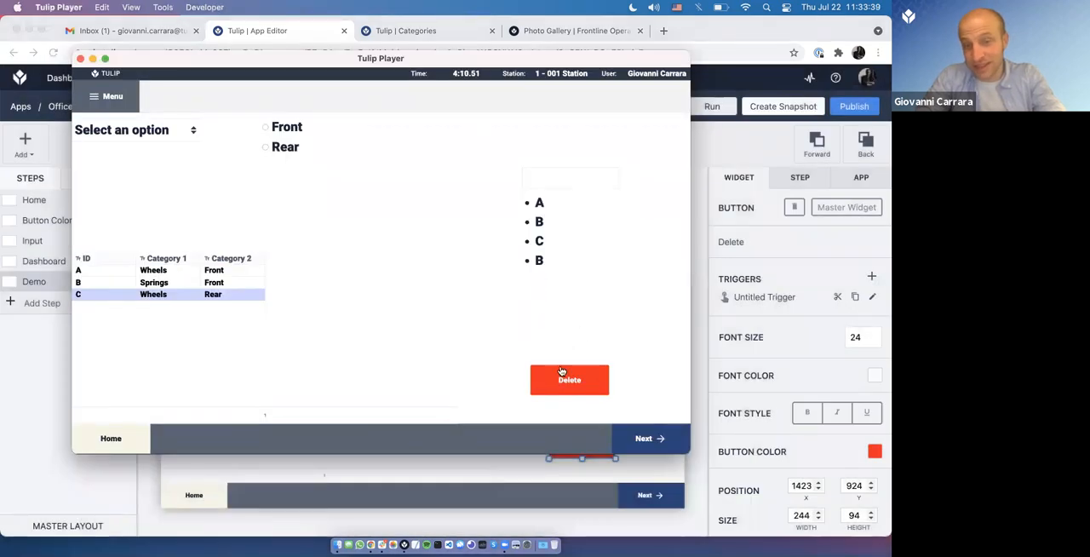
left_click(176, 271)
left_click(176, 282)
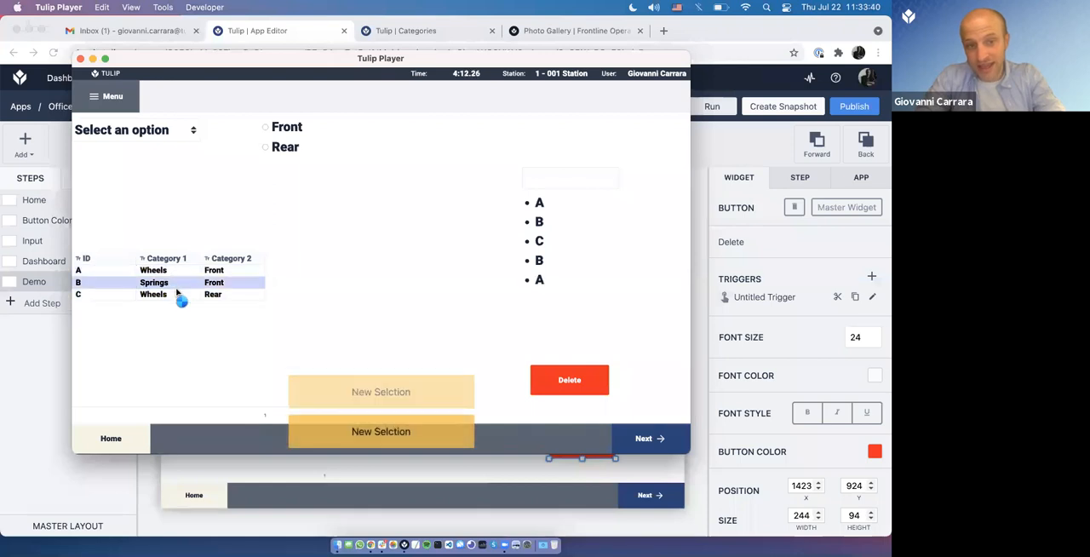
left_click(177, 294)
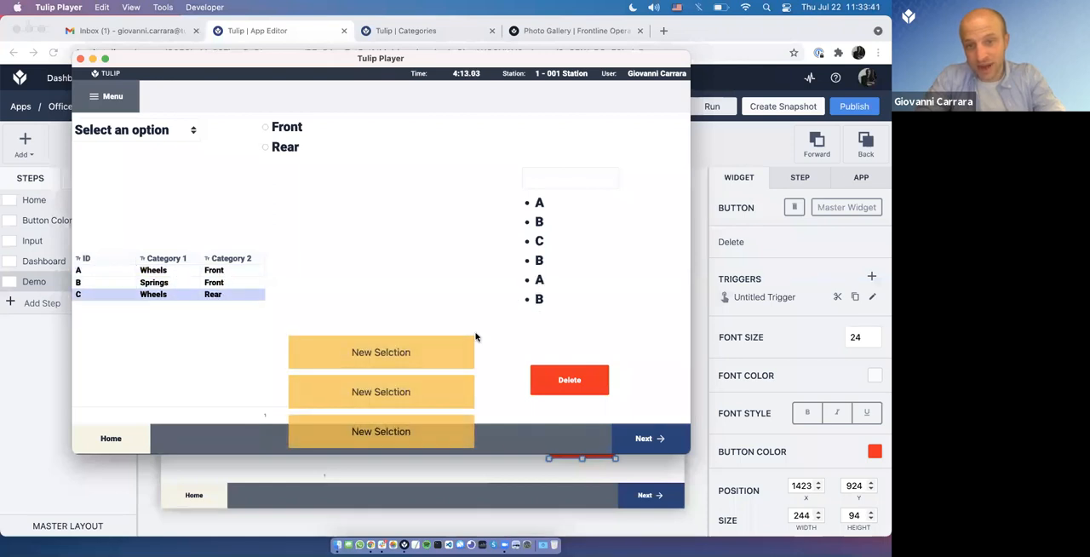
left_click(577, 381)
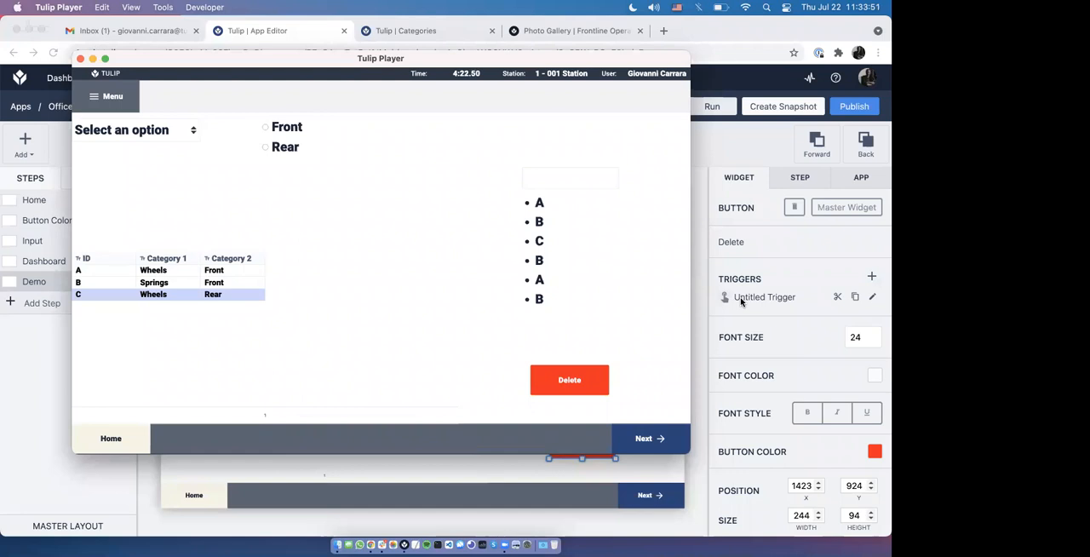
Step: Reopen the Delete button's trigger in the App Editor to review its array actions
left_click(873, 297)
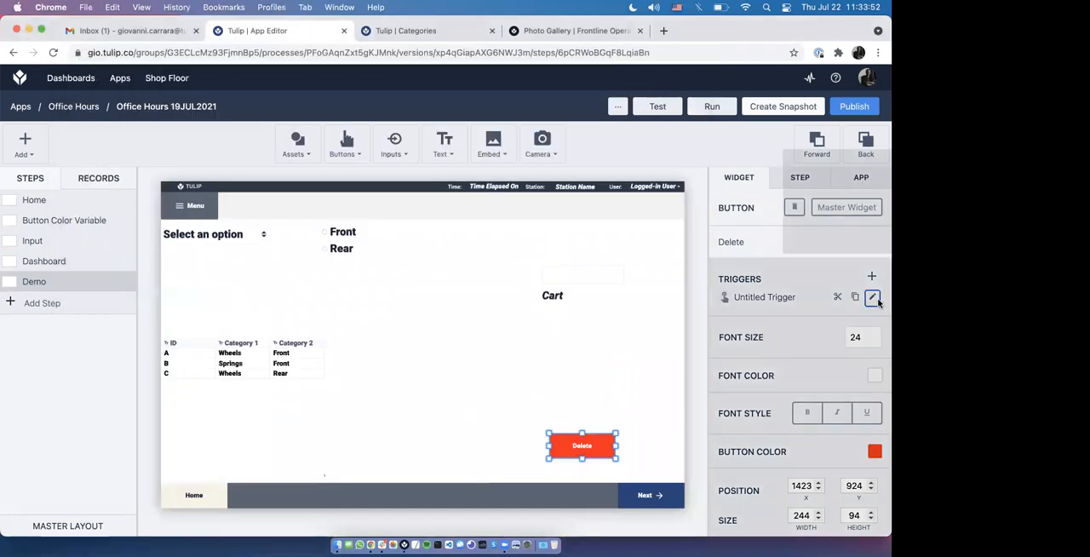
left_click(873, 297)
scroll(832, 297, "down", 2)
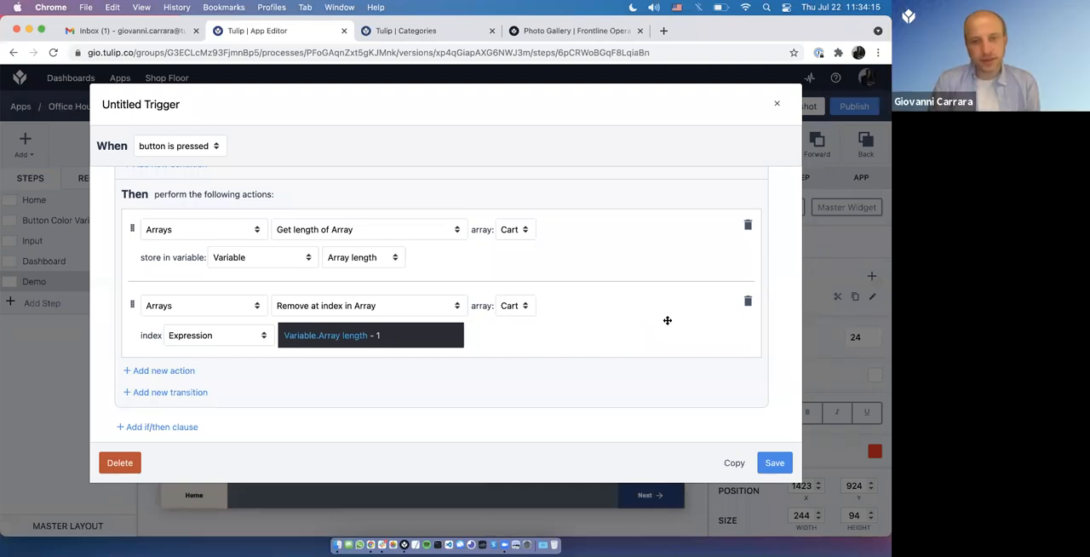
Step: Add an Image-type field labelled Image to the Categories table and check its upload option in record A
left_click(428, 36)
left_click(520, 146)
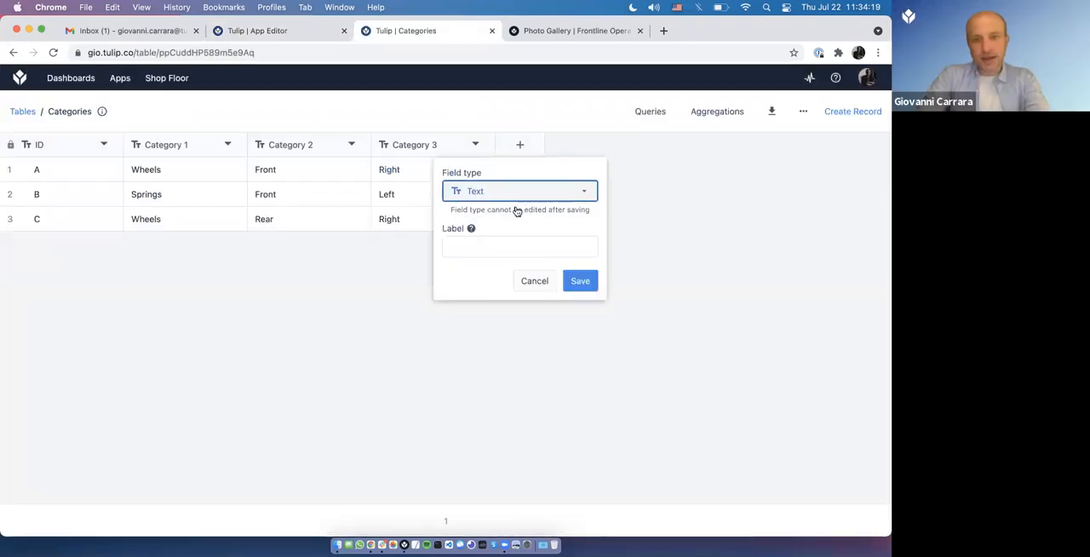
left_click(516, 193)
left_click(479, 375)
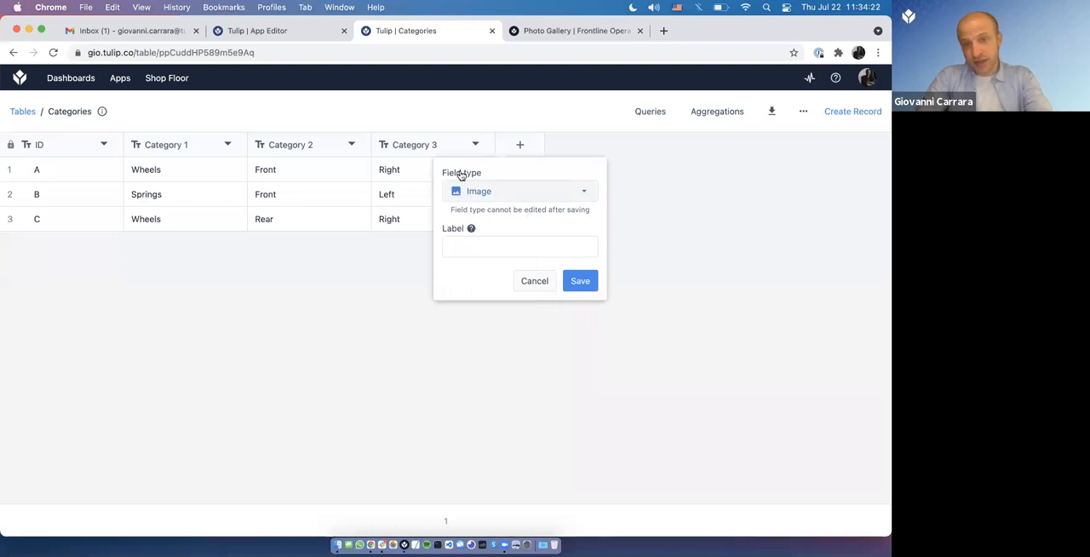
left_click(476, 253)
type("image")
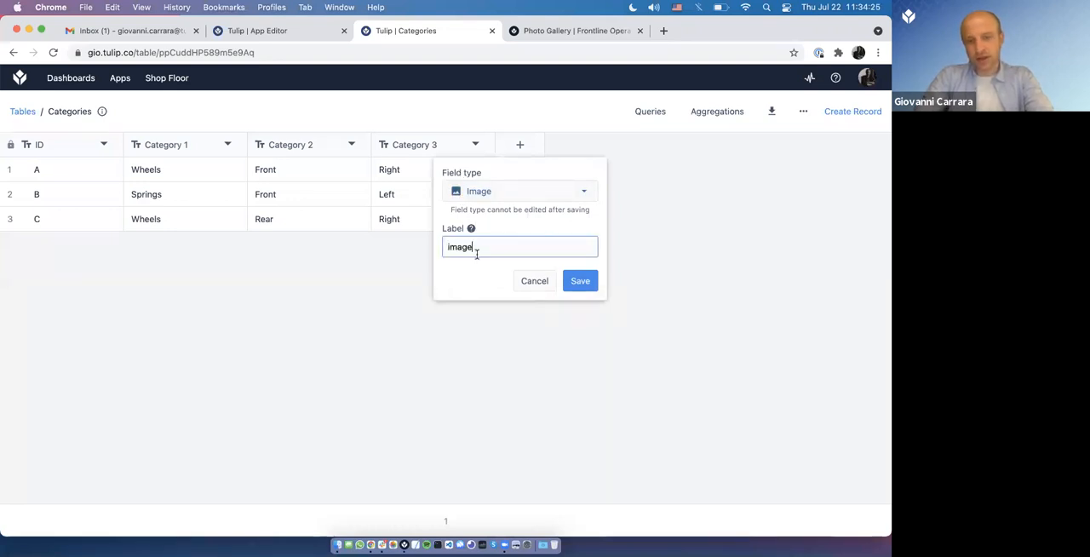
left_click(586, 286)
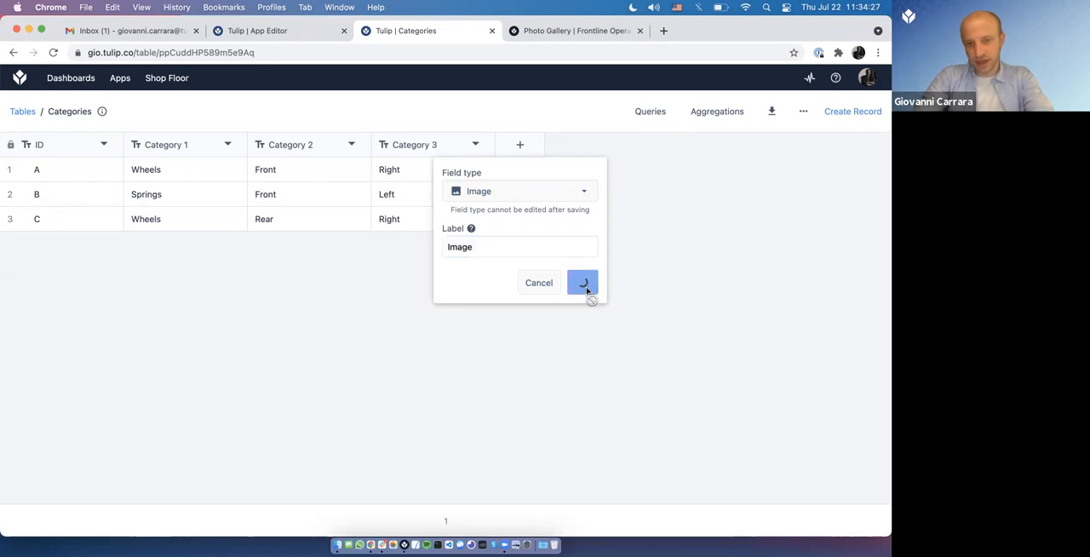
left_click(551, 179)
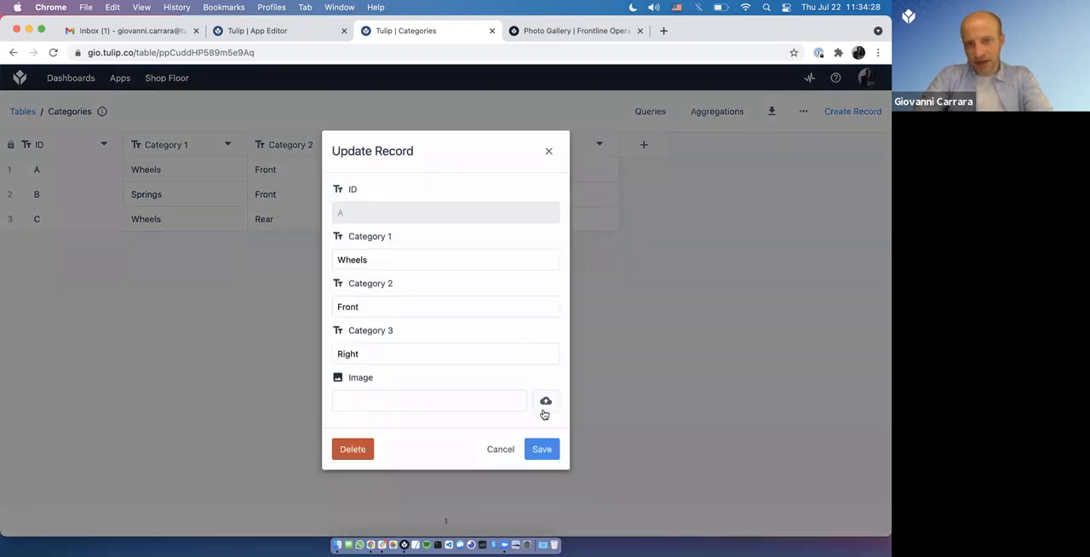
left_click(550, 151)
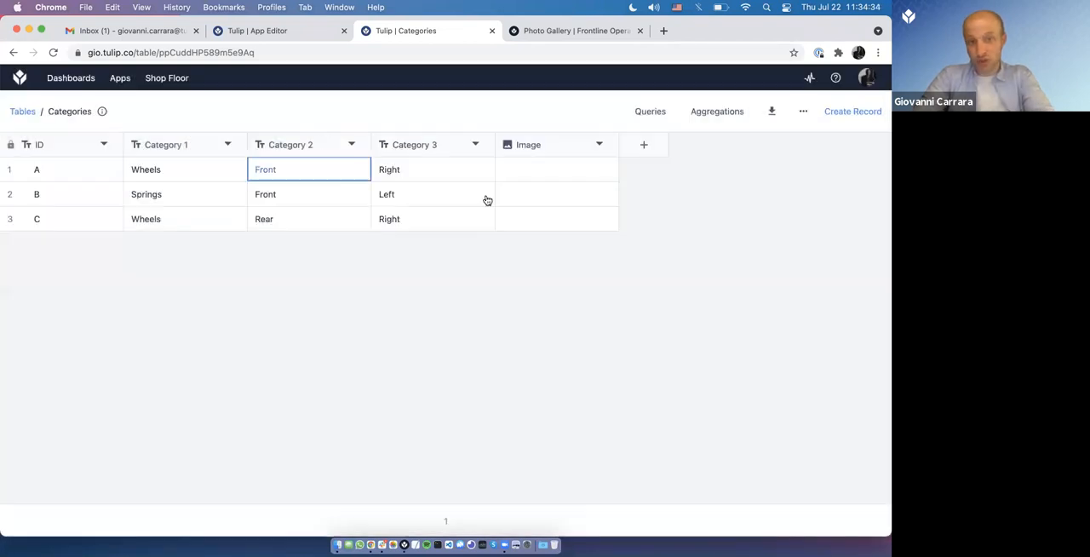
Step: Return to the App Editor, save the Delete trigger and narrow the Categories table widget
left_click(295, 34)
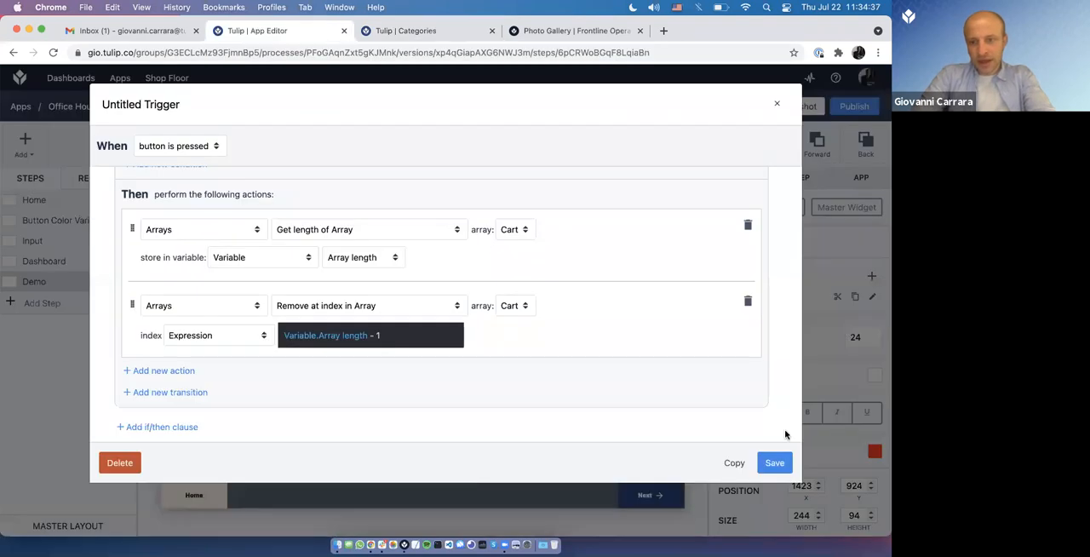
left_click(771, 460)
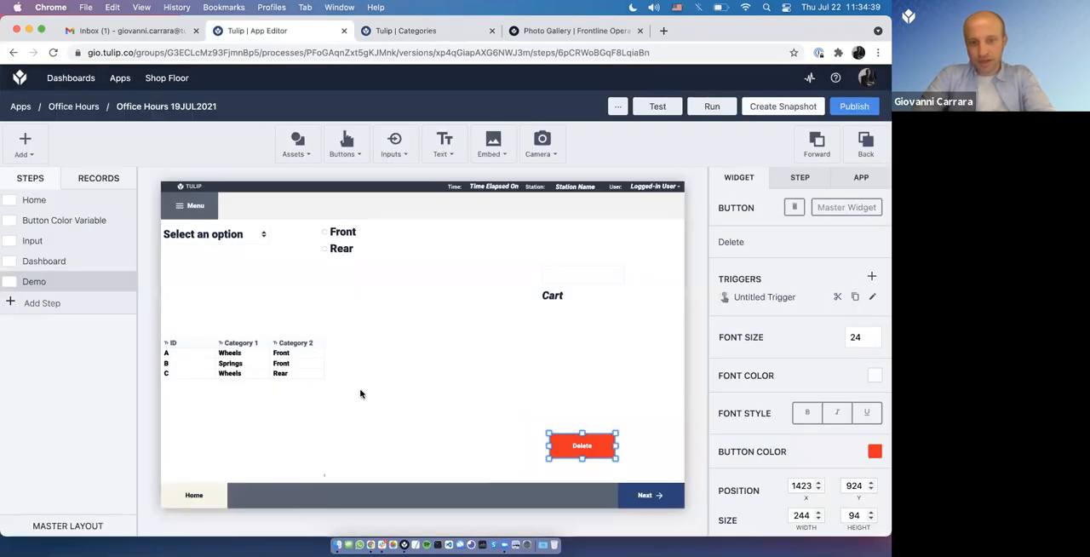
left_click(464, 409)
left_click_drag(476, 413, 354, 415)
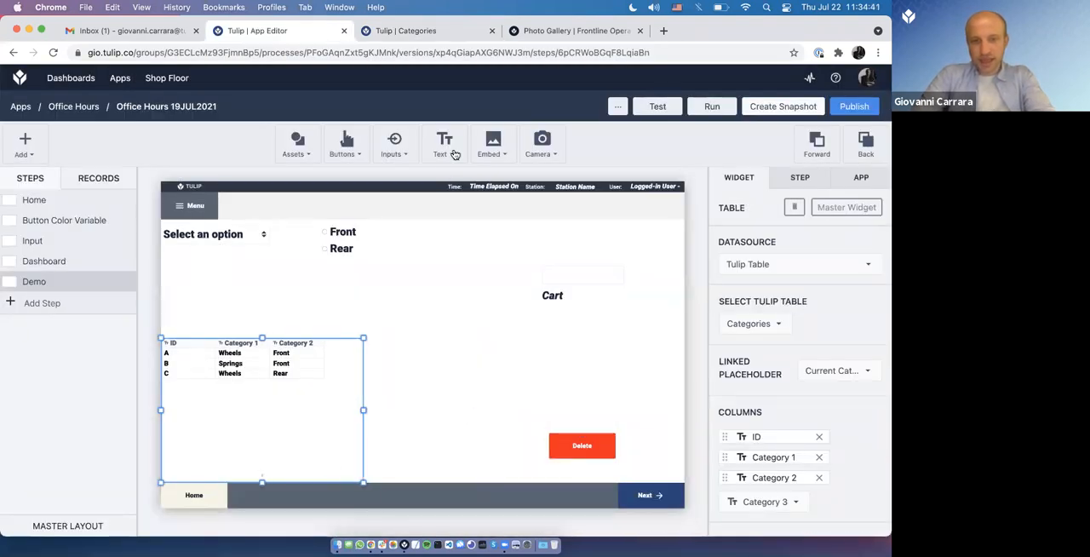
Step: Place a Table Record widget about 545 by 443 beside the Categories table and link it to Current Category's Image field
left_click(494, 146)
left_click(444, 143)
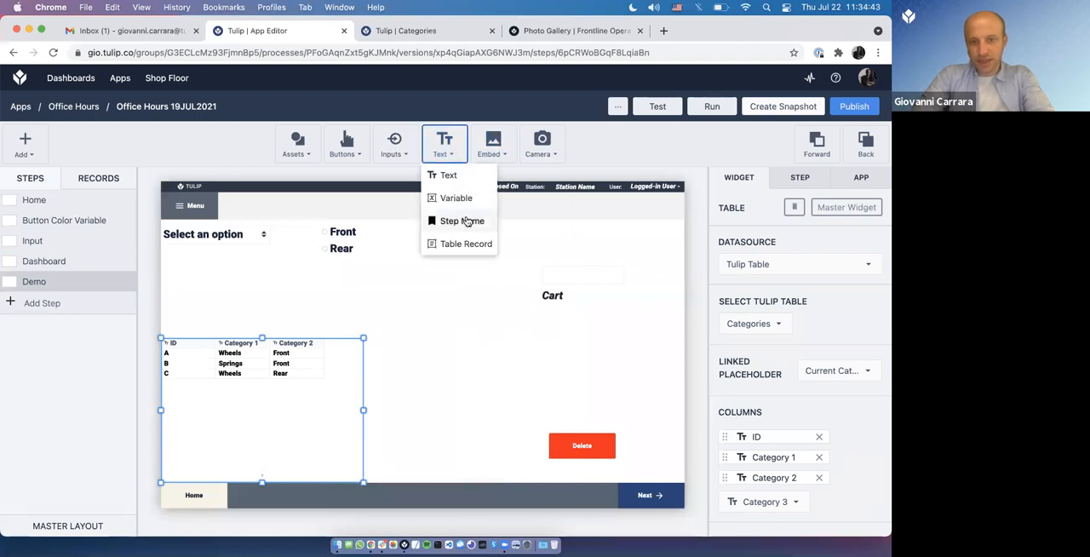
left_click_drag(472, 372, 512, 458)
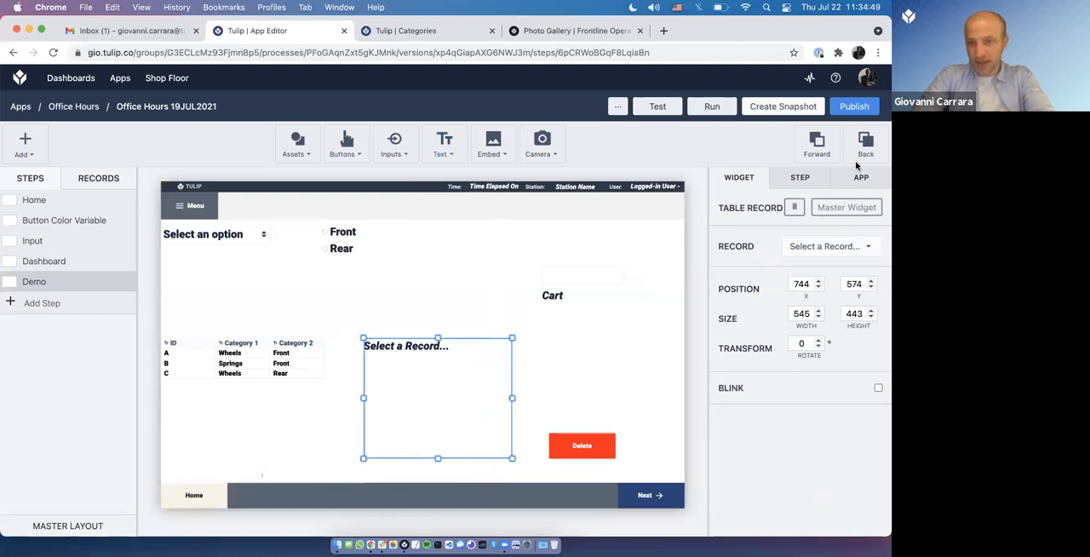
left_click(849, 246)
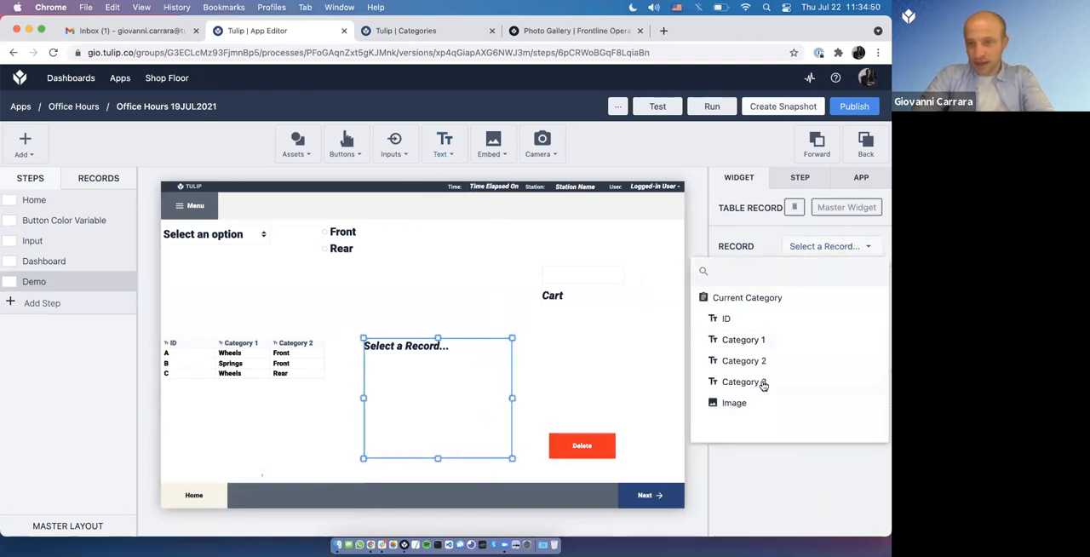
left_click(734, 402)
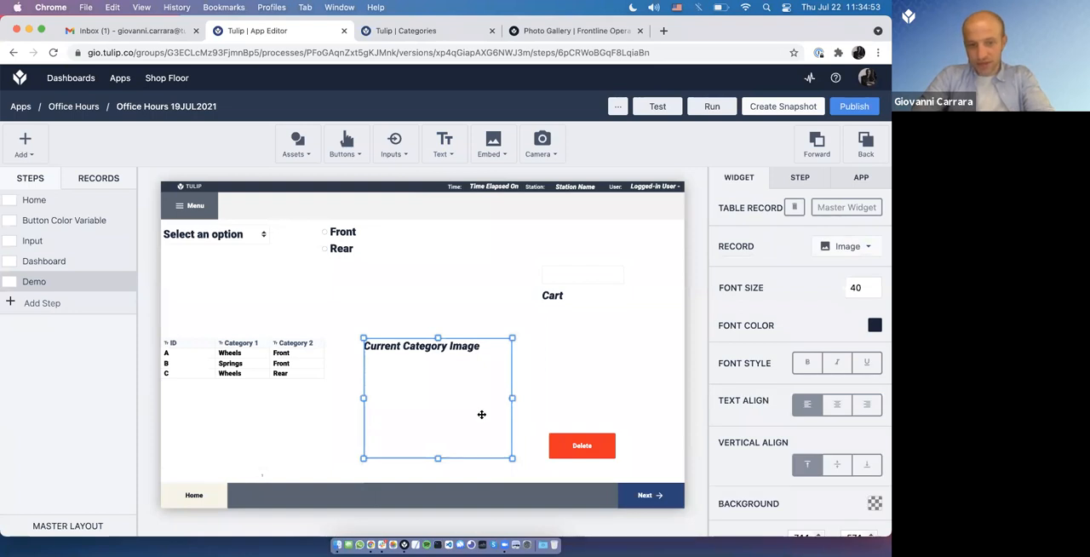
Step: Capture two screenshots of different selected areas of the Demo step to use as sample images
key("super+shift+5")
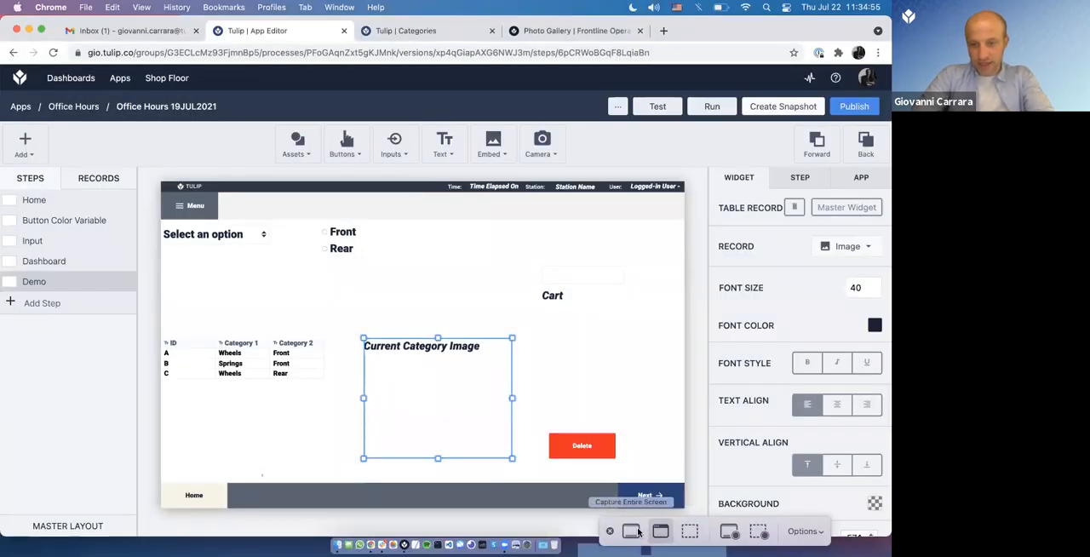
left_click(690, 530)
left_click_drag(432, 309, 625, 437)
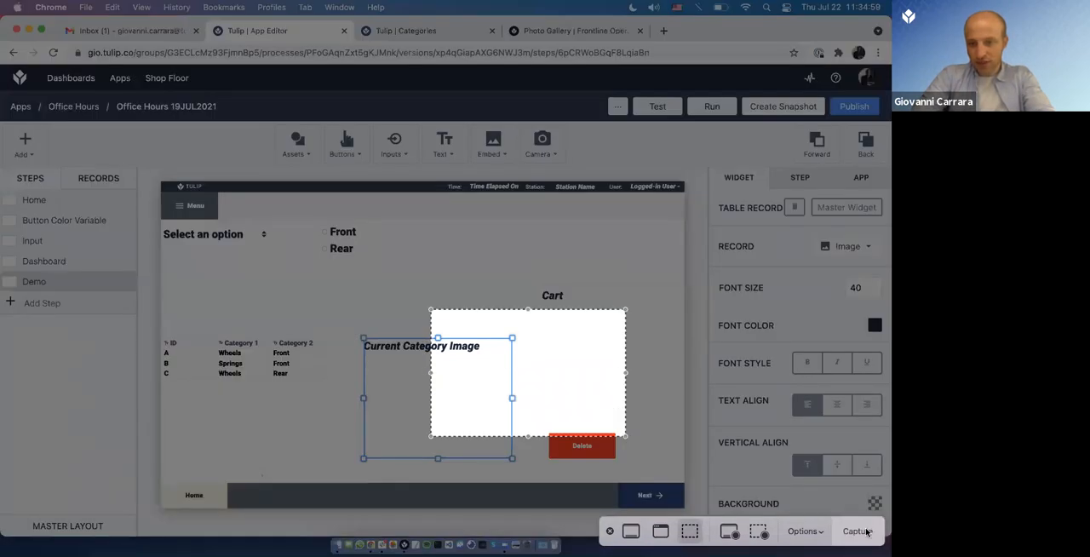
left_click(857, 531)
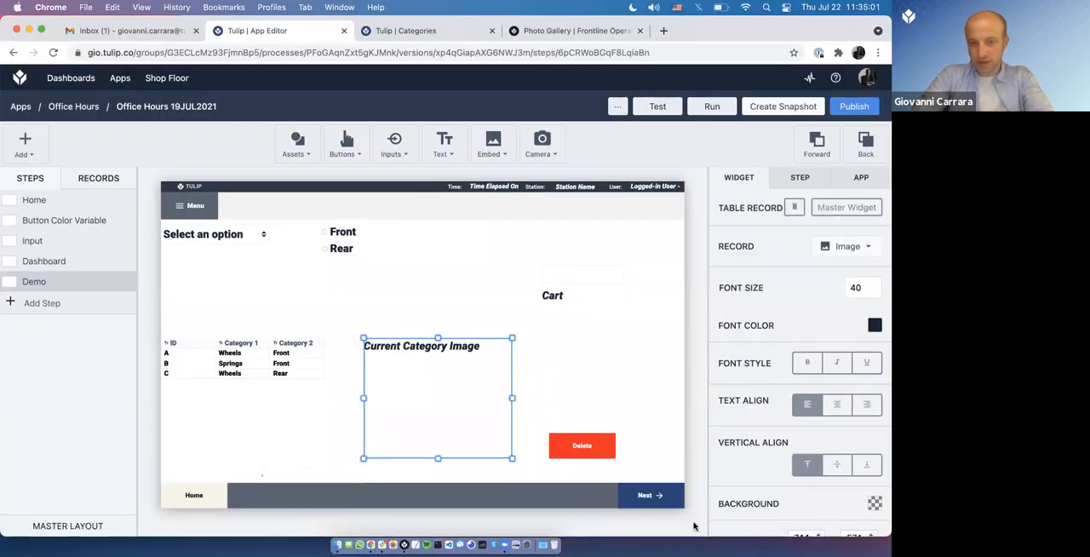
key("super+shift+5")
left_click_drag(237, 319, 433, 418)
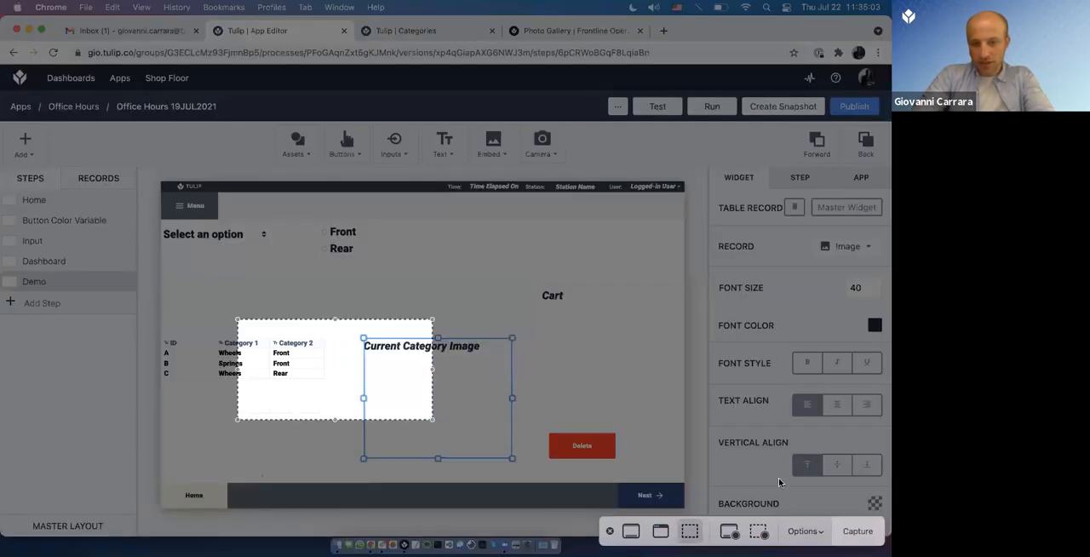
left_click(856, 531)
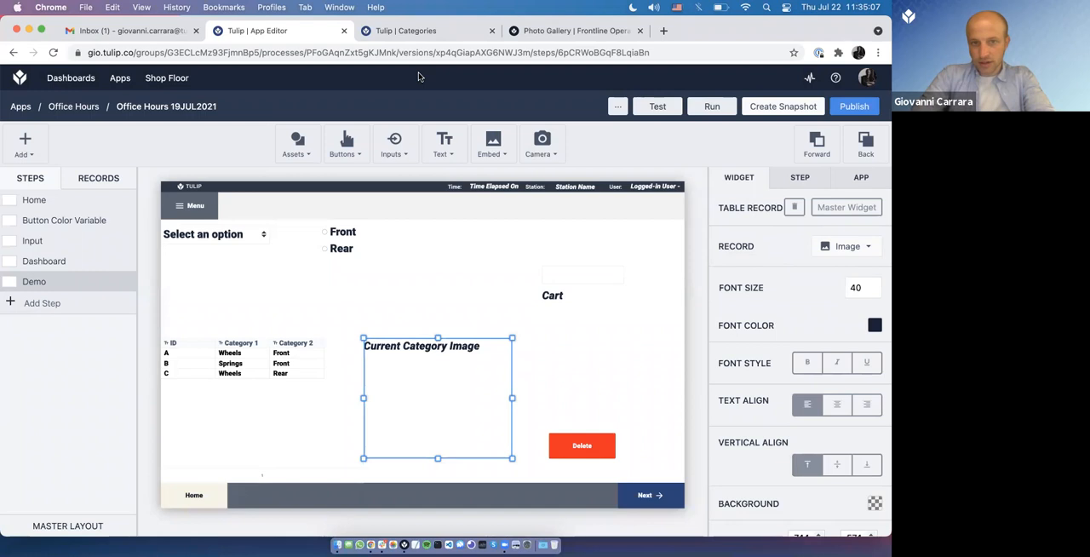
Step: Upload a sample screenshot to the Image field of Categories record A and Screen Shot 2 to record B, saving both records
left_click(405, 32)
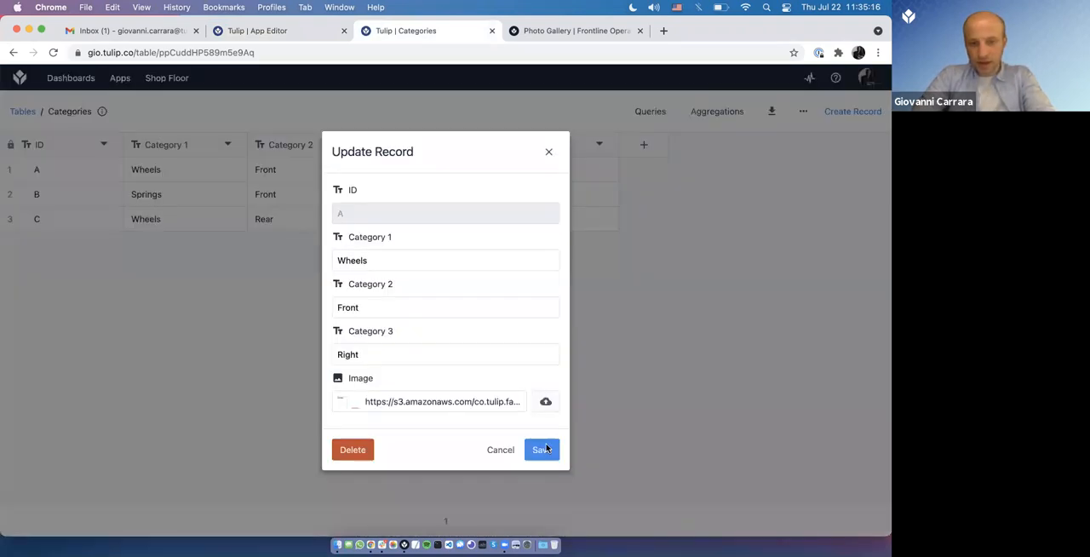
left_click(545, 450)
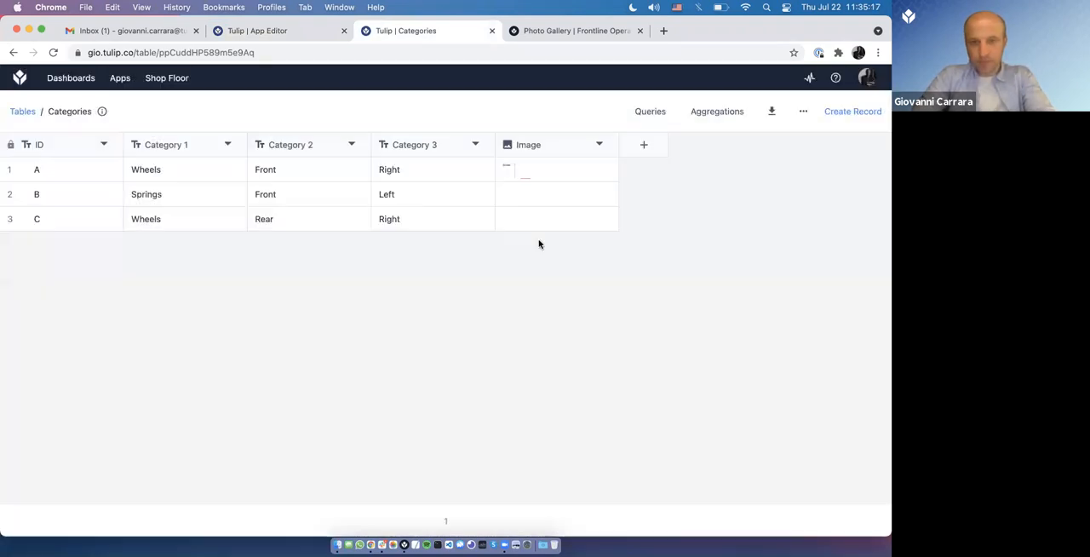
left_click(552, 201)
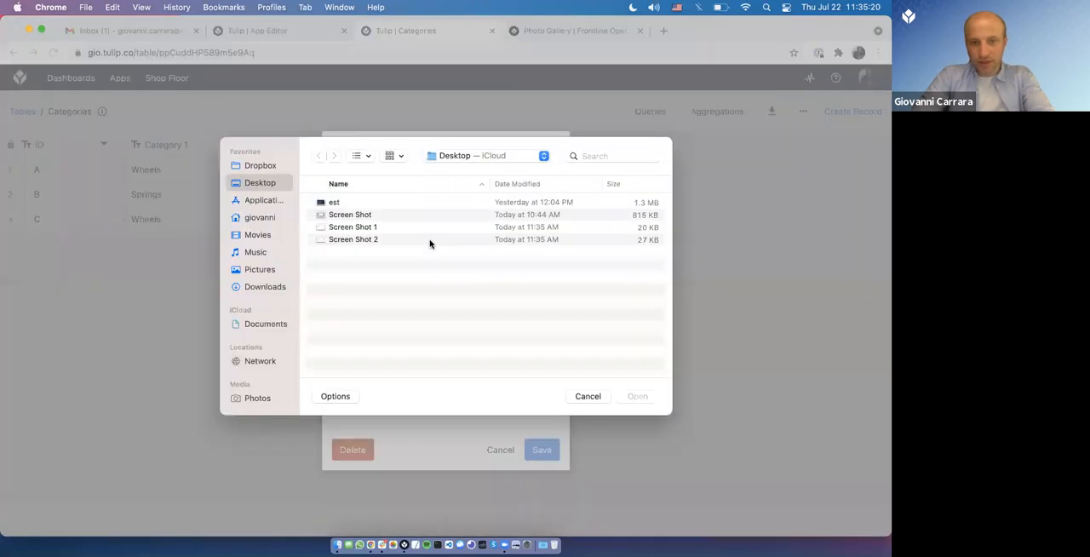
double_click(430, 240)
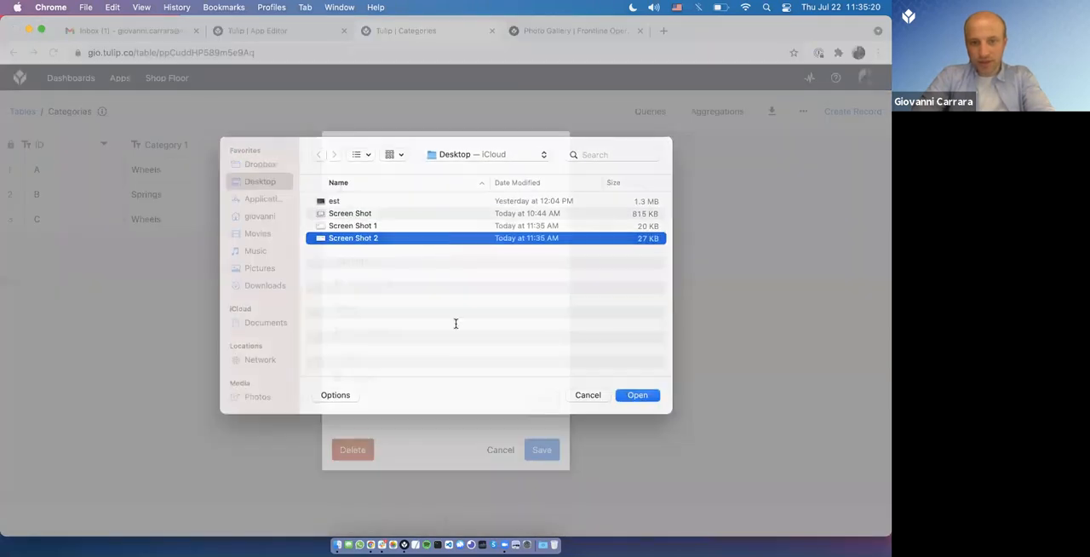
left_click(528, 449)
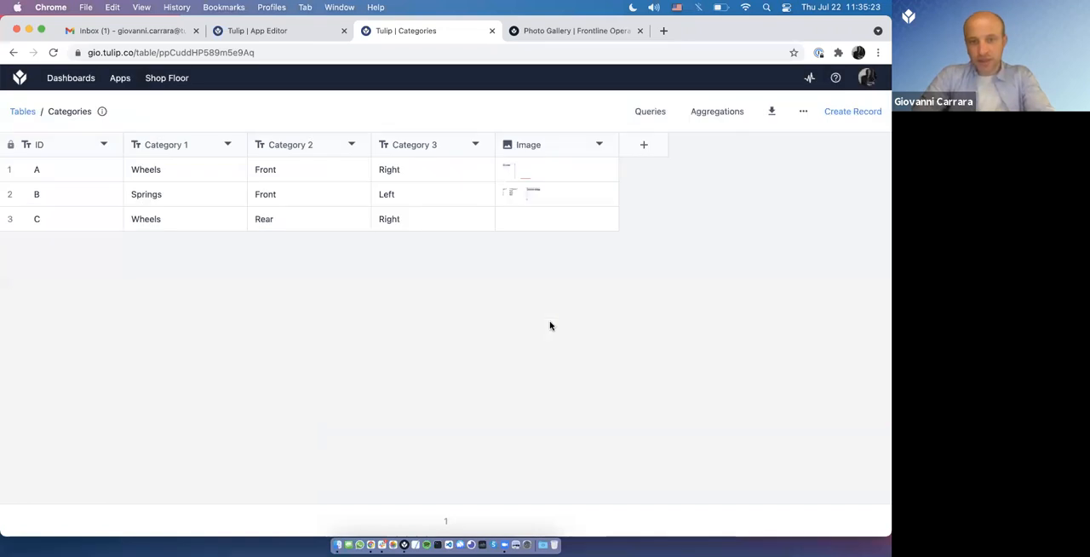
Step: Switch to Tulip Player, alternate between records B and A to view their images, and delete surplus items from the Cart
key("super+Tab")
left_click(221, 292)
left_click(220, 282)
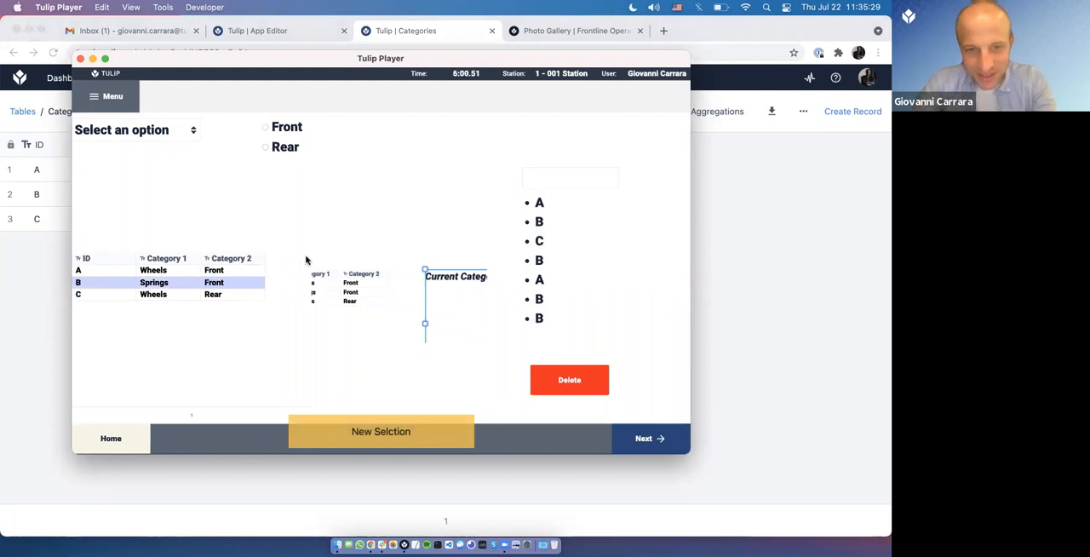
left_click(207, 271)
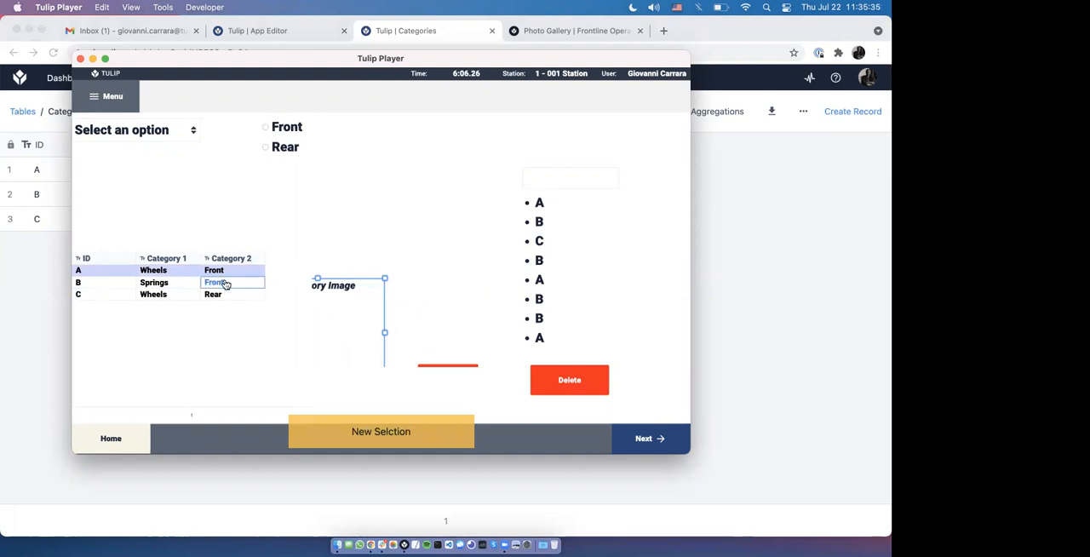
left_click(186, 283)
left_click(182, 272)
left_click(184, 284)
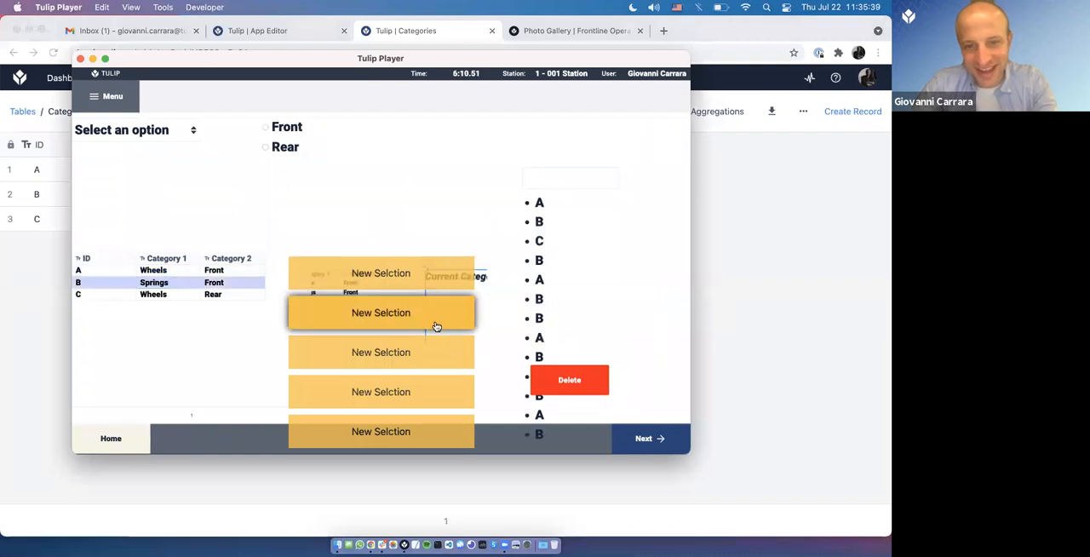
left_click(607, 384)
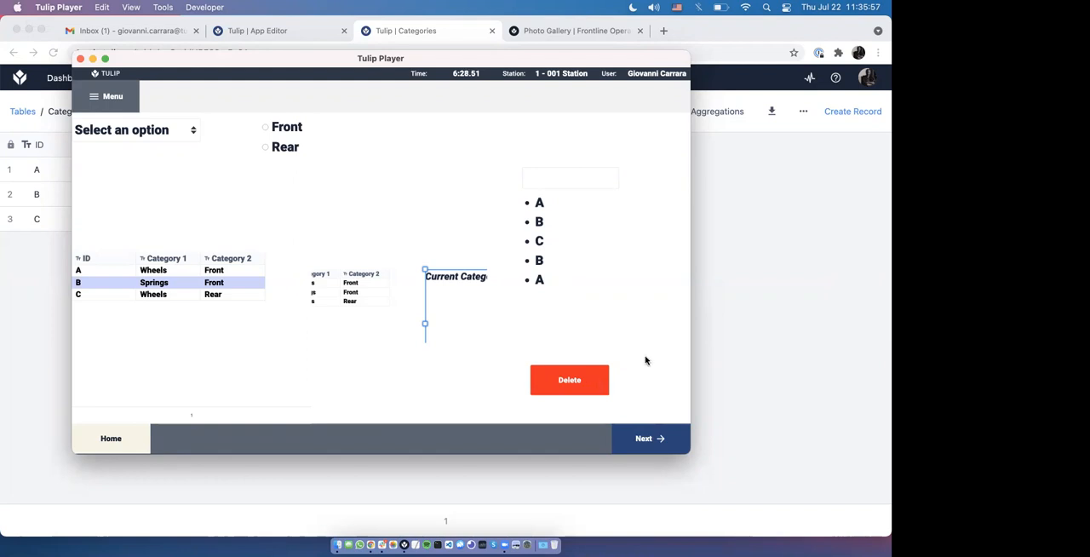
Step: Return to the App Editor and place a button about 545 by 430 over the Current Category Image widget
key("super+Tab")
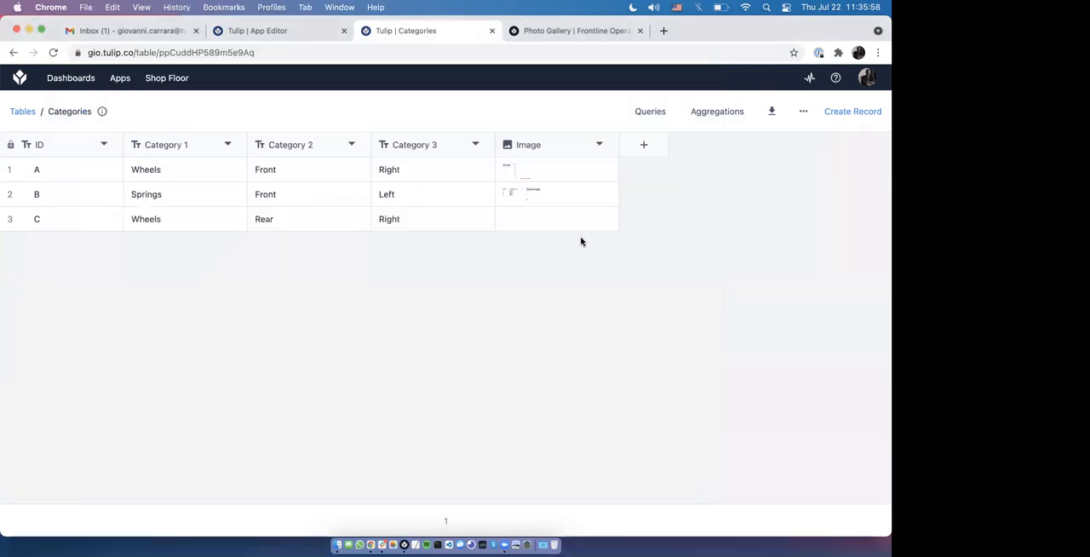
left_click(298, 32)
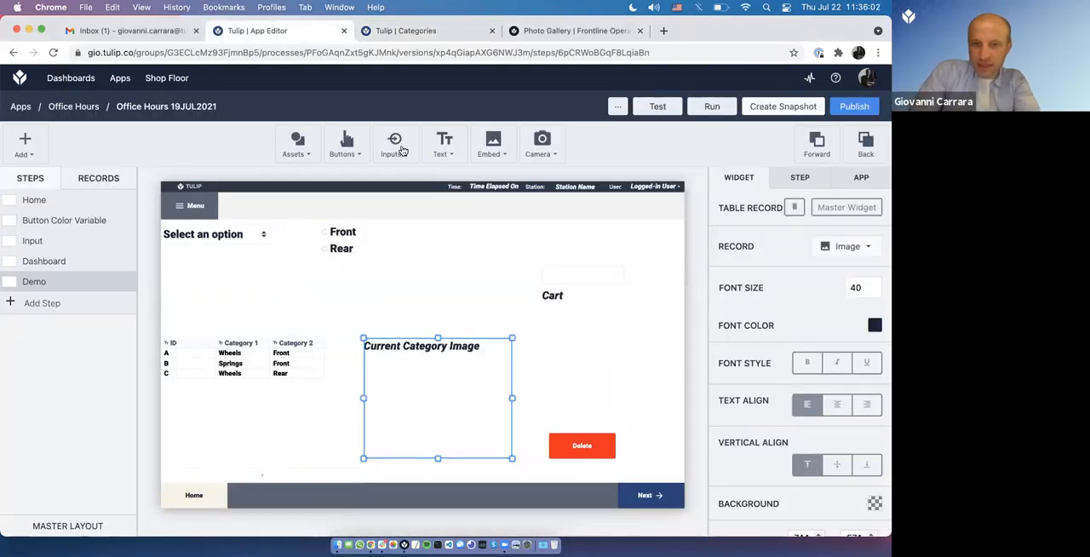
left_click(350, 159)
left_click(355, 176)
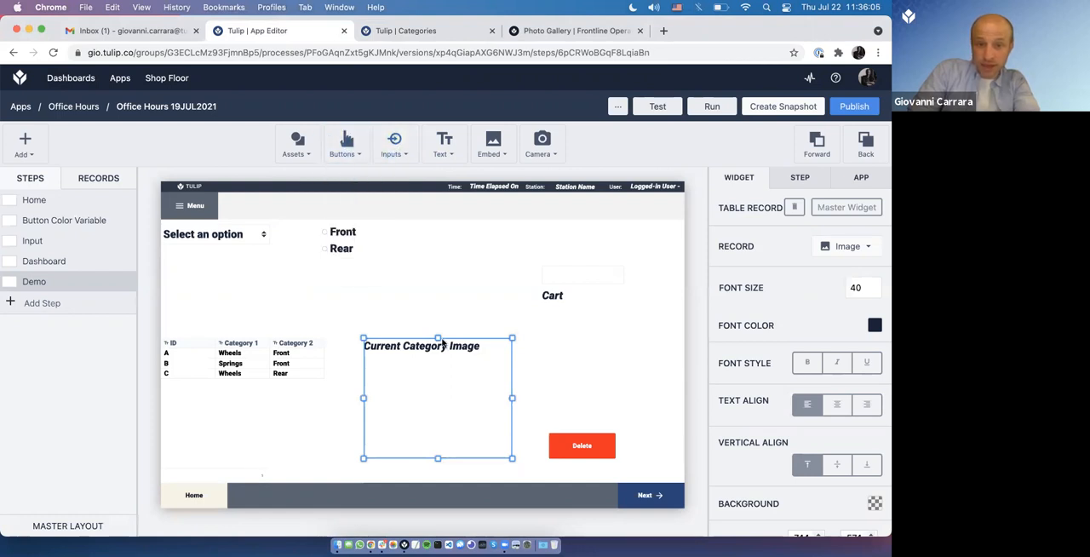
left_click(434, 340)
left_click_drag(399, 351, 398, 358)
left_click(485, 382)
scroll(789, 401, "down", 3)
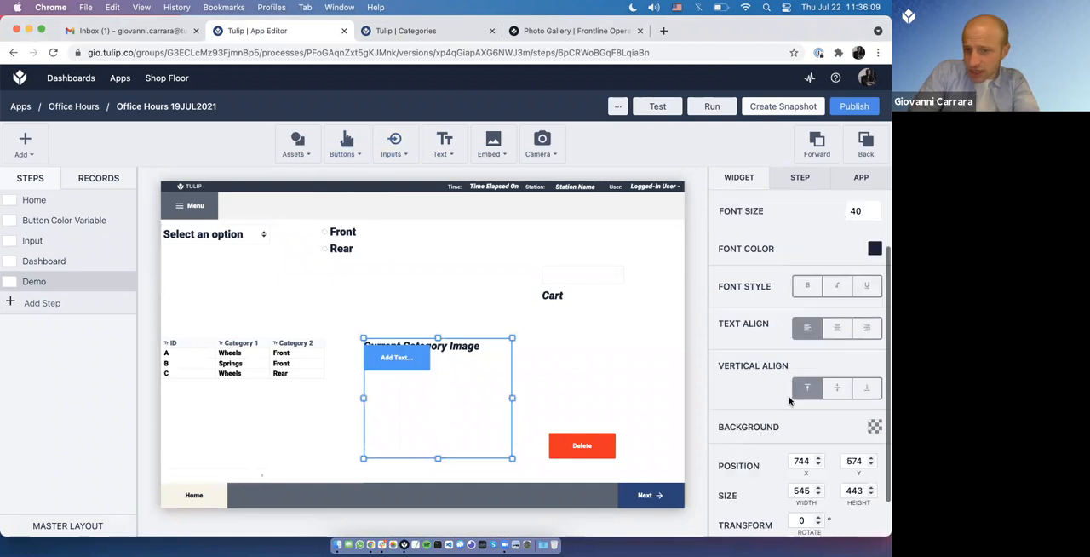
scroll(789, 401, "up", 3)
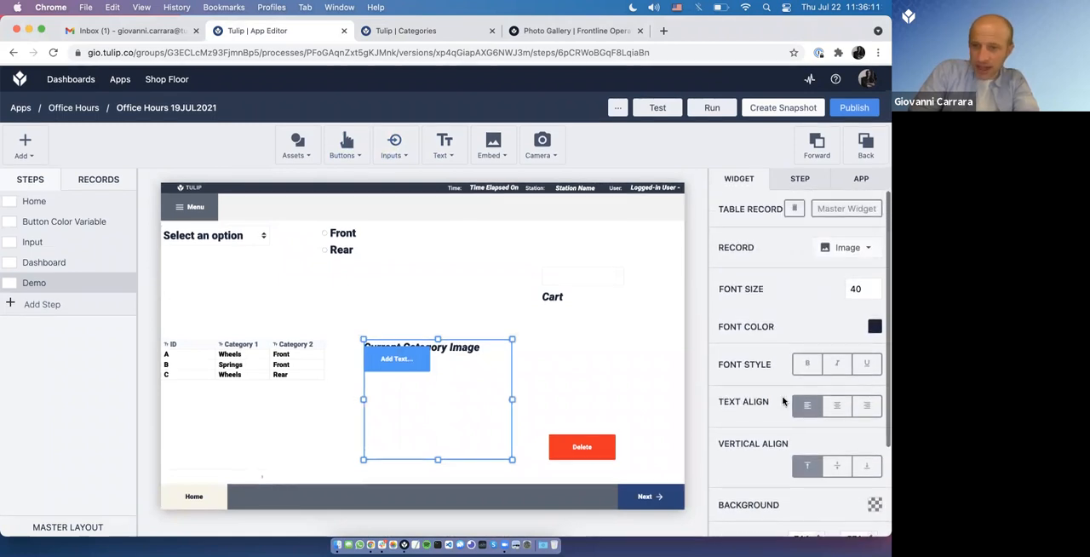
left_click_drag(413, 360, 503, 447)
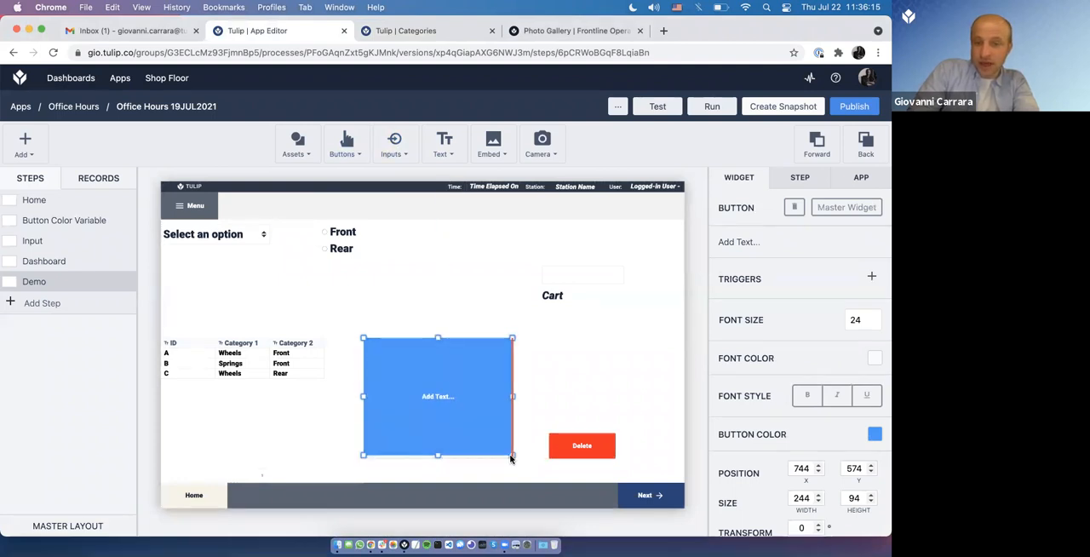
Step: Make the button covering the image fully transparent by setting its colour's alpha to 0
left_click(877, 436)
left_click(779, 363)
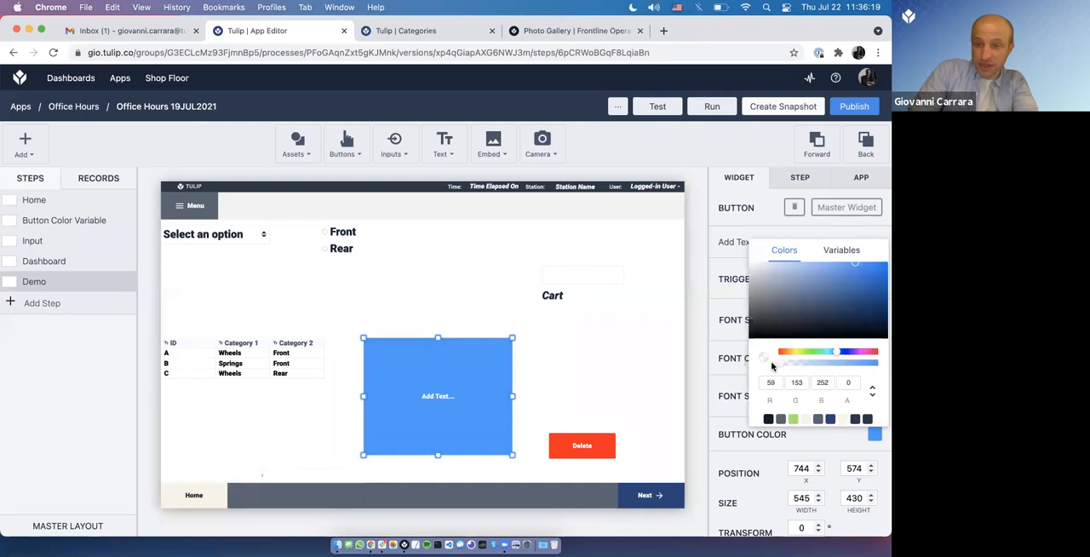
left_click(741, 379)
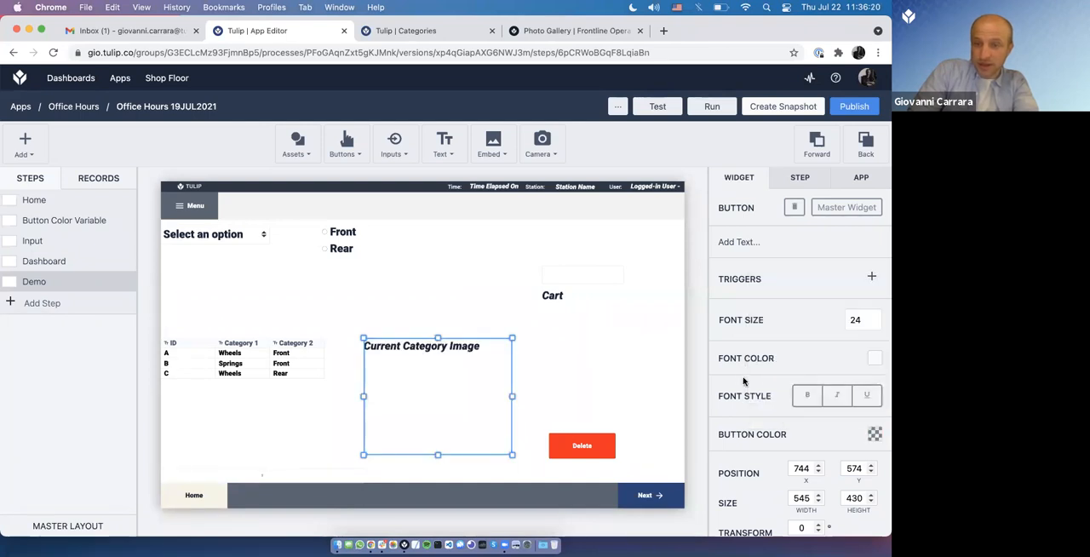
Step: Add a trigger to the transparent button with an Arrays action set to Push onto Array
left_click(872, 277)
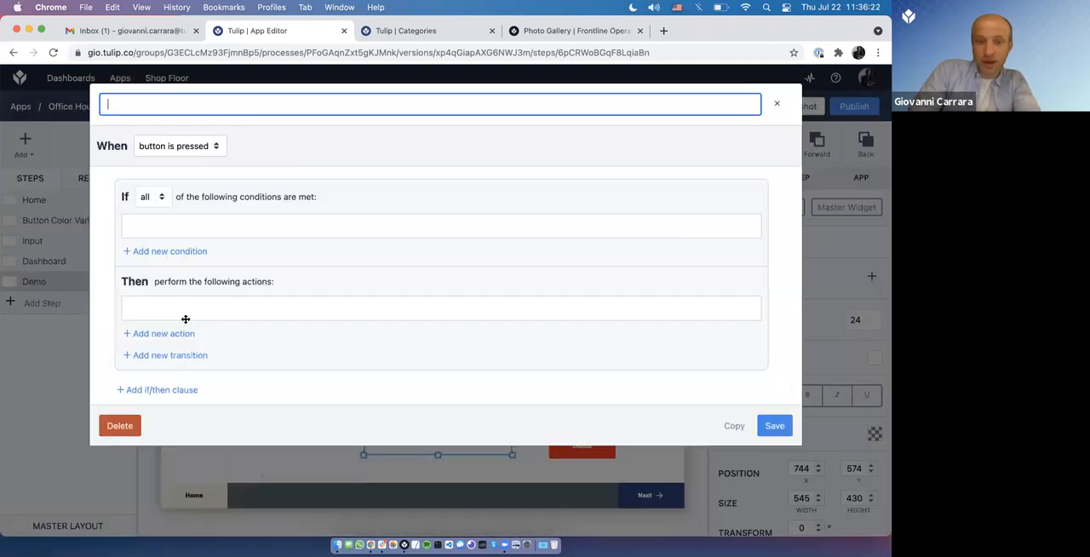
left_click(170, 334)
left_click(199, 319)
left_click(198, 322)
left_click(198, 322)
left_click(198, 318)
left_click(198, 327)
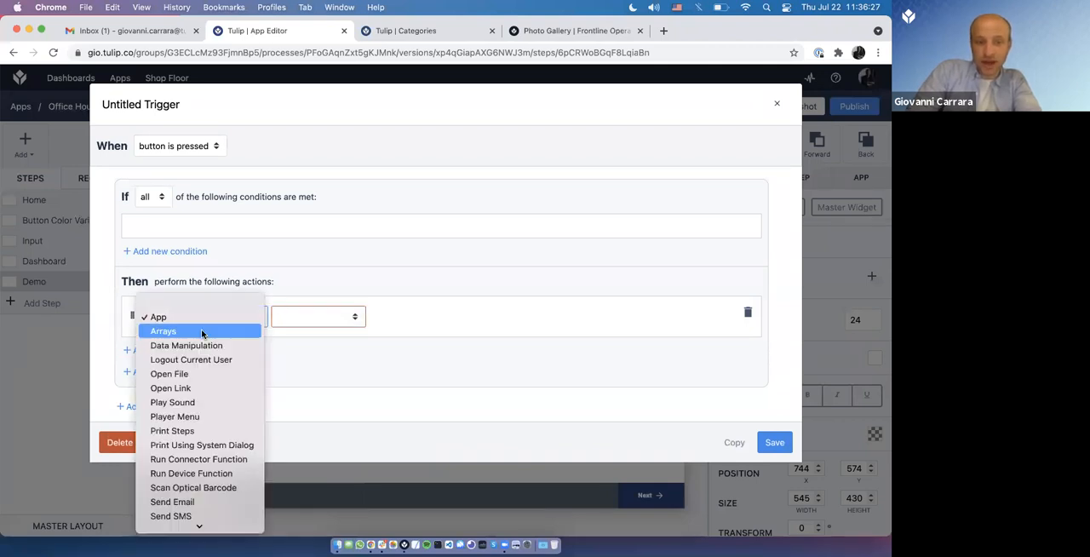
left_click(351, 322)
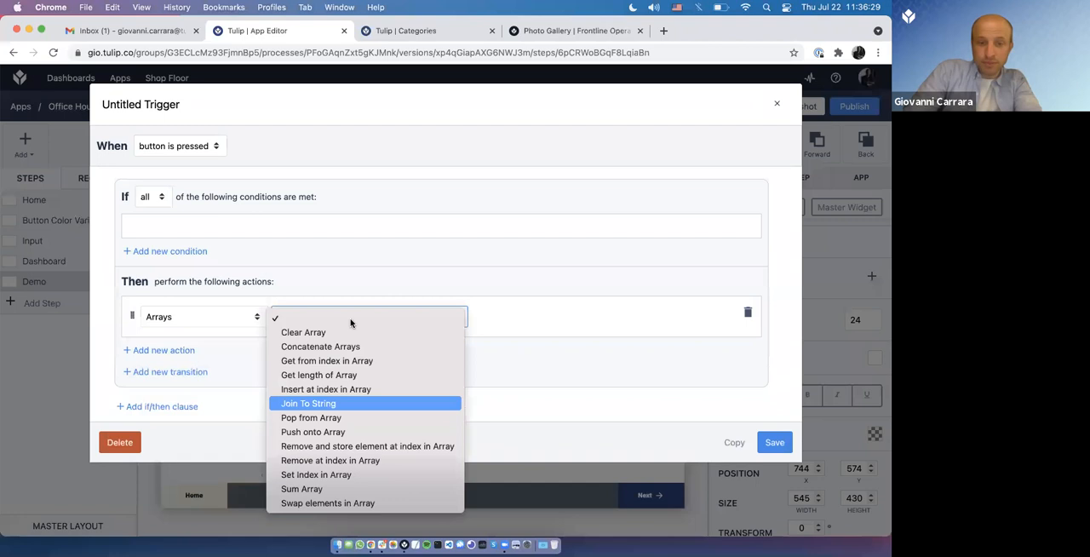
key("Return")
Step: Have the action push the Table Record Current Category's ID onto the Cart array, and save the trigger
left_click(525, 319)
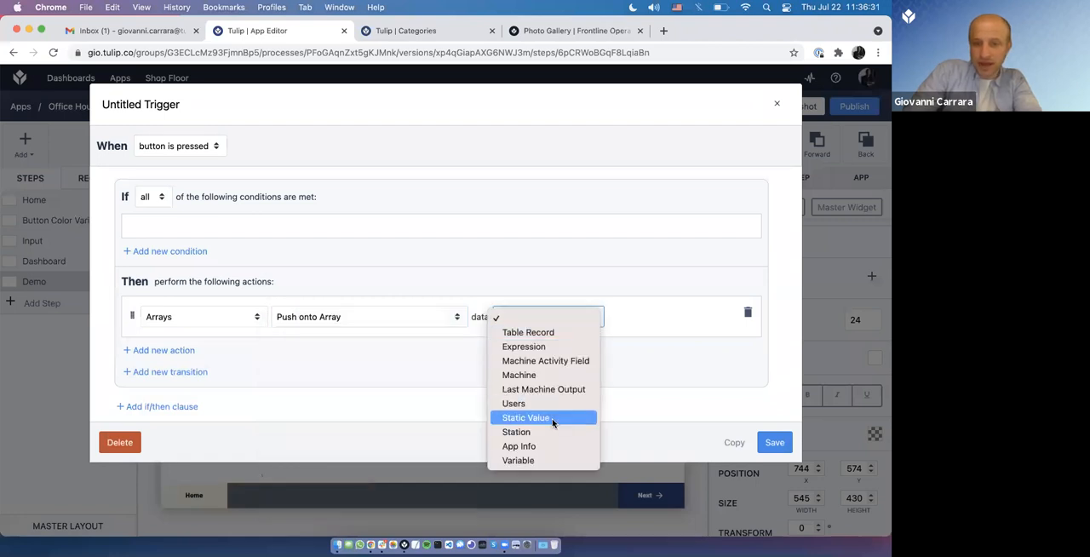
left_click(554, 332)
left_click(631, 318)
left_click(631, 332)
left_click(399, 345)
left_click(409, 358)
left_click(501, 345)
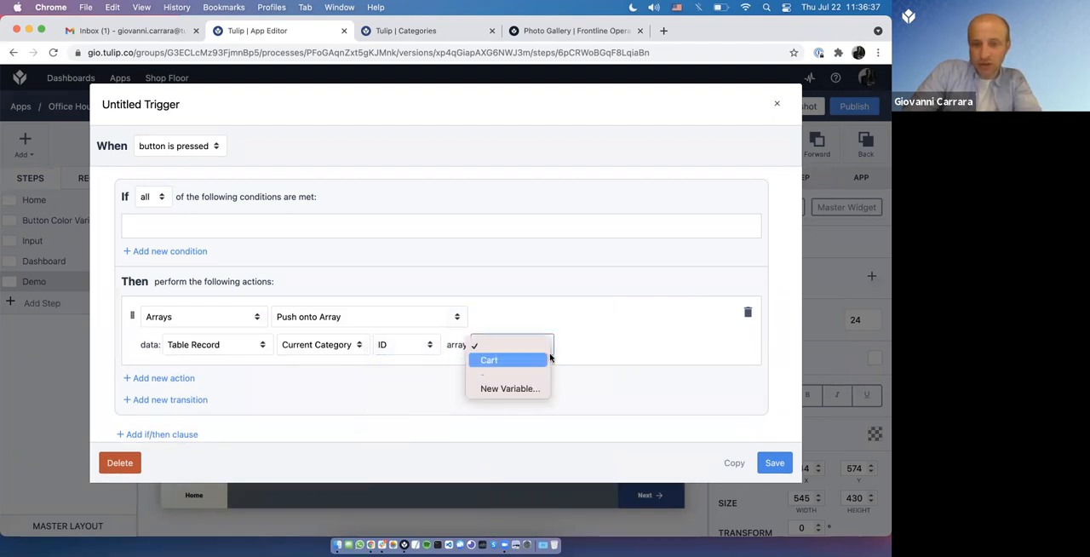
left_click(506, 360)
left_click(773, 469)
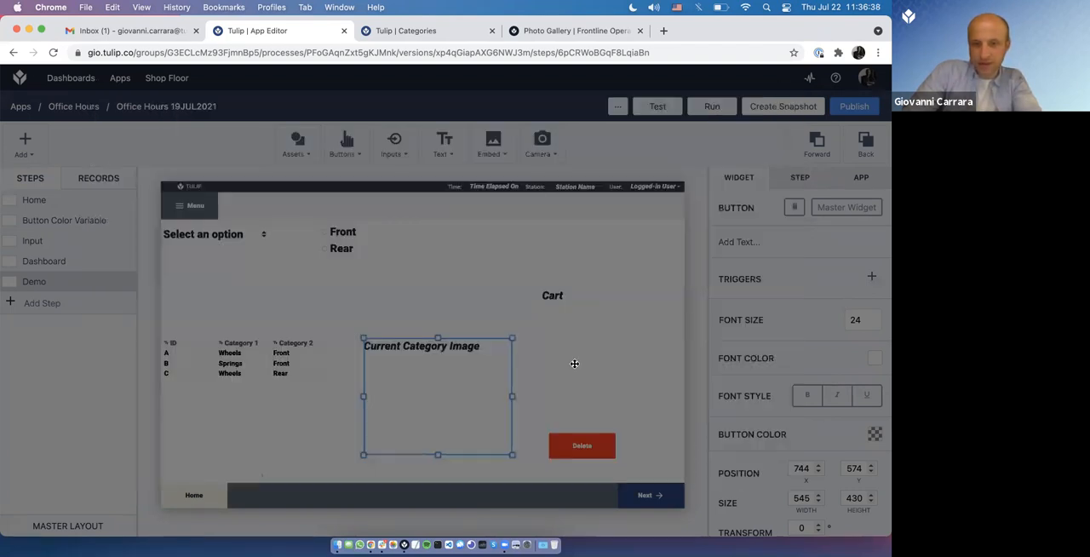
Step: Test the image button in Tulip Player by adding record B to the Cart and deleting several items
key("super+Tab")
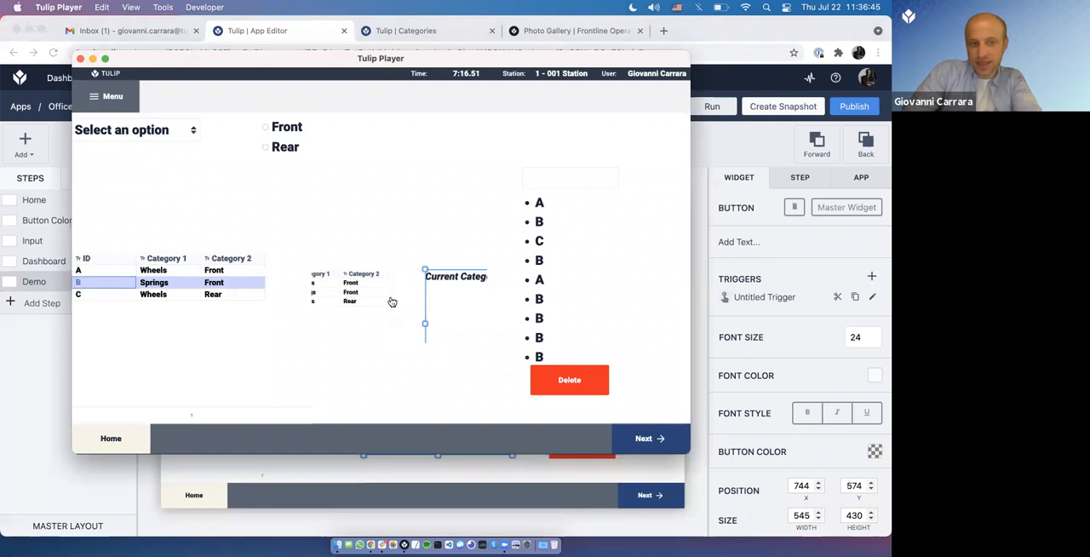
left_click(575, 385)
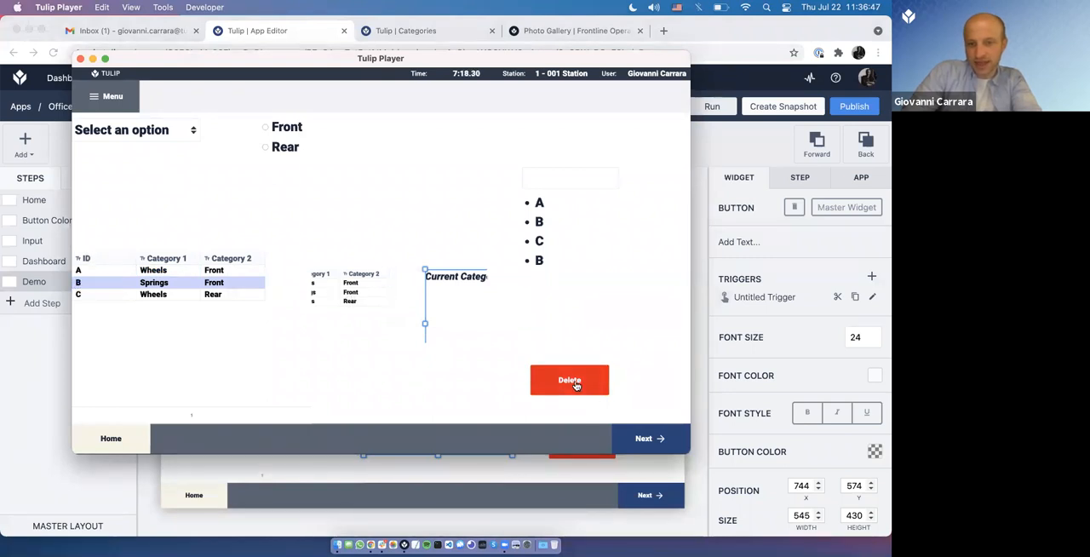
left_click(385, 309)
left_click(552, 376)
left_click(552, 376)
left_click(552, 375)
left_click(552, 376)
left_click(552, 375)
left_click(552, 375)
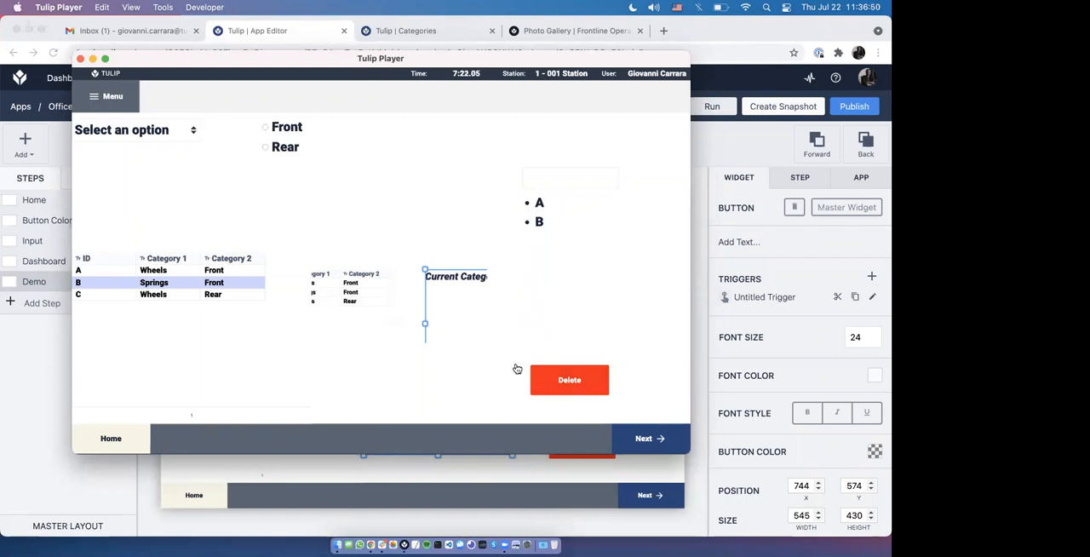
Step: Select record A in the Player, add it to the Cart repeatedly through its image, and delete some of the items
left_click(213, 270)
left_click(391, 288)
left_click(391, 288)
left_click(390, 288)
left_click(390, 288)
left_click(391, 288)
left_click(390, 289)
left_click(390, 289)
left_click(390, 289)
left_click(551, 382)
left_click(552, 381)
left_click(552, 382)
left_click(552, 382)
left_click(550, 381)
left_click(395, 341)
left_click(395, 341)
left_click(395, 340)
left_click(396, 341)
left_click(396, 341)
left_click(564, 388)
left_click(565, 388)
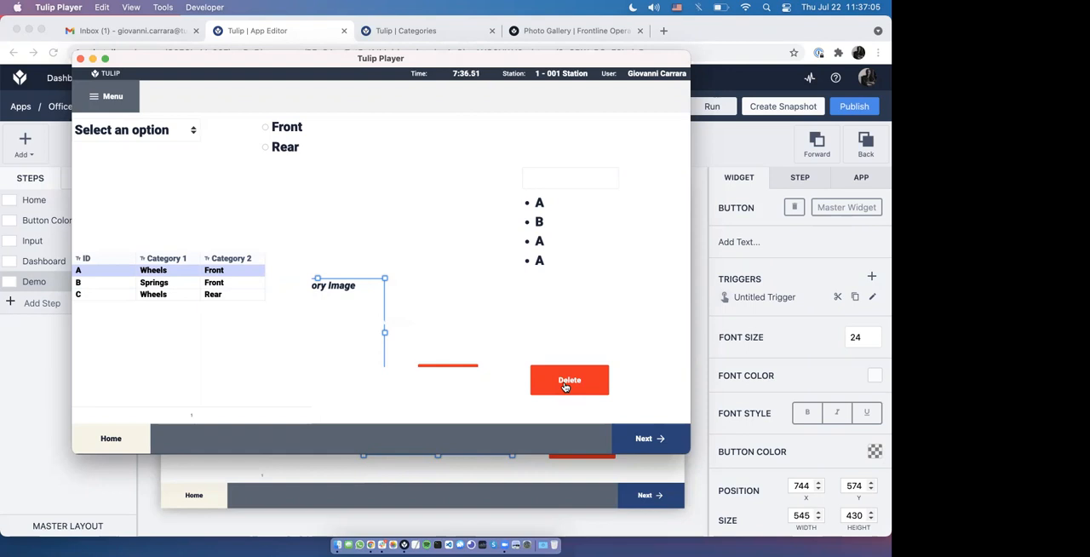
left_click(446, 331)
left_click(446, 331)
left_click(446, 331)
Step: Select record B in the Player's Categories table to check what selecting a row does to the Cart
left_click(692, 316)
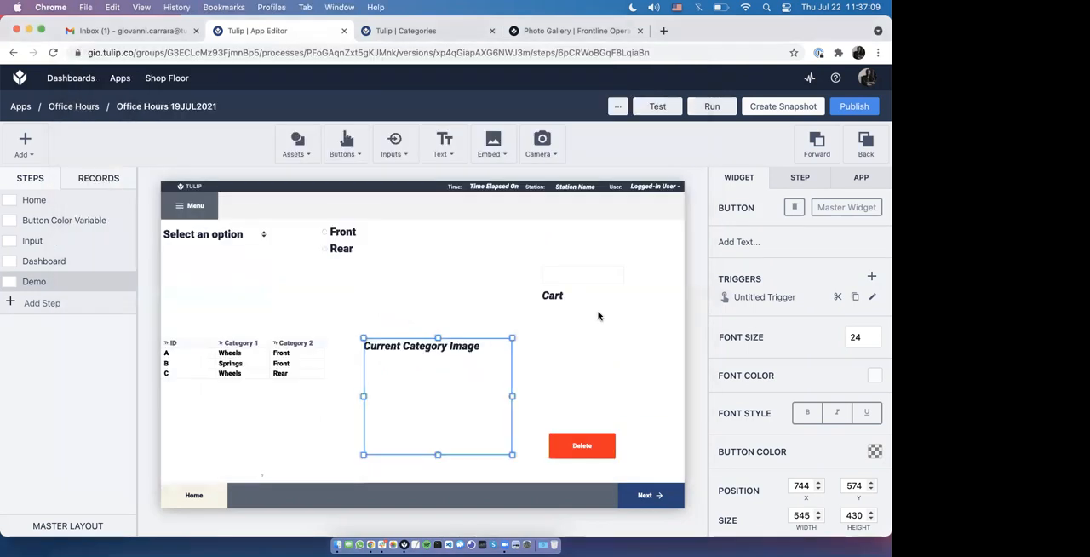
key("super+Tab")
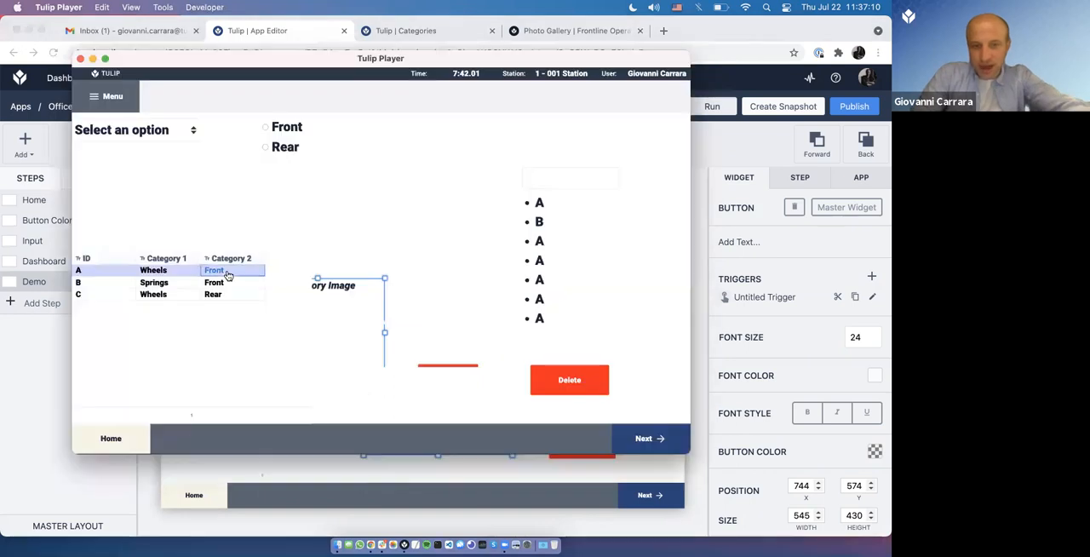
left_click(153, 284)
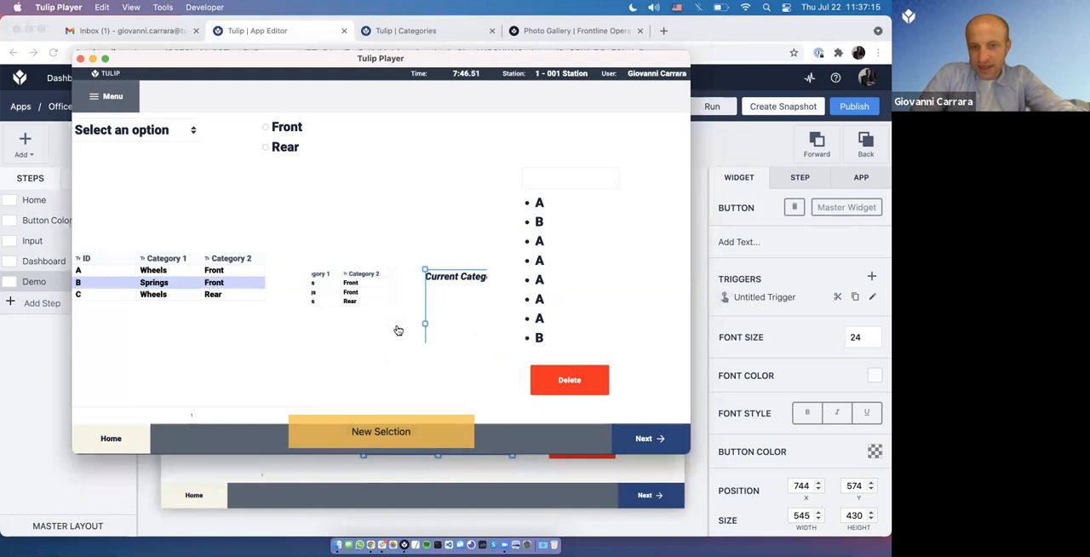
Step: Delete the Categories table's row-selection trigger in the App Editor and return to Tulip Player
left_click(750, 366)
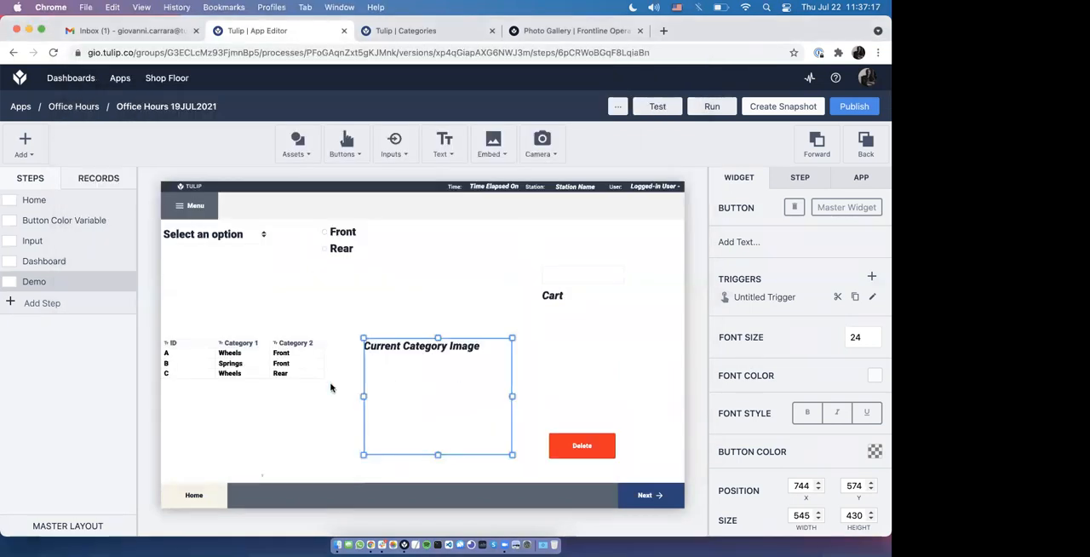
left_click(331, 385)
scroll(776, 437, "down", 2)
scroll(777, 437, "down", 10)
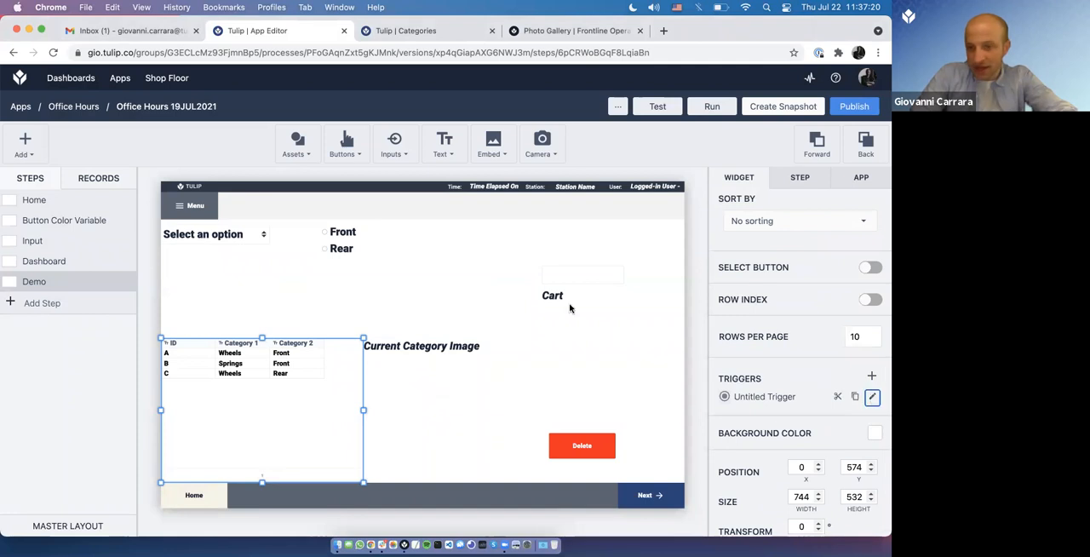
left_click(872, 396)
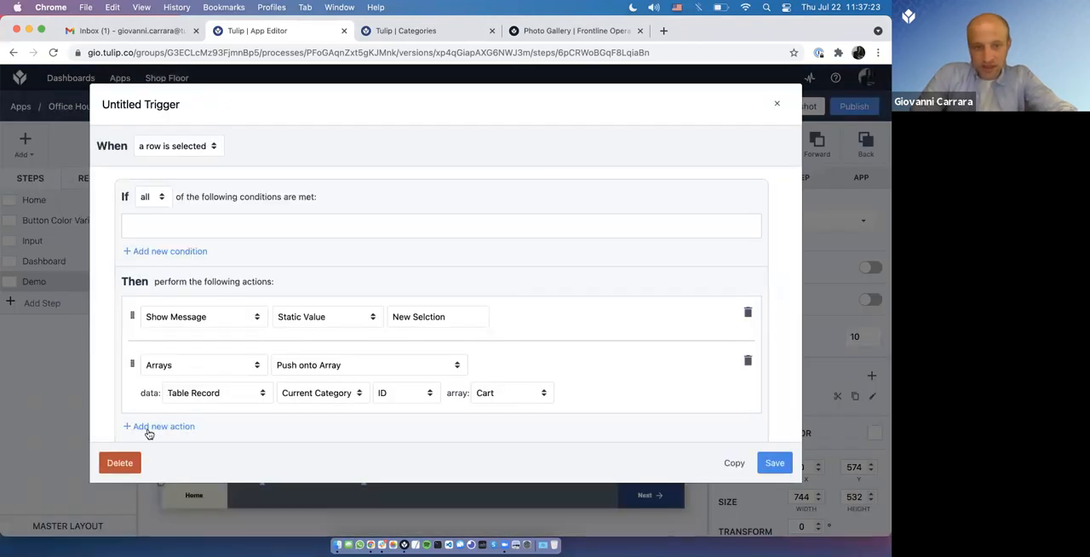
left_click(123, 465)
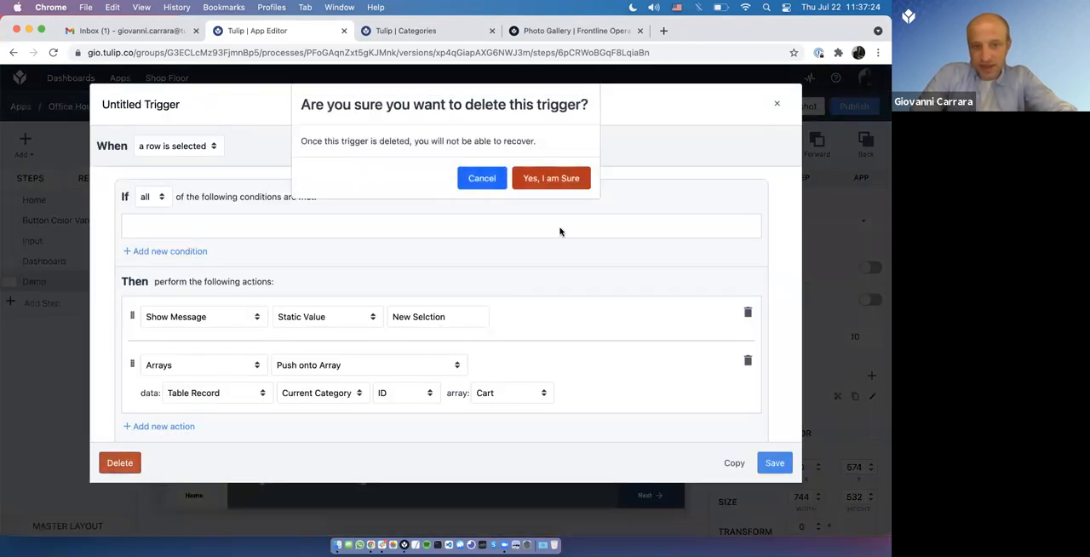
left_click(555, 176)
key("super+Tab")
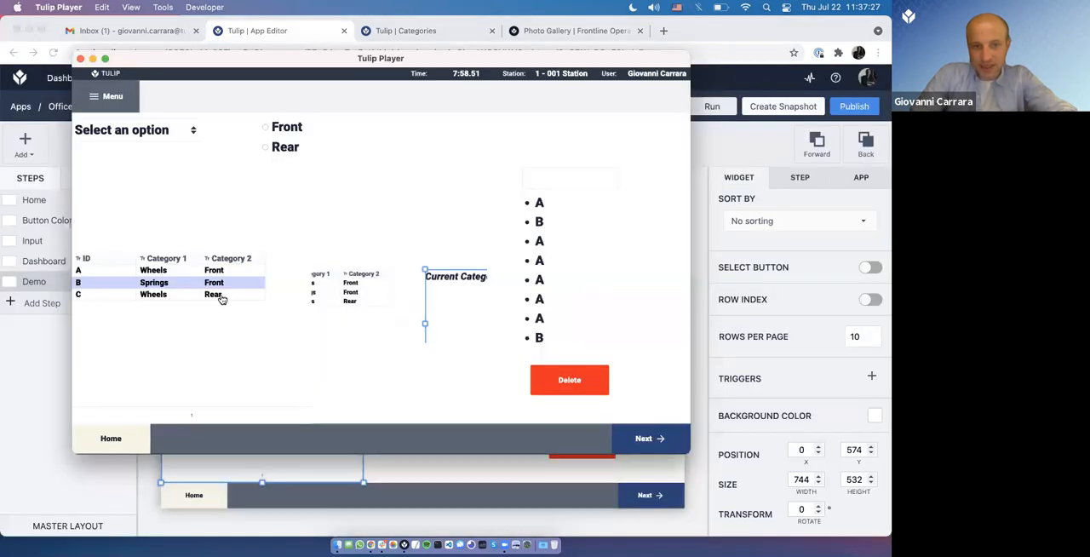
Step: Empty the Cart in Tulip Player and select records A, B and C in turn to test row selection without adding items
left_click(187, 271)
left_click(187, 292)
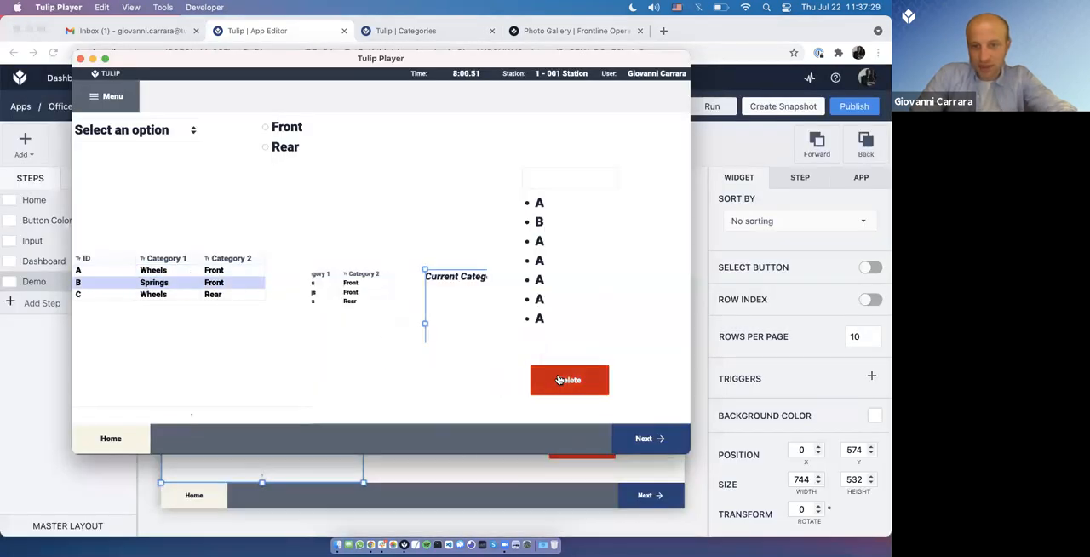
left_click(142, 272)
left_click(149, 283)
left_click(148, 295)
left_click(149, 270)
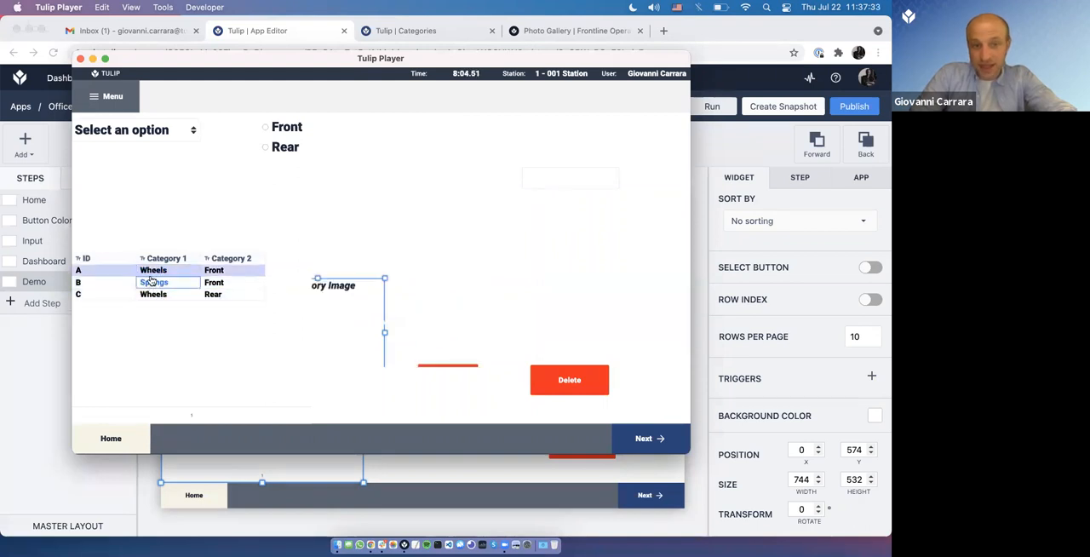
Step: Add records B and A to the Cart through their images, empty it, and add record A three times
left_click(151, 281)
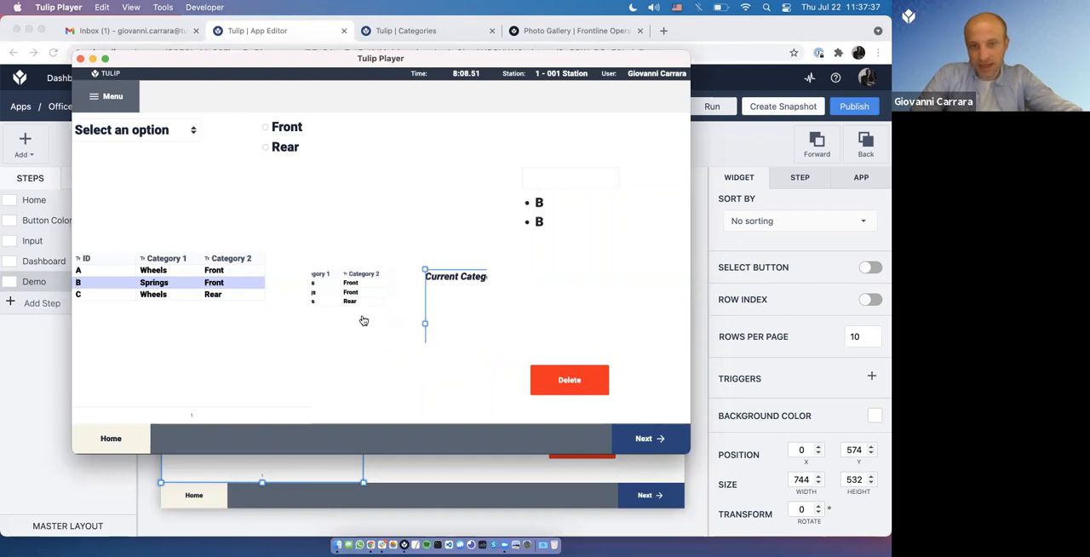
left_click(183, 270)
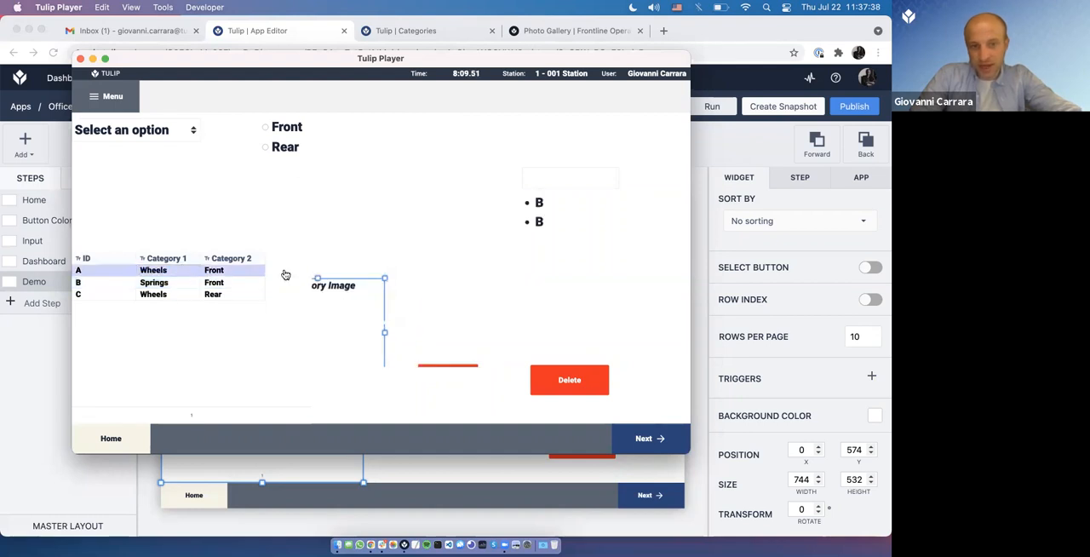
left_click(202, 283)
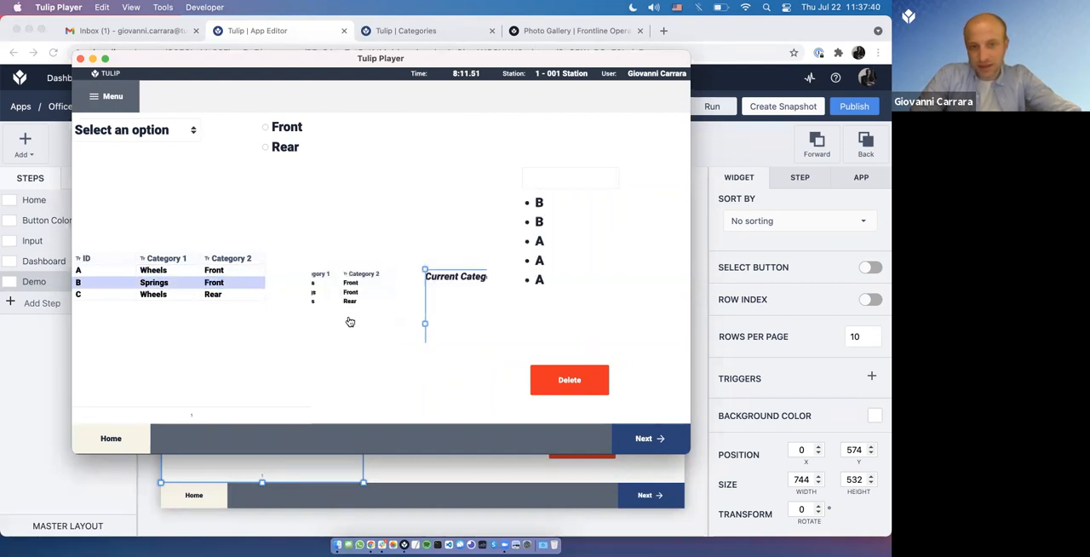
left_click(226, 294)
left_click(570, 382)
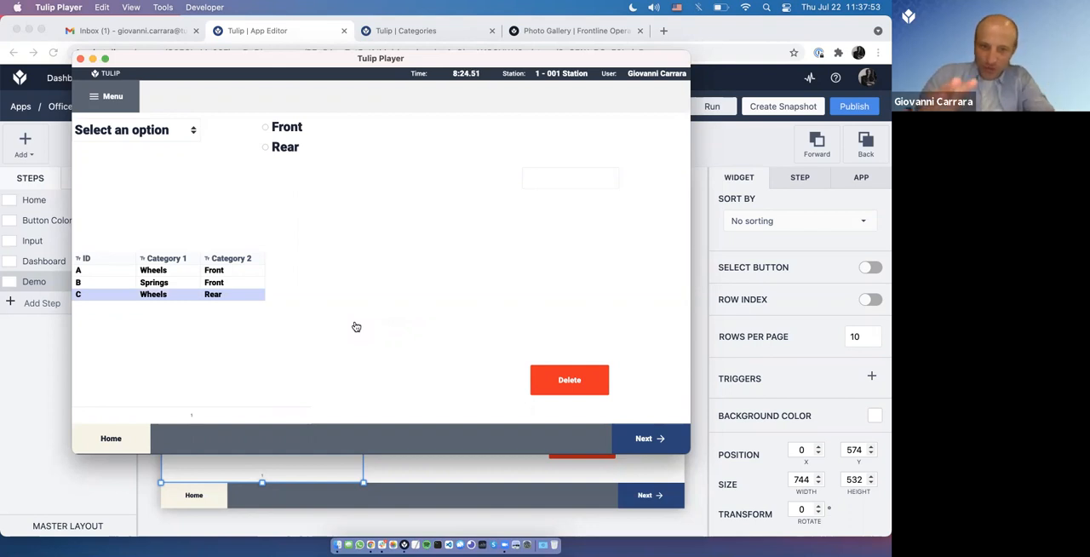
left_click(219, 271)
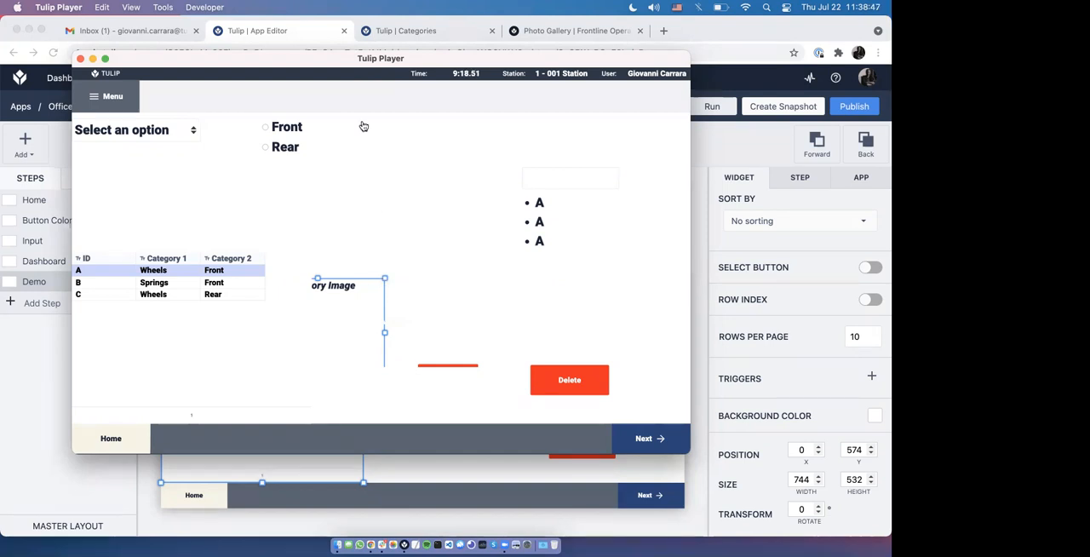
Step: Check the Categories table, return to the App Editor, and move the Delete button to about X 1373, Y 865
left_click(404, 31)
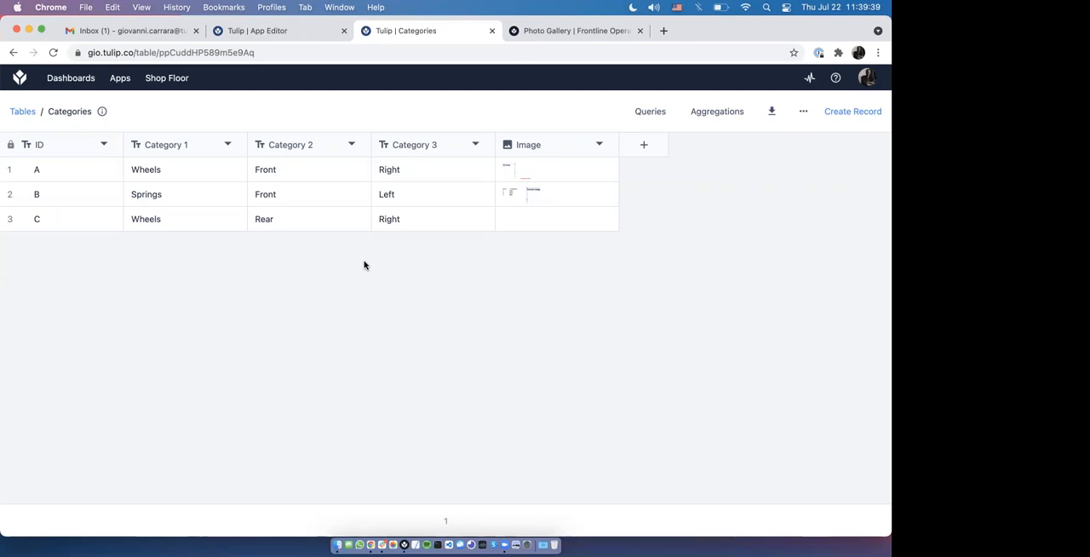
left_click(302, 34)
left_click_drag(562, 447, 544, 428)
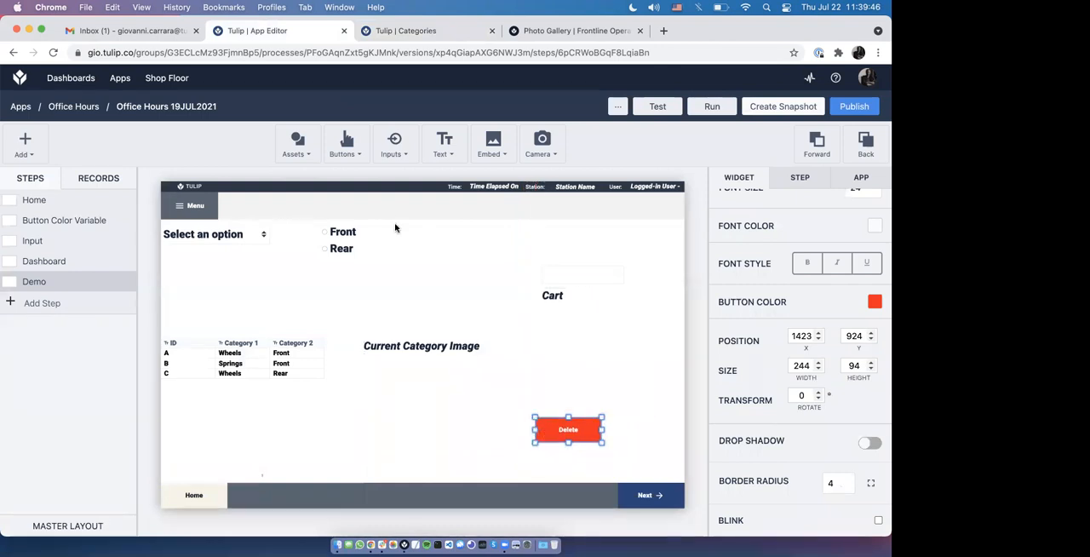
Step: Add a button below the Delete button at about X 1379, Y 1005 and widen it to about 541
left_click(358, 158)
left_click(358, 178)
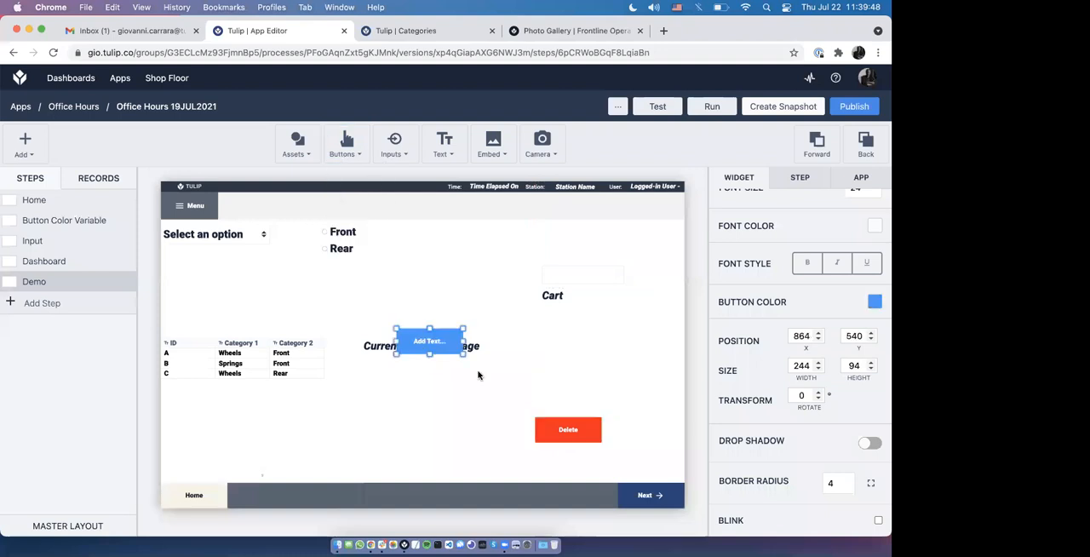
left_click_drag(430, 339, 585, 472)
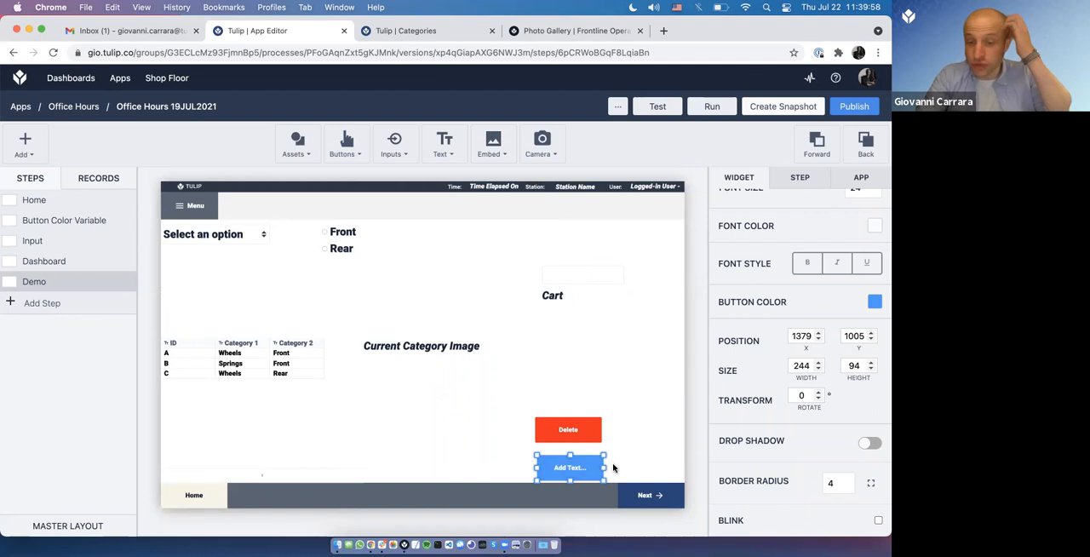
left_click_drag(605, 467, 686, 468)
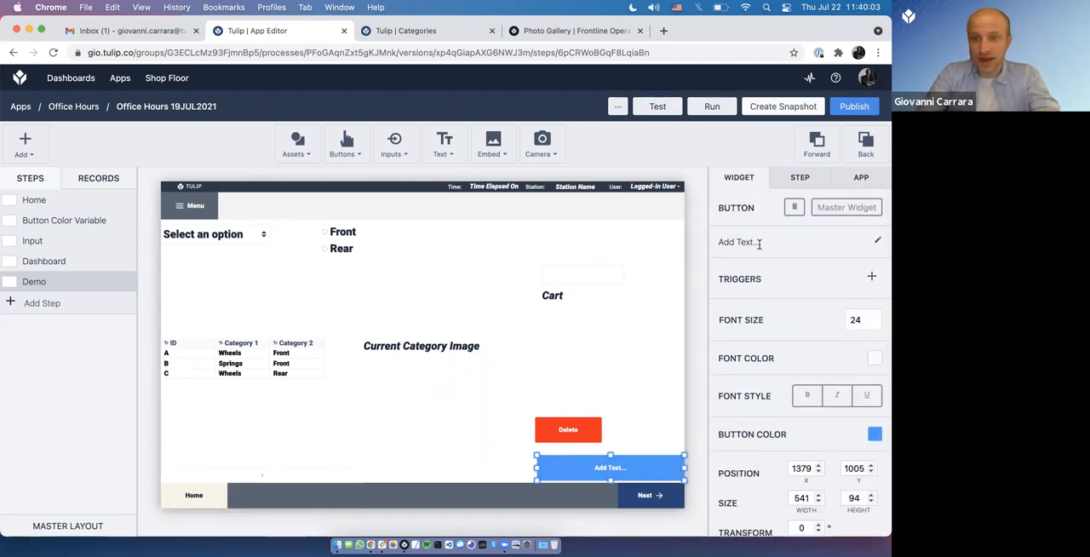
Step: Label the new button Send Email
left_click(760, 244)
type("Send Ema")
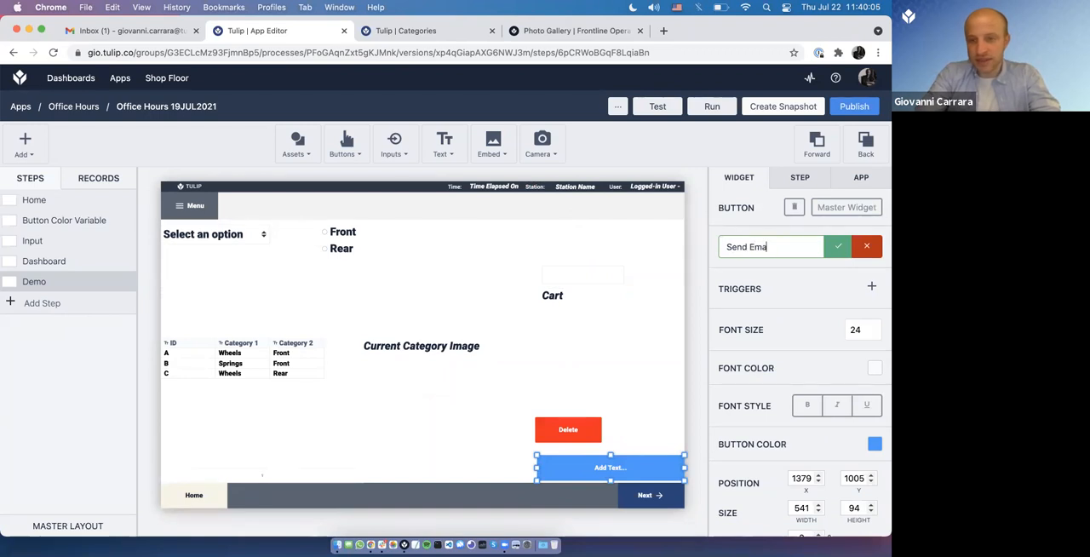
type("il")
key("Return")
Step: Add a trigger to the Send Email button that performs a Send Email action when the button is pressed
left_click(868, 280)
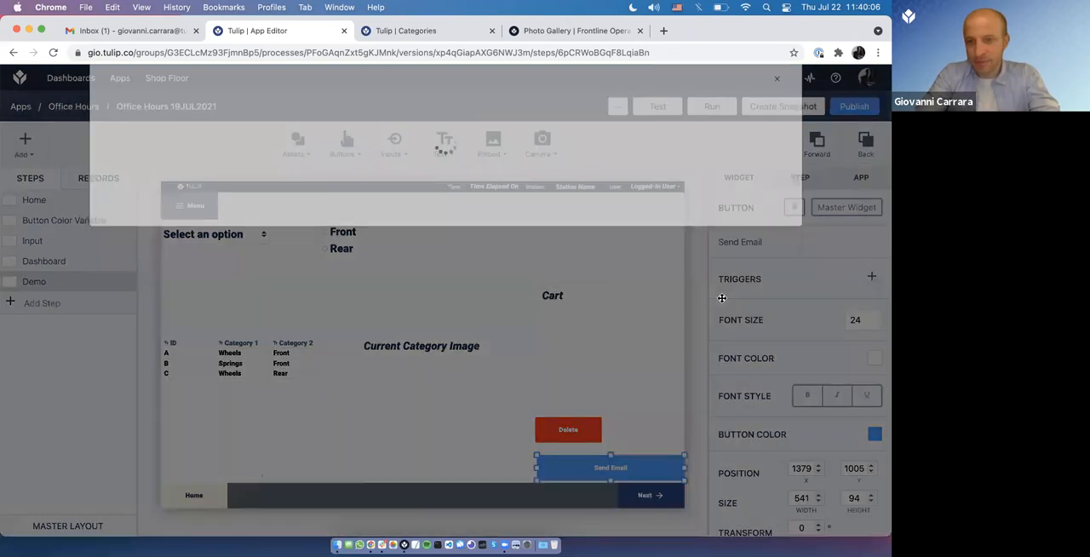
left_click(159, 334)
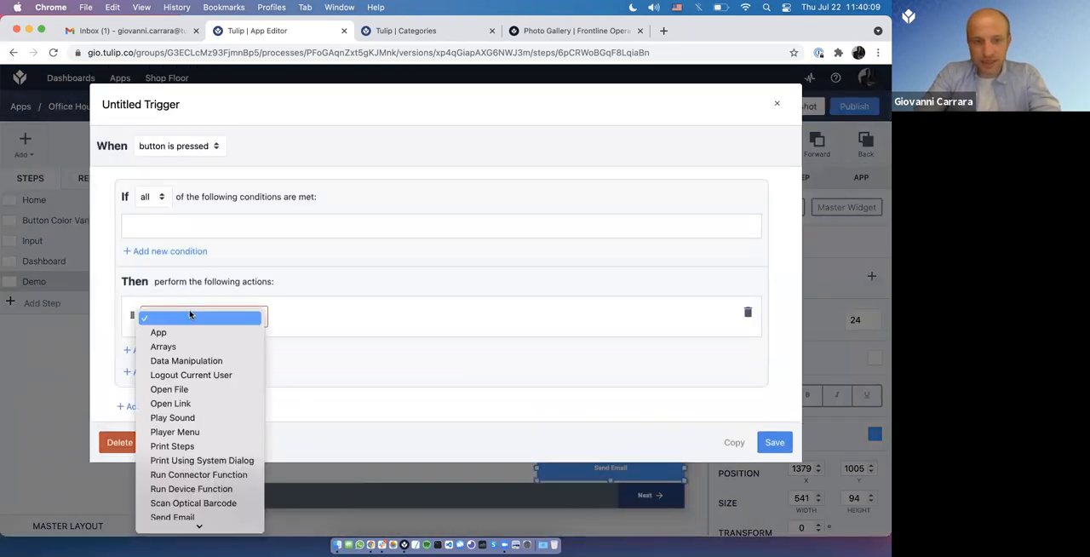
type("se")
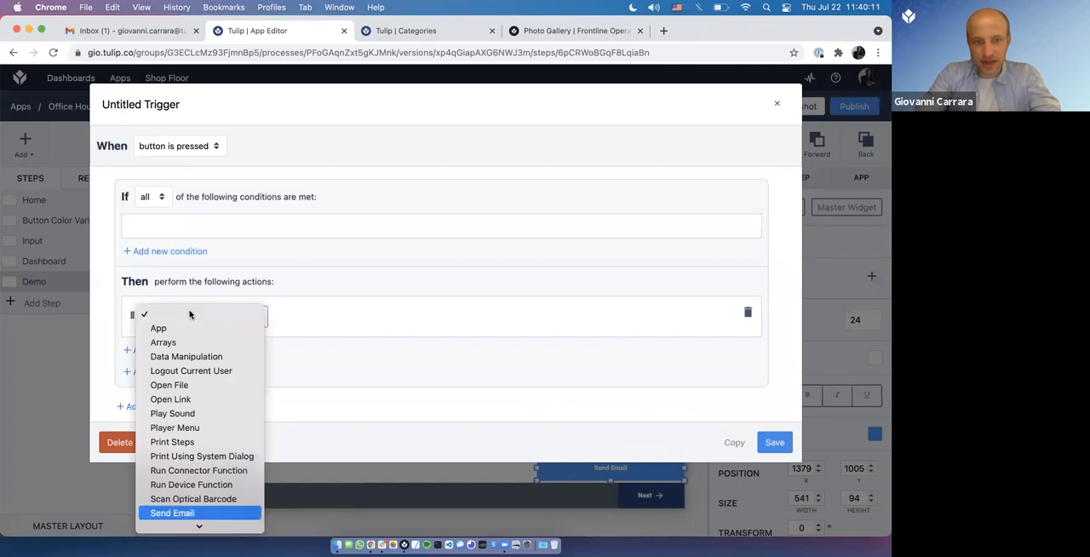
key("Return")
Step: Address the trigger's email to Users, choosing the presenter's own account and the User option
left_click(311, 317)
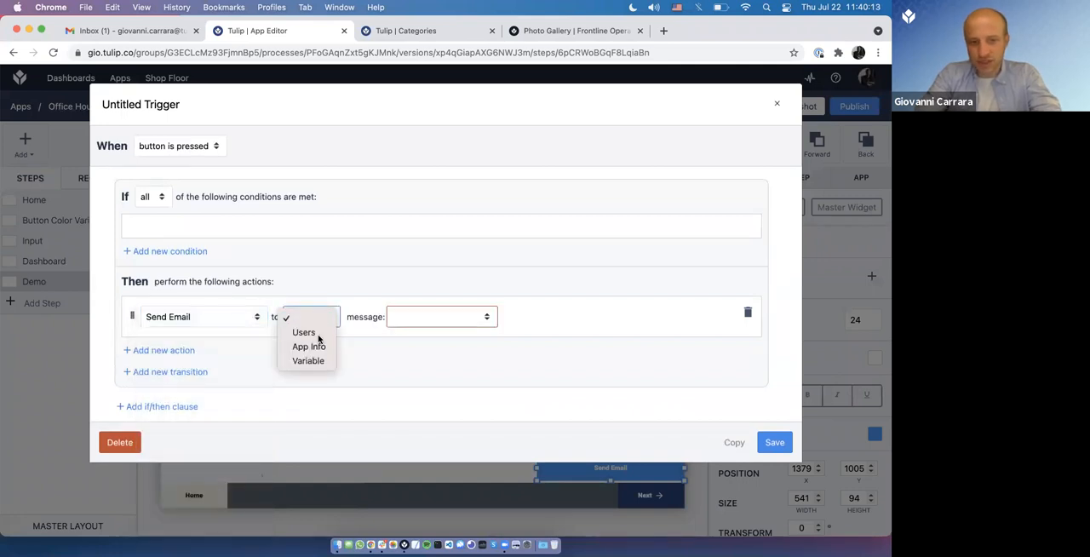
left_click(307, 332)
left_click(393, 313)
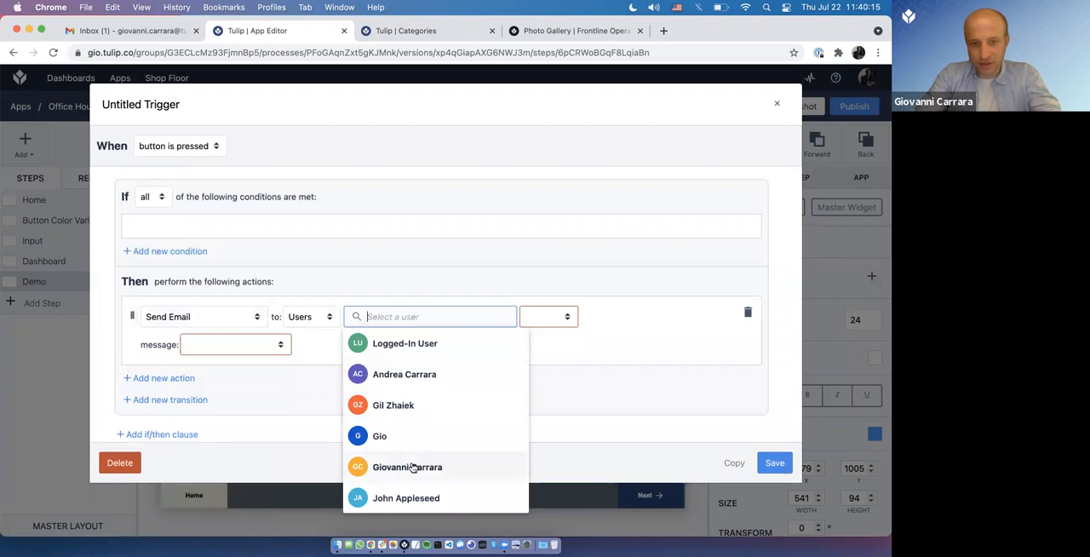
left_click(413, 466)
left_click(552, 316)
left_click(545, 333)
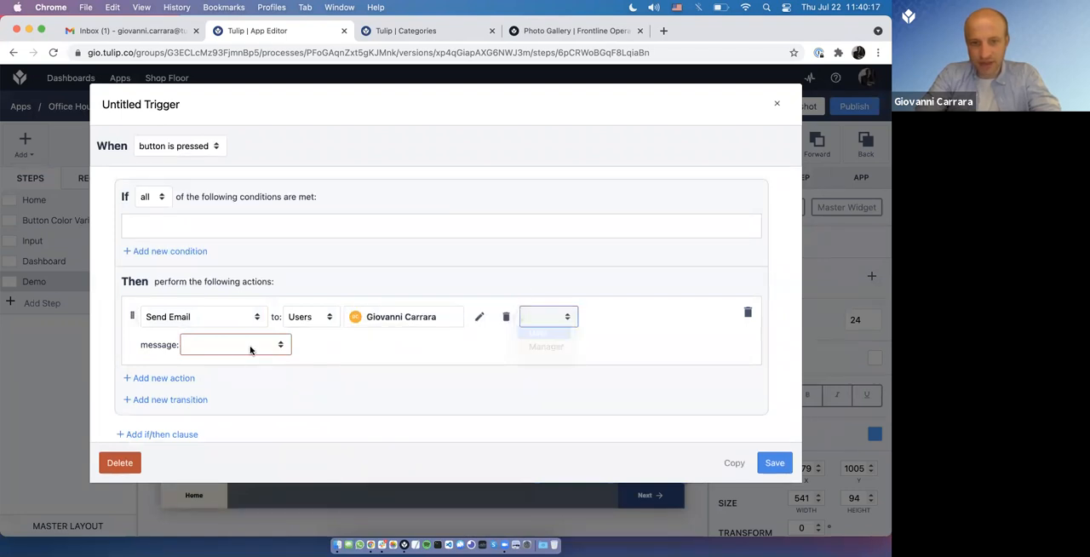
Step: Set the email message to the expression TOTEXT(Variable.Cart) and save the trigger
left_click(251, 347)
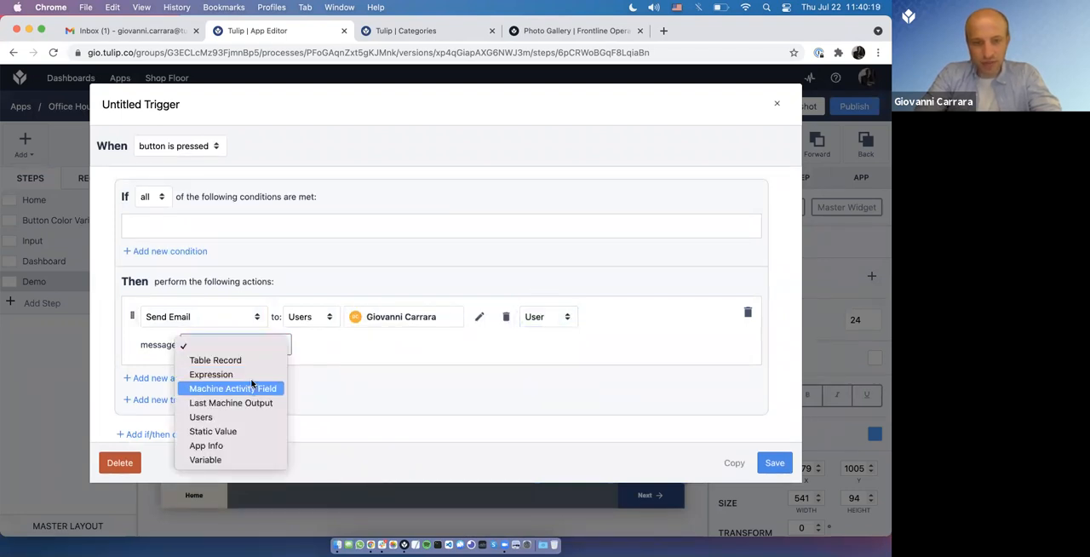
left_click(221, 375)
left_click(306, 346)
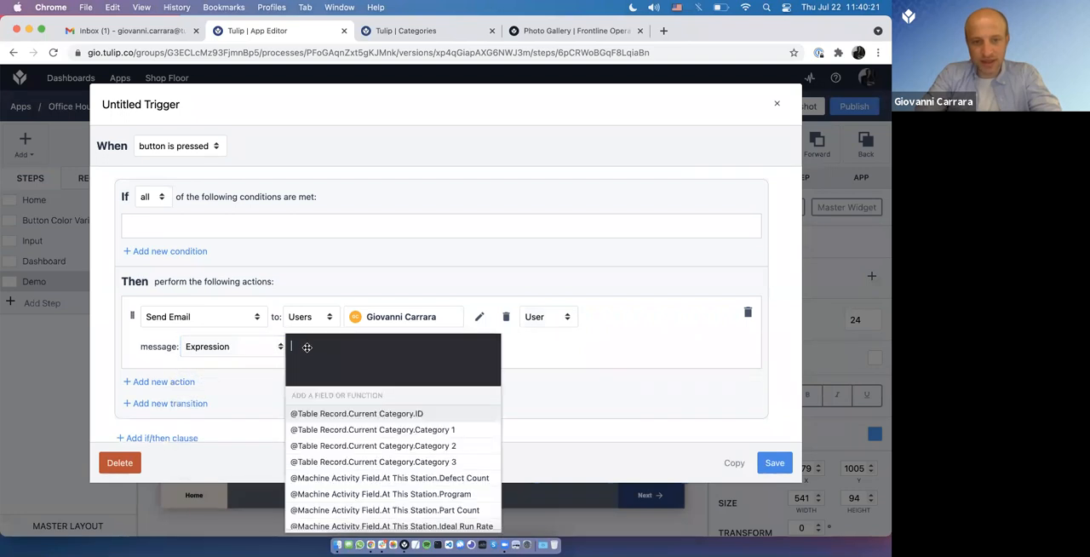
type("to")
key("Return")
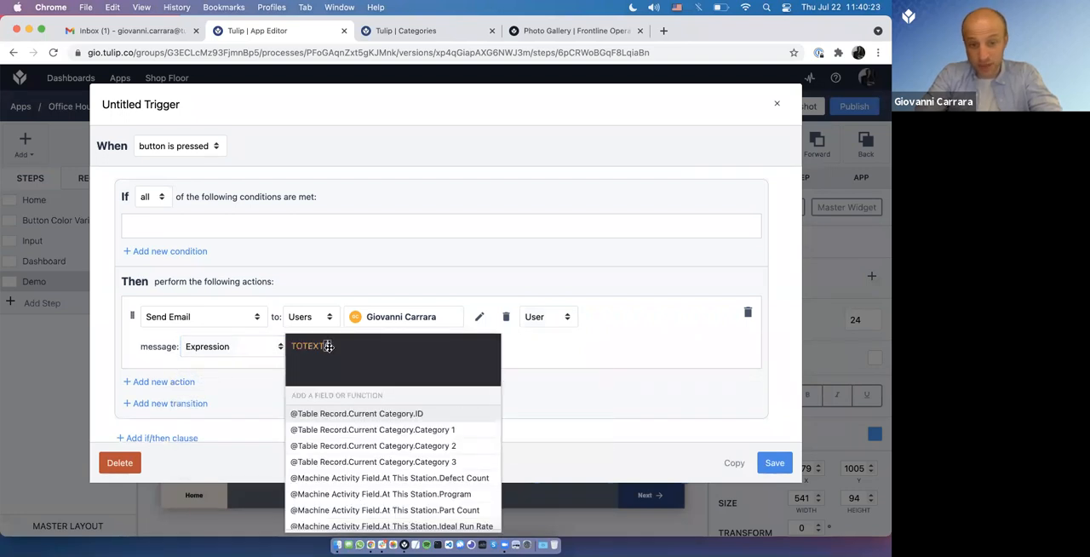
type("@va")
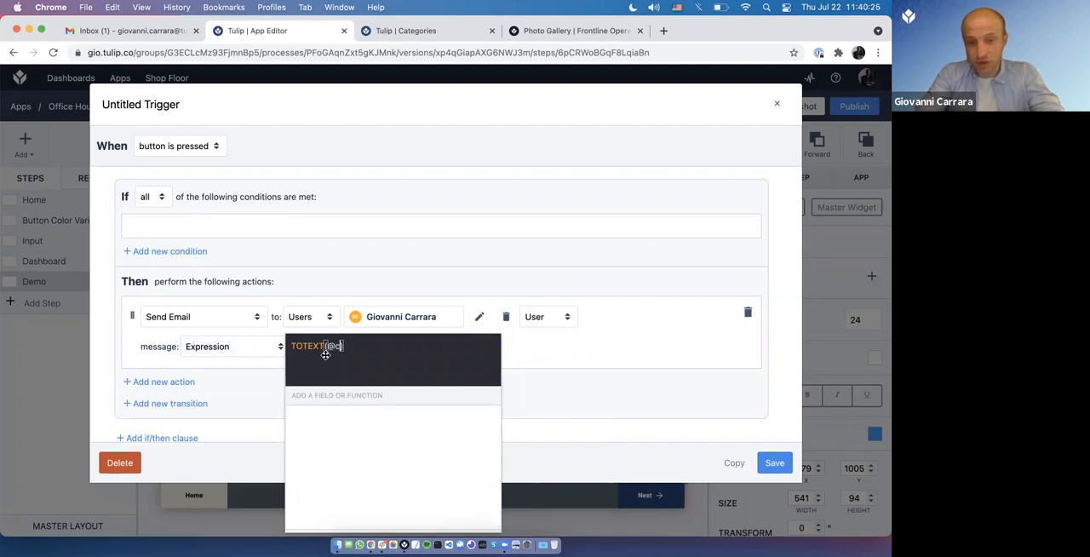
key("Down")
key("Return")
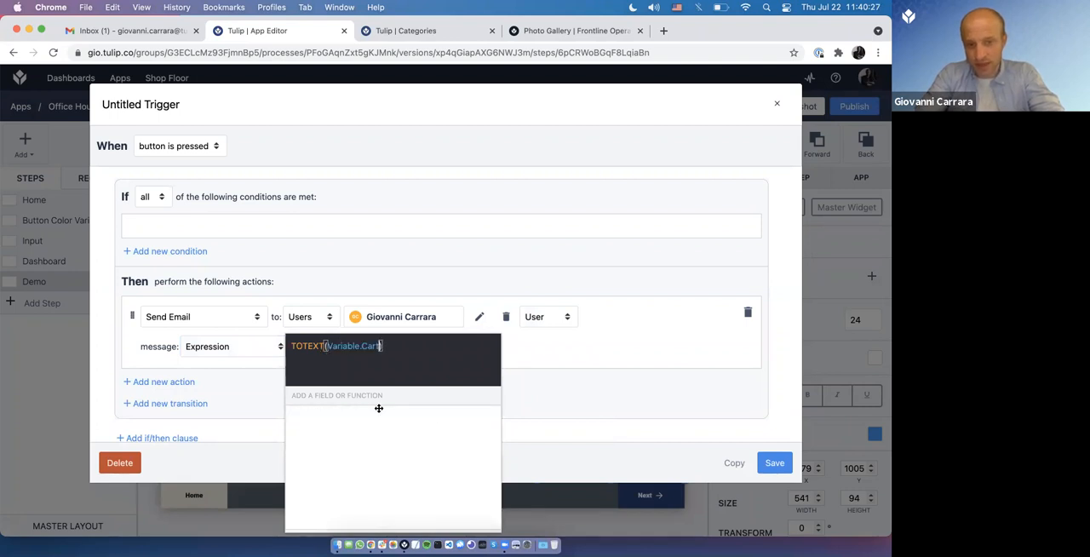
scroll(377, 409, "down", 2)
left_click(473, 517)
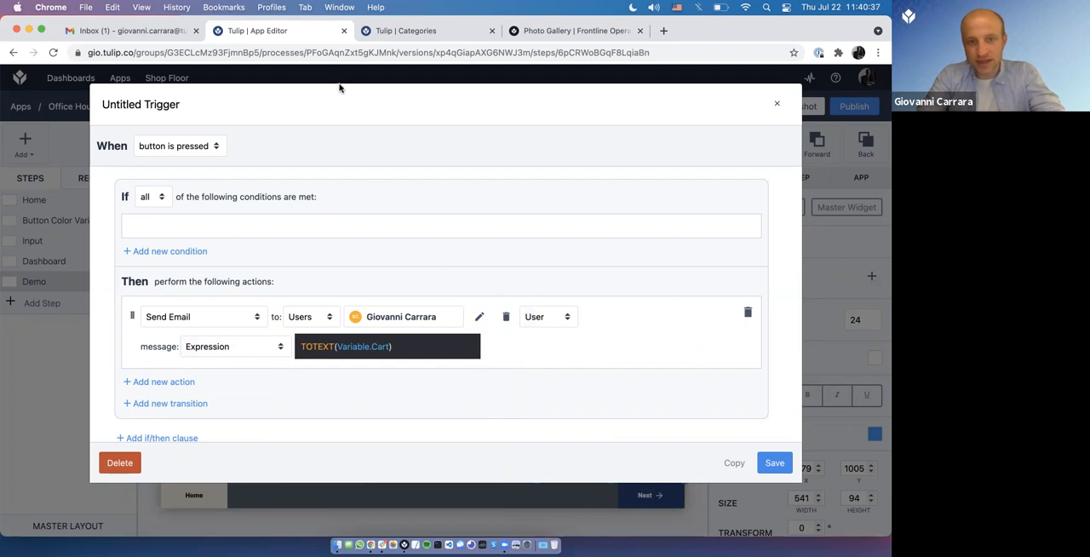
left_click(775, 464)
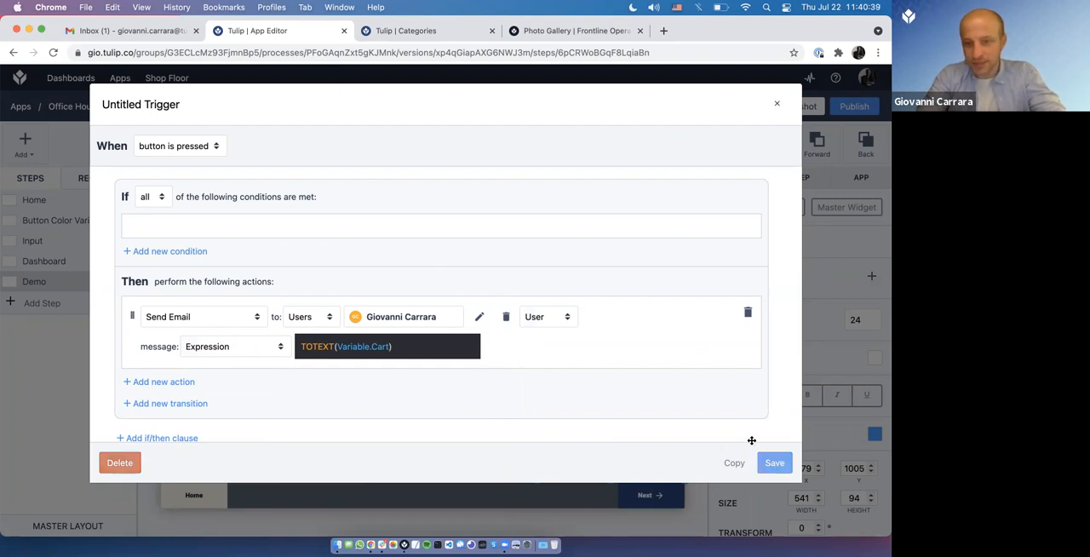
Step: Email the Cart from Tulip Player, add record C to it three times, and send the email again
key("super+Tab")
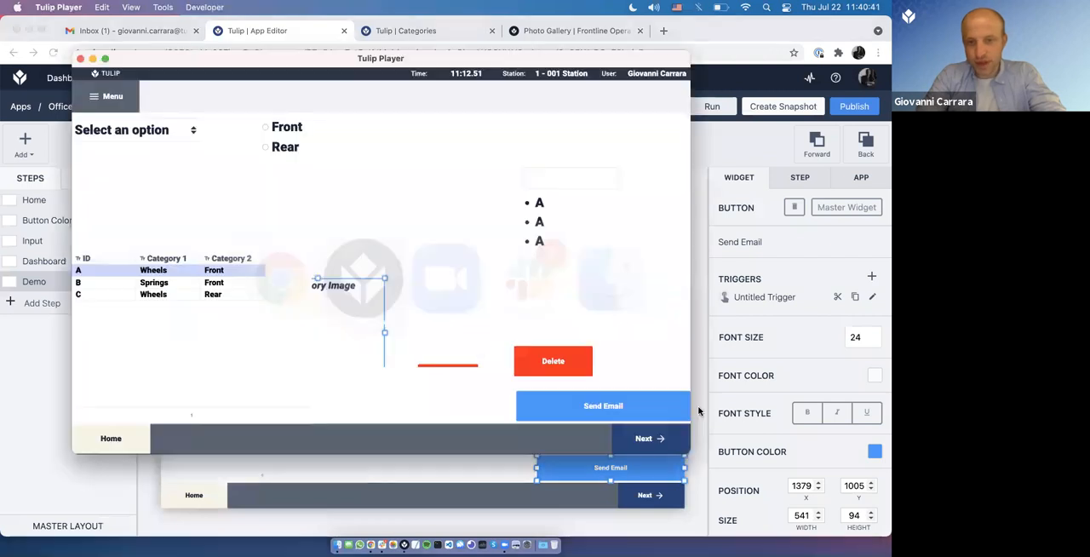
left_click(657, 412)
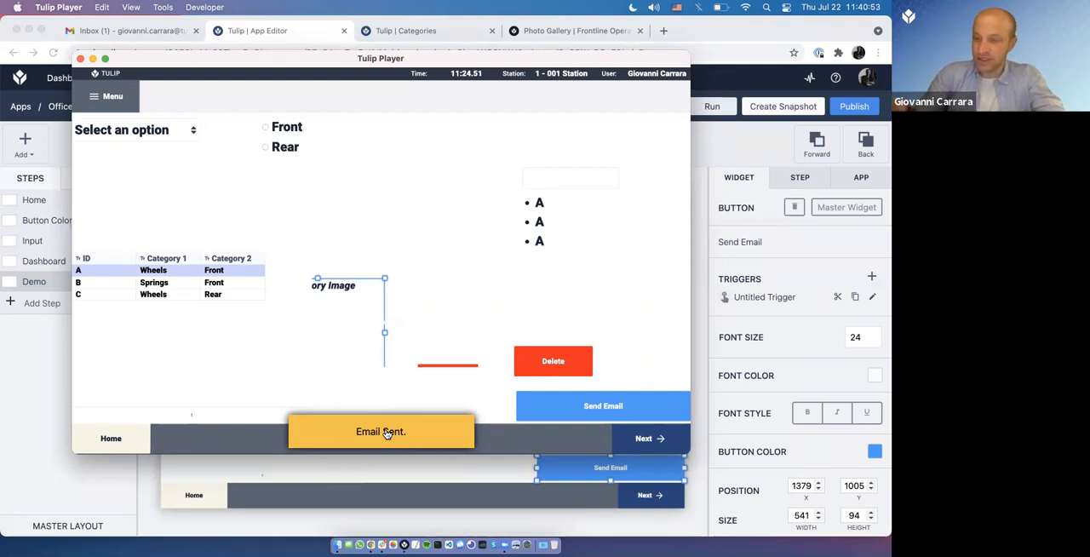
key("super+Tab")
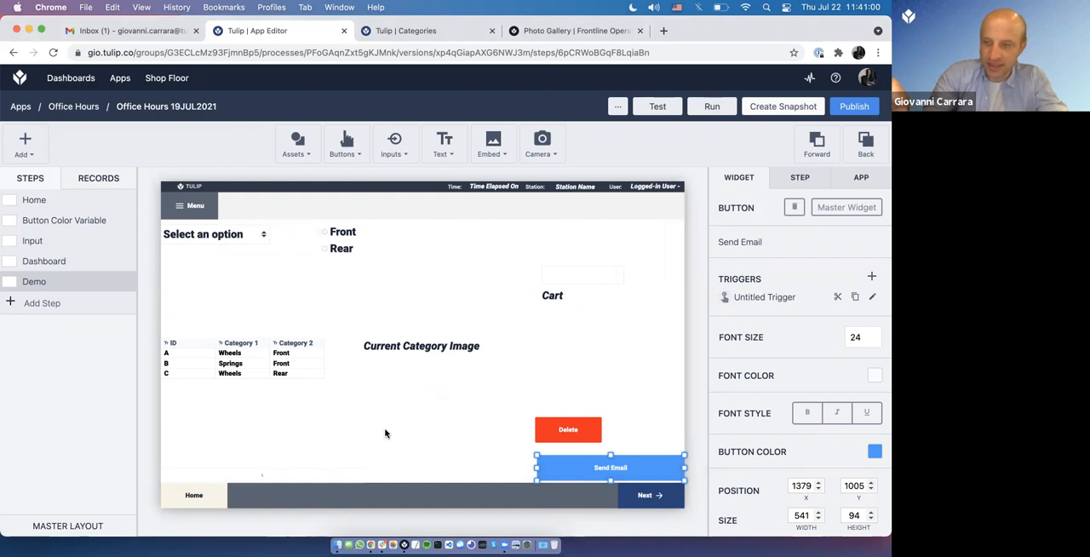
key("super+Tab")
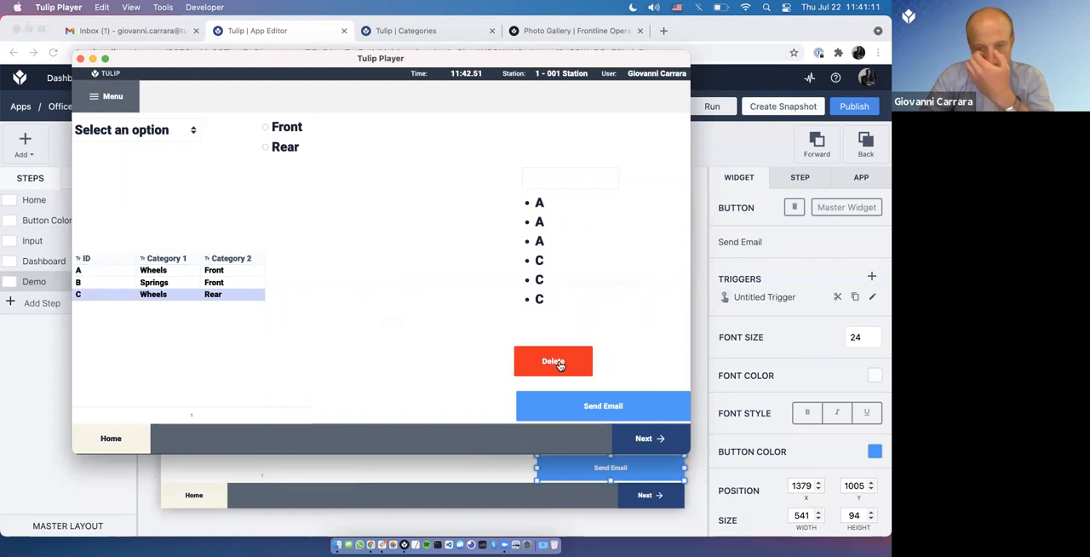
left_click(582, 412)
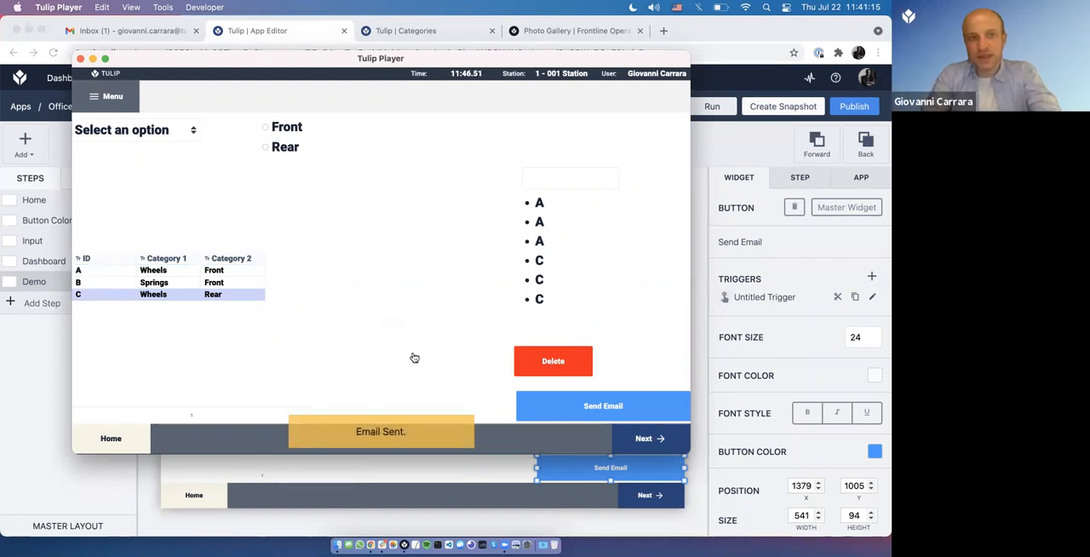
Step: Switch back to the App Editor and review the email action in the Send Email button's trigger
left_click(701, 449)
left_click(873, 297)
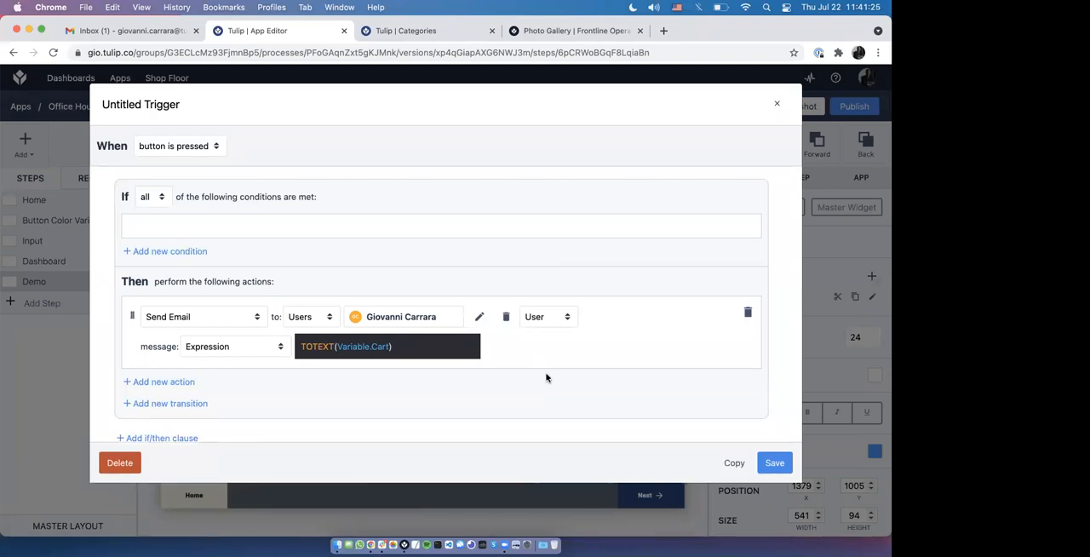
key("Escape")
Step: Move the Delete button beside the Cart list, raise the Send Email button directly below the list, and select the Cart variable widget
left_click_drag(579, 431, 666, 344)
left_click_drag(634, 474, 635, 436)
left_click(452, 397)
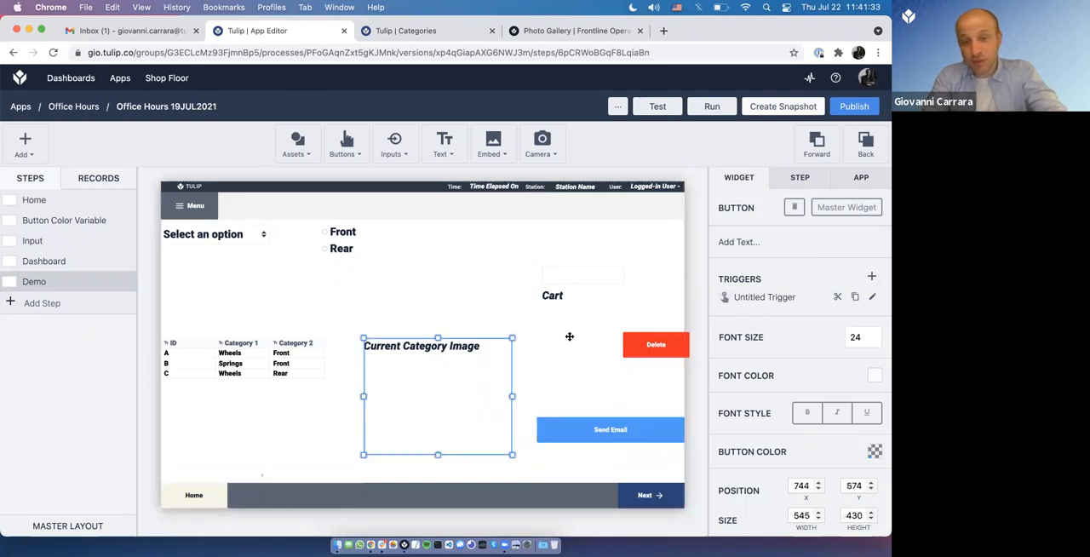
left_click(570, 337)
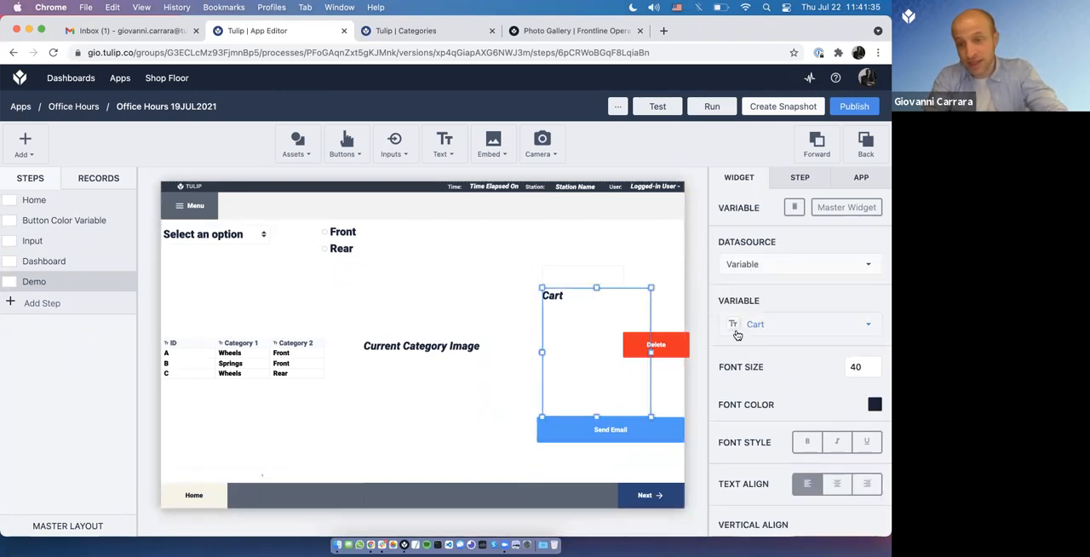
Step: Create a new Tulip table named Logs from the Tables overview
left_click(419, 33)
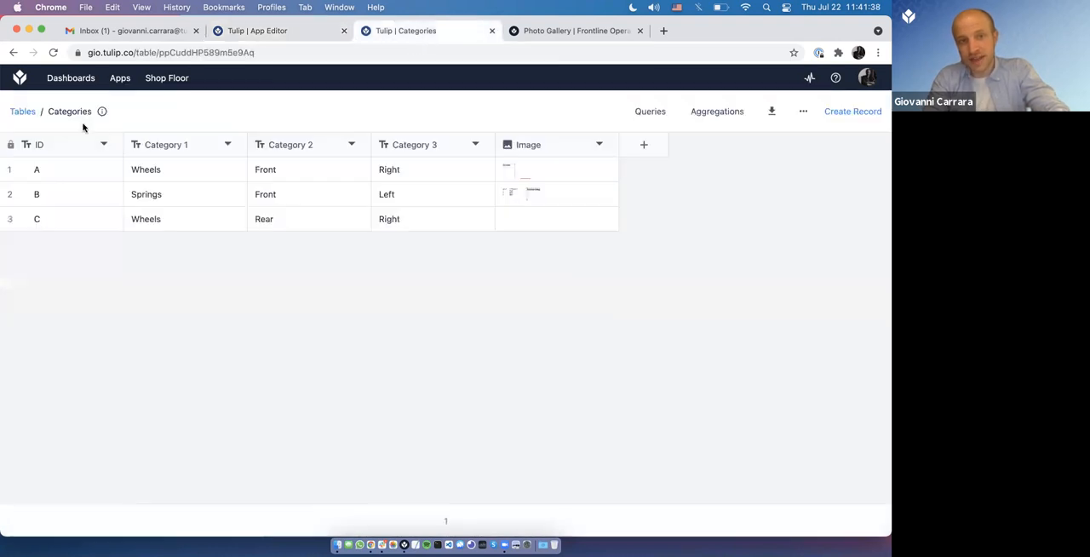
left_click(25, 114)
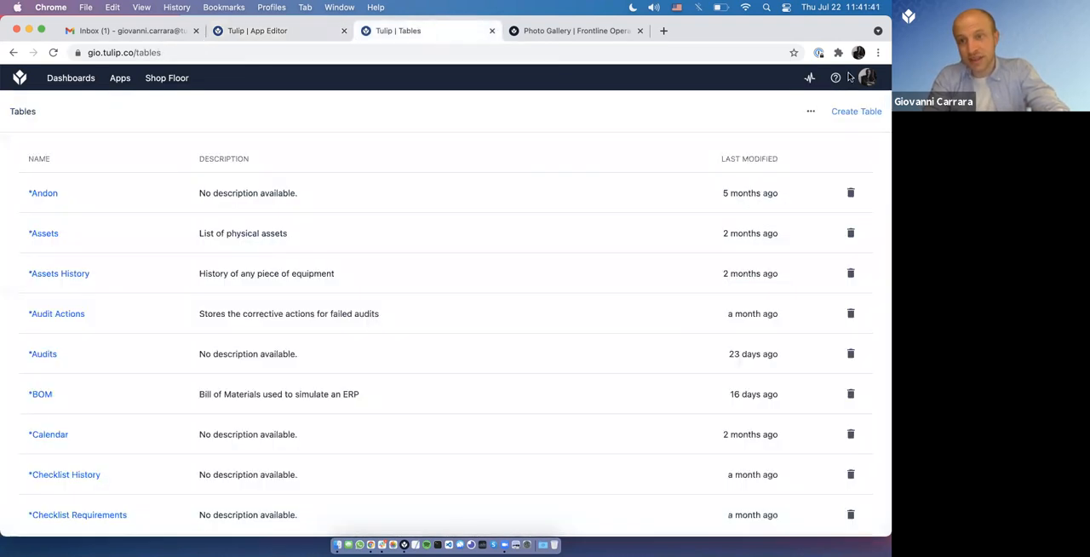
left_click(853, 113)
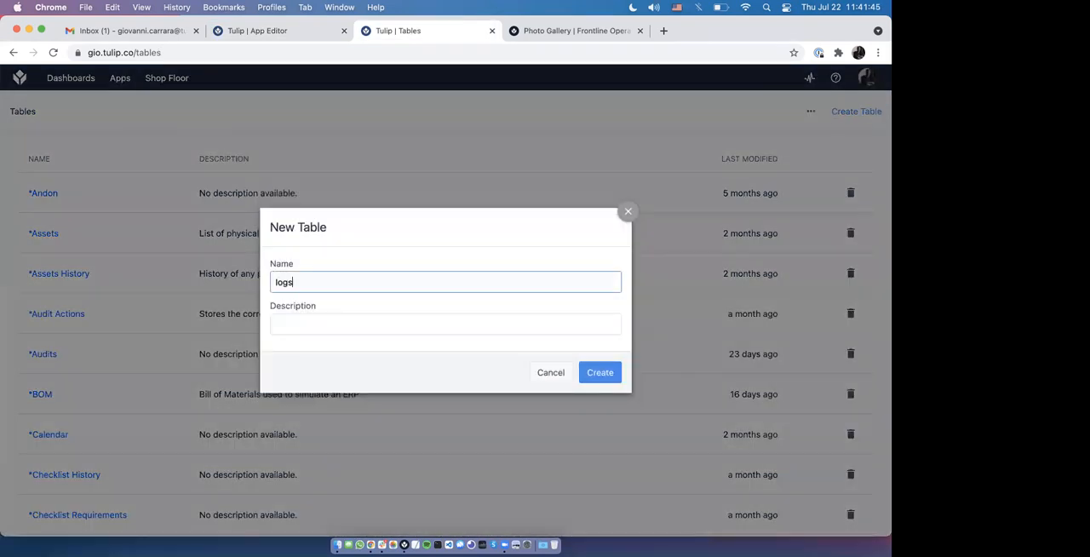
key("BackSpace")
type("L")
left_click(586, 372)
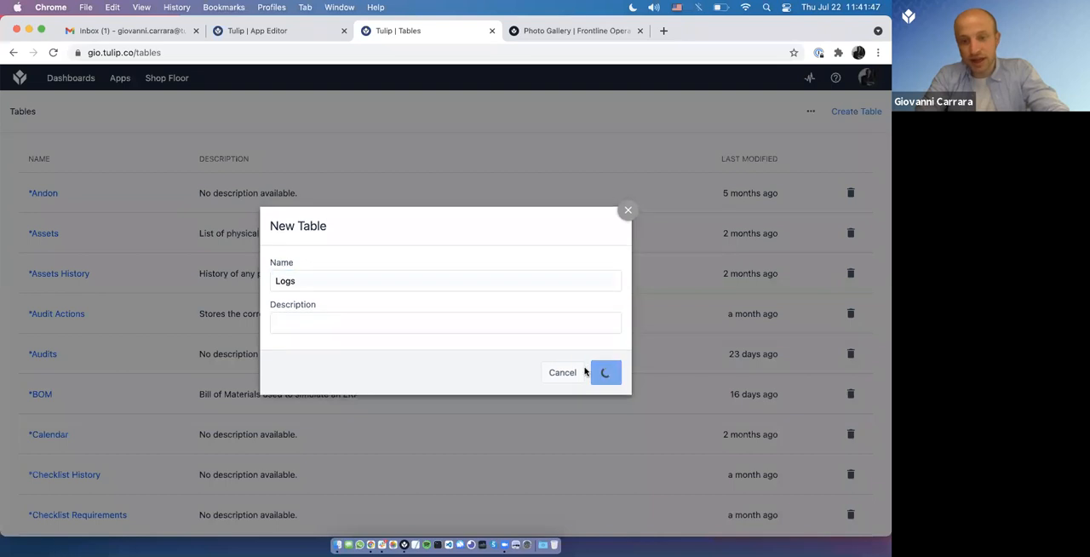
scroll(232, 355, "down", 12)
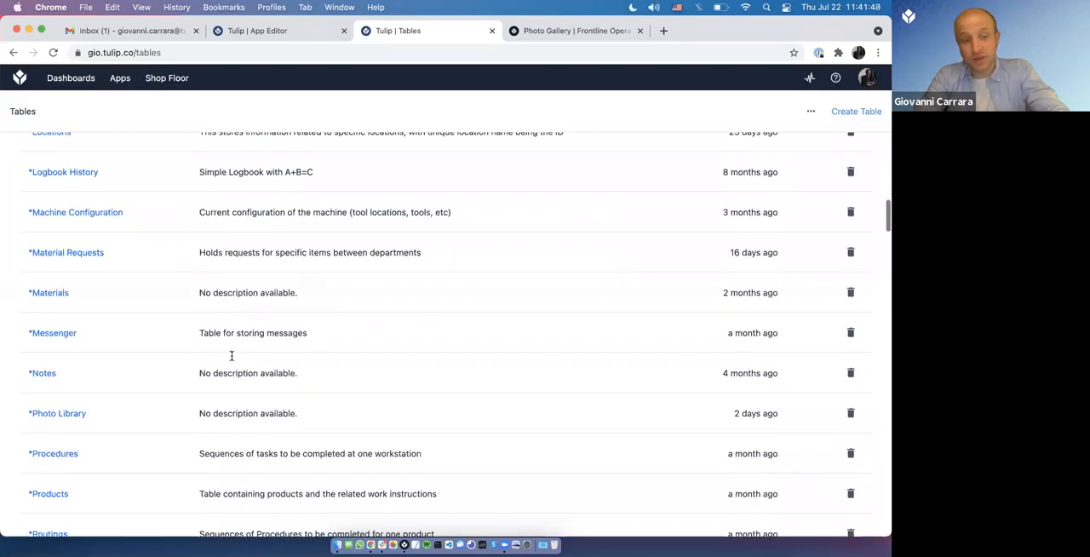
Step: Return to the App Editor and try adding another action to the trigger of the button over the category image
left_click(256, 31)
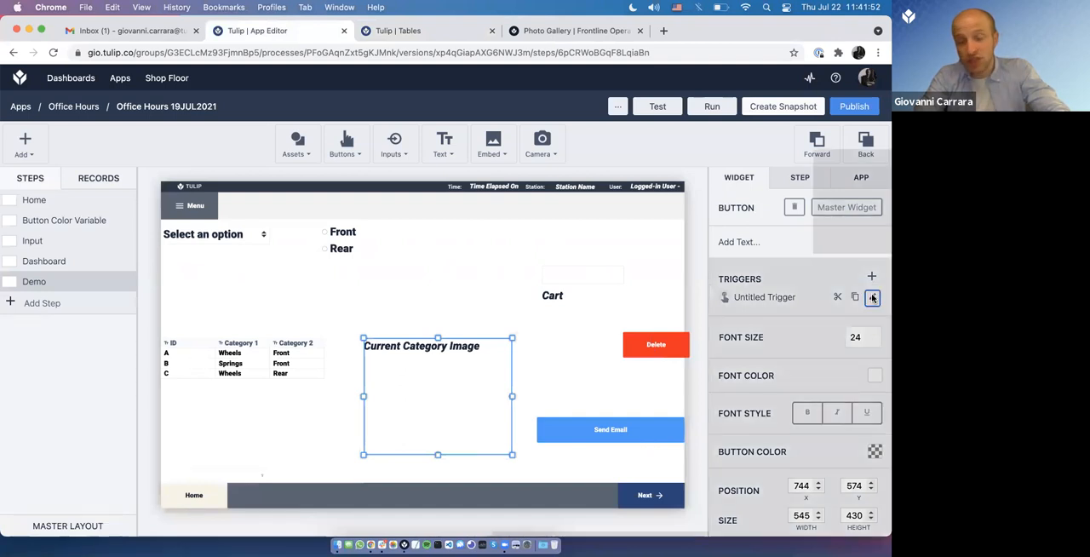
left_click(874, 298)
left_click(166, 378)
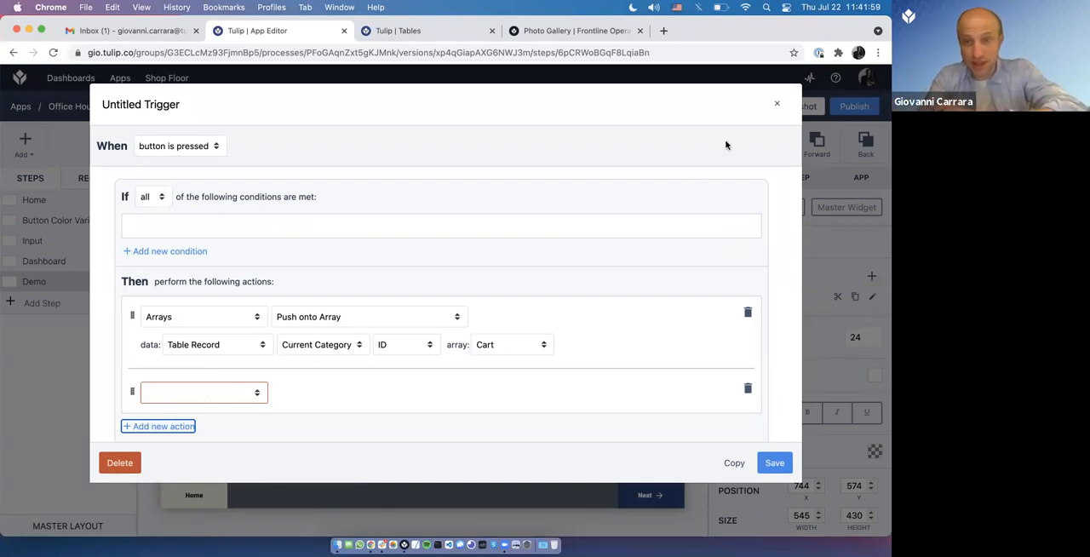
left_click(748, 389)
left_click(774, 107)
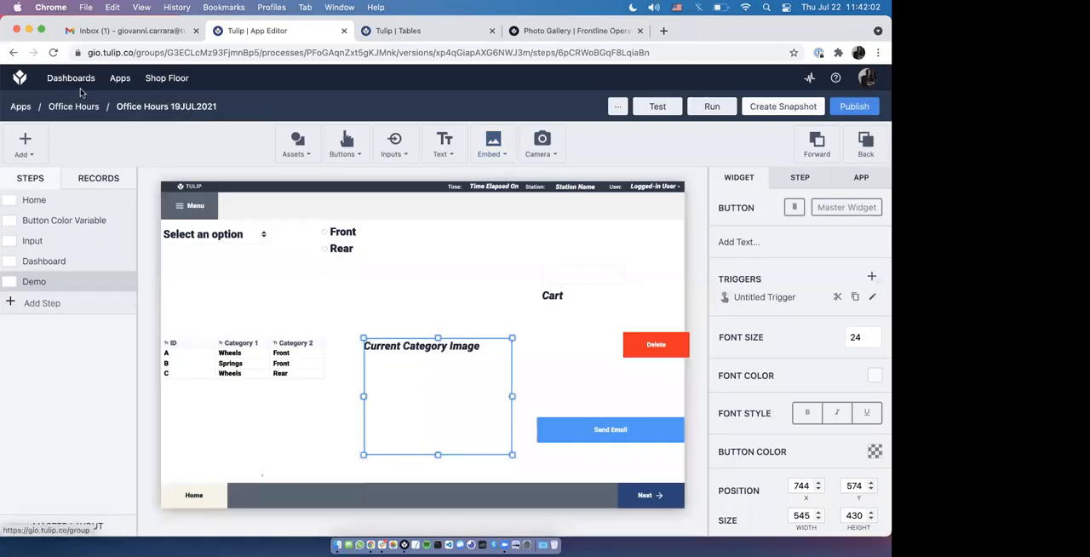
Step: From the Machines dashboard, start adding a chart and create a new analysis based on the Logs table
left_click(71, 78)
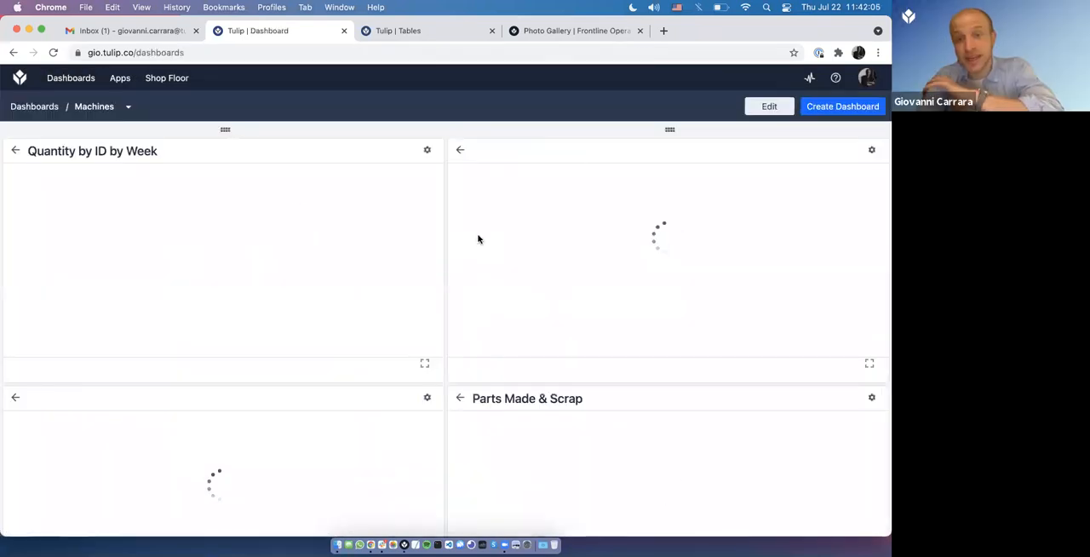
scroll(622, 414, "down", 6)
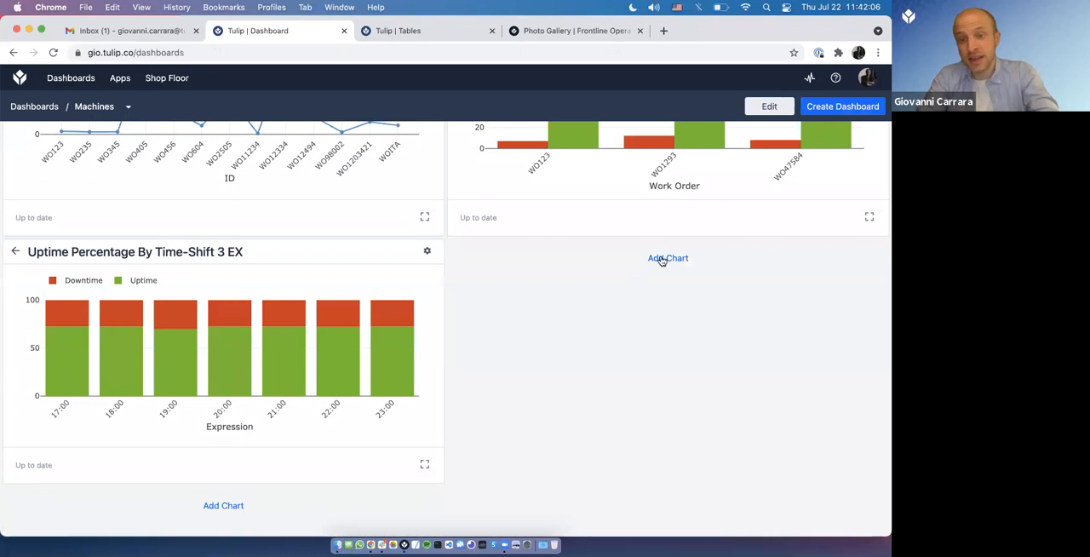
left_click(347, 250)
left_click(128, 182)
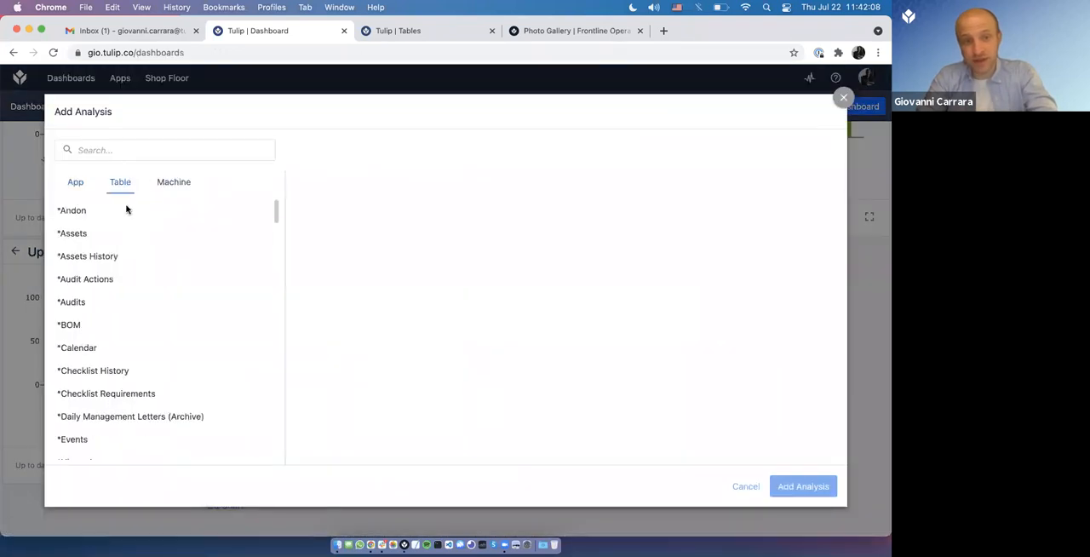
scroll(128, 252, "down", 5)
left_click(101, 265)
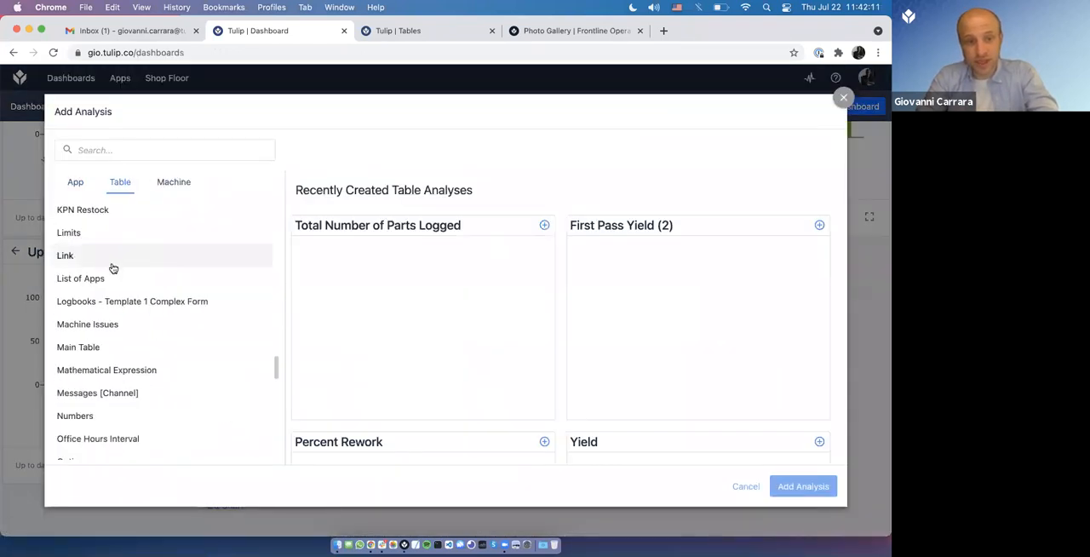
scroll(109, 281, "up", 1)
left_click(120, 363)
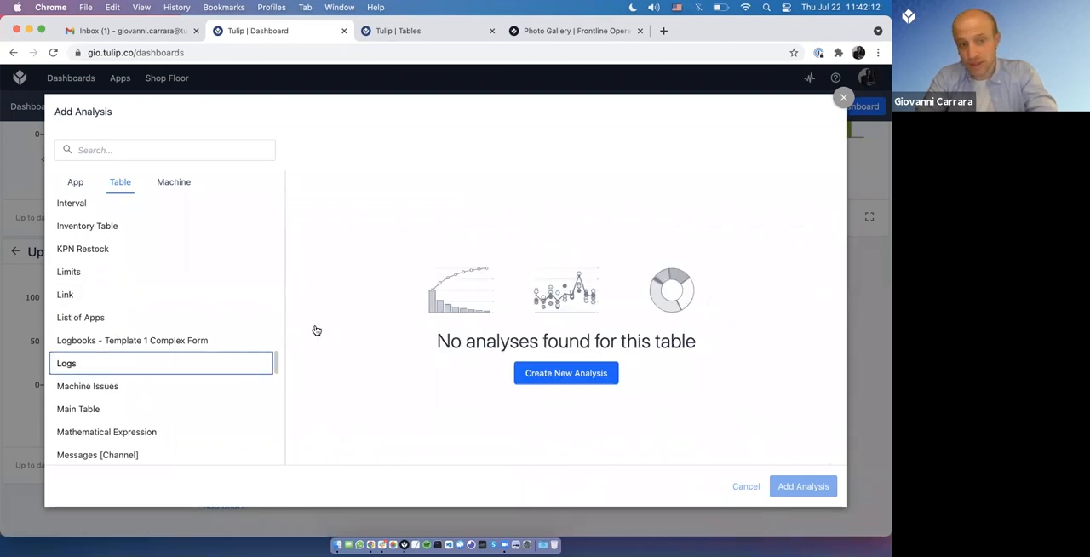
left_click(578, 375)
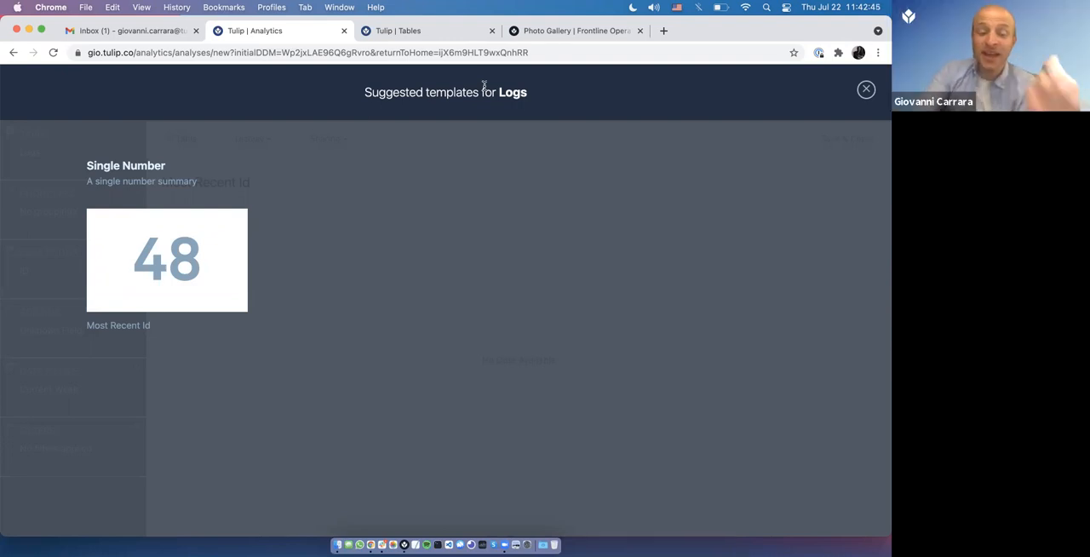
Step: Open community.tulip.co in a new browser tab and place that tab directly after the inbox tab
type("community.tulip.co")
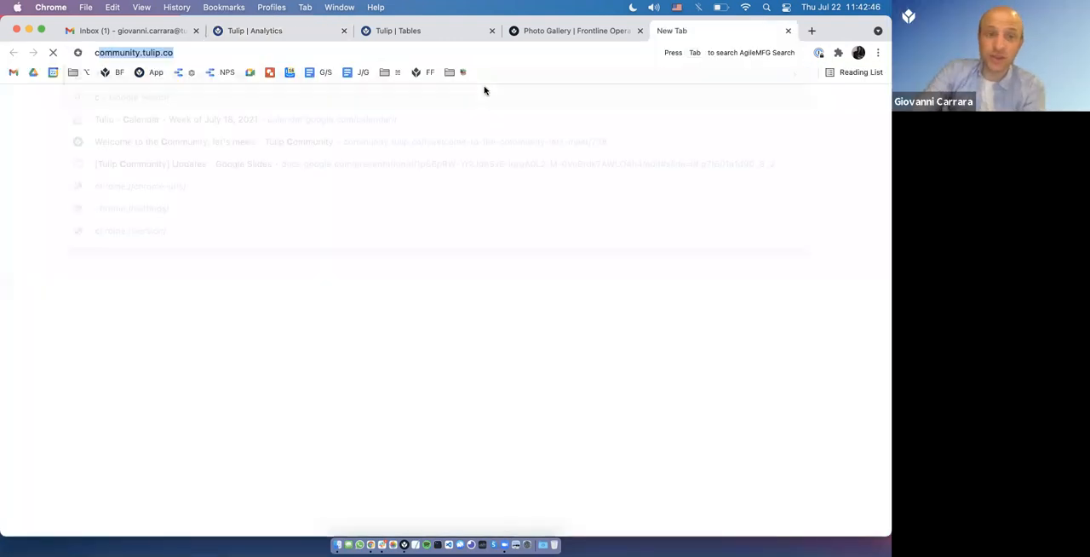
key("Return")
left_click_drag(696, 32, 294, 39)
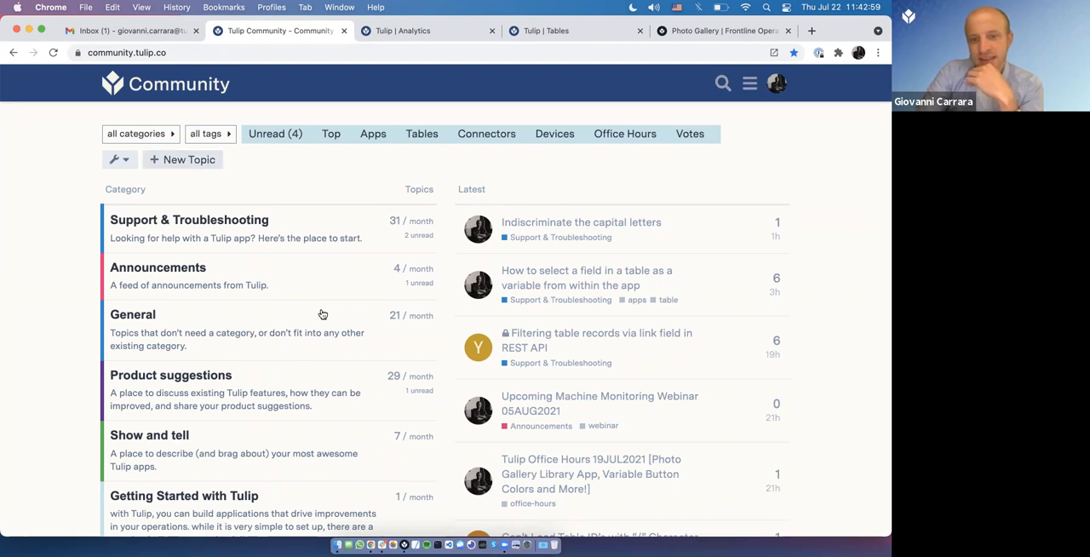
Step: Look through the categories and latest topics on the Tulip Community home page
scroll(320, 310, "down", 2)
scroll(397, 409, "down", 3)
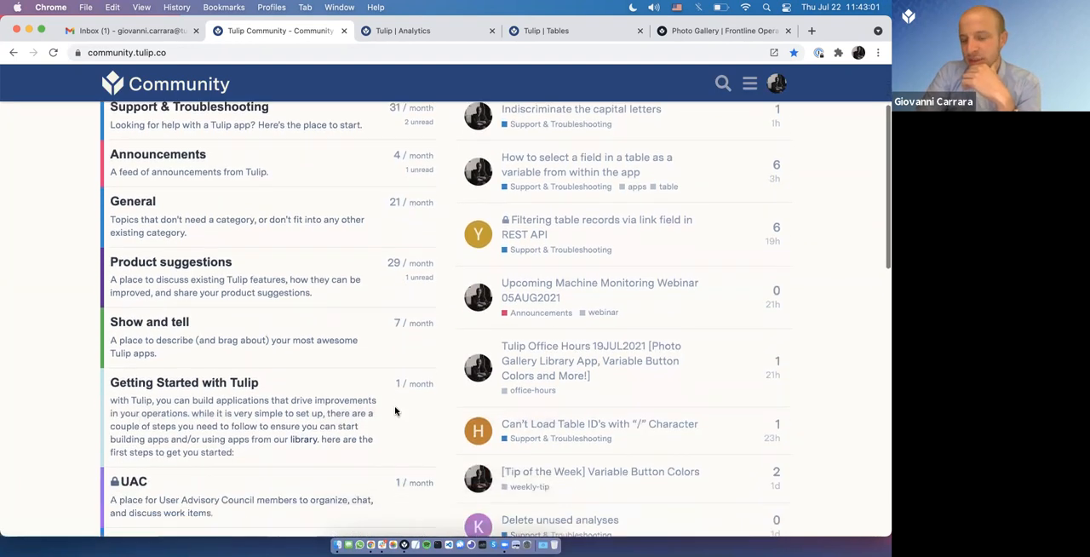
scroll(397, 360, "down", 5)
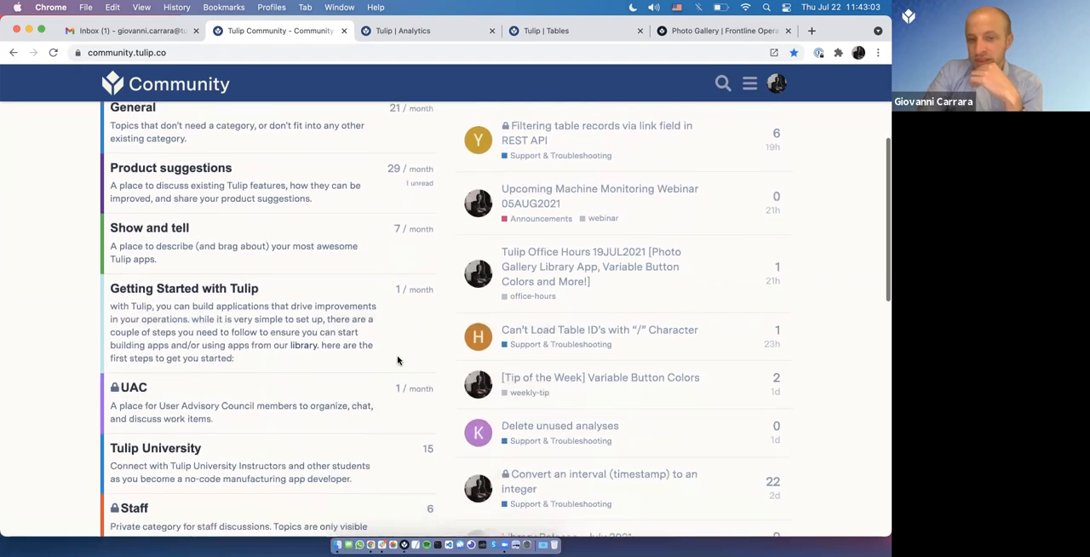
scroll(396, 360, "down", 6)
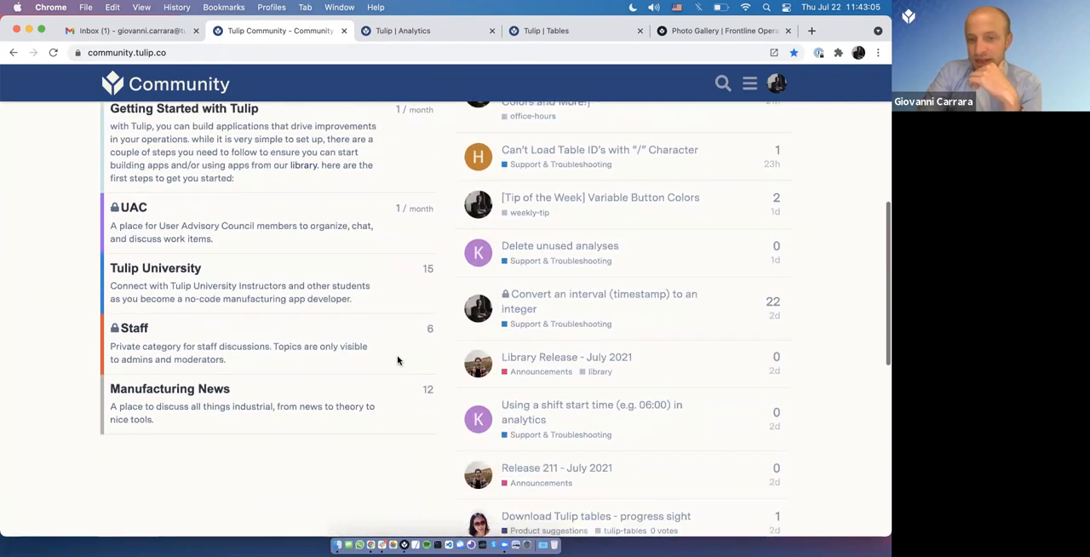
scroll(396, 360, "down", 4)
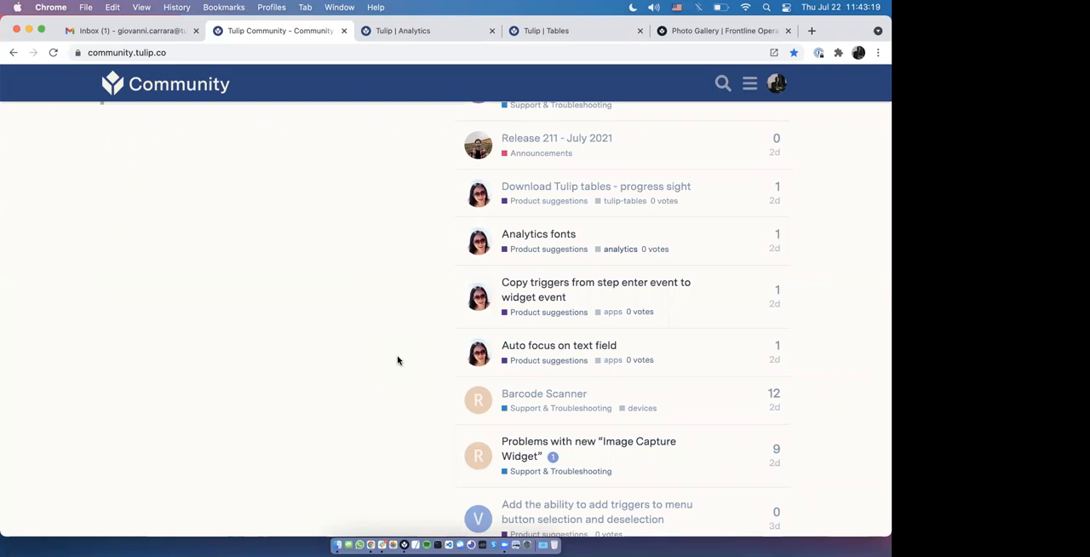
scroll(397, 360, "up", 10)
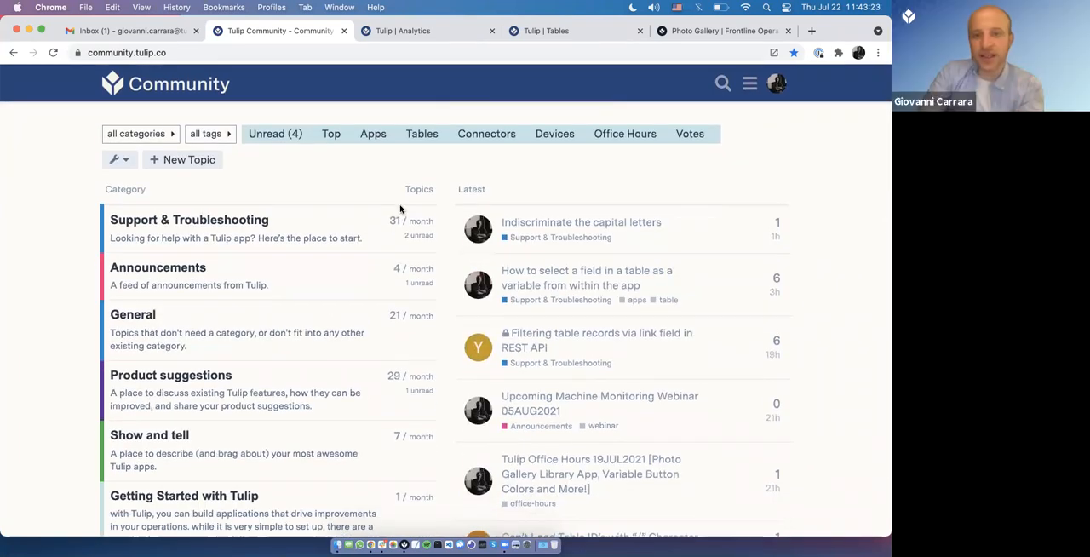
Step: Open the Tulip Office Hours 19JUL2021 topic among the Office Hours posts, view the Spanish recording's topics covered, and select the page address
left_click(612, 133)
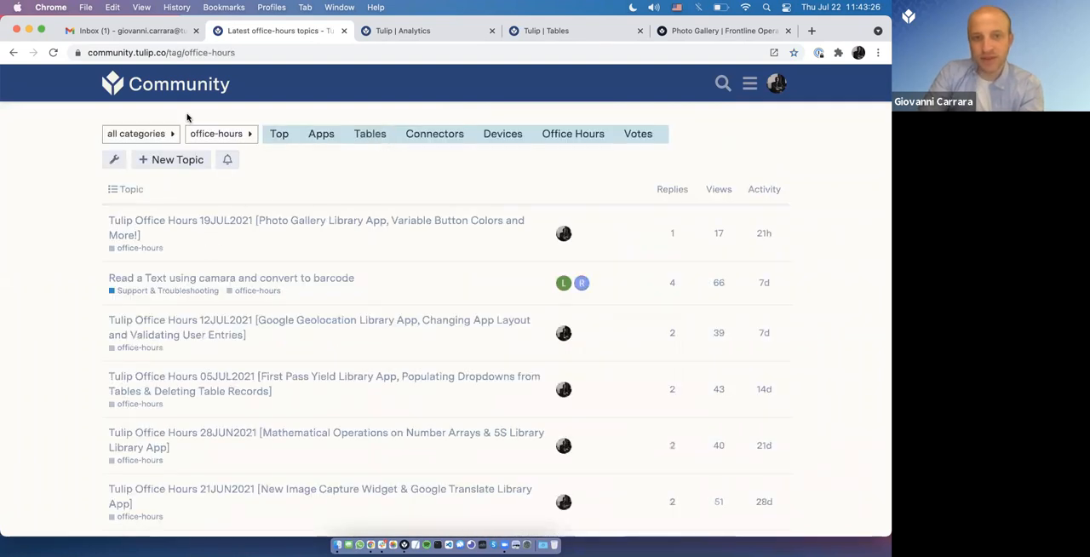
left_click(174, 75)
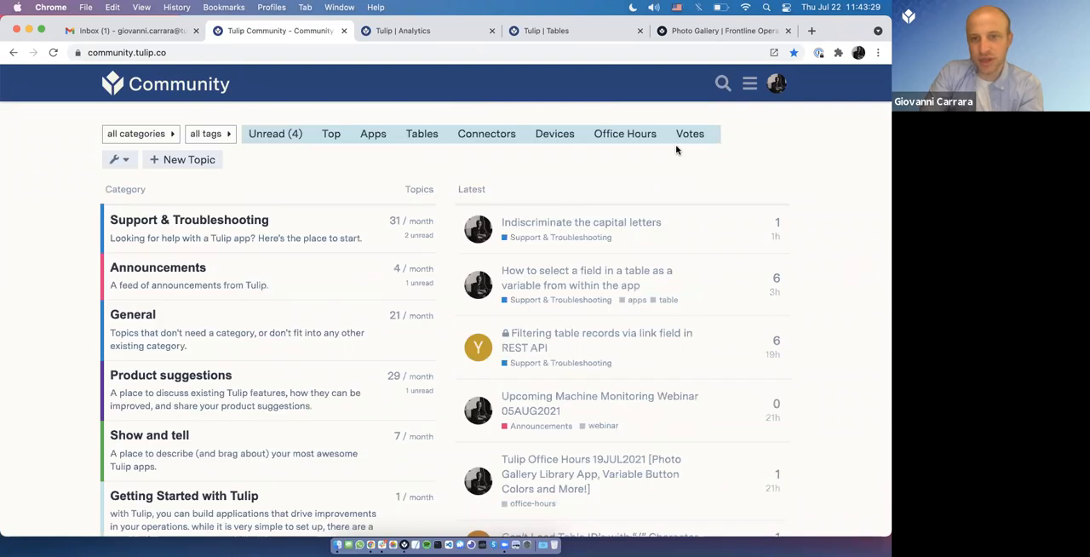
left_click(619, 136)
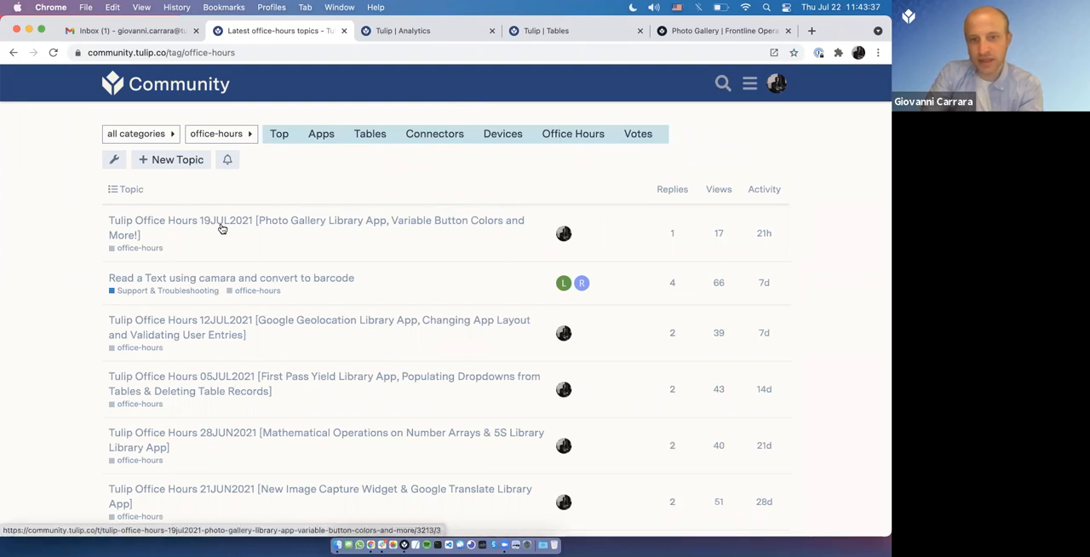
left_click(221, 229)
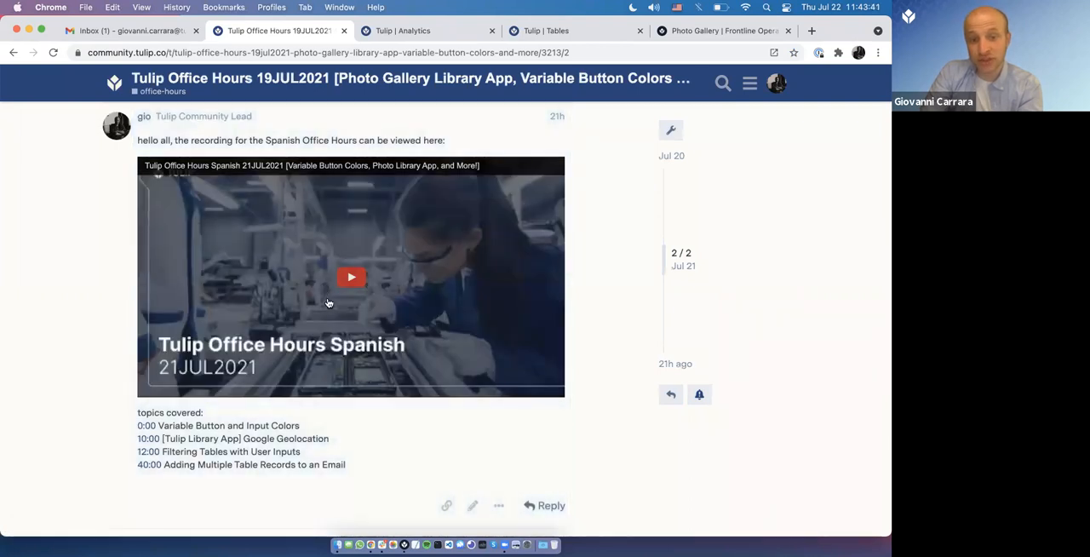
scroll(328, 304, "down", 5)
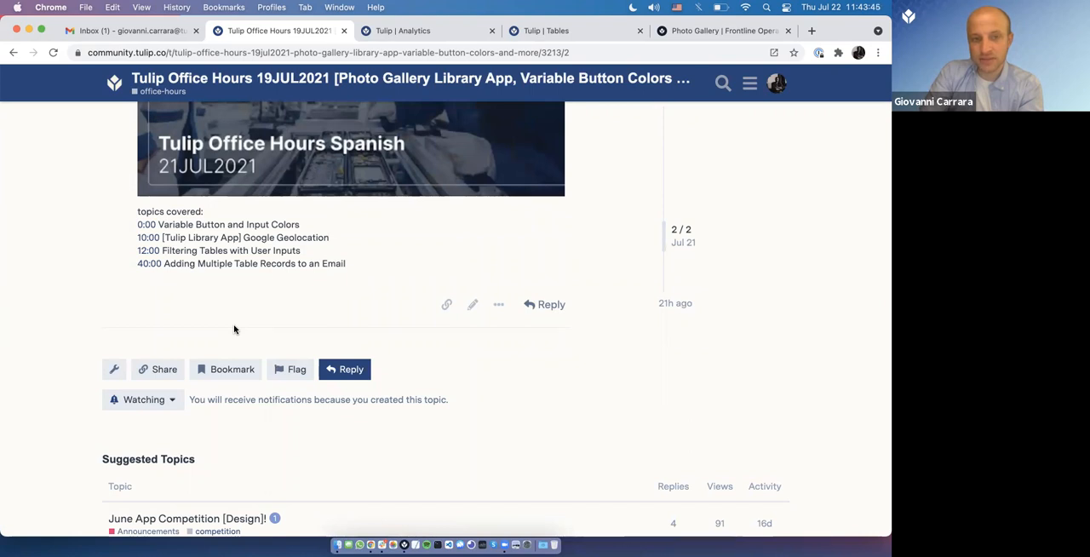
left_click(293, 53)
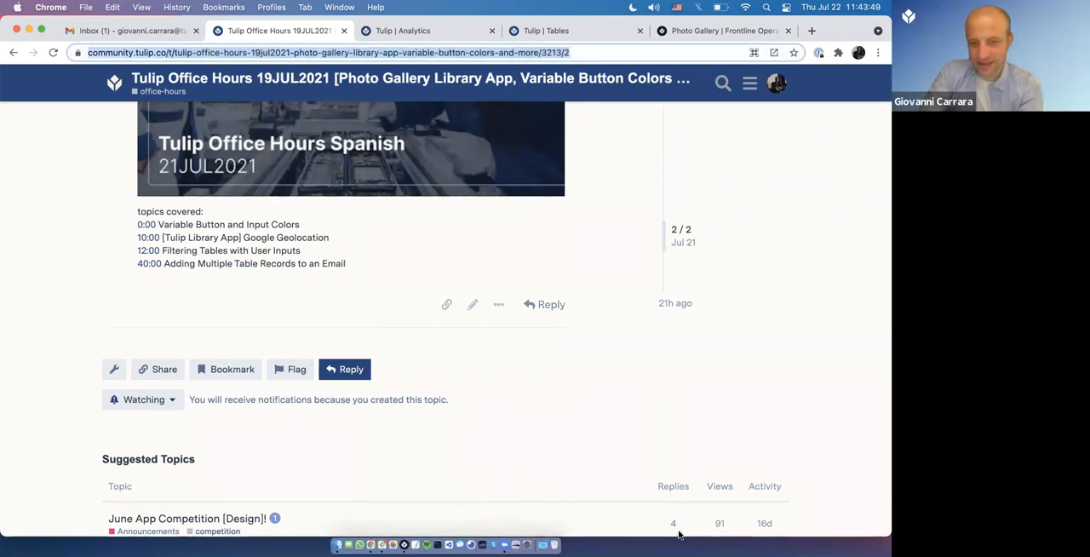